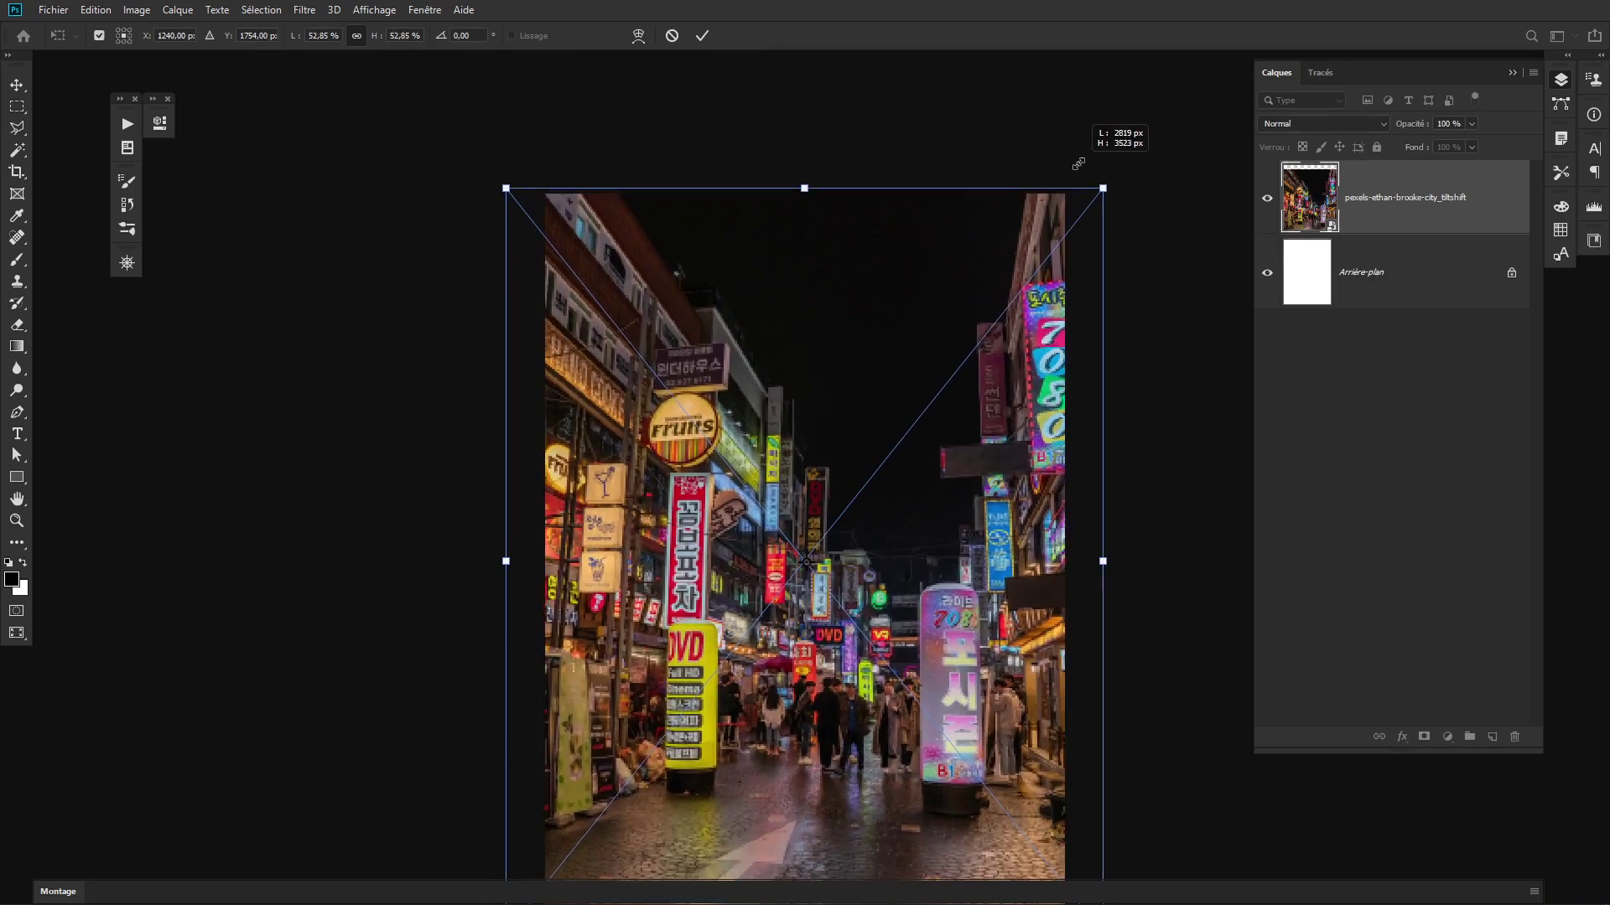
Scale the placed city photo proportionally to about 53.5% so that it covers the whole page
left_click_drag(1124, 410, 1112, 349)
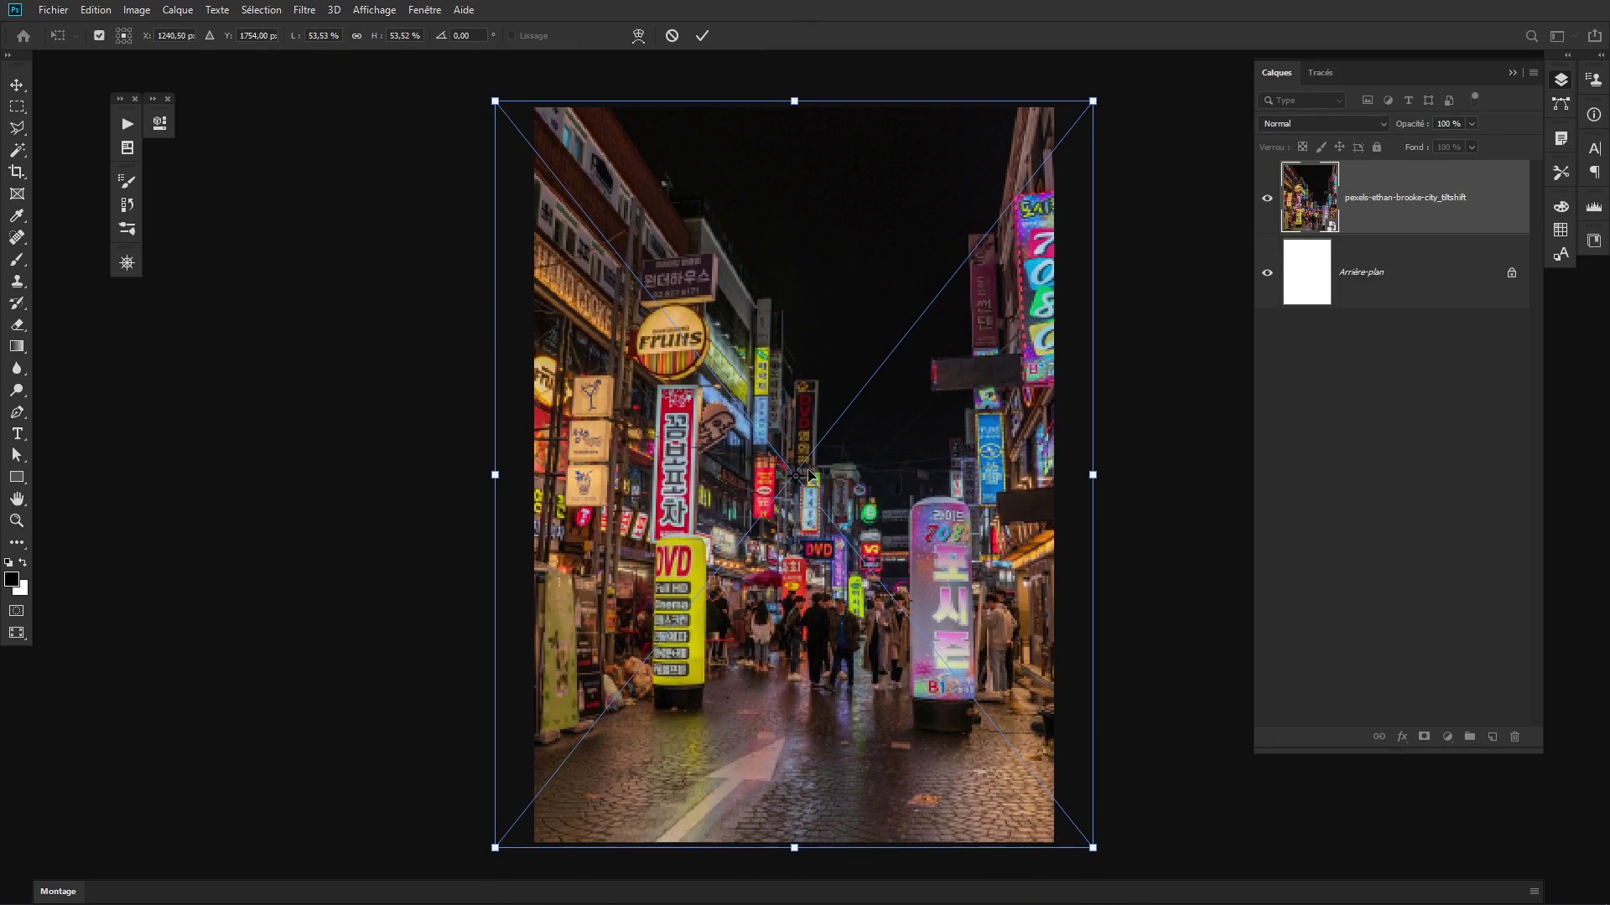
key("Return")
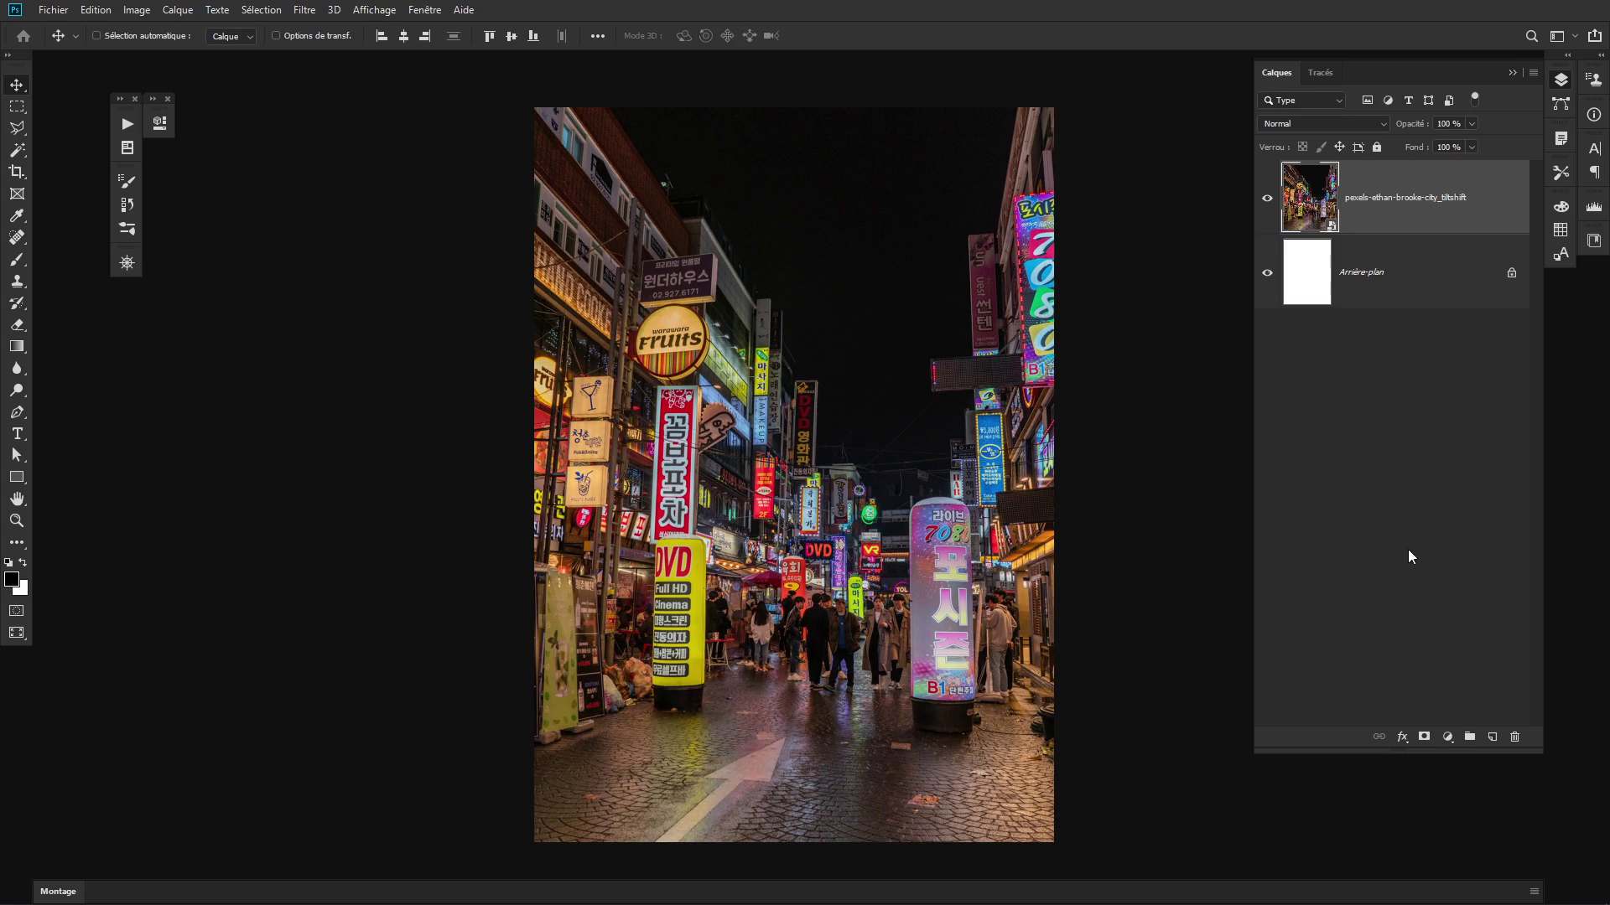
Add a linear 90° gradient fill layer above the photo using the black "Couleur -> Transparent" preset, and compare the image with and without it
left_click(1447, 738)
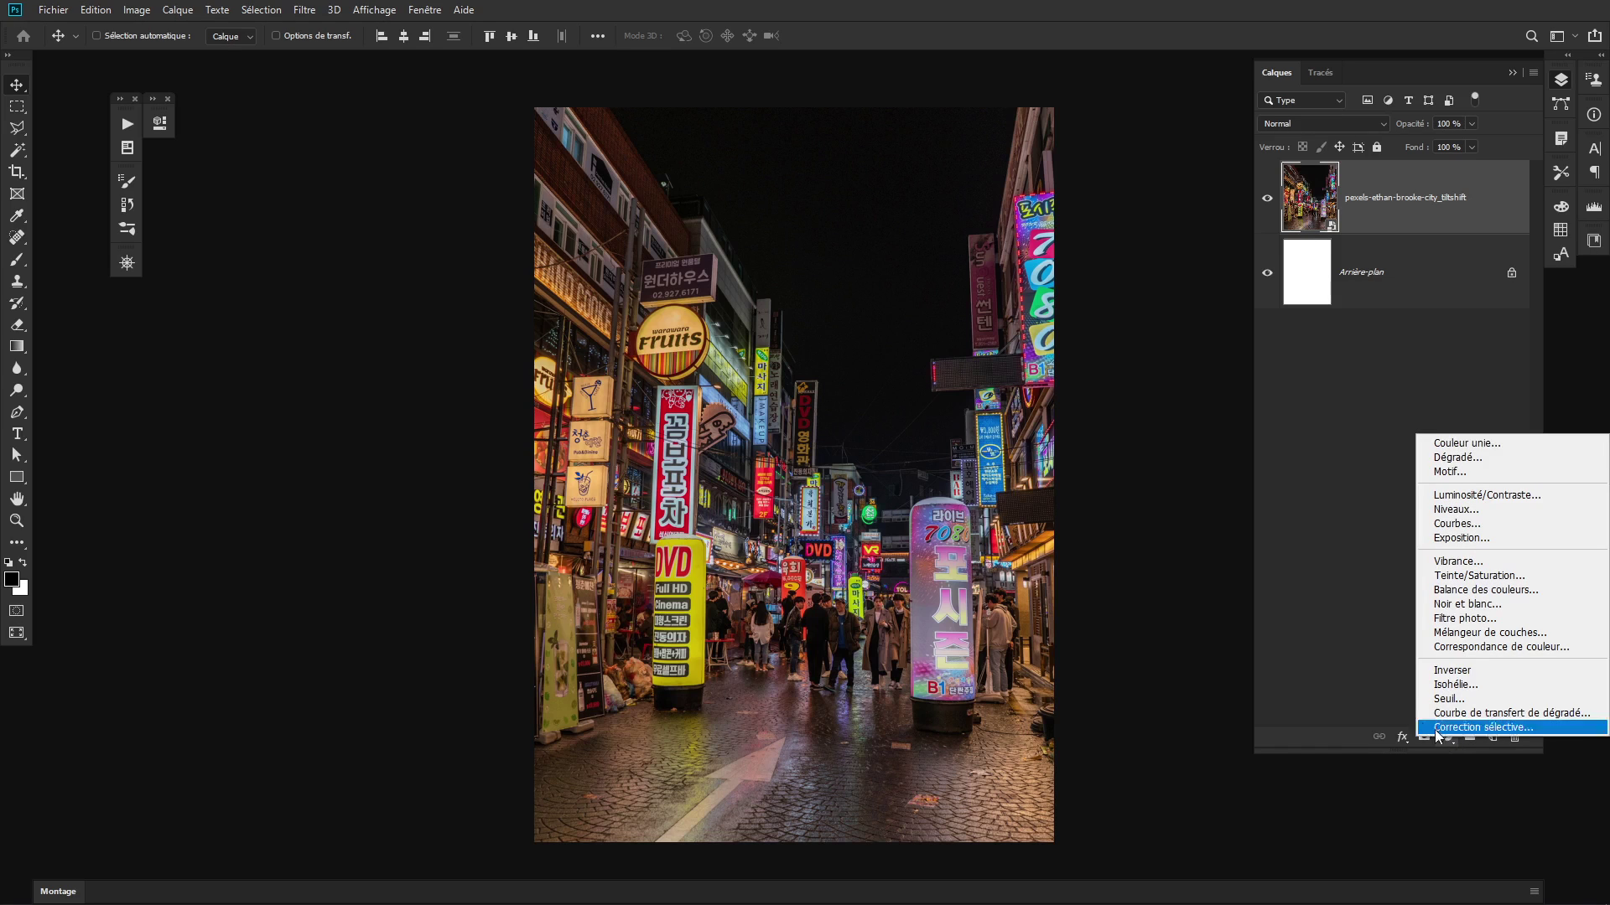
left_click(1489, 461)
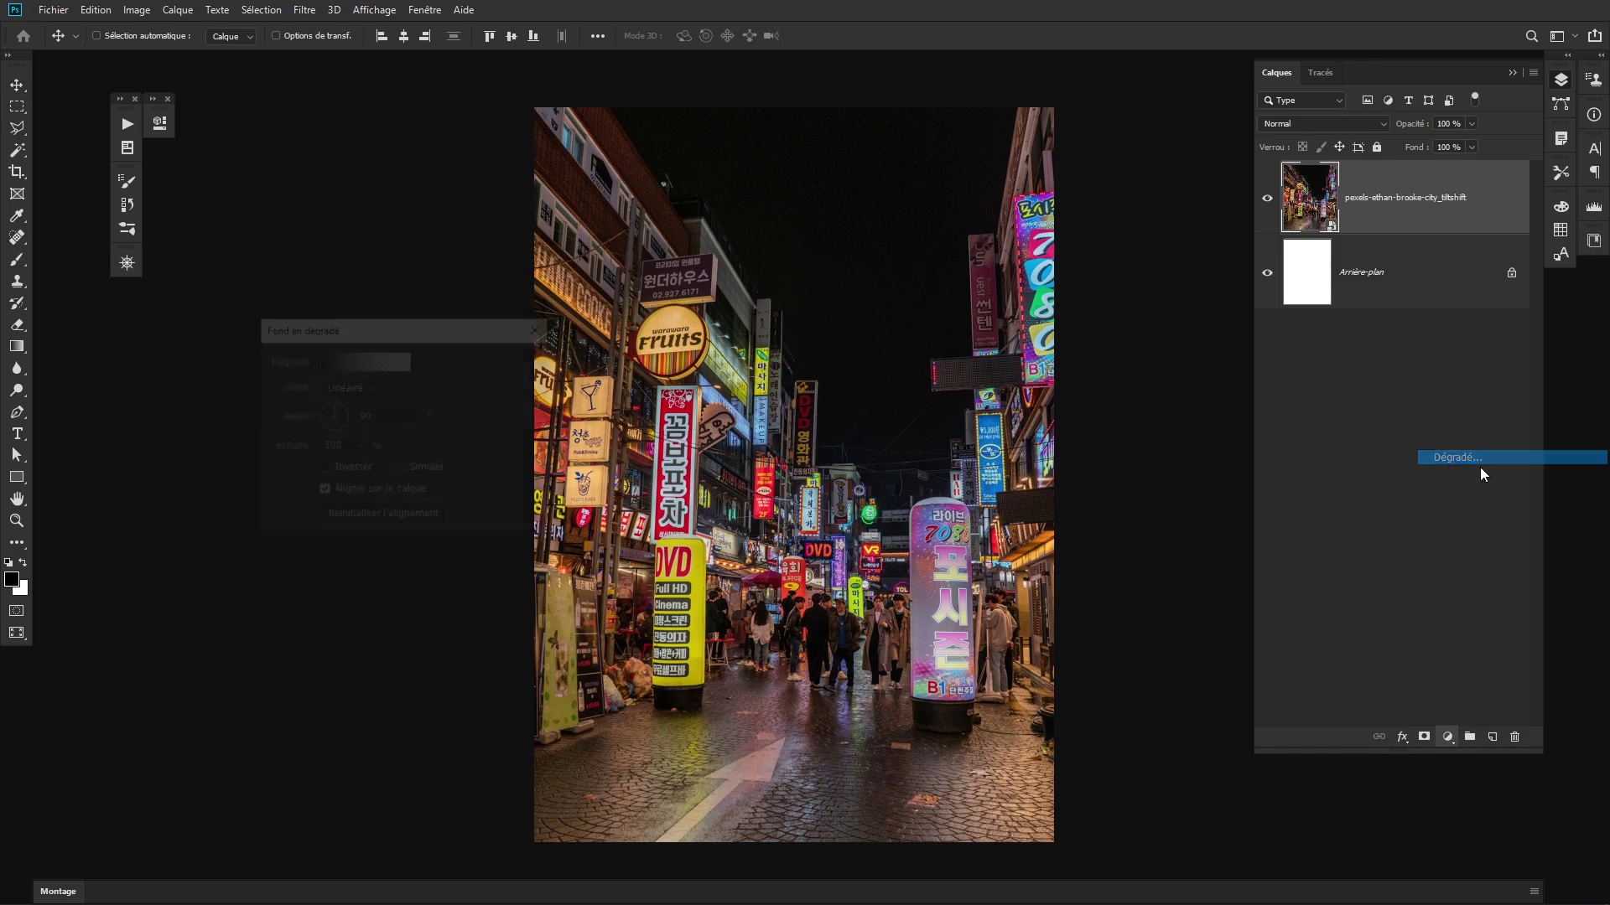
left_click(349, 368)
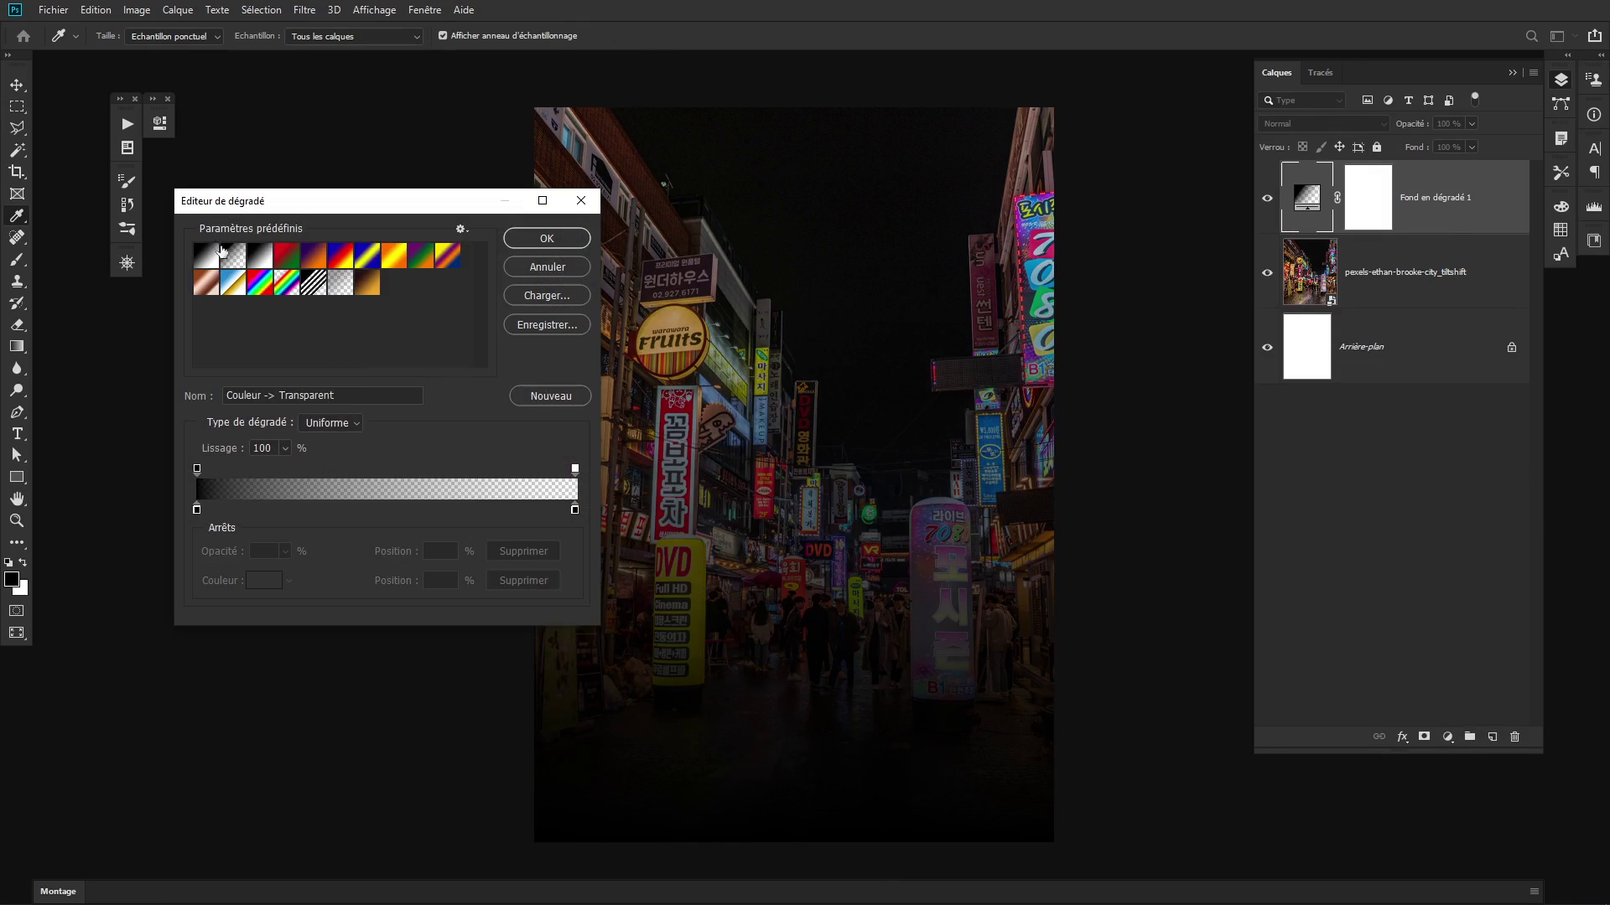
left_click(237, 261)
left_click(575, 470)
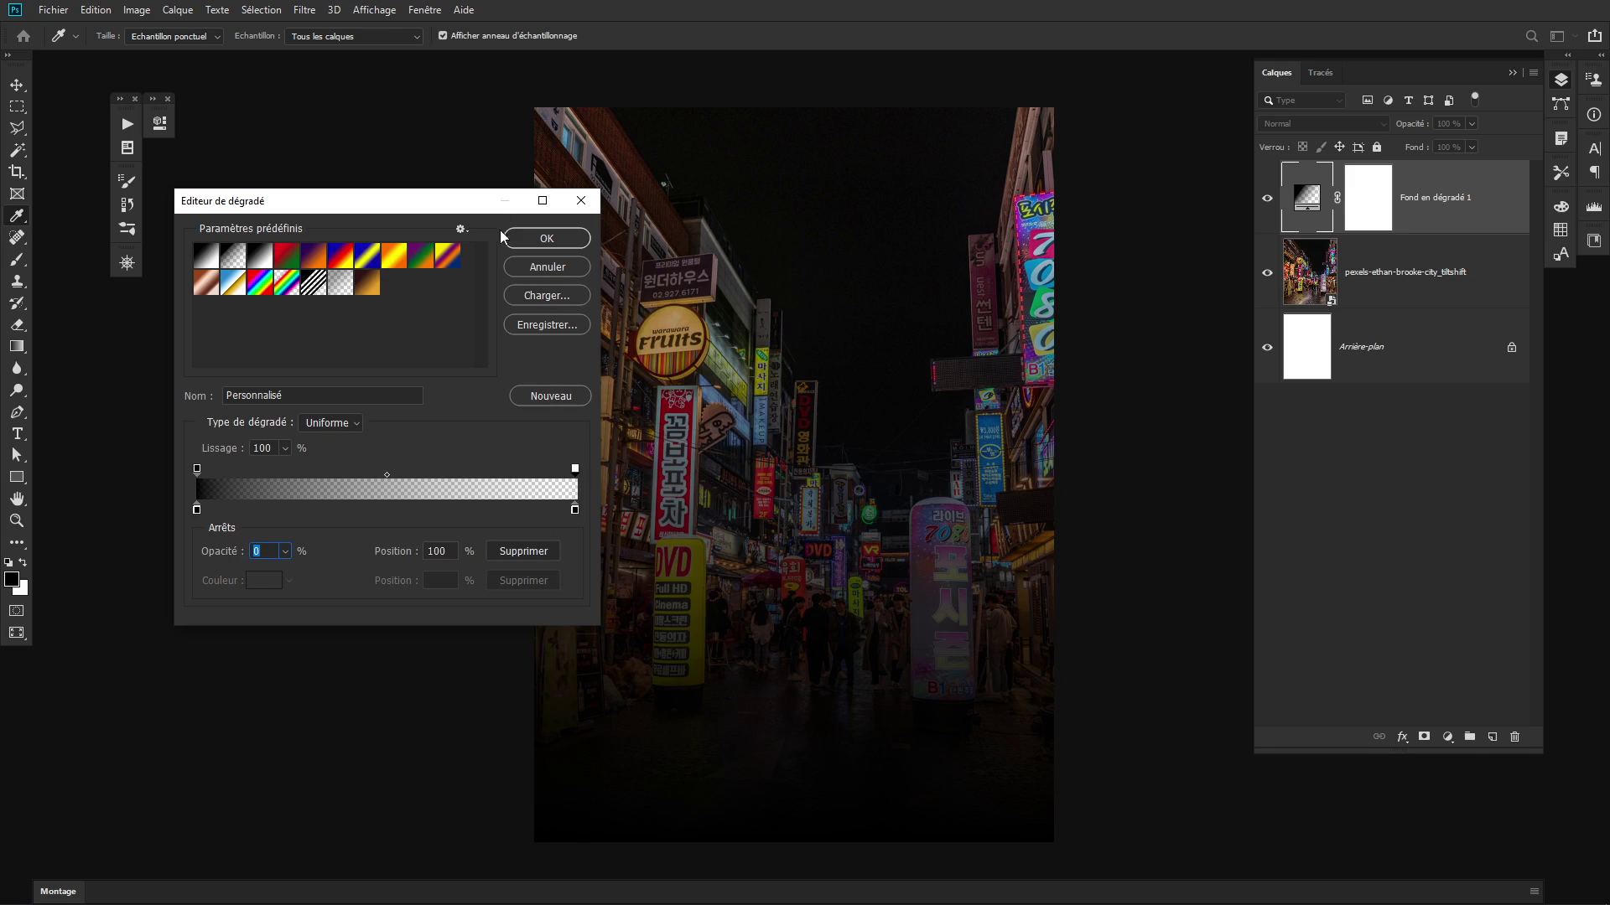
left_click(545, 239)
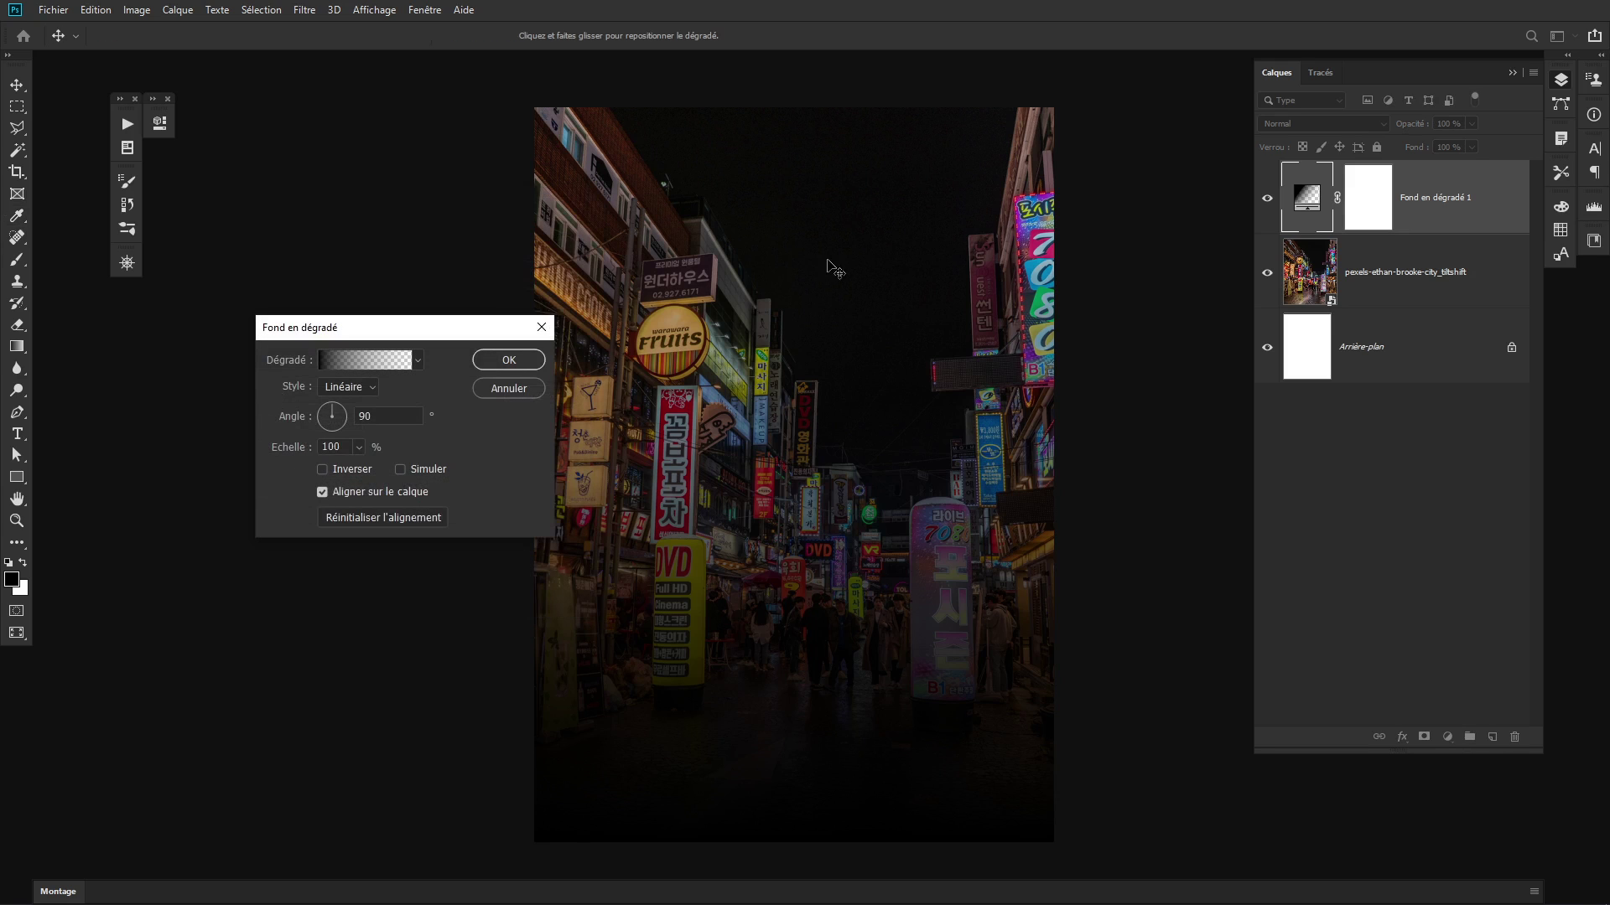
left_click(518, 360)
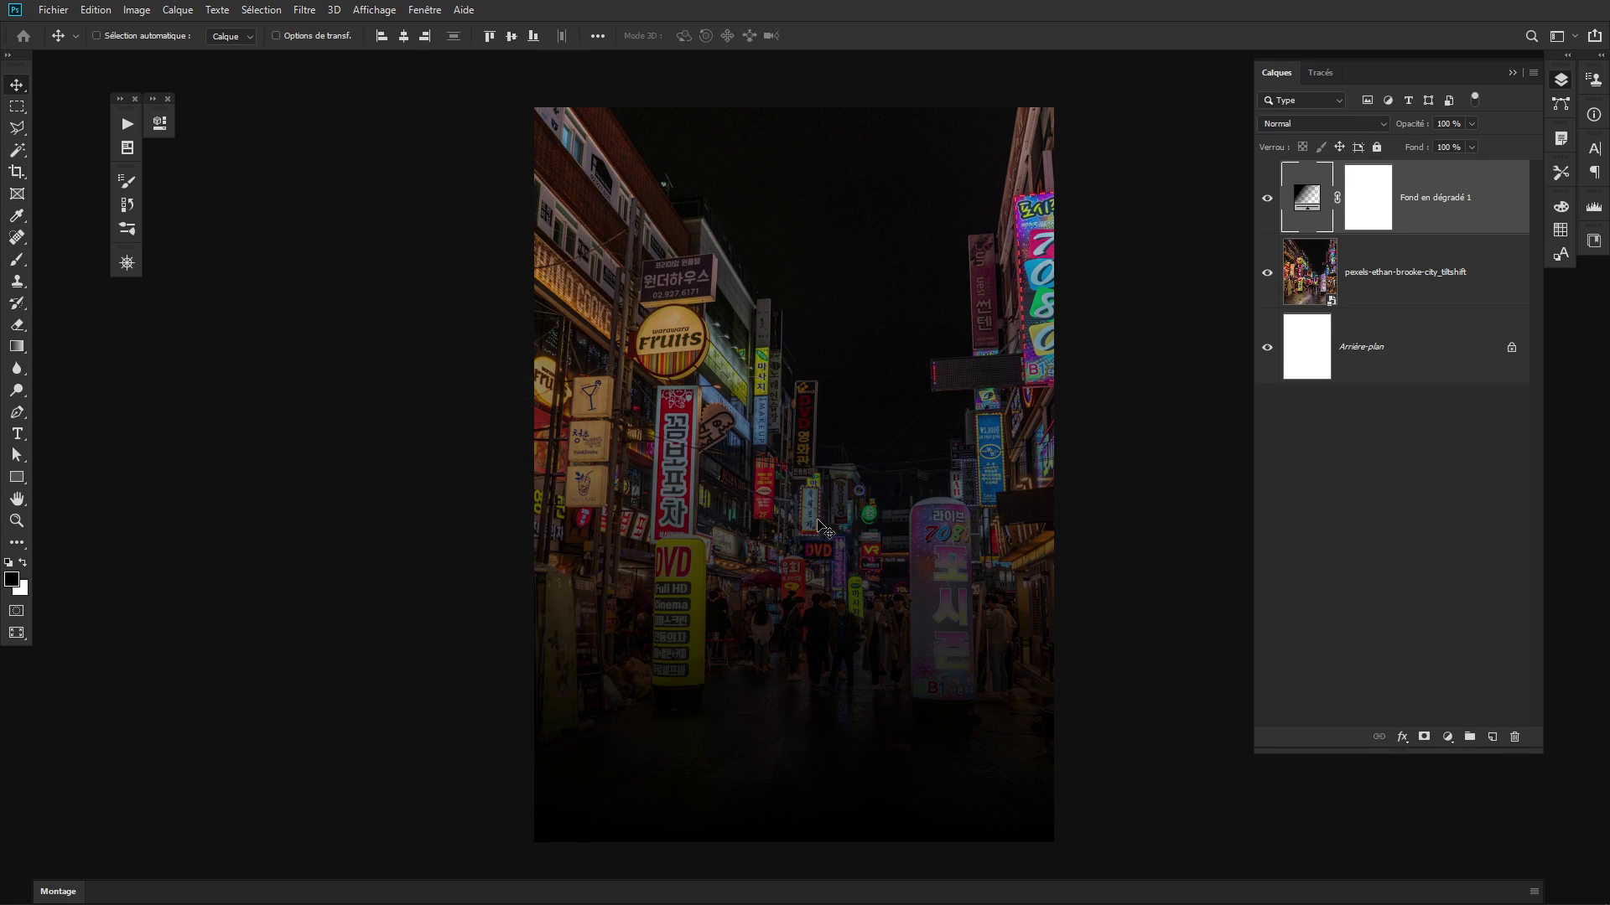
left_click(1267, 198)
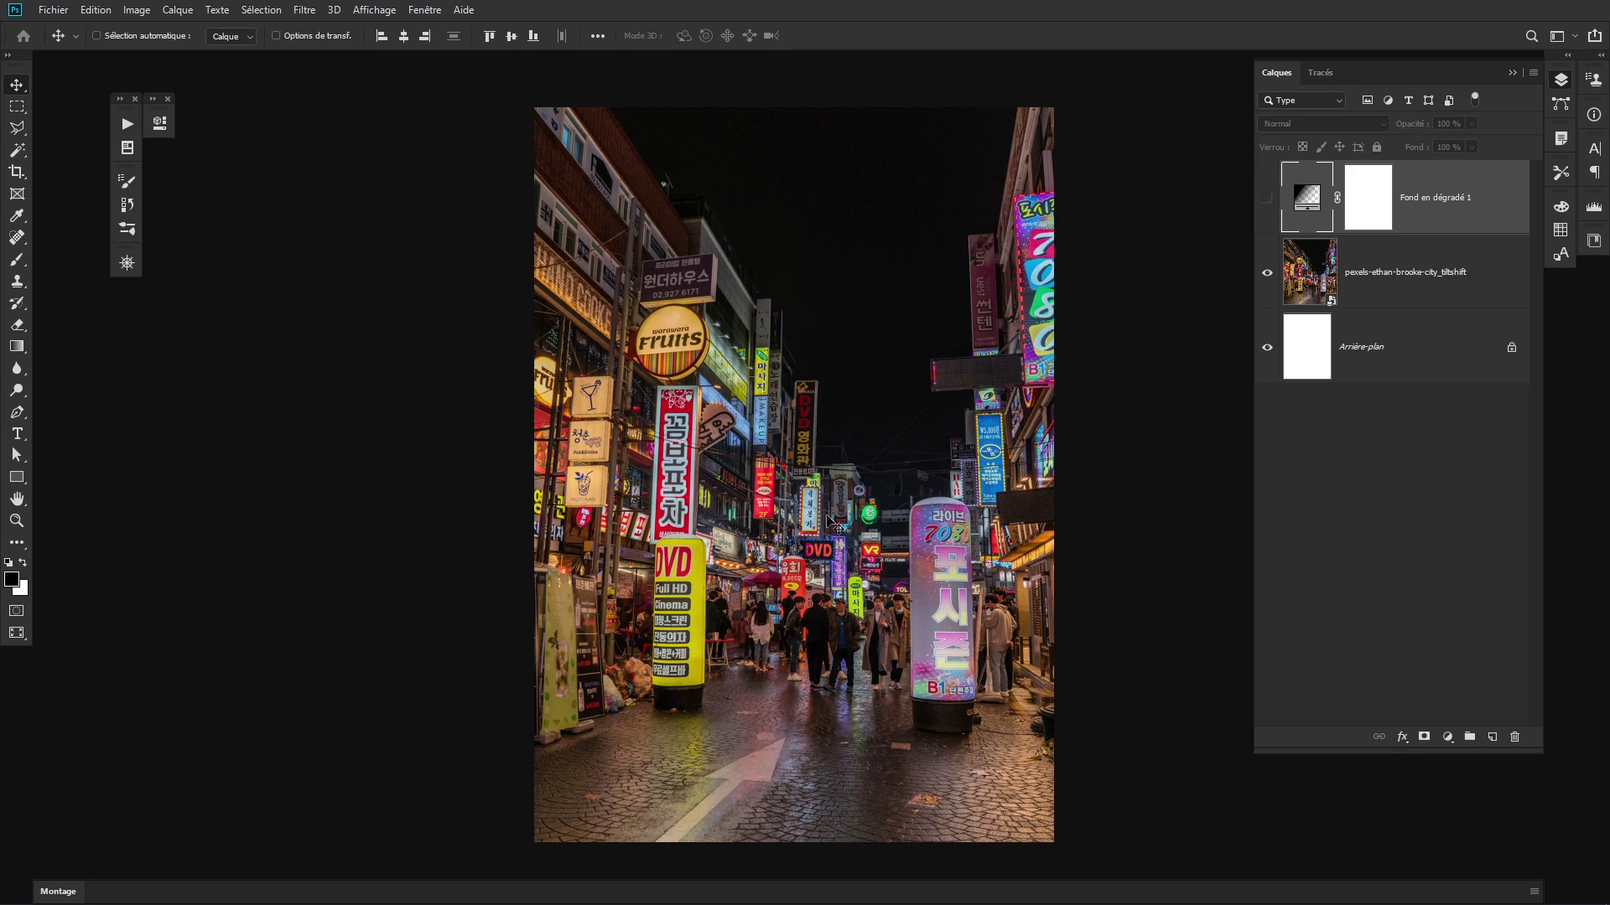
left_click(1267, 198)
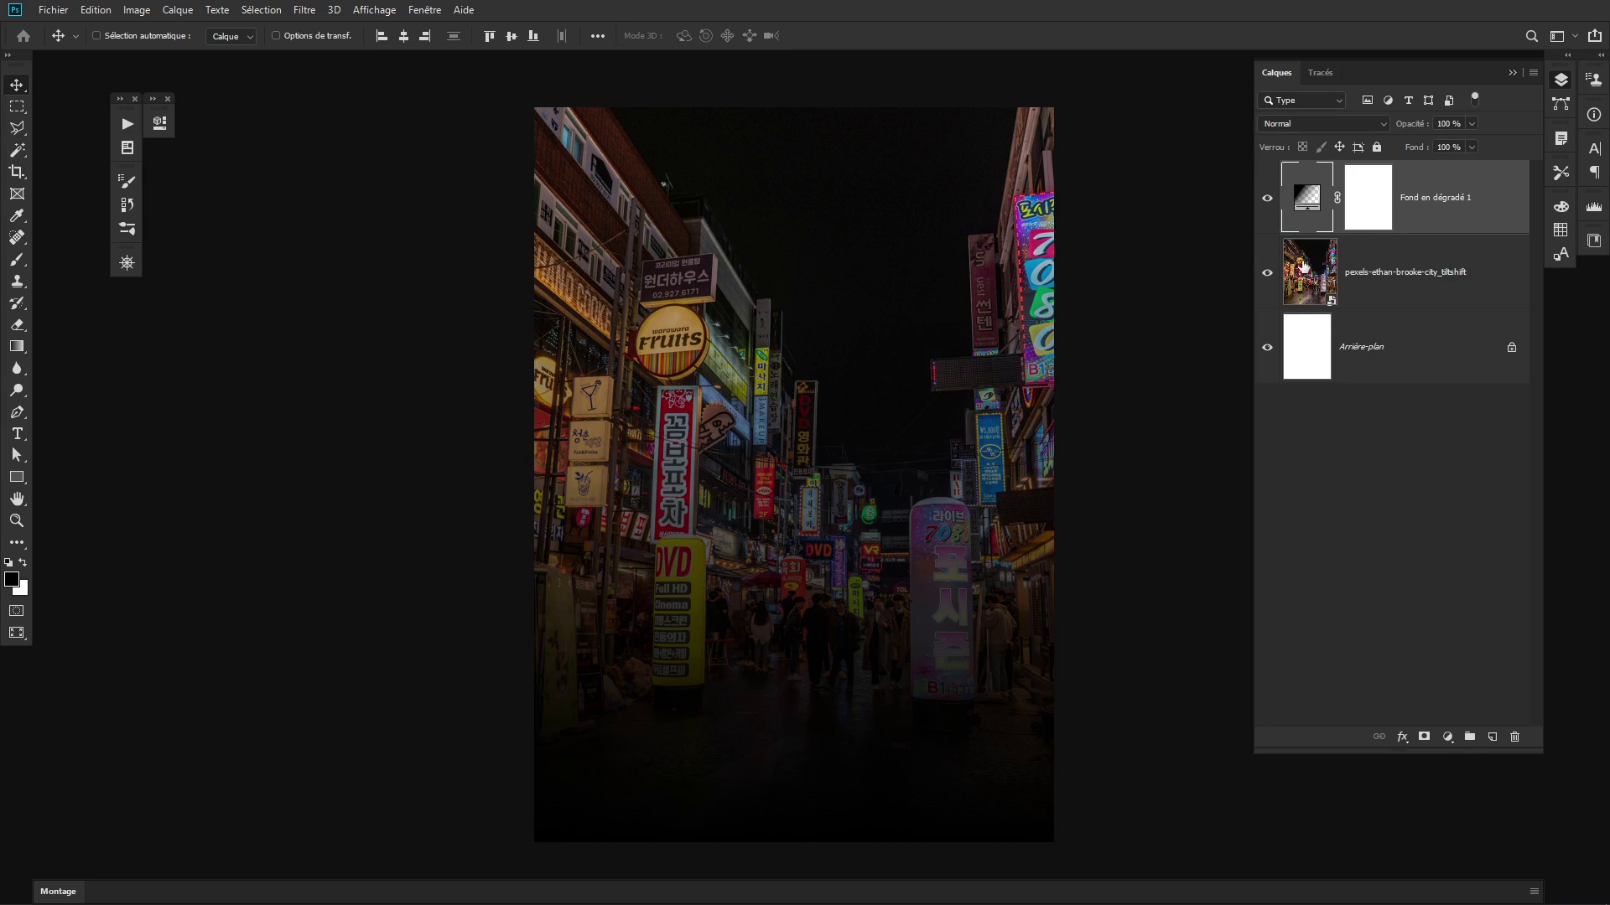
Paint black with the very large soft brush on the gradient layer's mask to reveal the upper part of the photo
left_click(1373, 211)
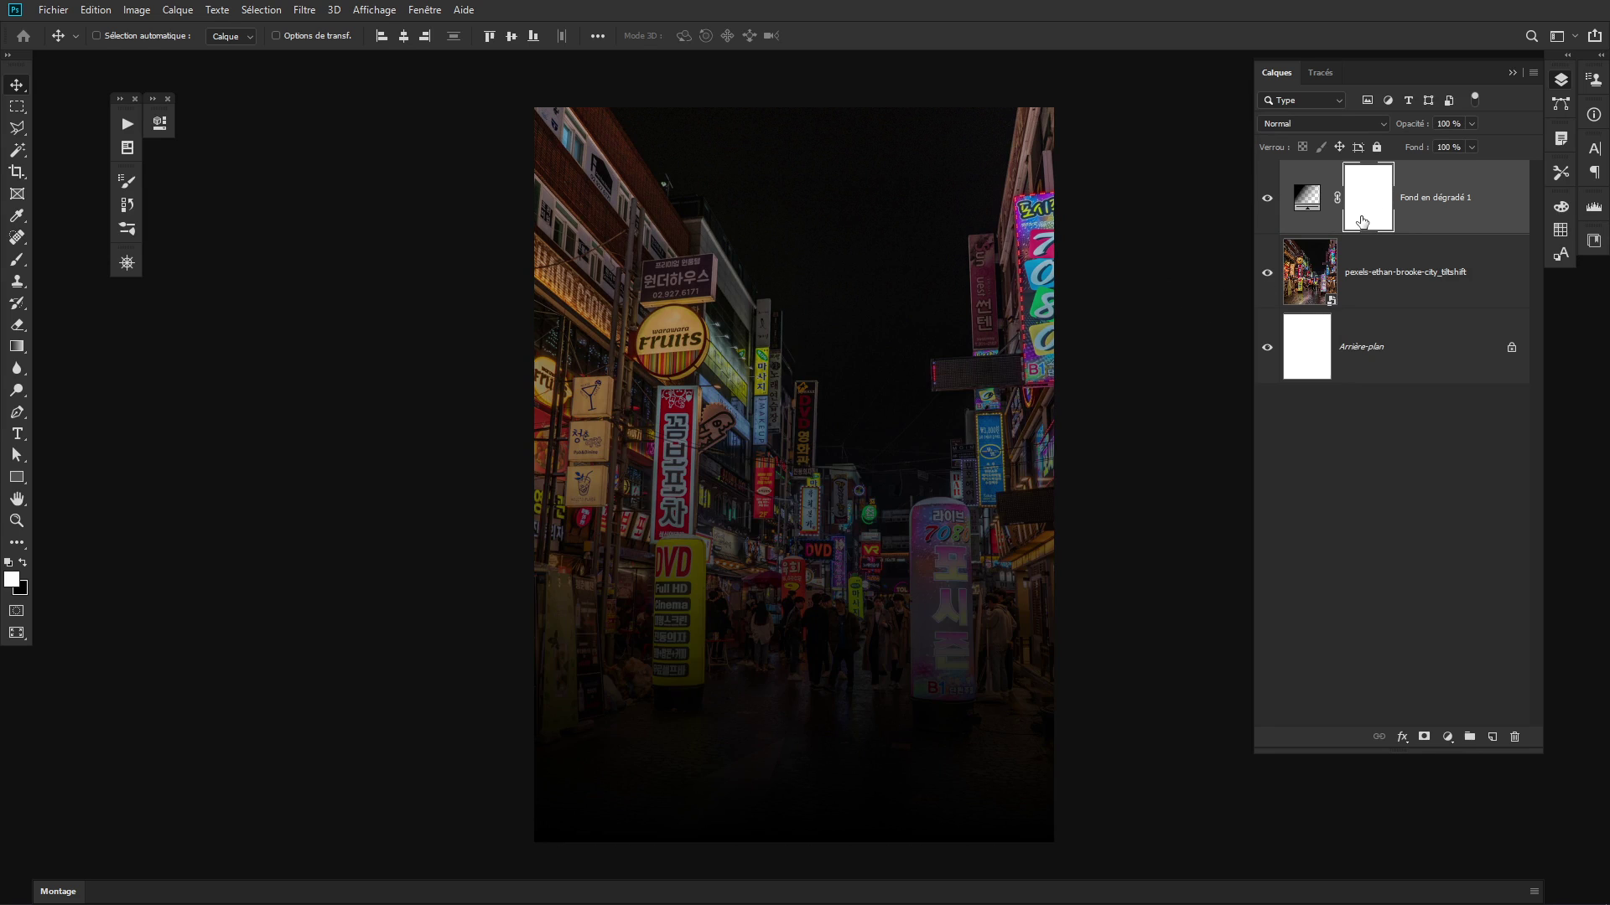
key("b")
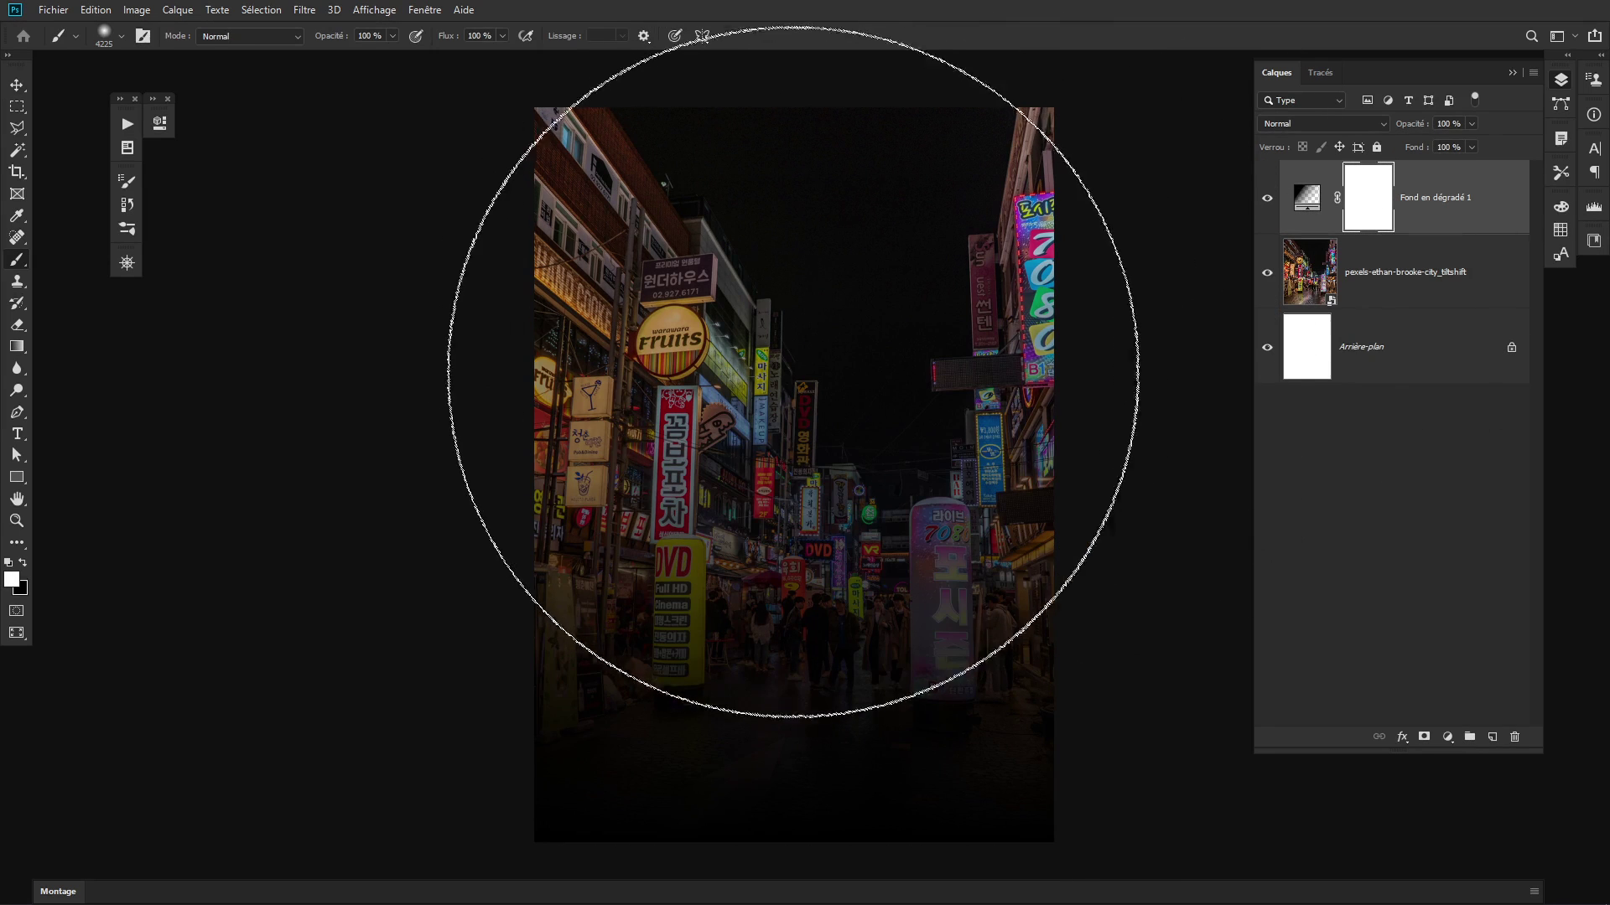
scroll(858, 401, "down", 2)
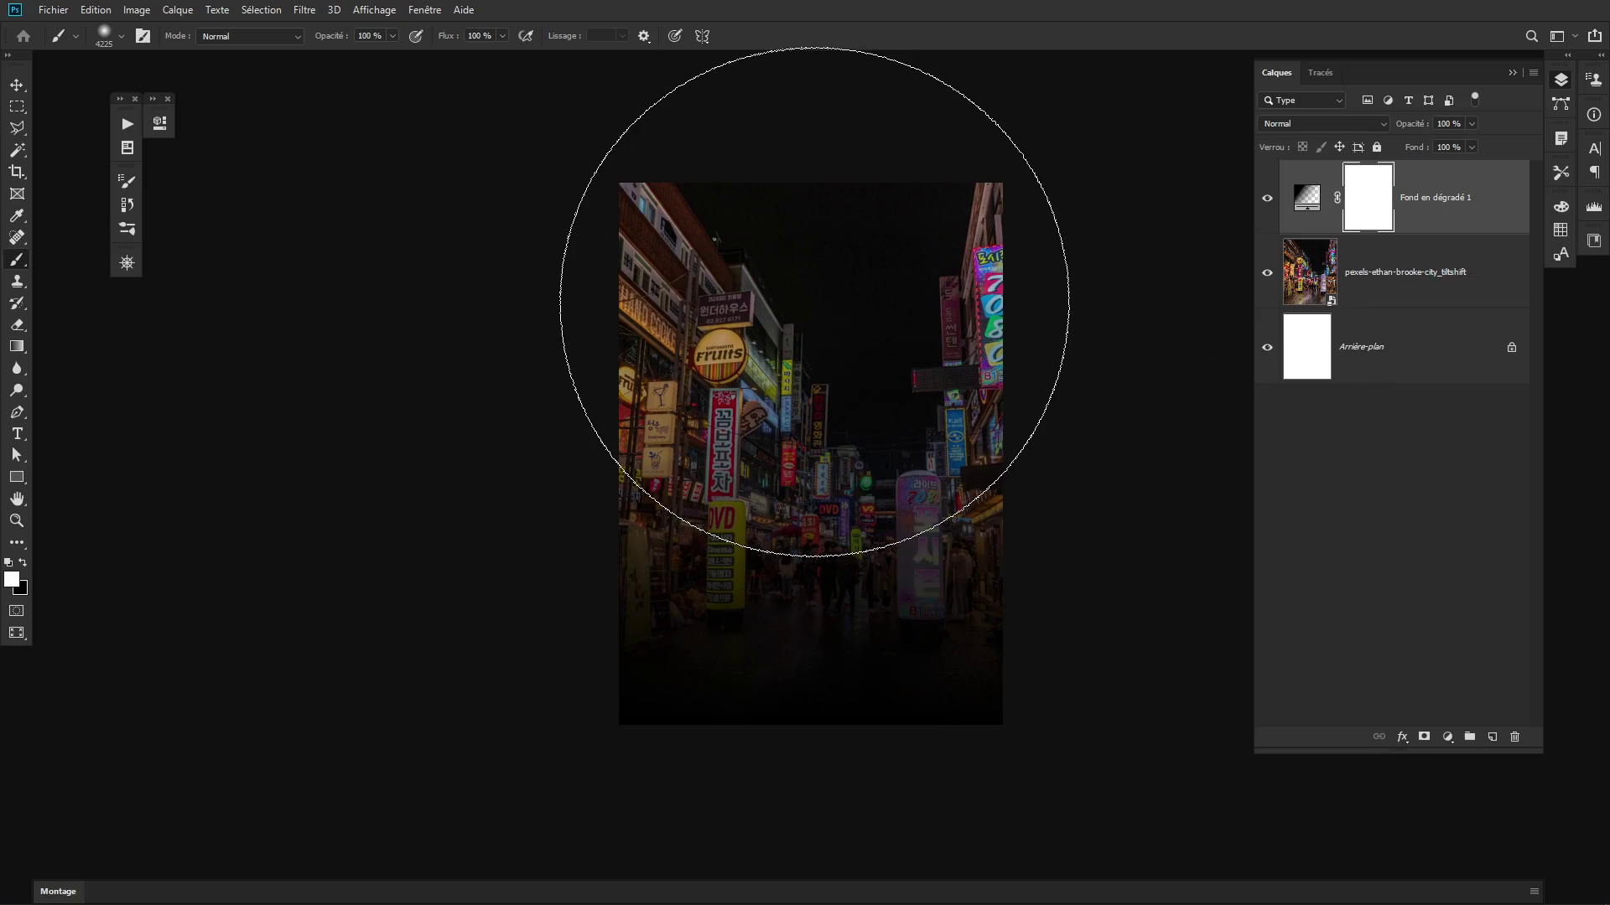
key("x")
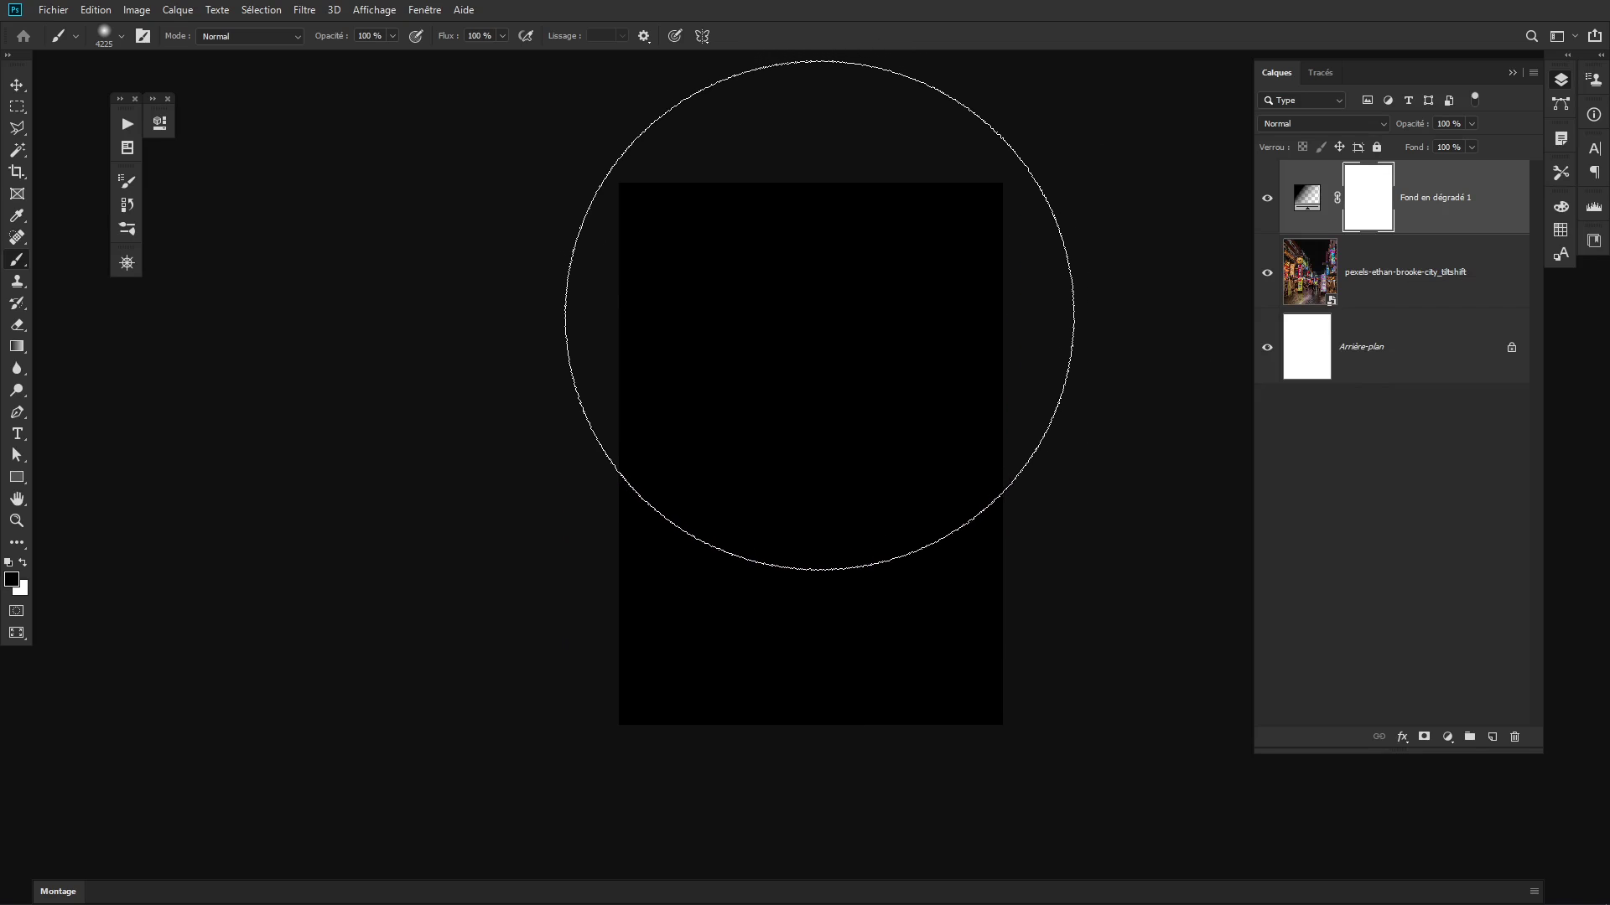
mouse_move(820, 315)
left_mouse_down()
mouse_move(816, 366)
mouse_move(818, 327)
mouse_move(858, 349)
left_mouse_up()
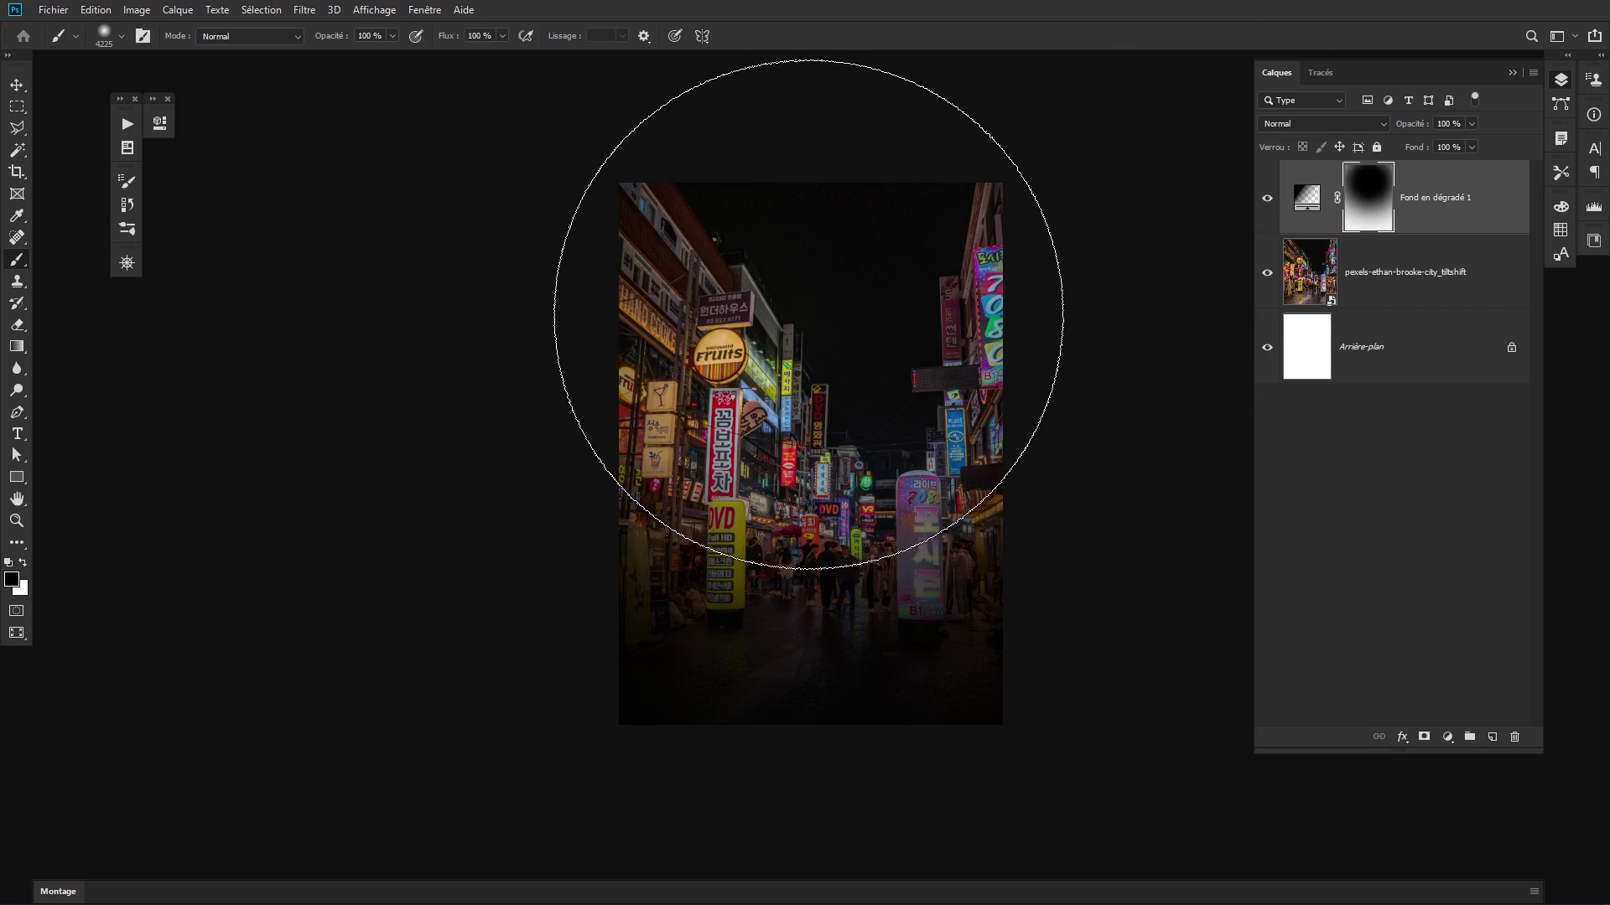
mouse_move(818, 335)
left_mouse_down()
mouse_move(783, 349)
mouse_move(828, 349)
mouse_move(837, 316)
mouse_move(734, 370)
left_mouse_up()
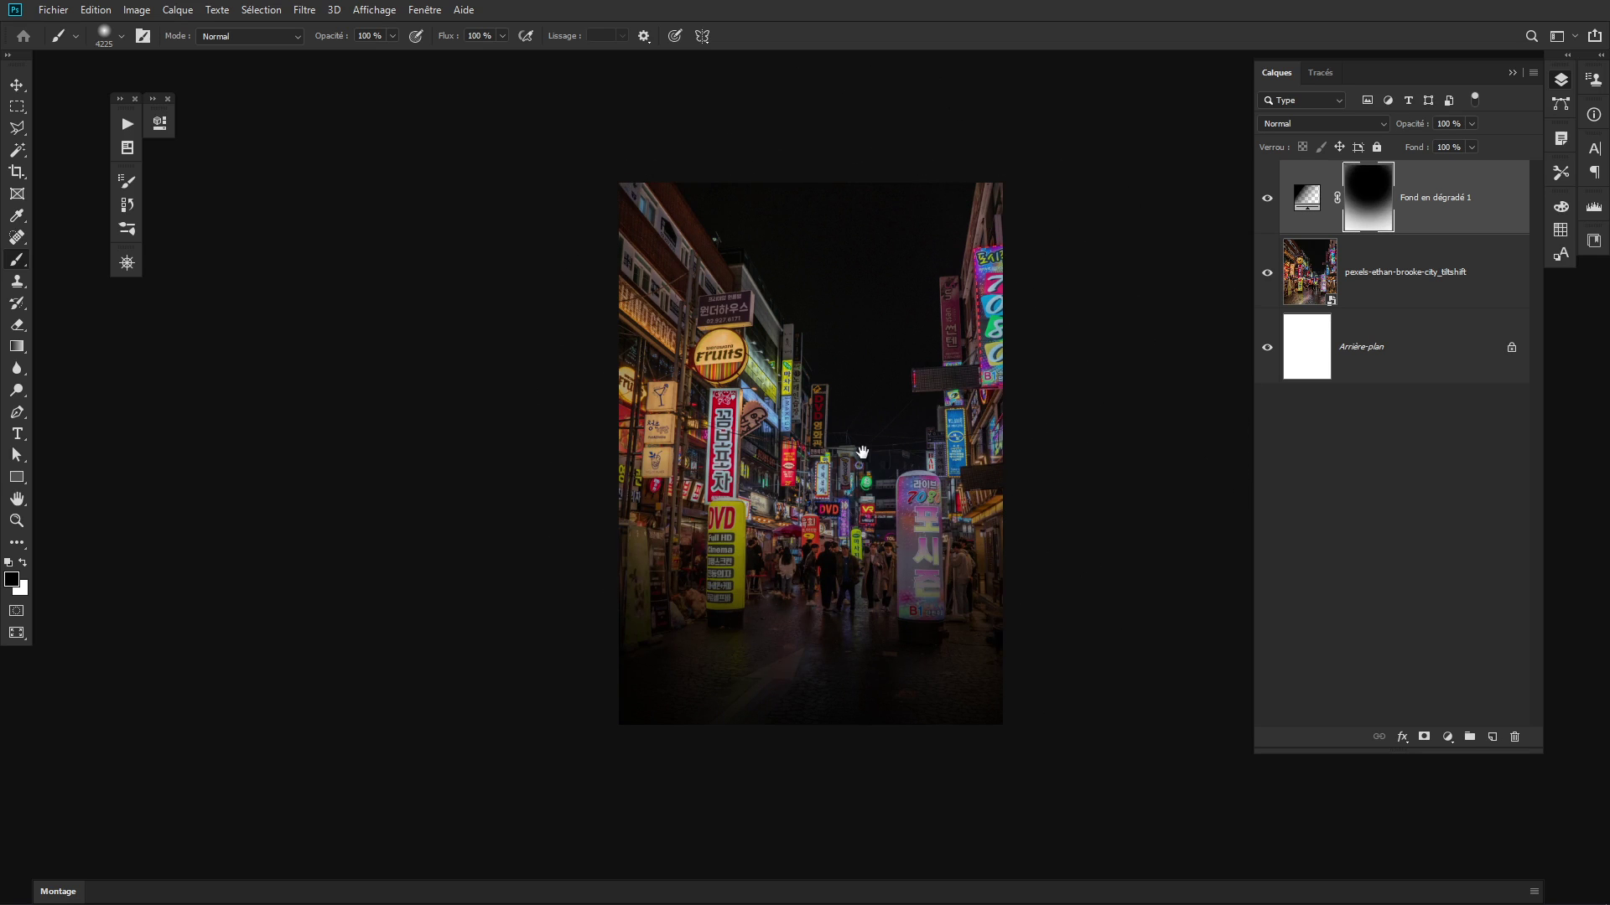
mouse_move(880, 475)
left_mouse_down()
mouse_move(847, 512)
mouse_move(795, 443)
left_mouse_up()
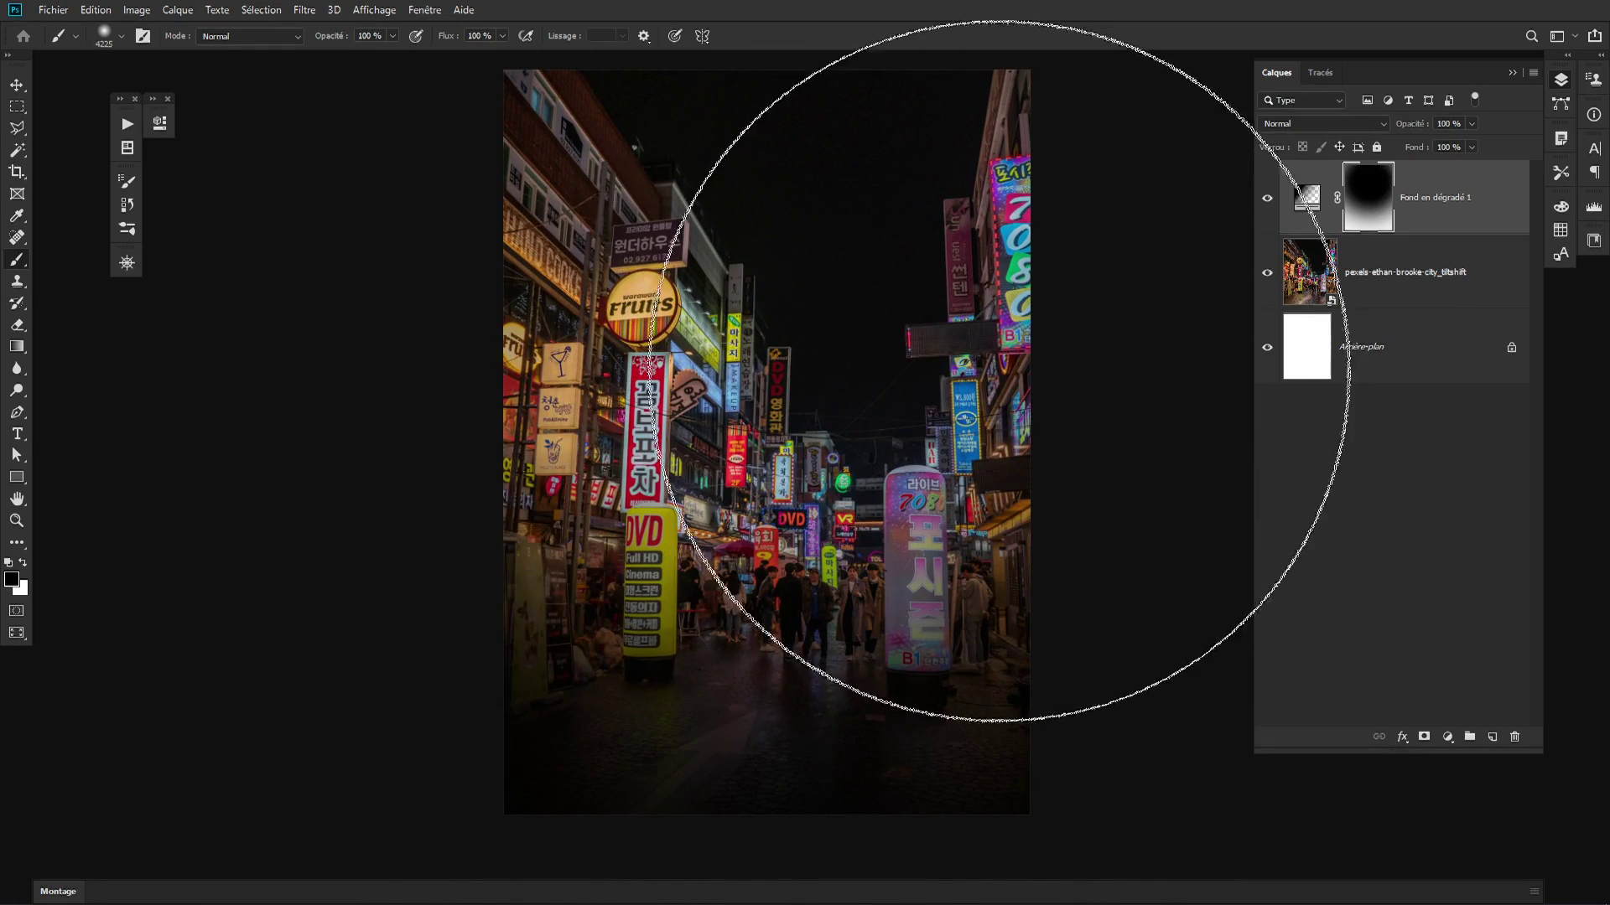
left_click_drag(833, 394, 843, 412)
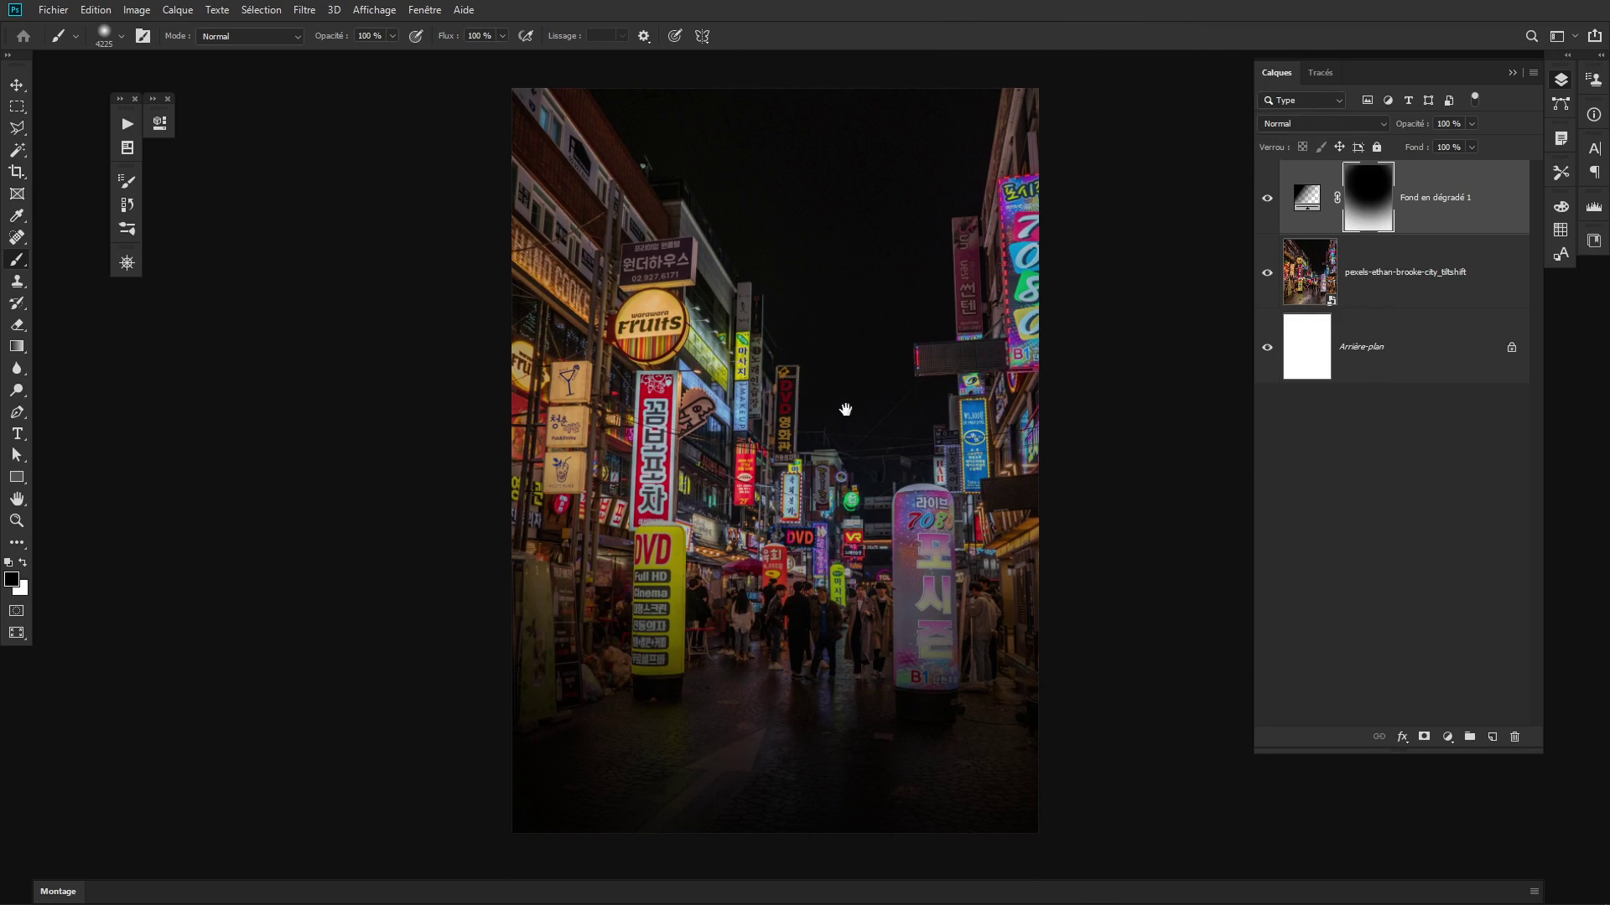
Make the gradient fill layer active and choose the Rectangle tool for a new shape above it
key("v")
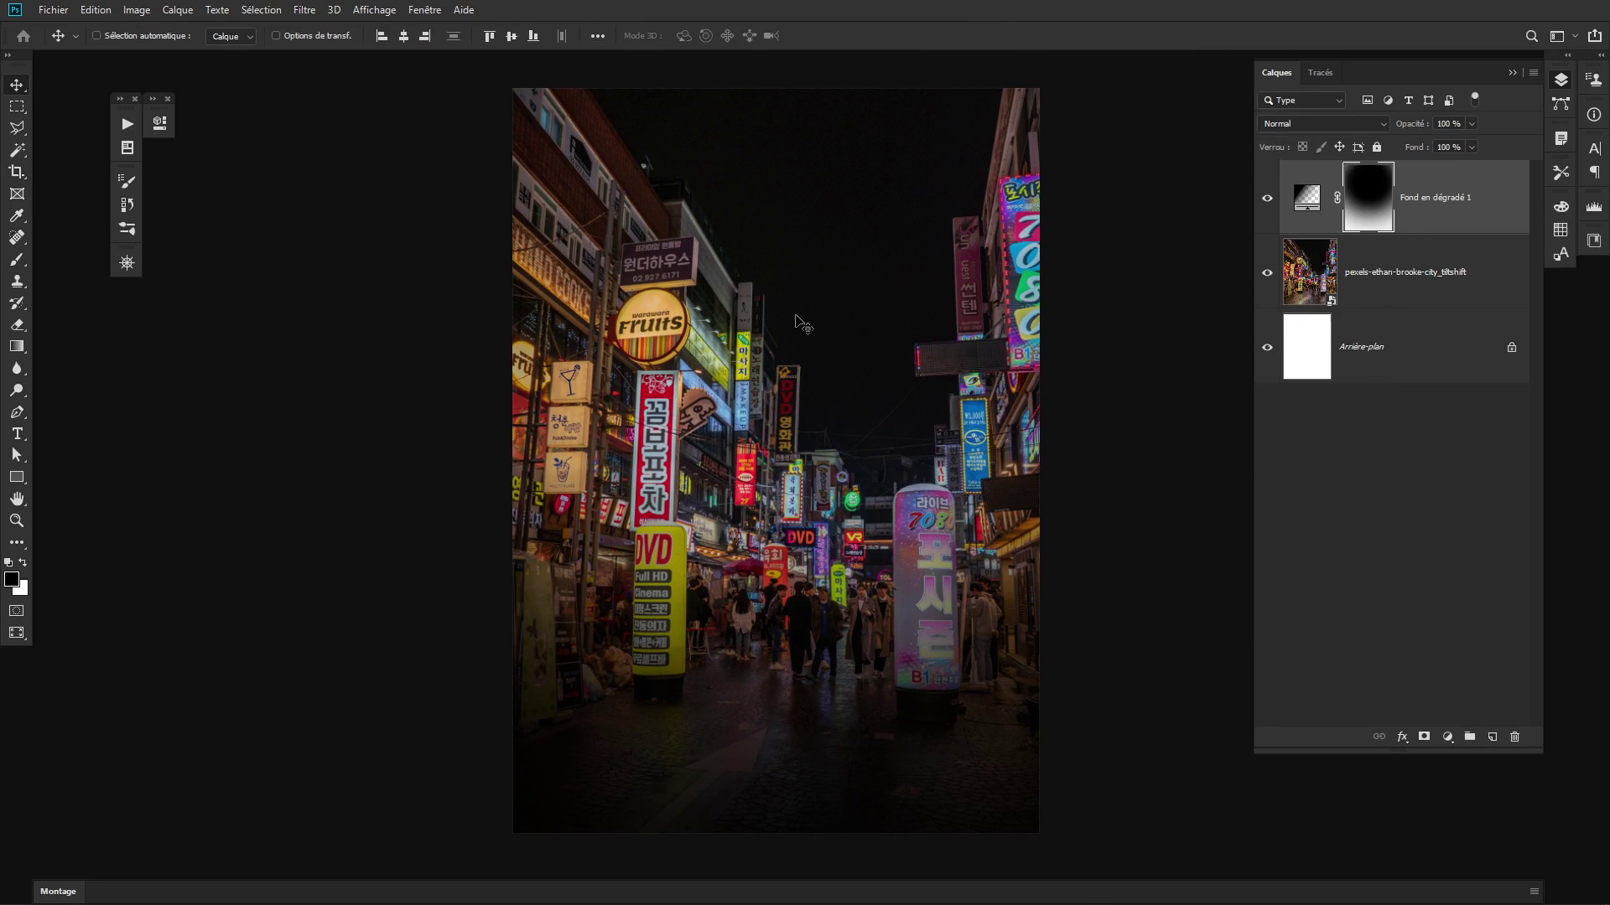
left_click(788, 330, "ctrl")
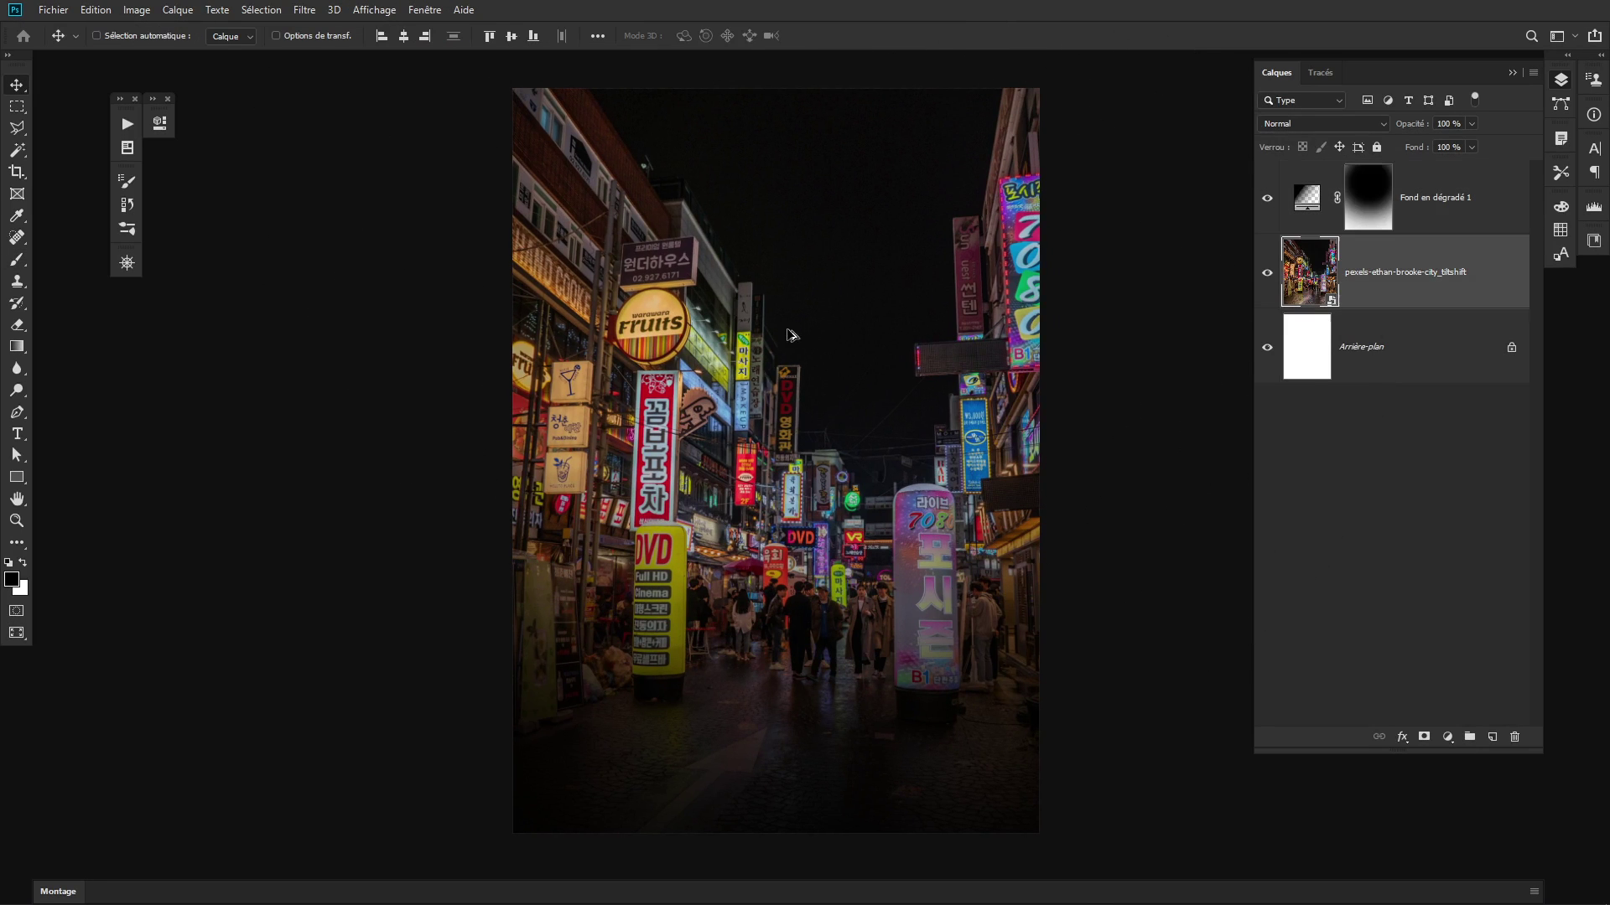
left_click(1437, 227)
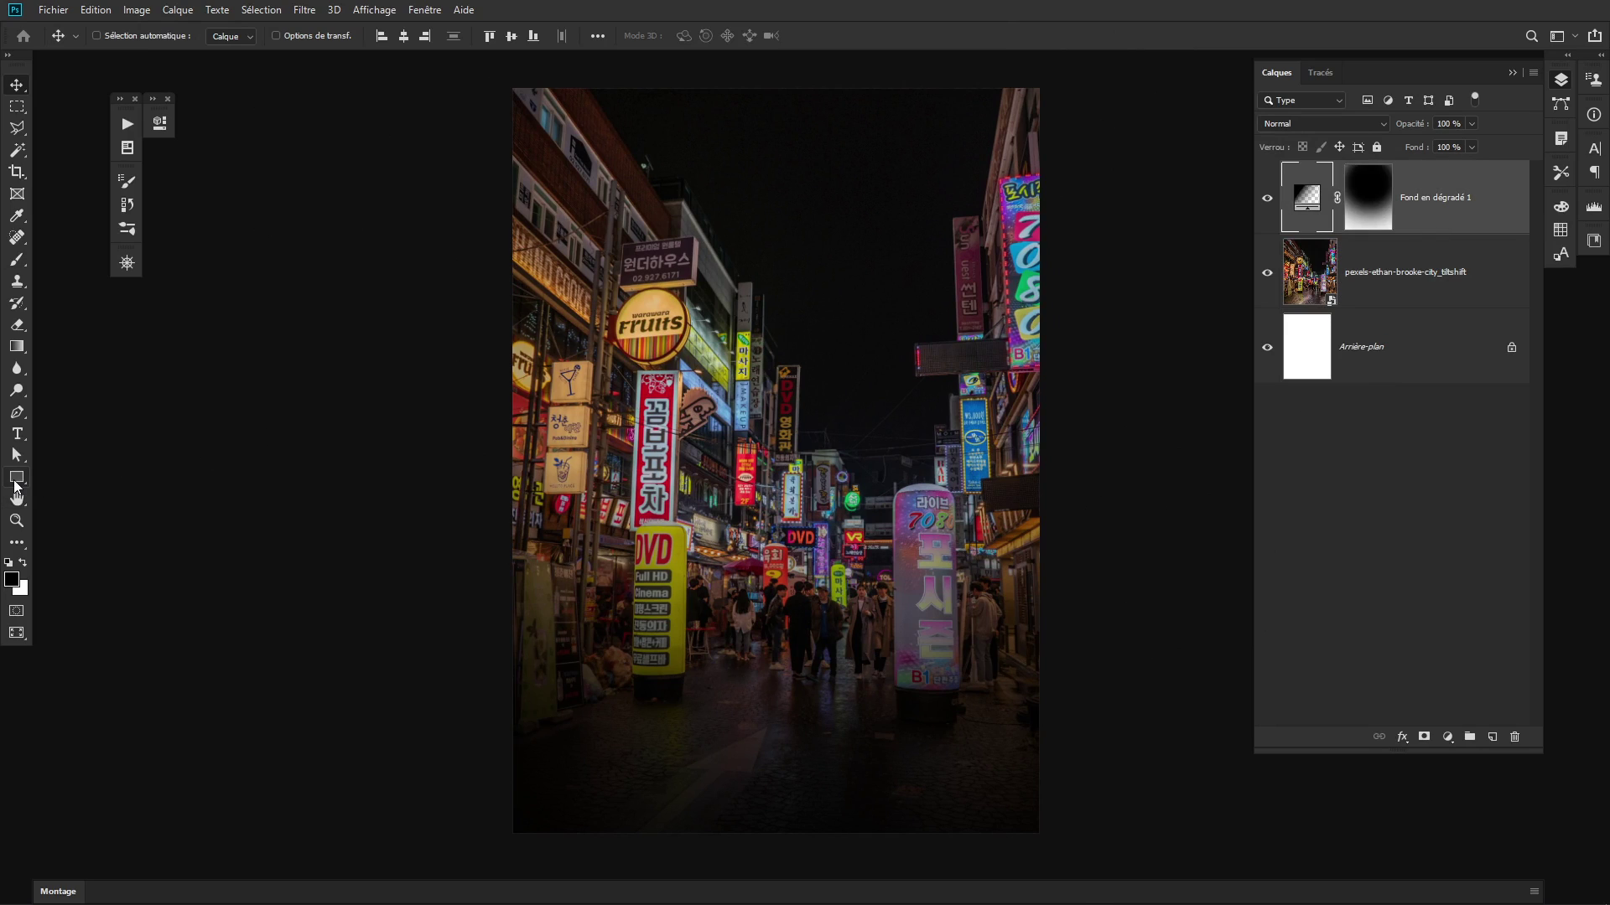
left_click(20, 477)
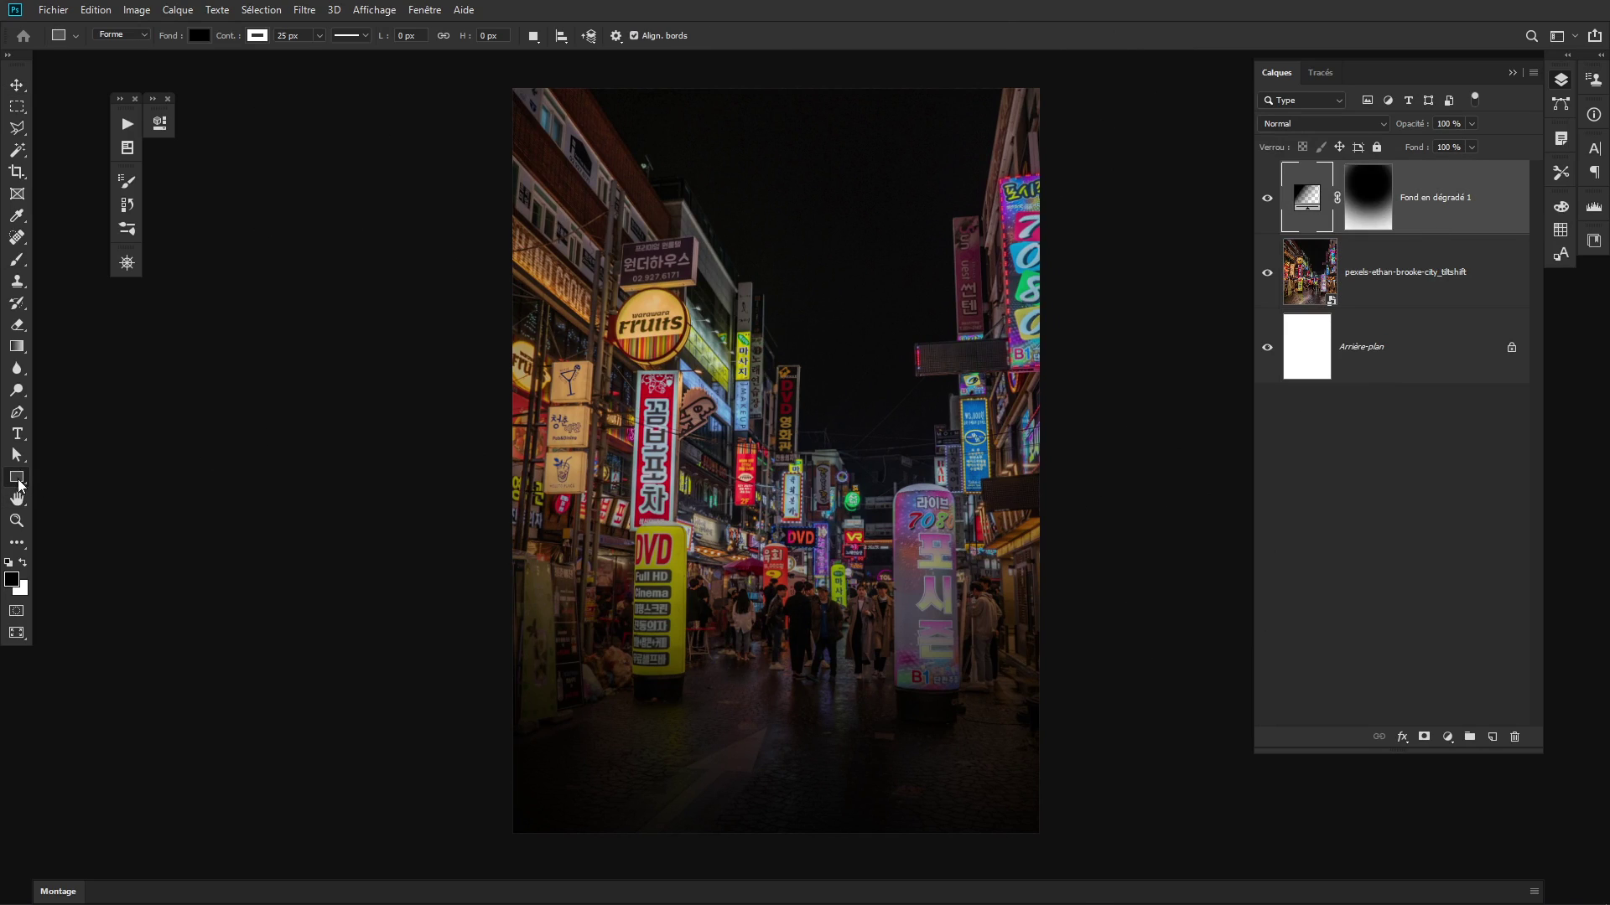
right_click(18, 479)
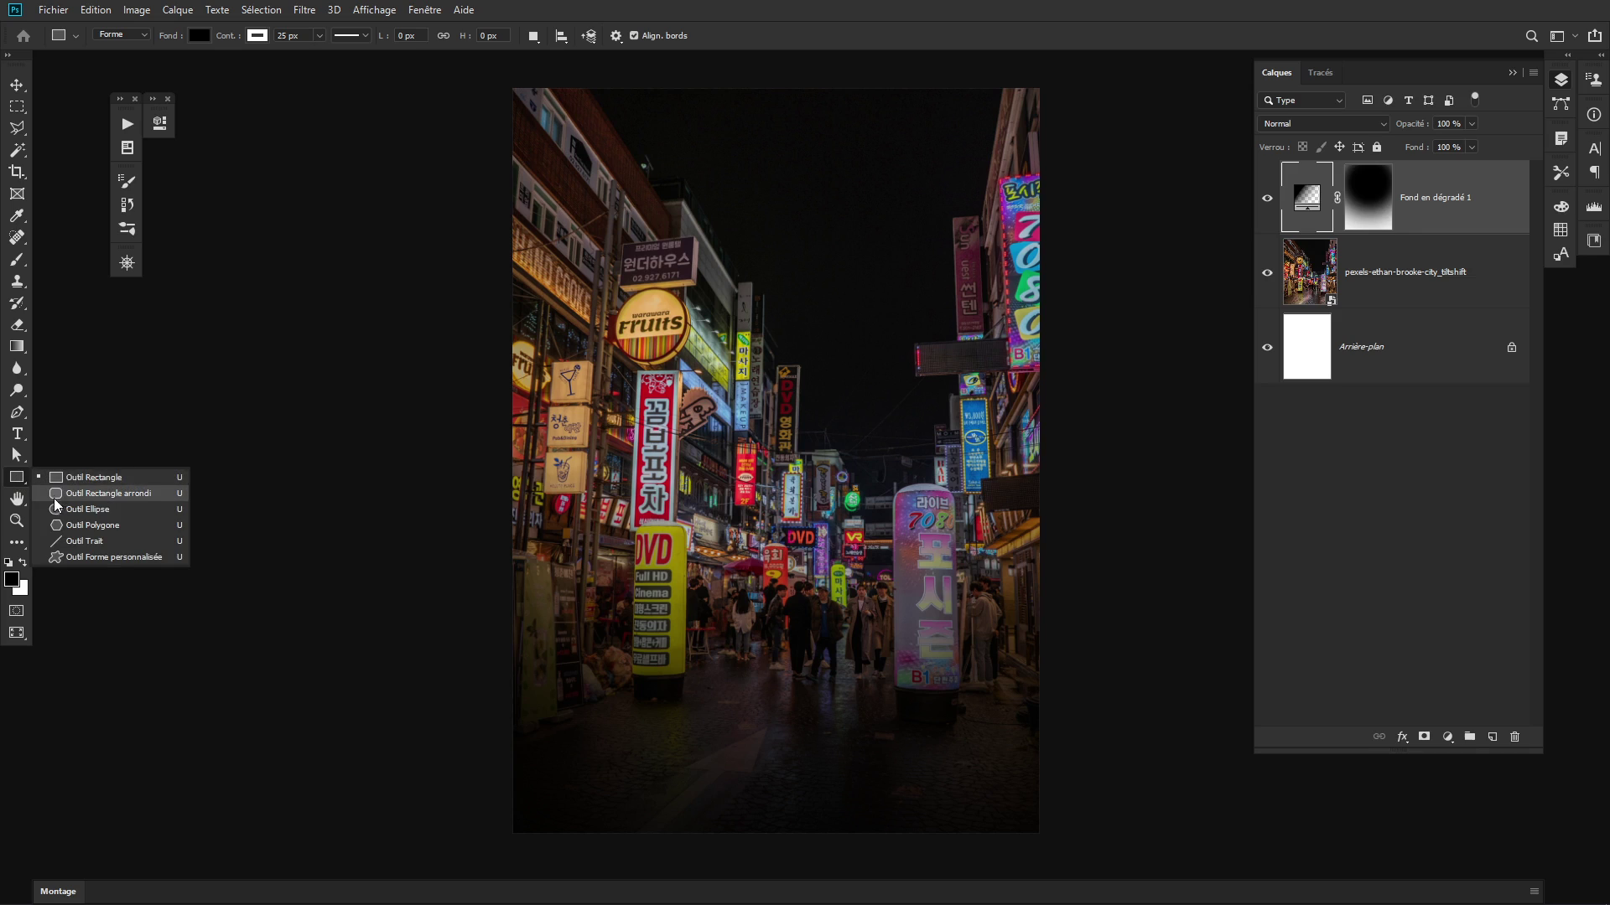
left_click(92, 479)
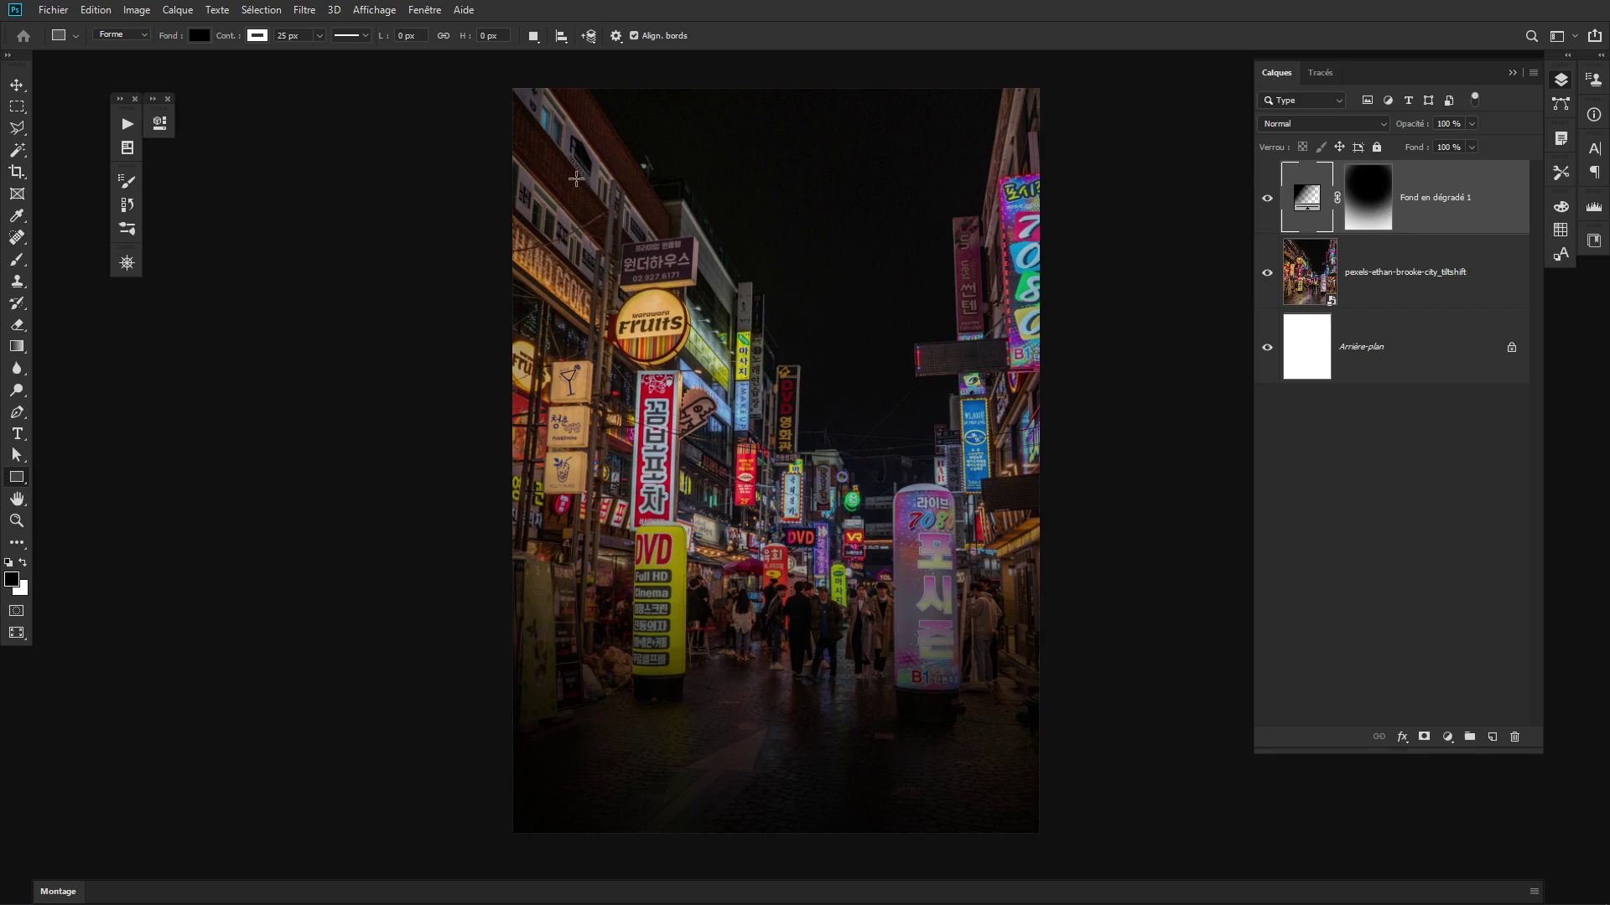
mouse_move(546, 129)
left_mouse_down()
mouse_move(1036, 873)
mouse_move(775, 629)
mouse_move(665, 564)
mouse_move(683, 568)
left_mouse_up()
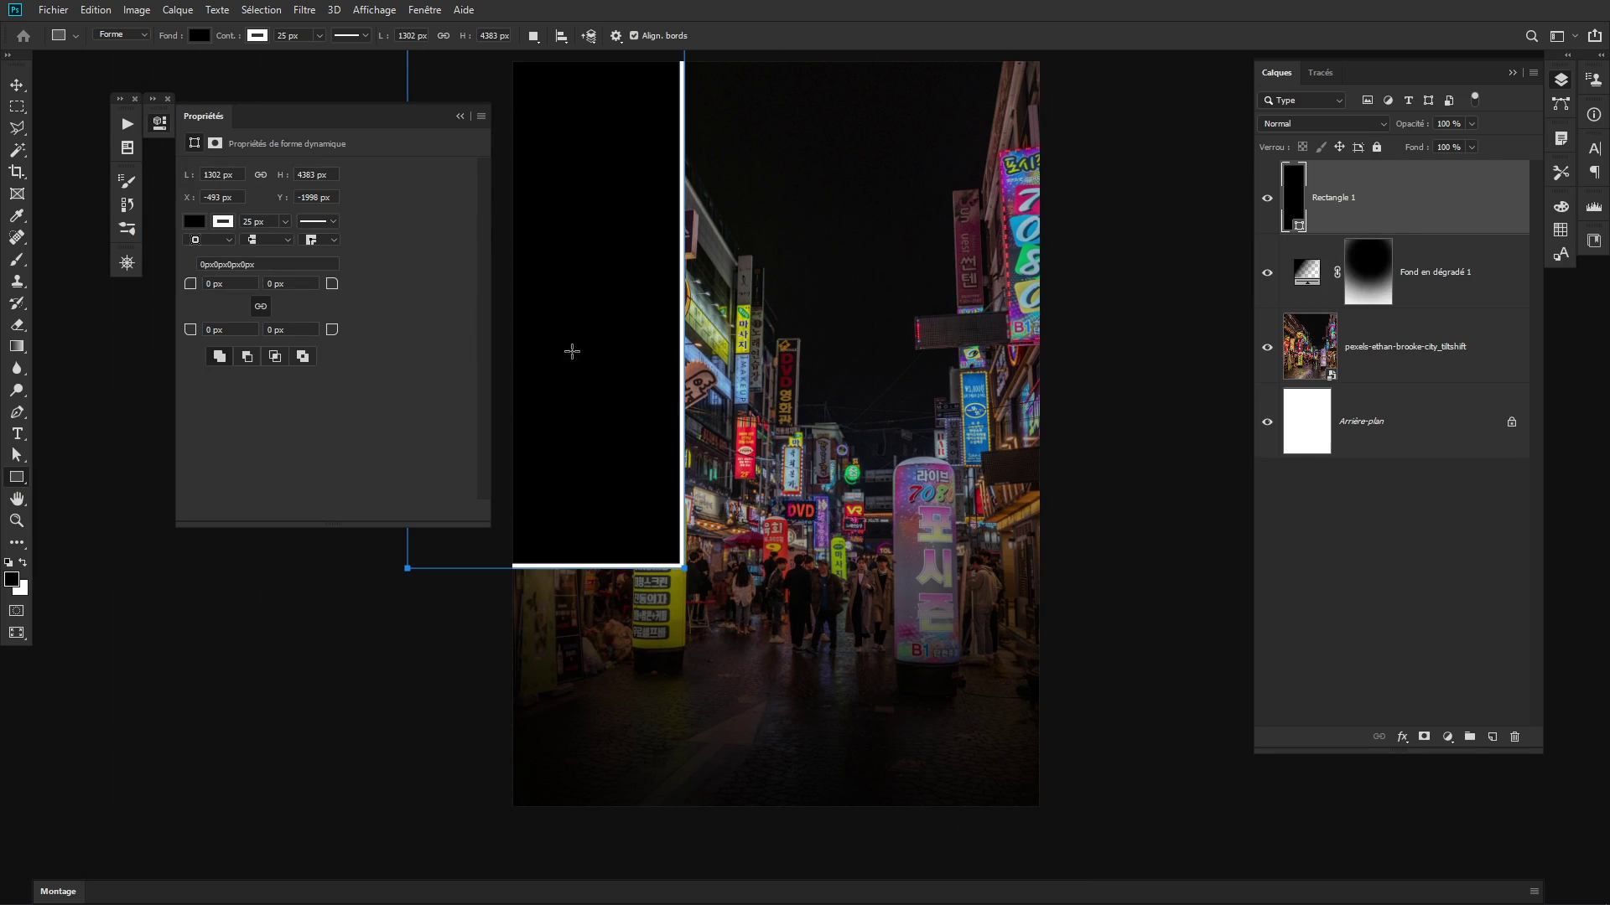
key("Delete")
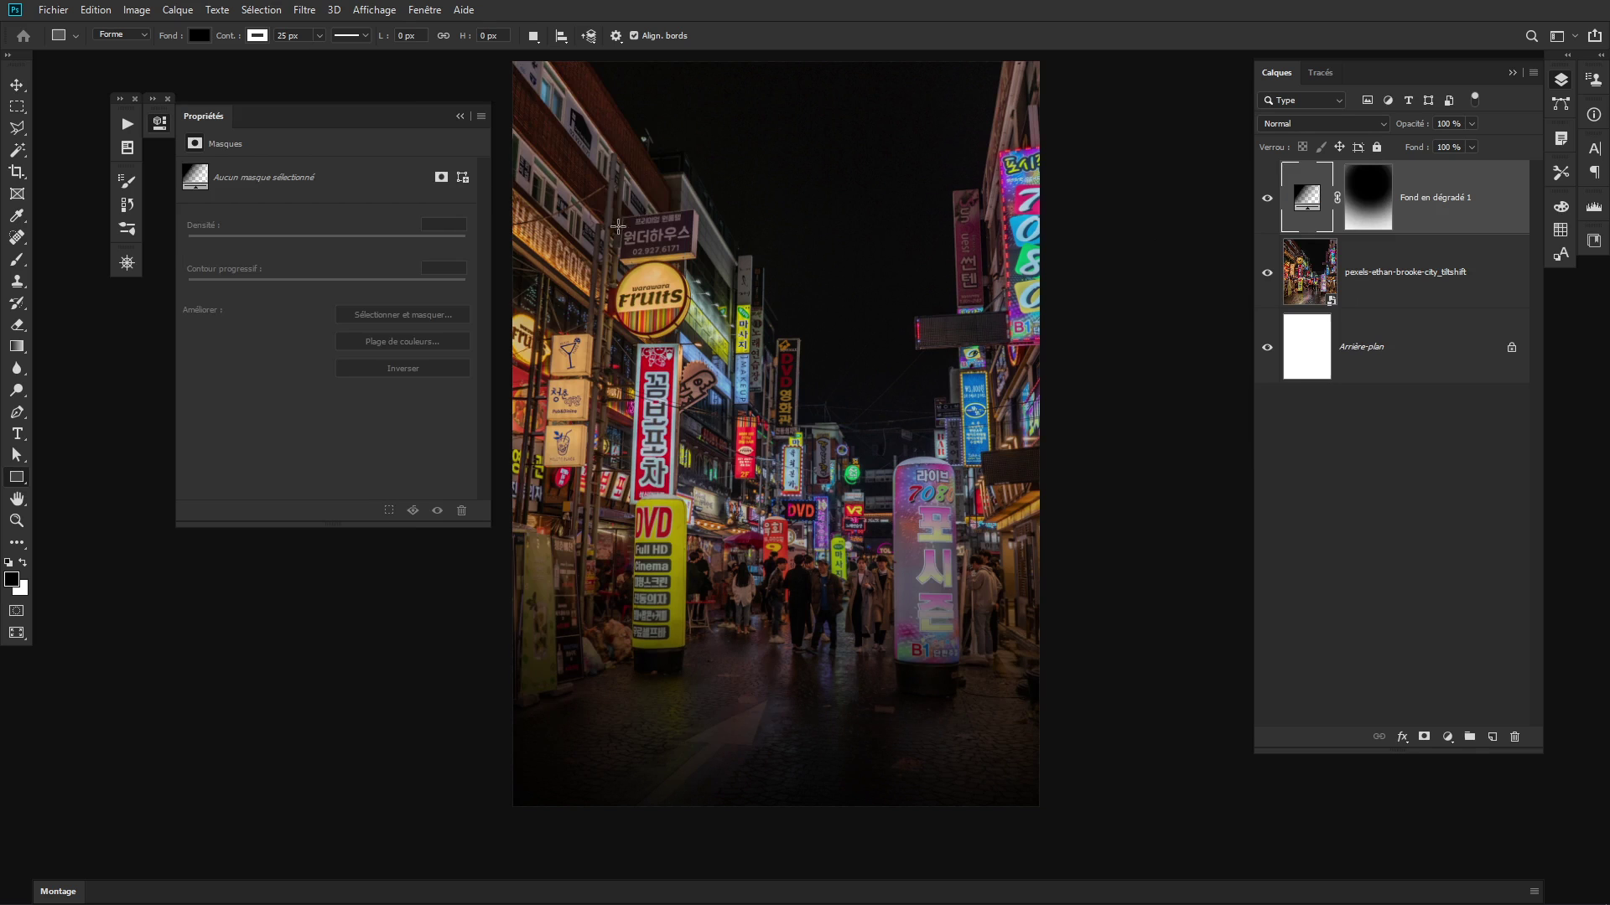
left_click_drag(995, 345, 999, 377)
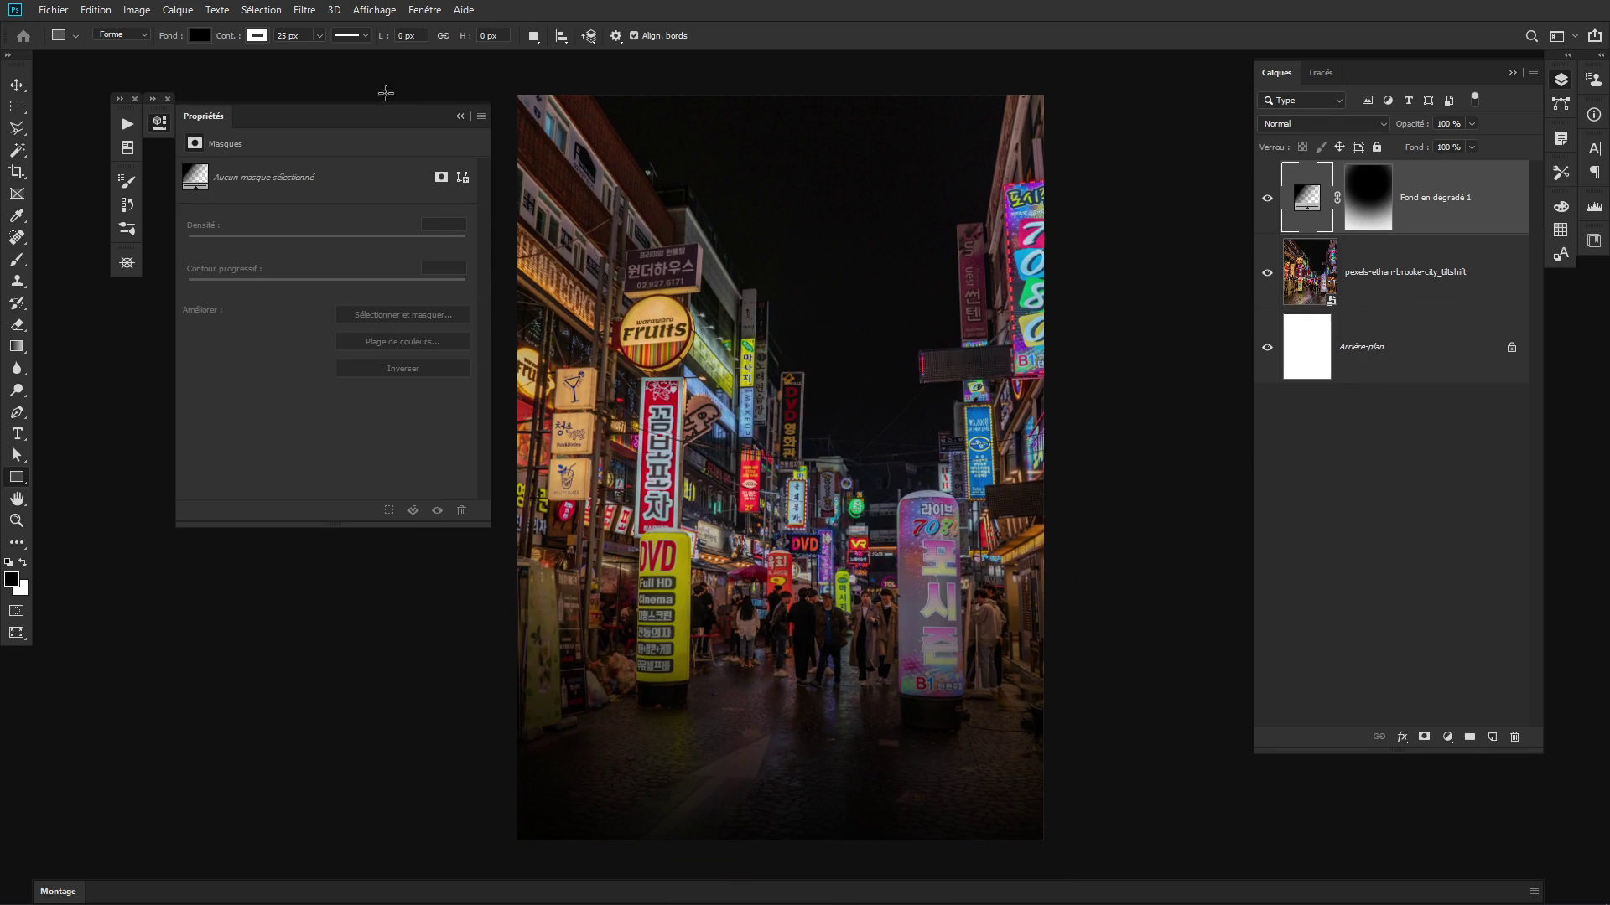
left_click(461, 116)
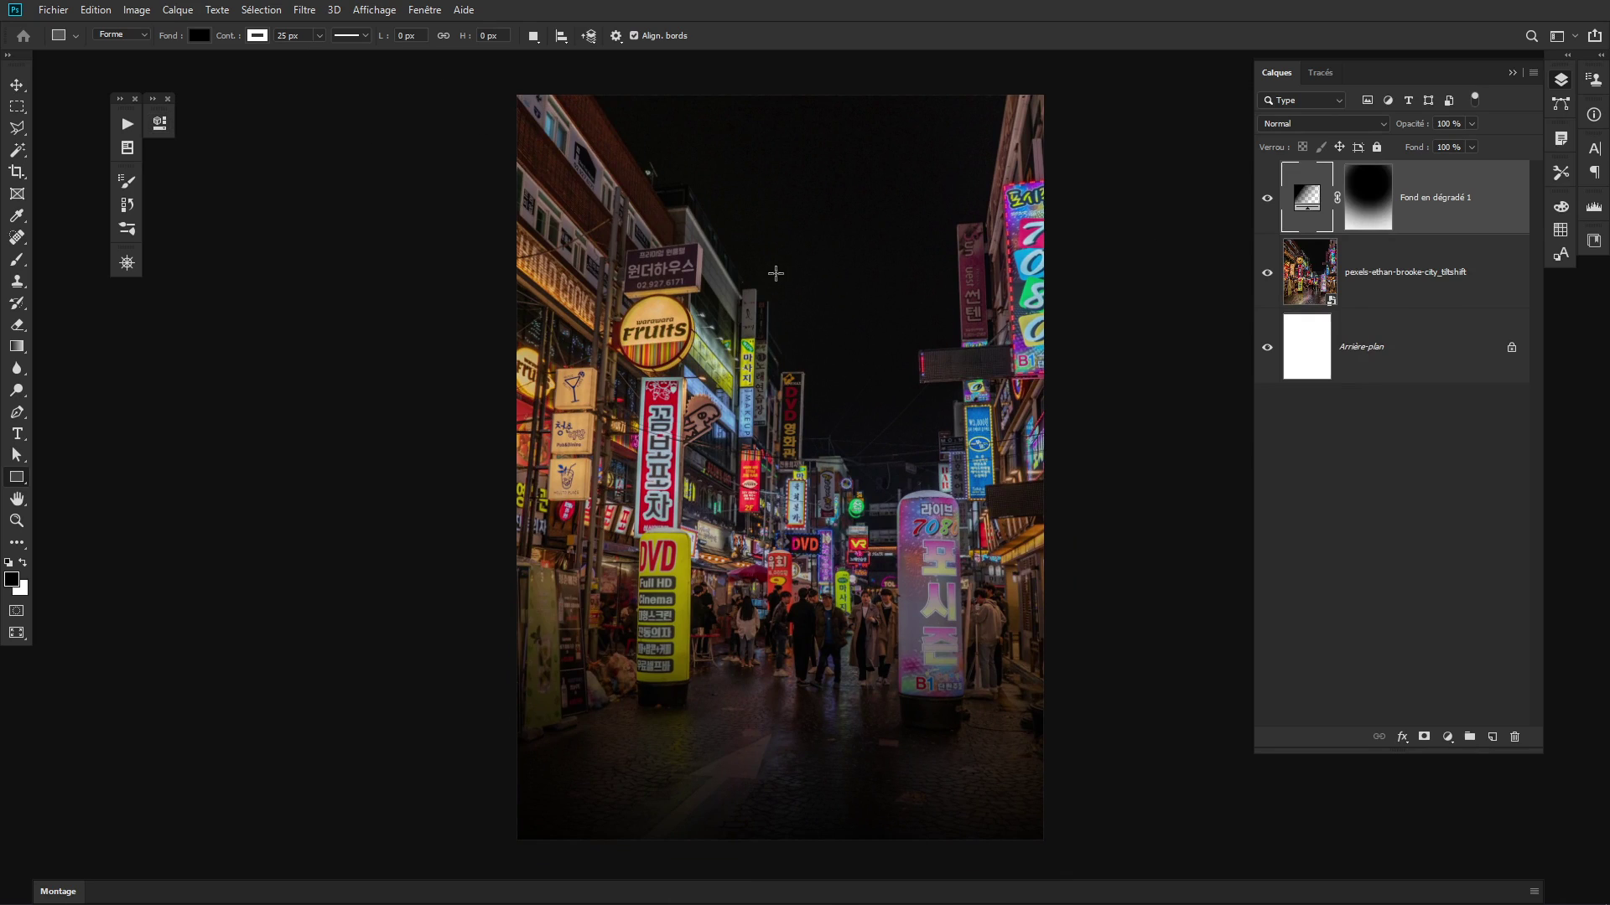
Create a rectangle shape from its centre, 21 cm wide and 29,7 cm high, above the gradient layer, and leave the Rectangle tool
left_click(791, 460)
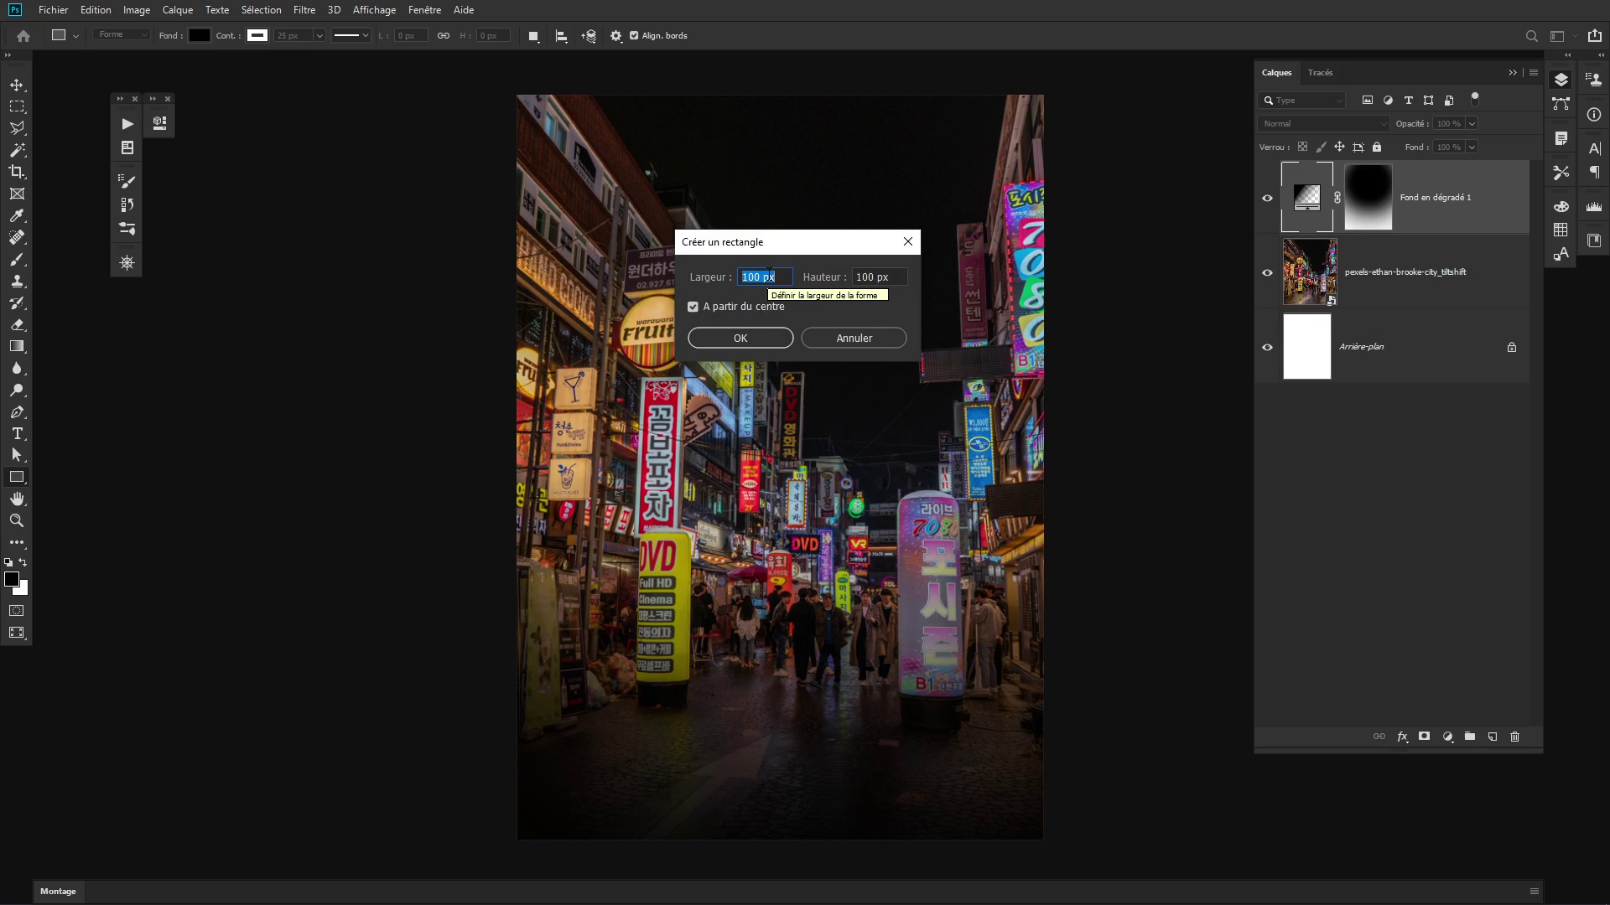
type("21")
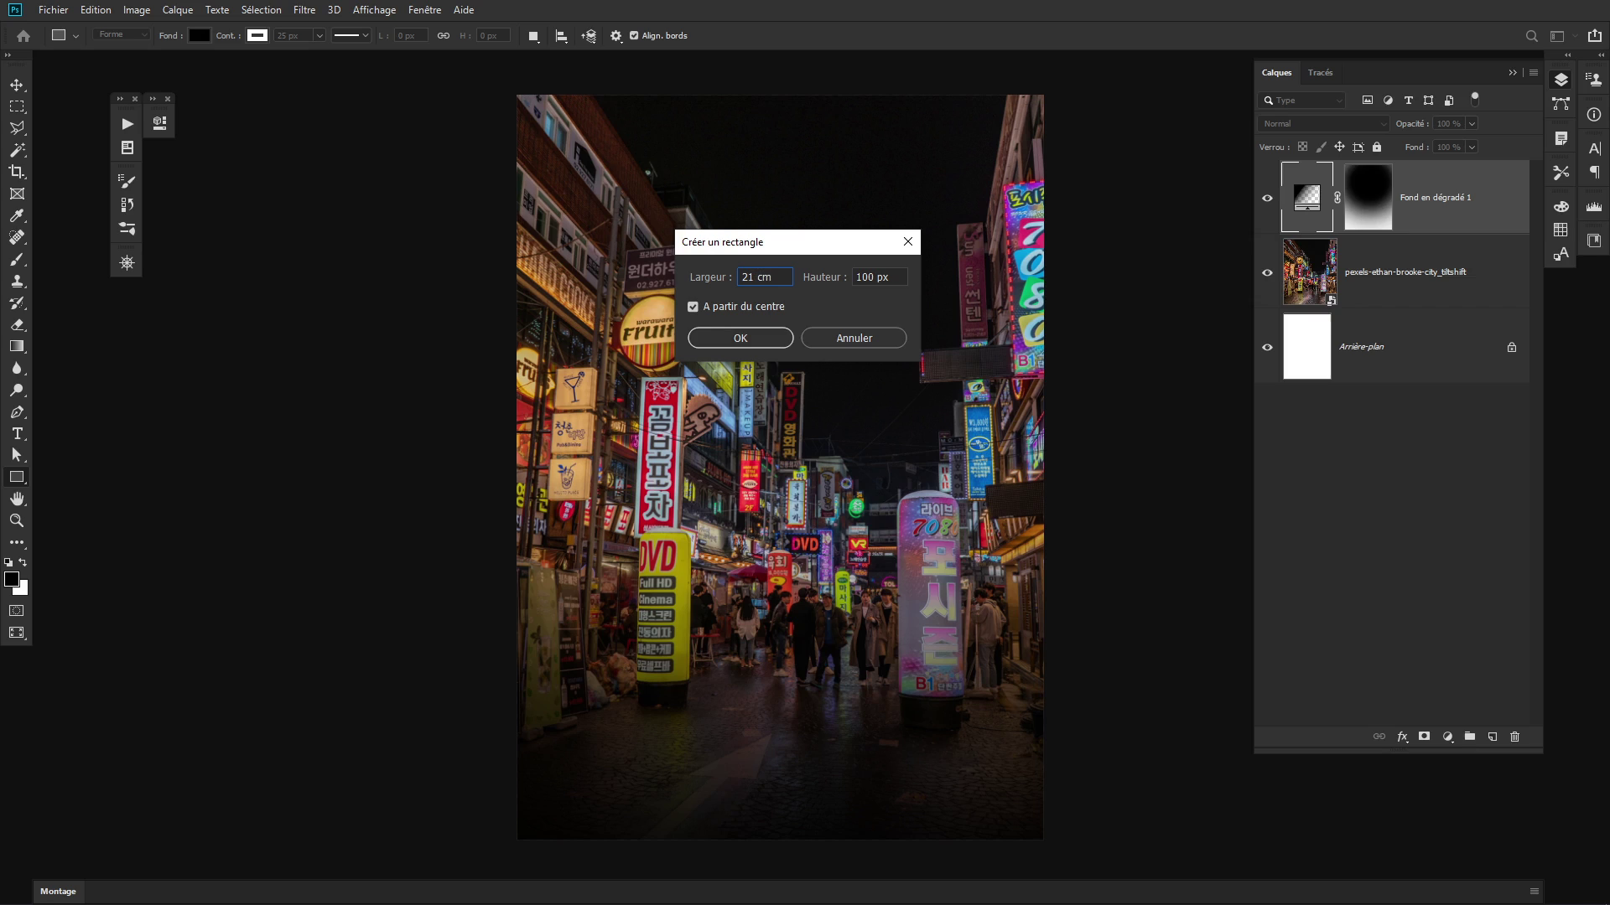
type(" cm")
key("Tab")
type("29")
left_click(753, 339)
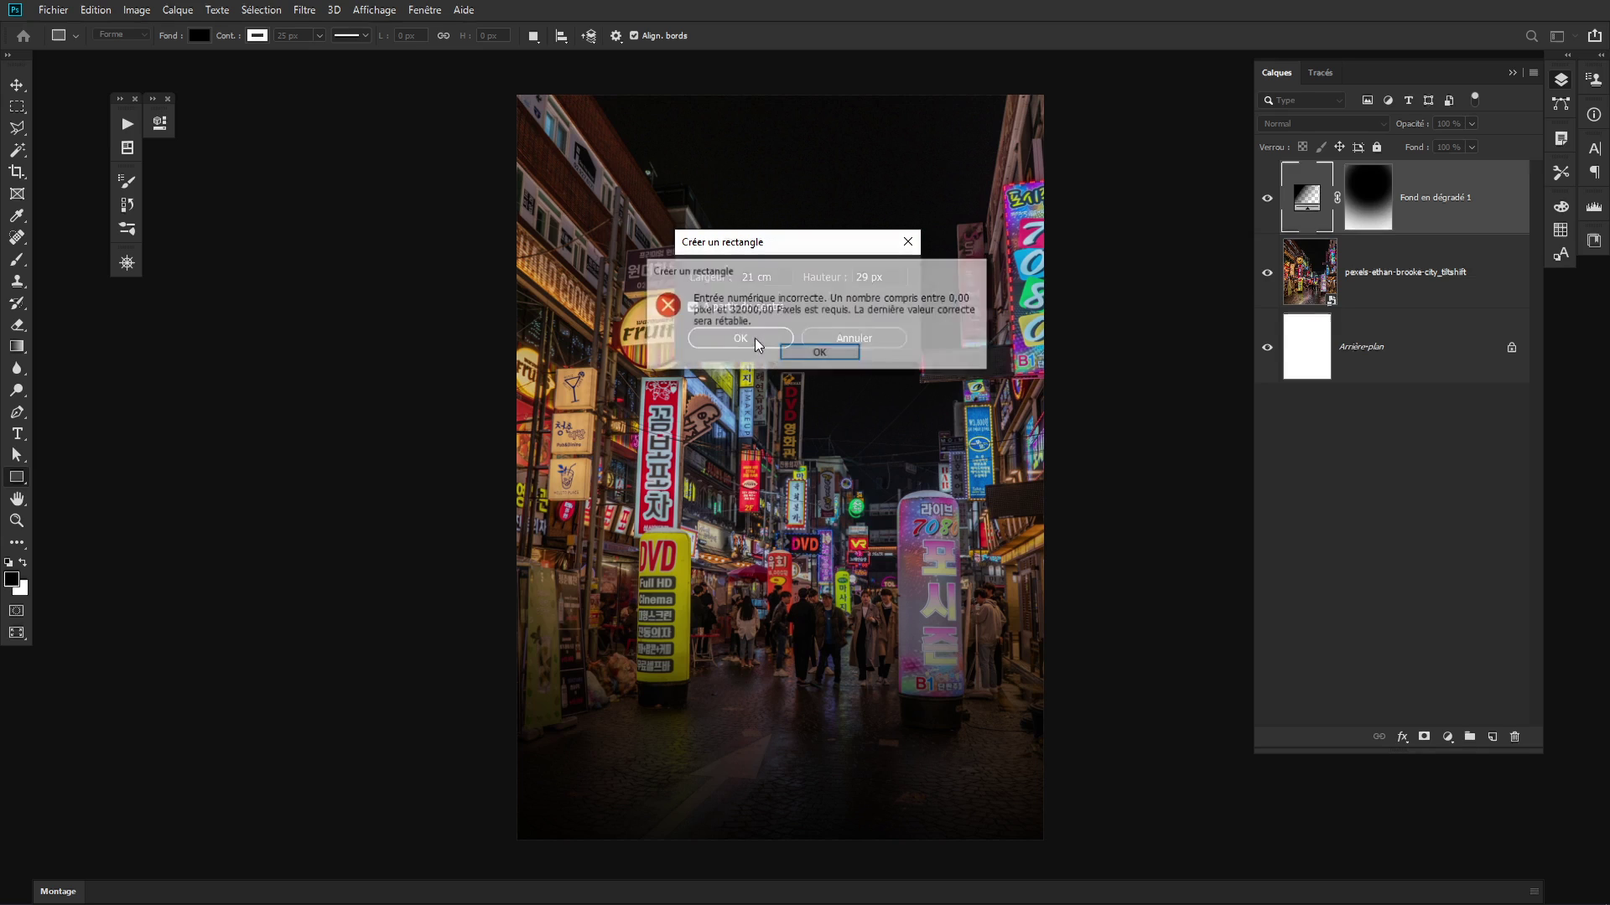
left_click(826, 354)
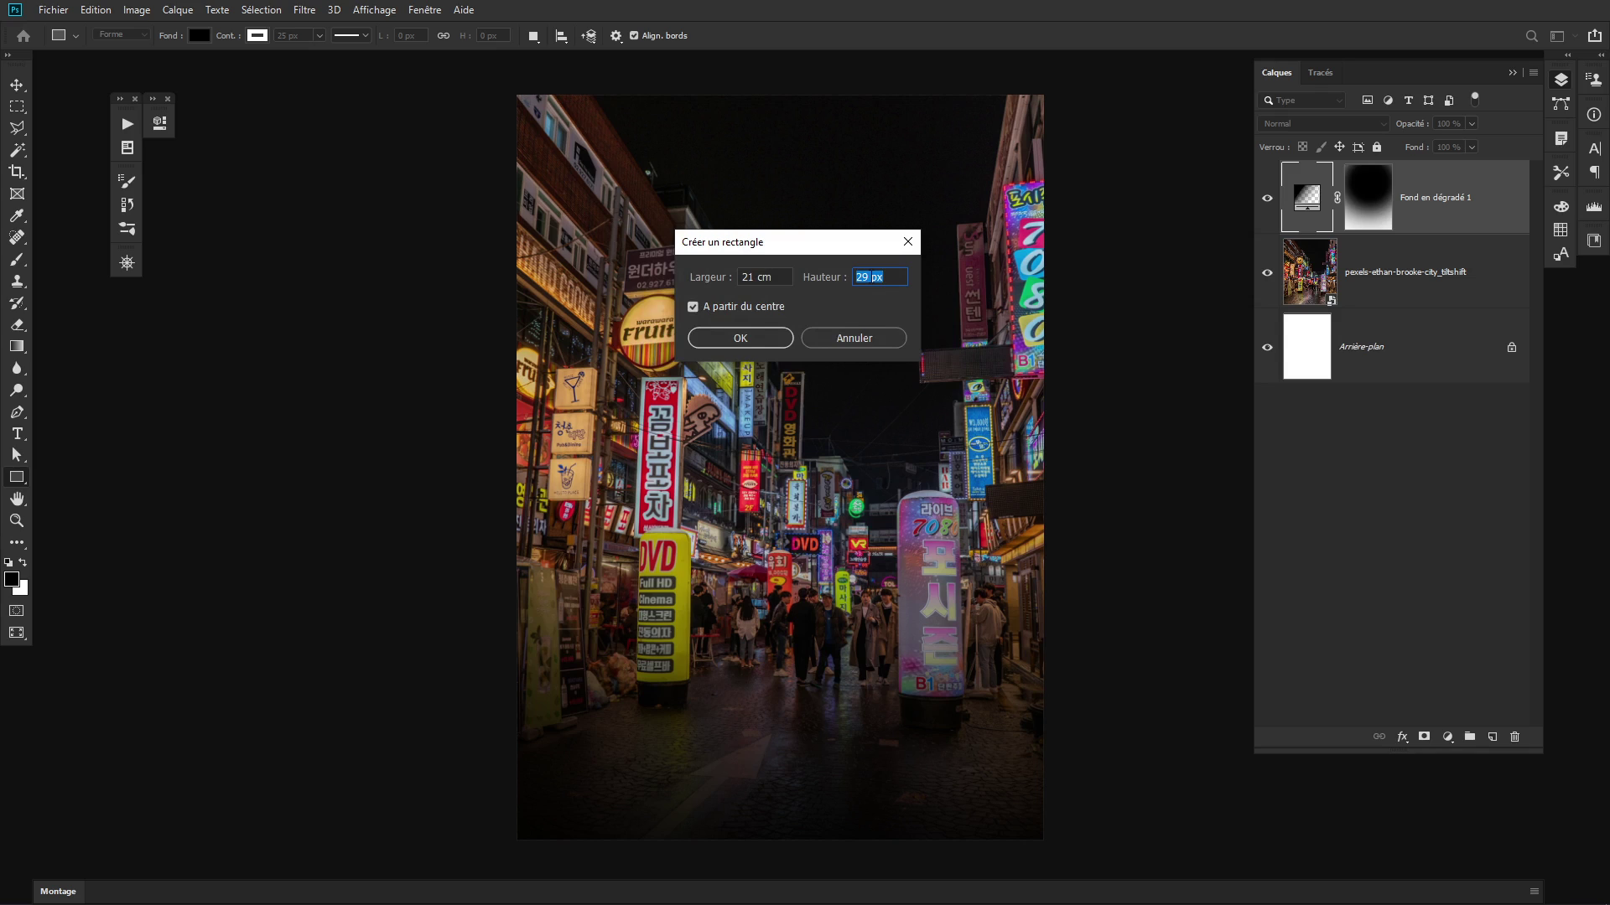
left_click(872, 278)
type(",7")
left_click(697, 340)
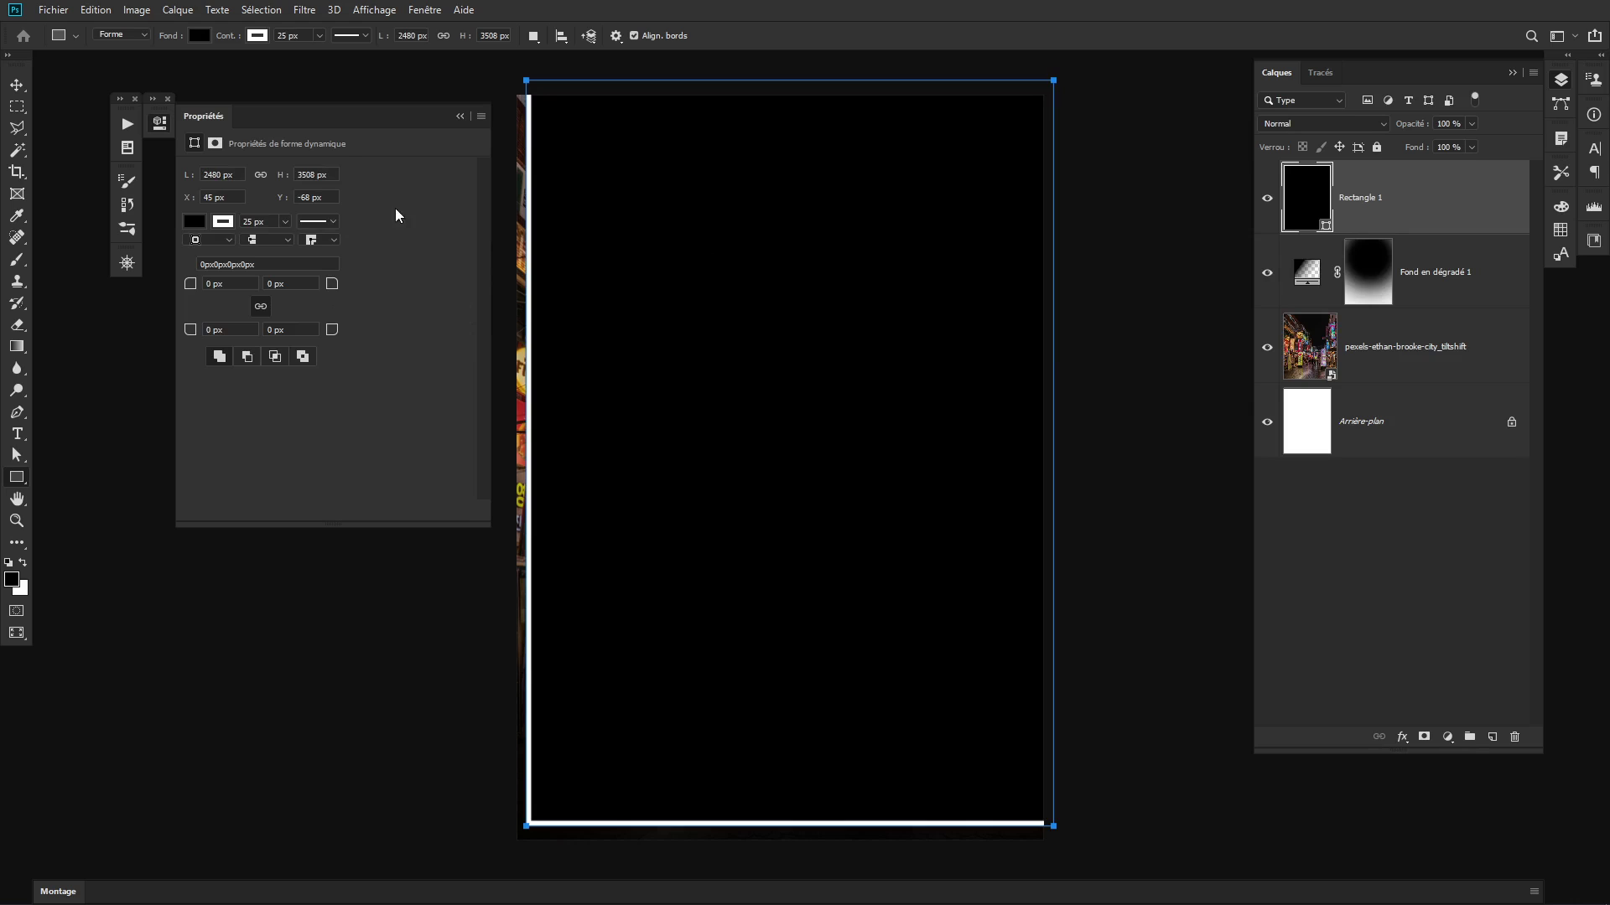
left_click(460, 117)
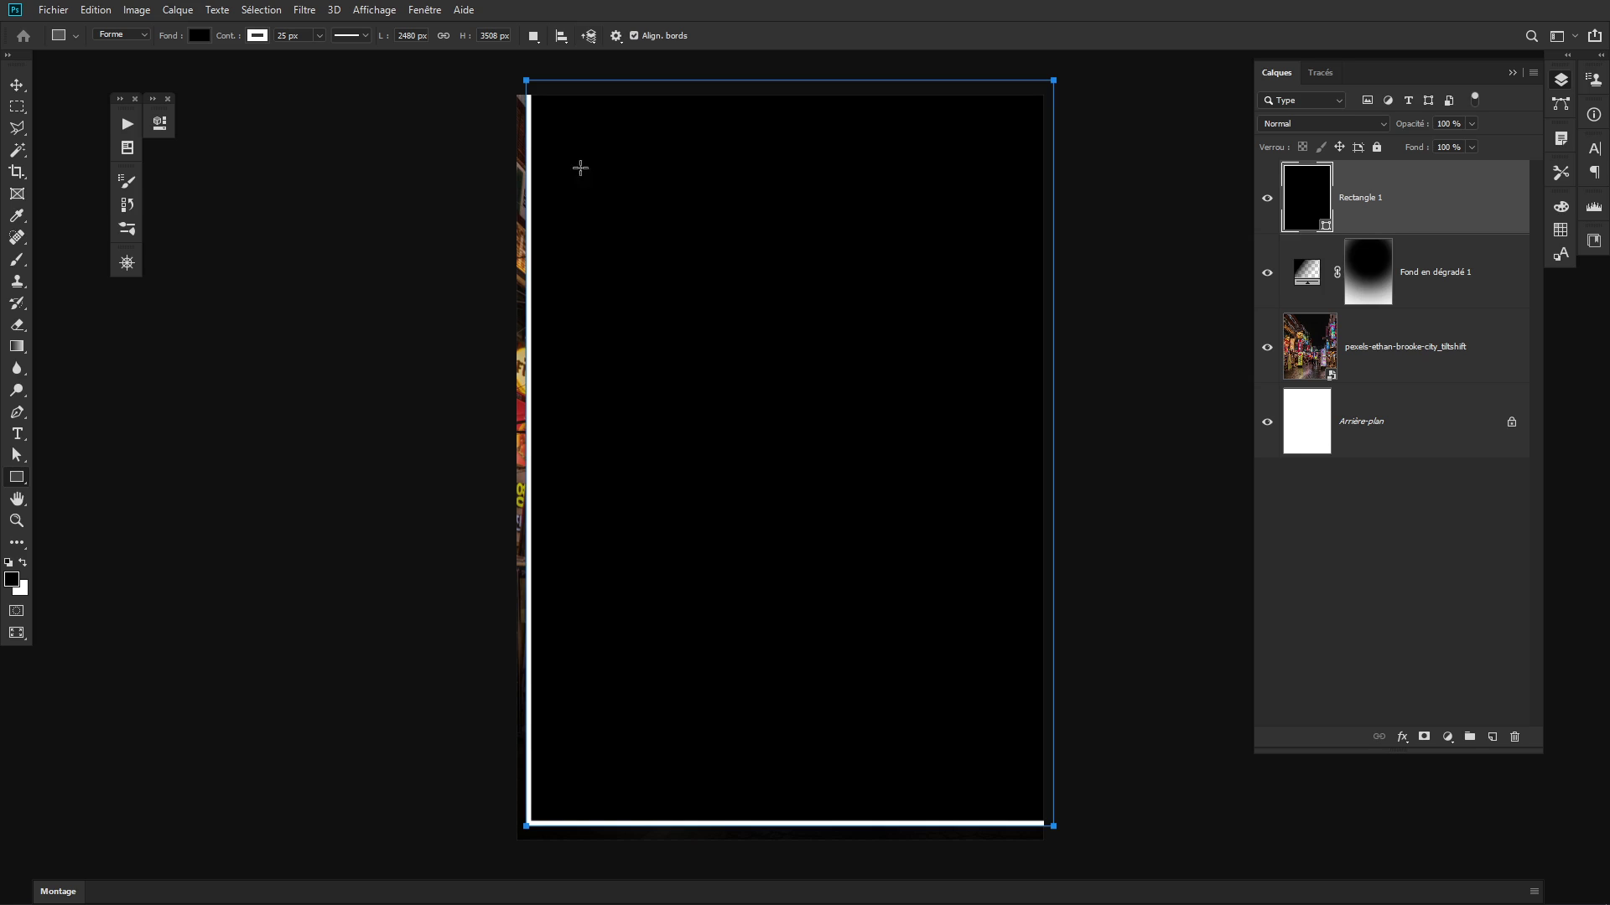
left_click(17, 85)
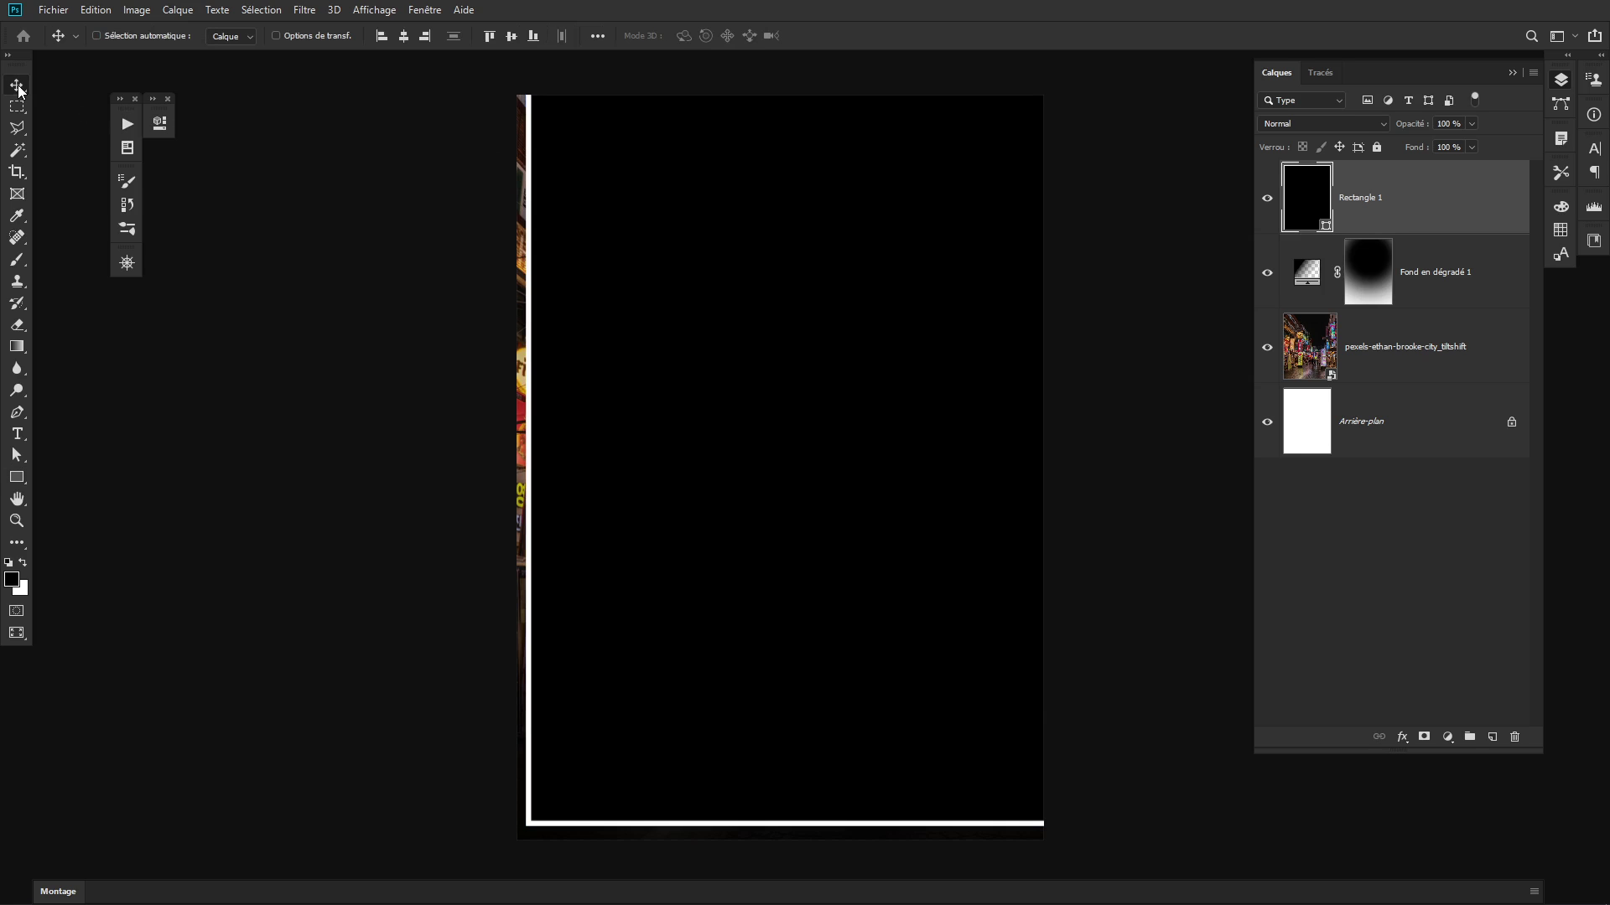
Align the rectangle to the canvas (Toile) on both its horizontal and vertical centres
left_click(597, 35)
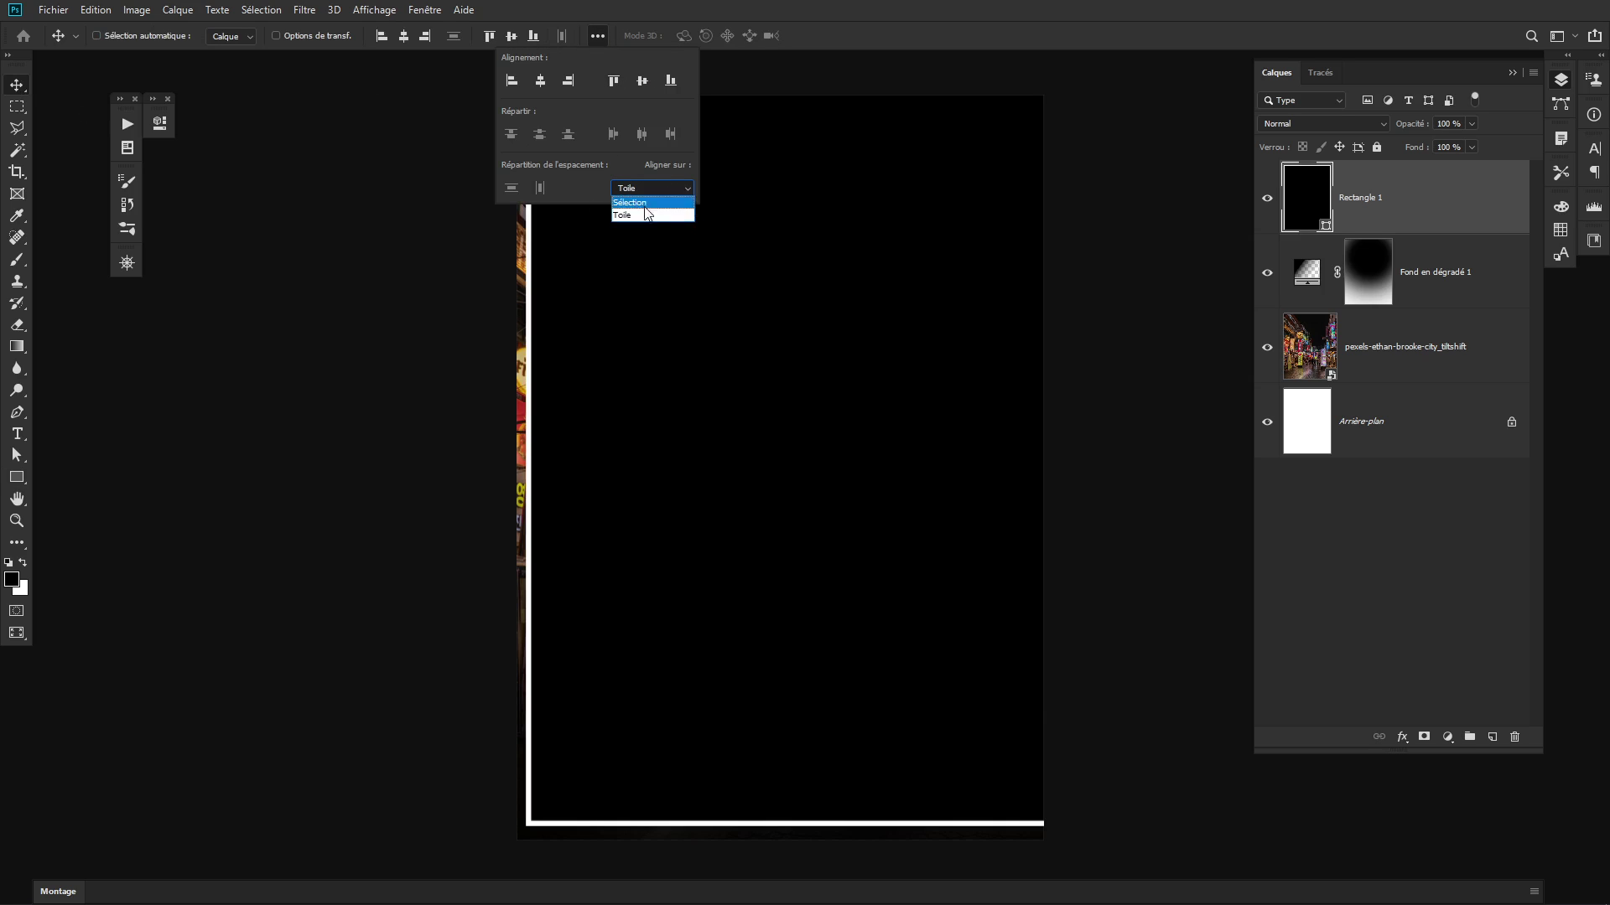
left_click(637, 209)
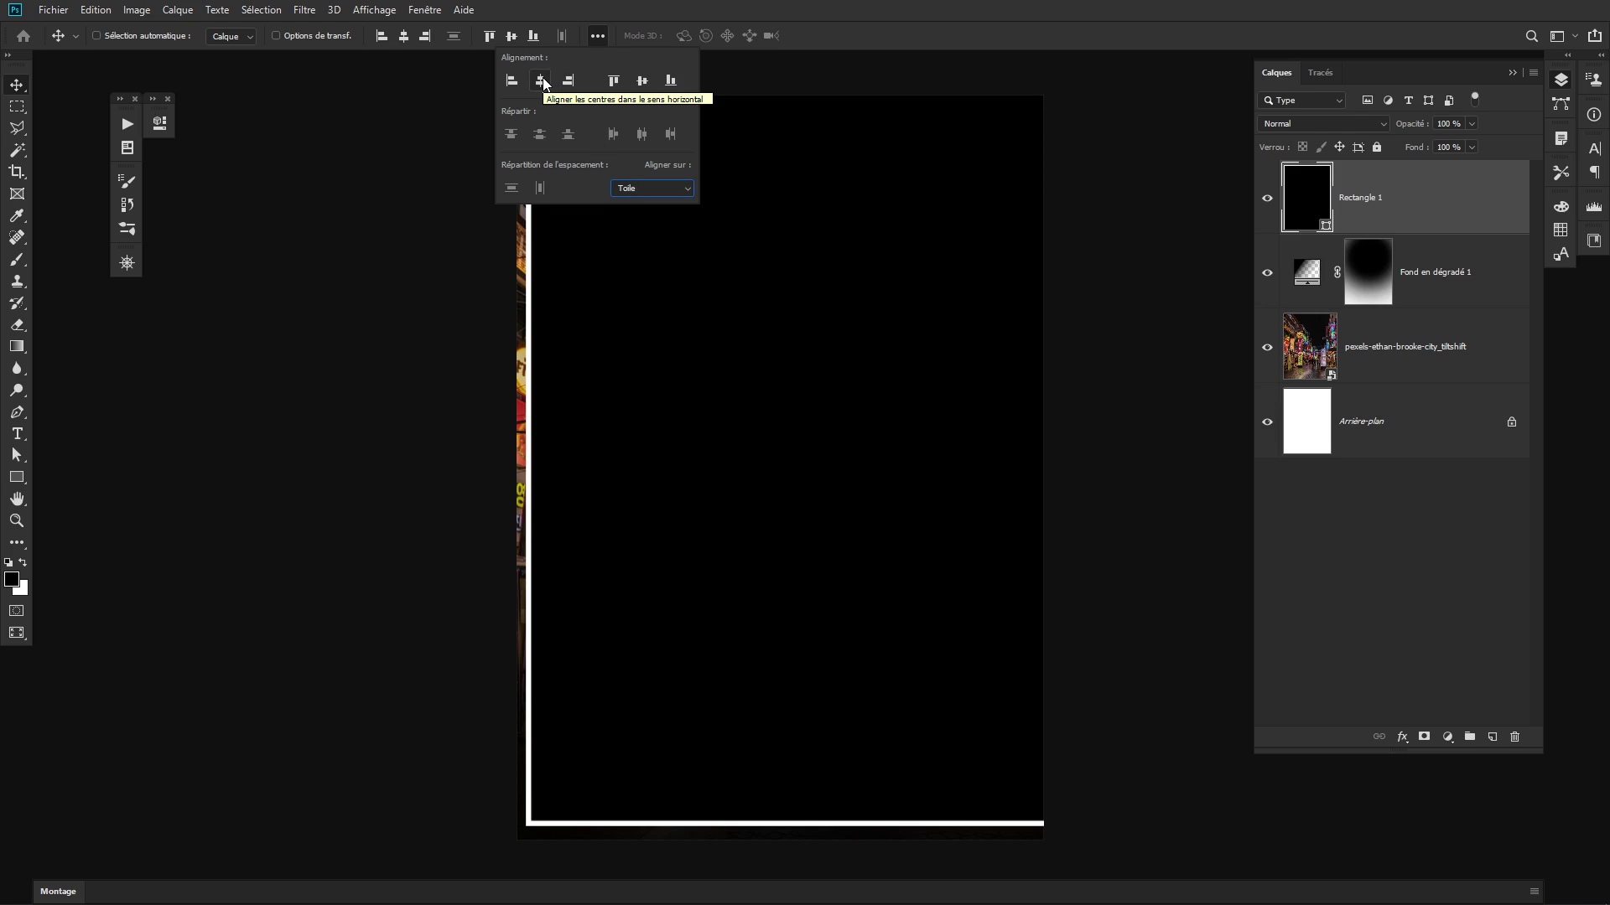
left_click(541, 81)
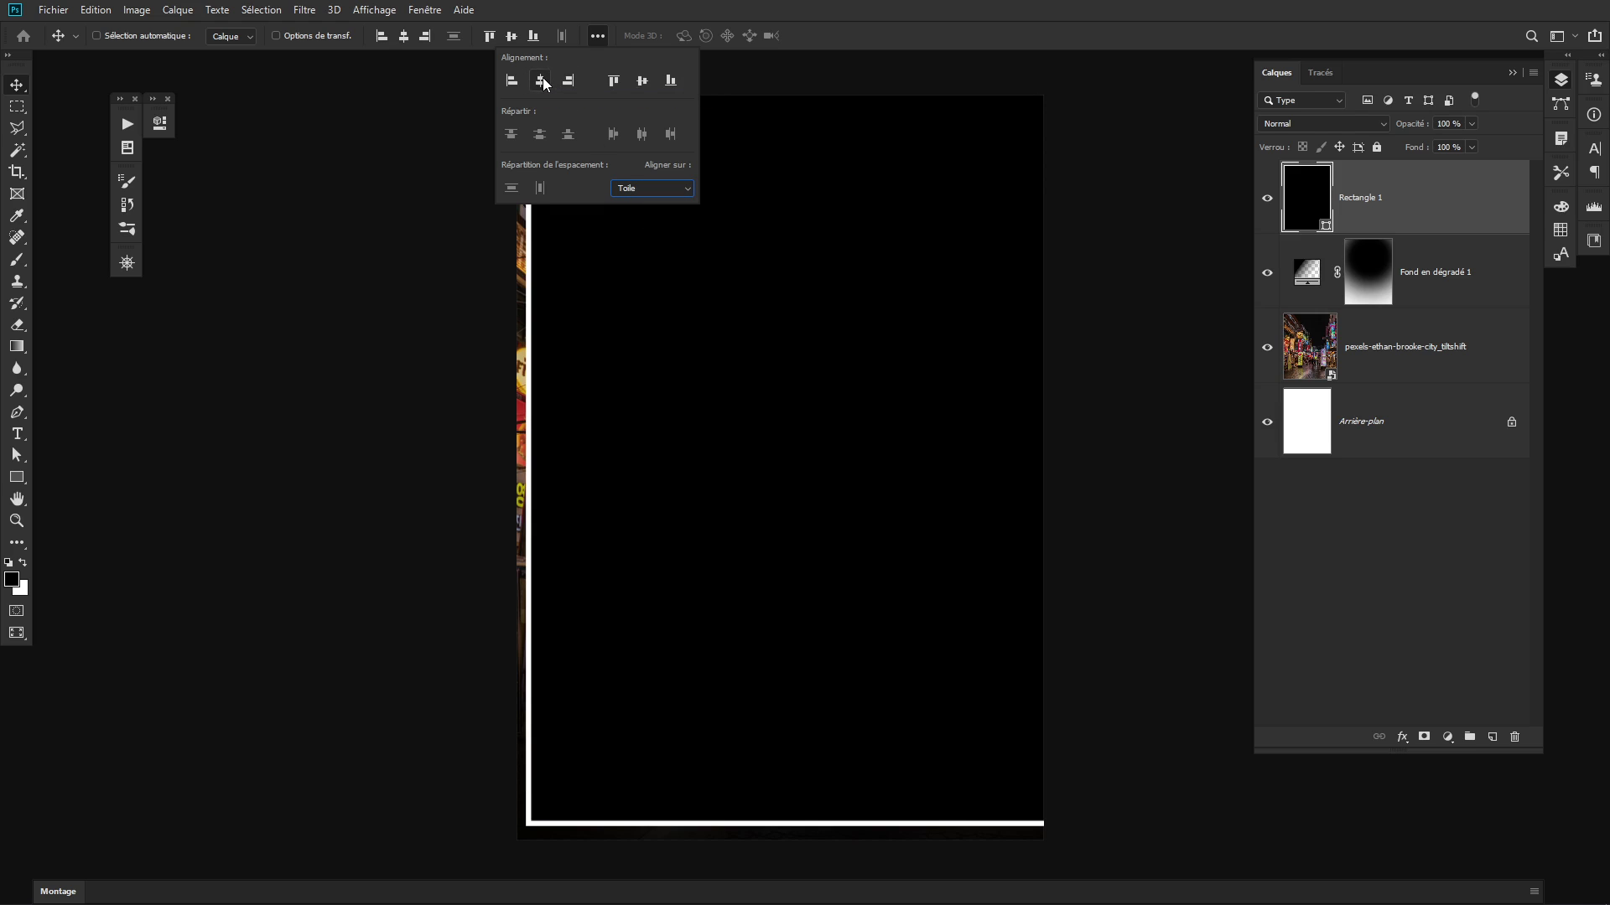
left_click(644, 84)
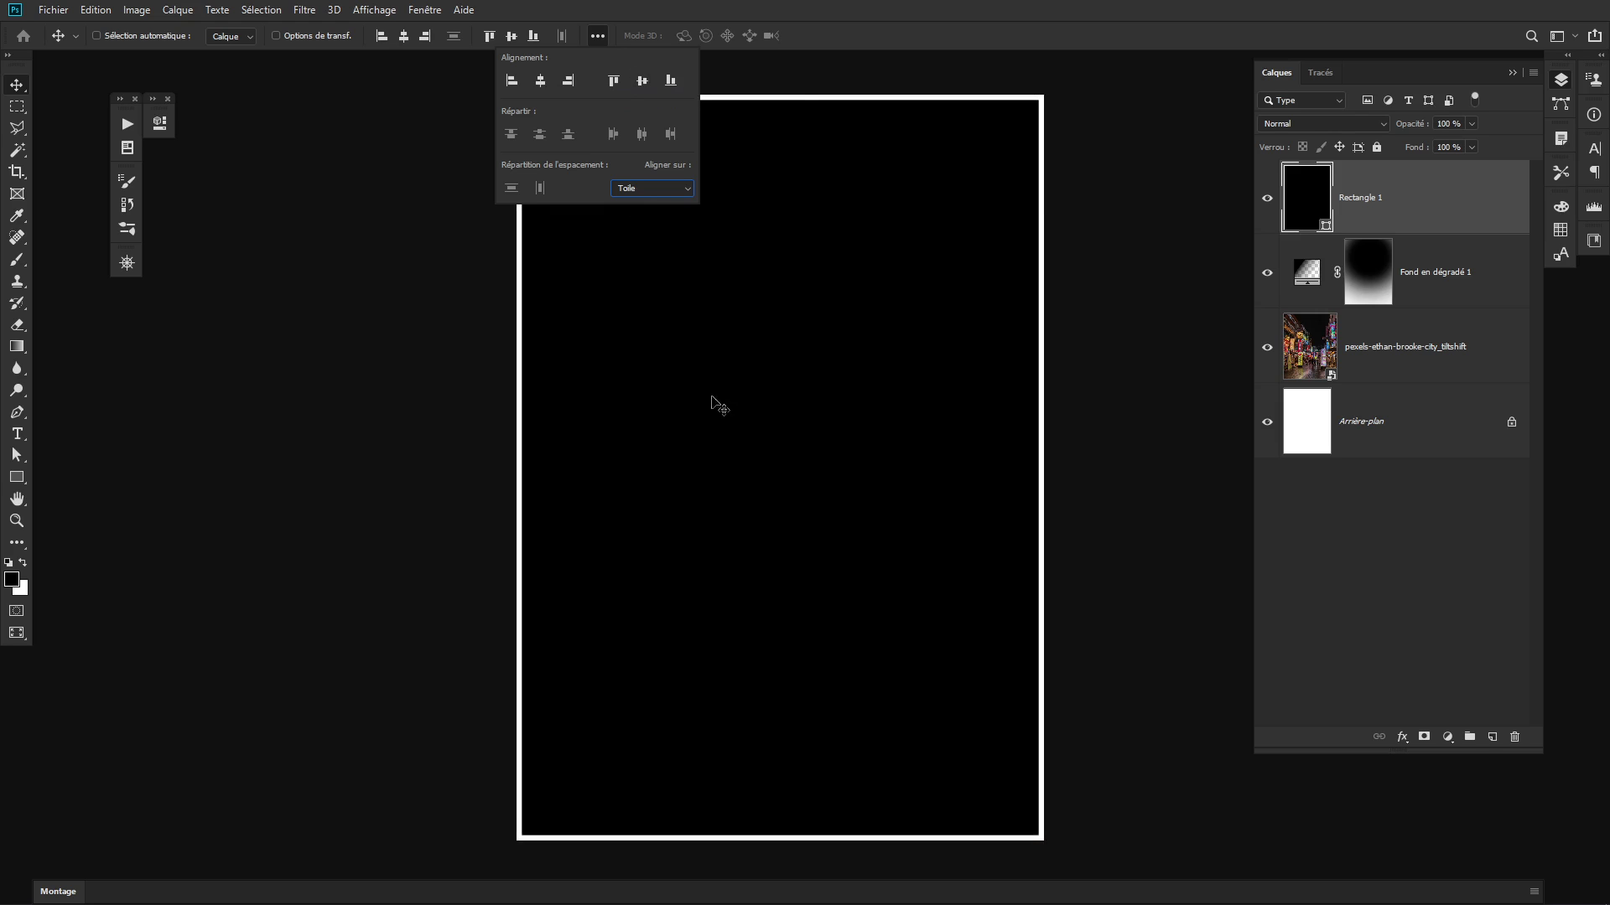
left_click(1353, 199)
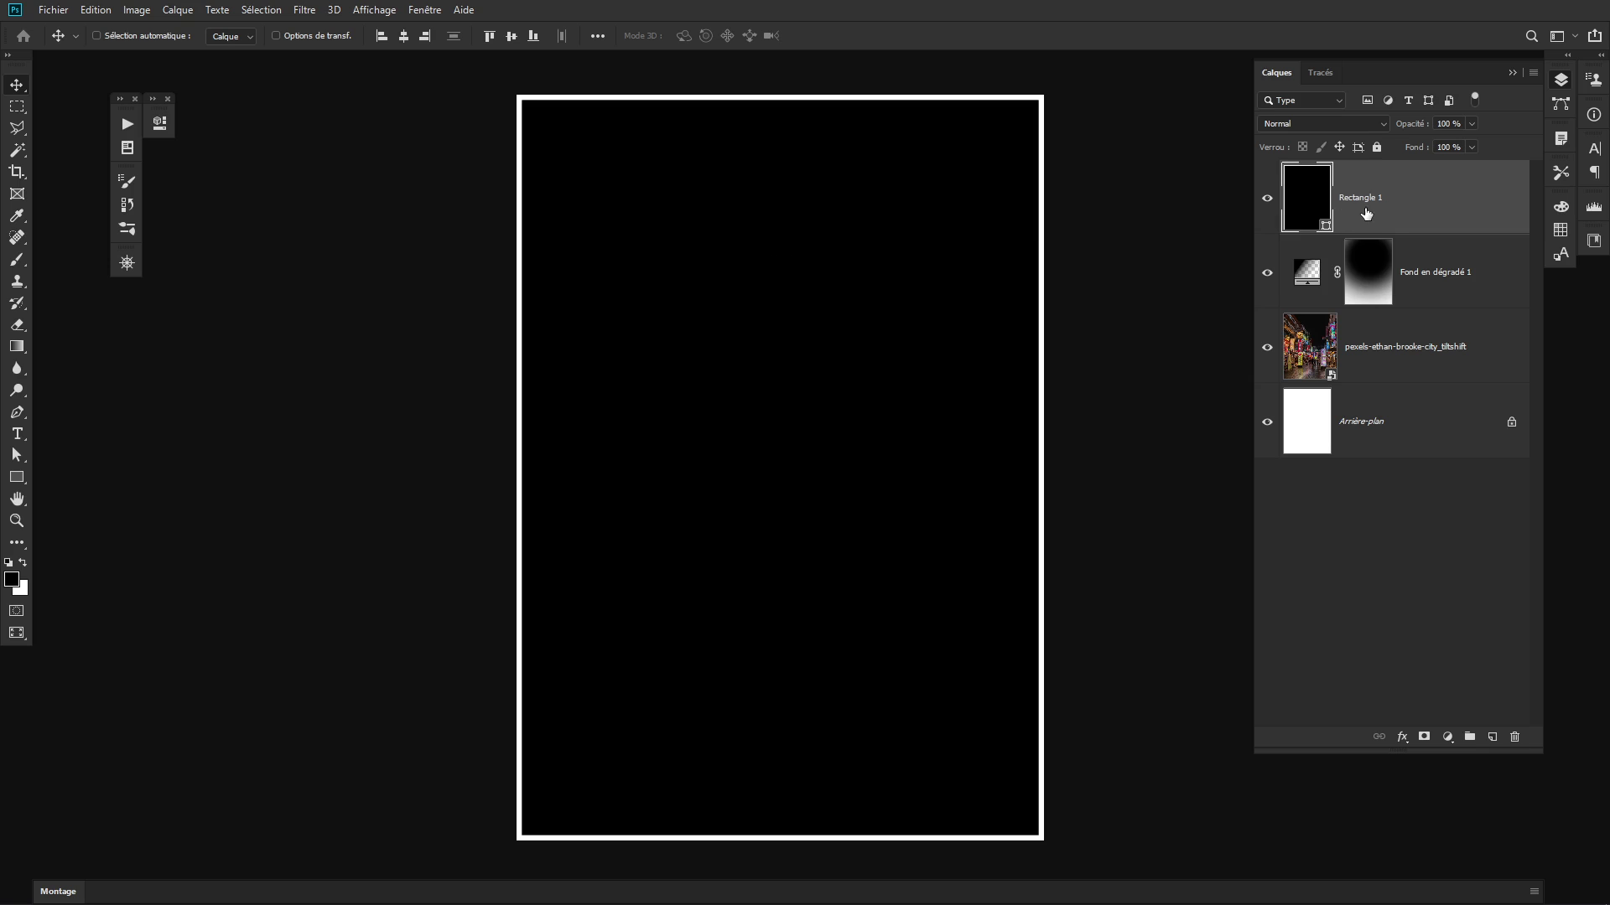
Try several fill colours on the rectangle shape and apply the near-black 0a0909
double_click(1308, 197)
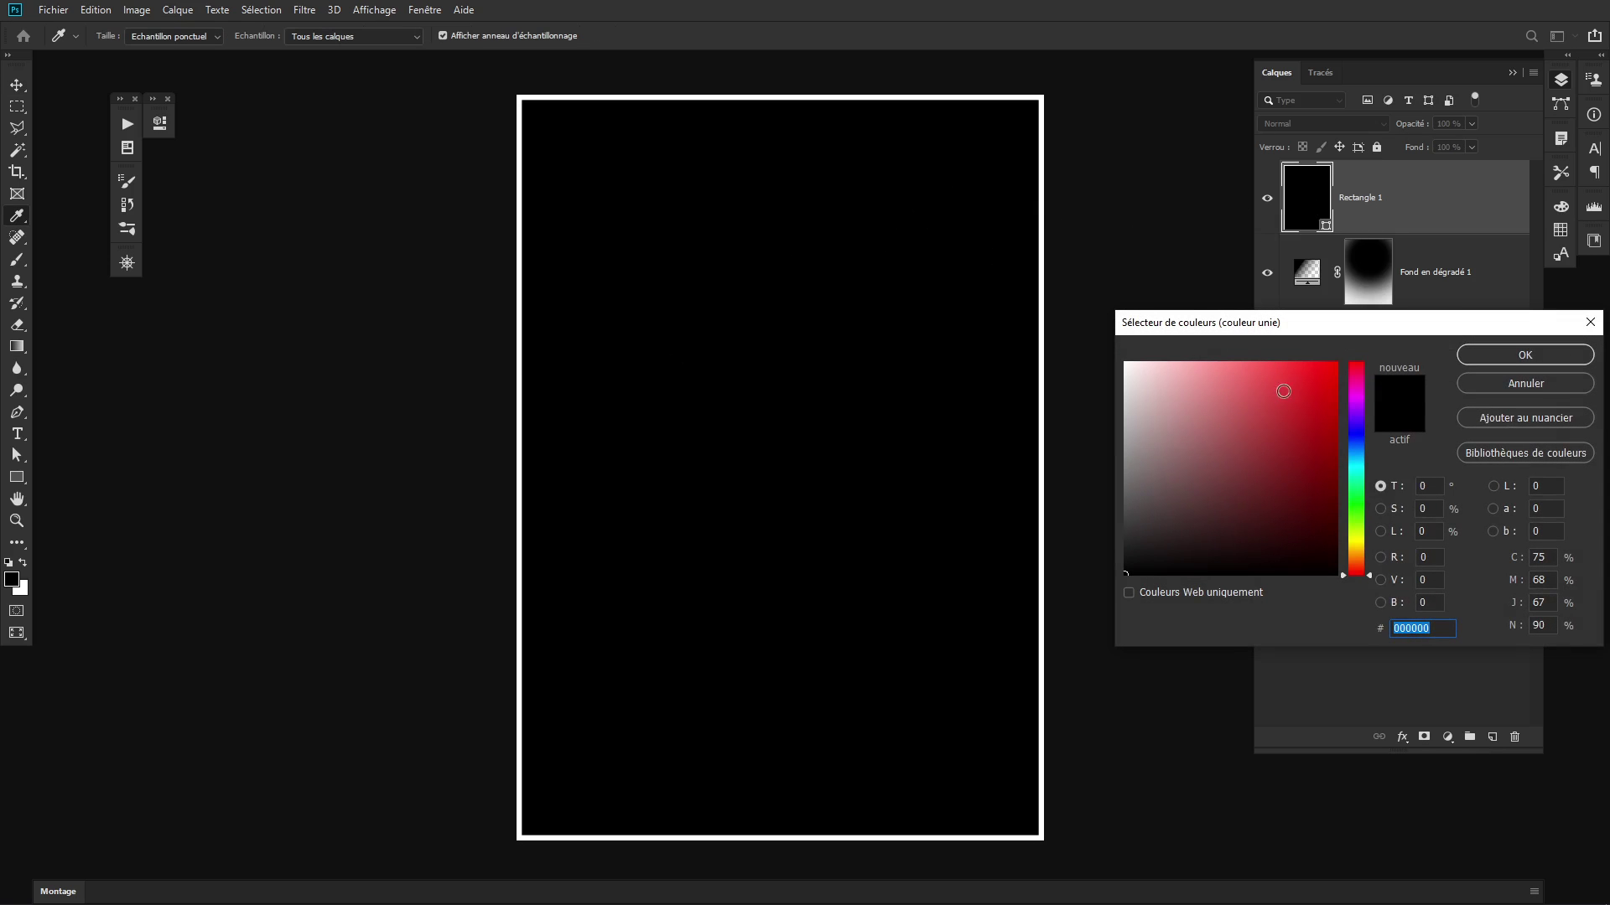
left_click(1284, 390)
left_click(1174, 373)
left_click(1195, 532)
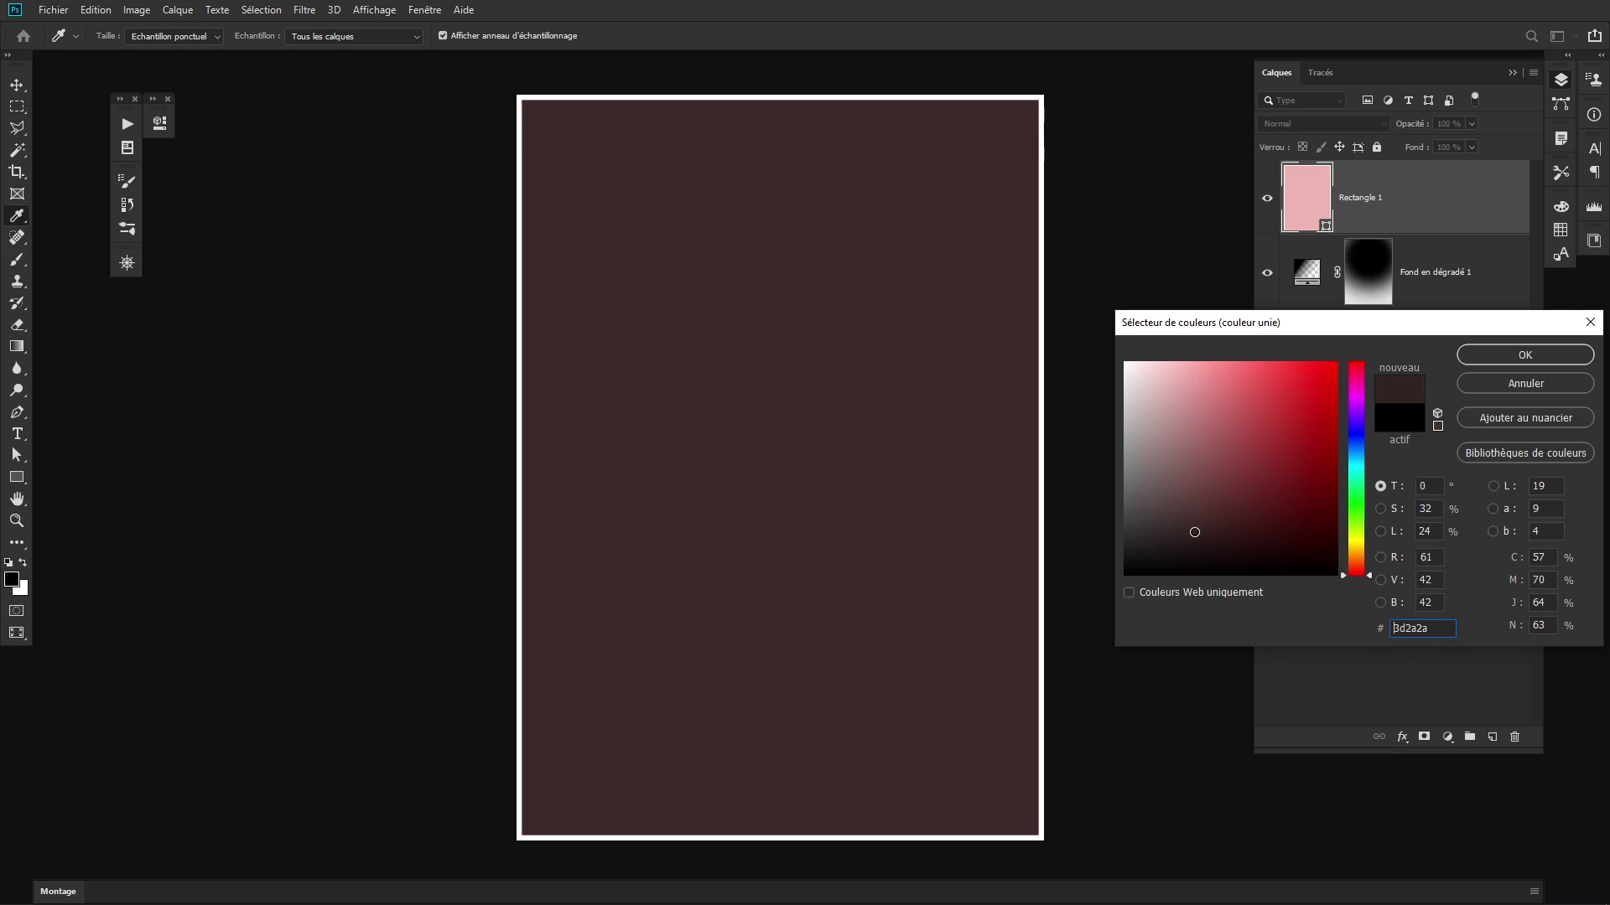
left_click(1150, 566)
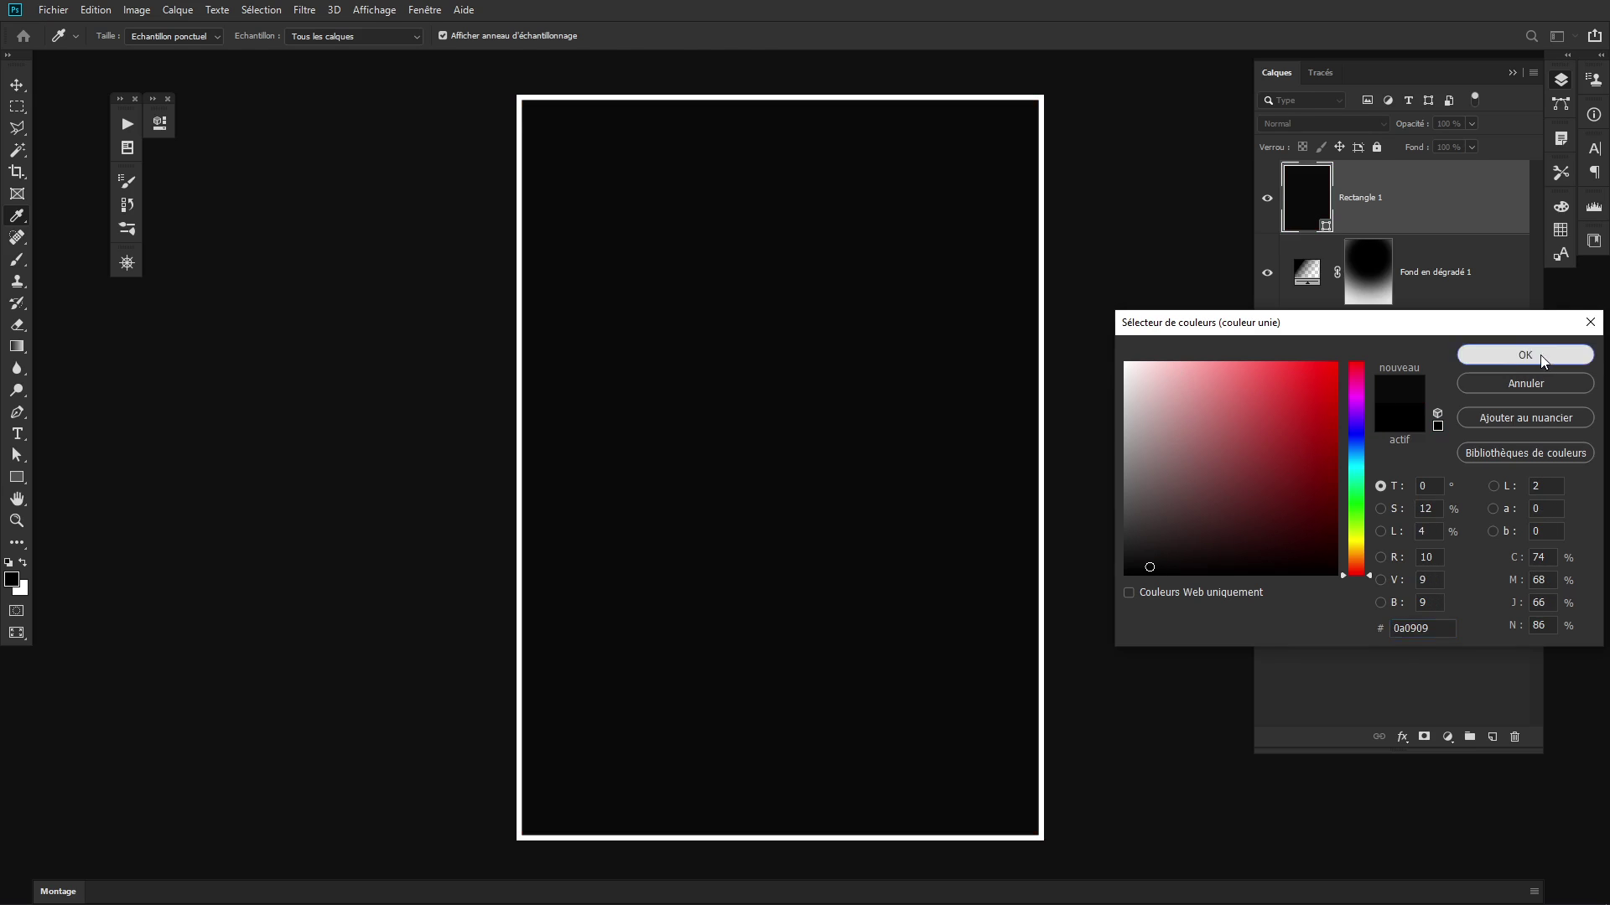
left_click(1540, 355)
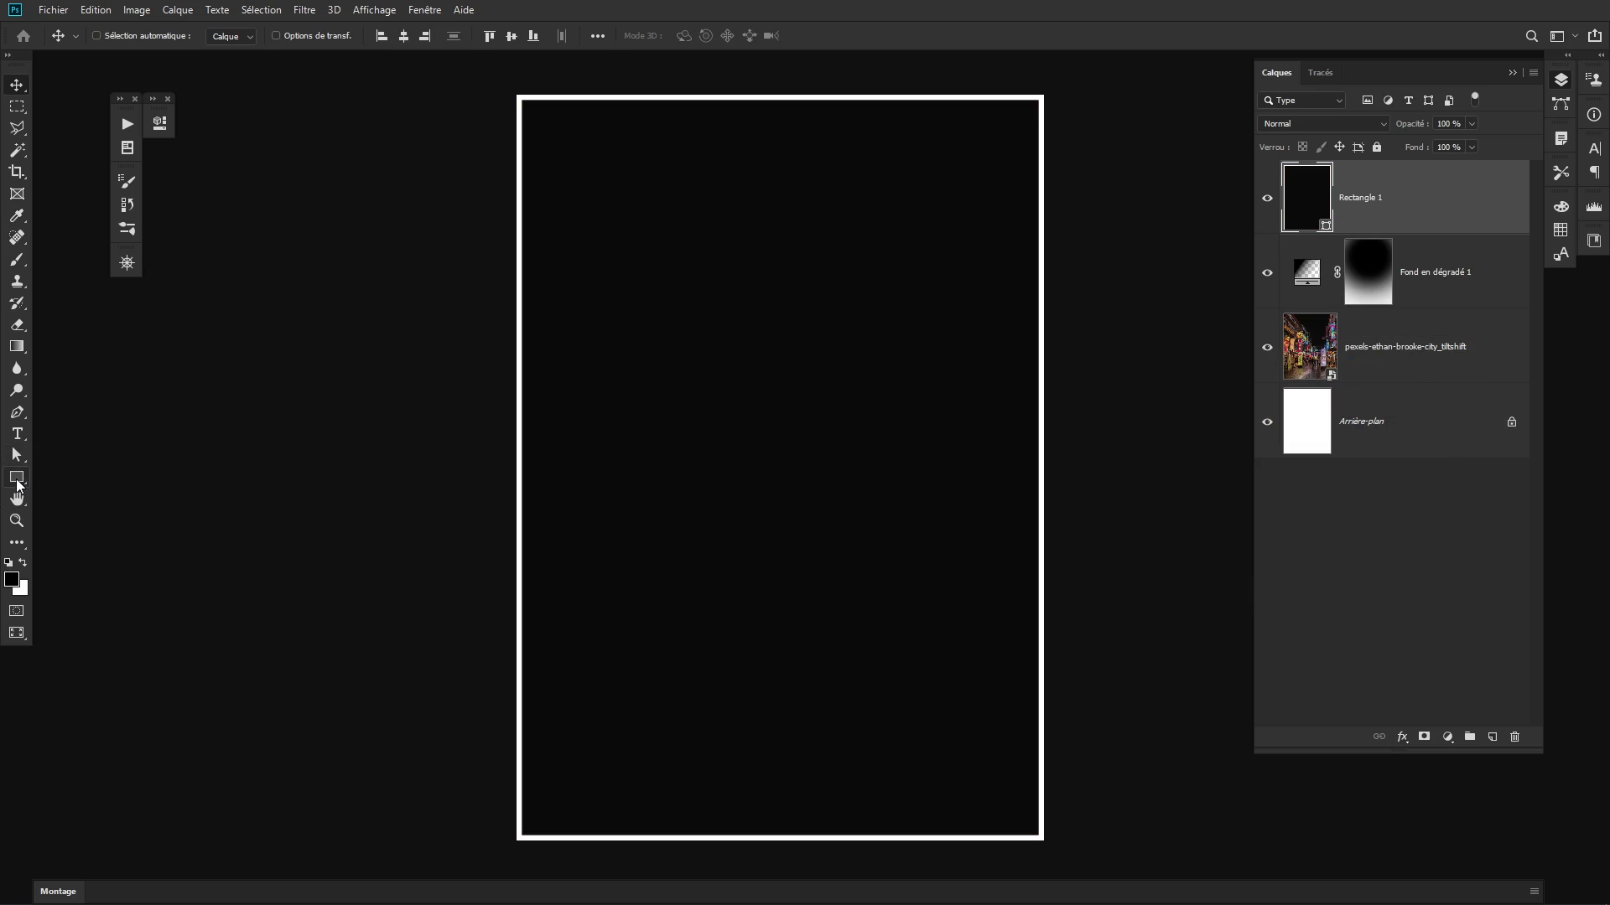
Remove the rectangle shape's fill so only its white outline frames the photo
left_click(18, 483)
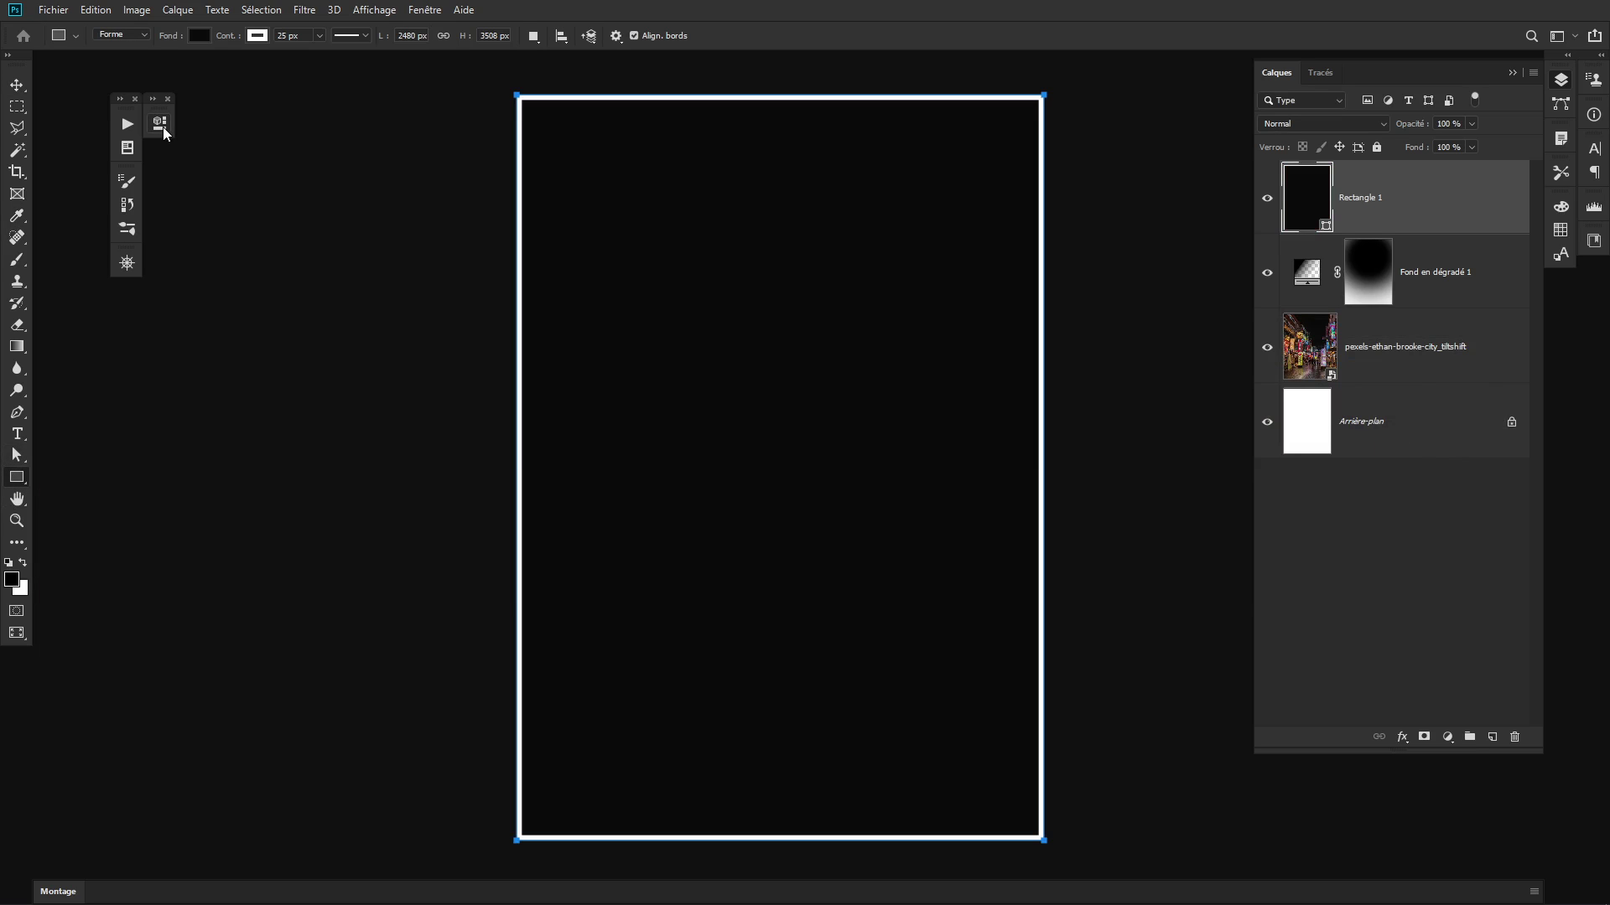
left_click(160, 125)
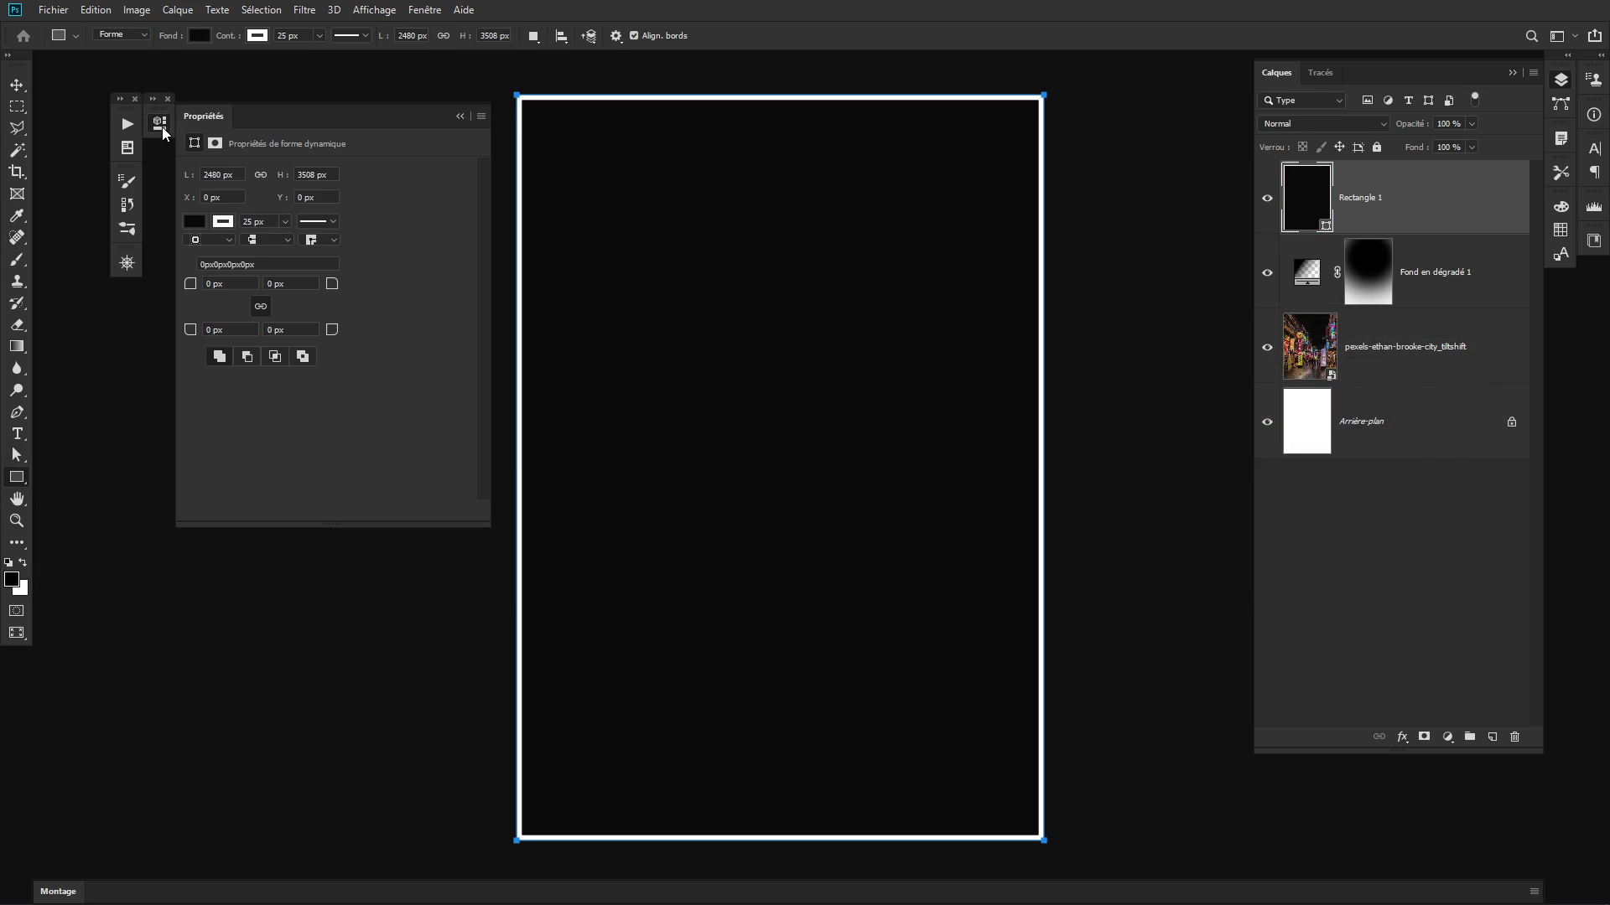
left_click(196, 224)
left_click(197, 223)
left_click(198, 223)
left_click(207, 254)
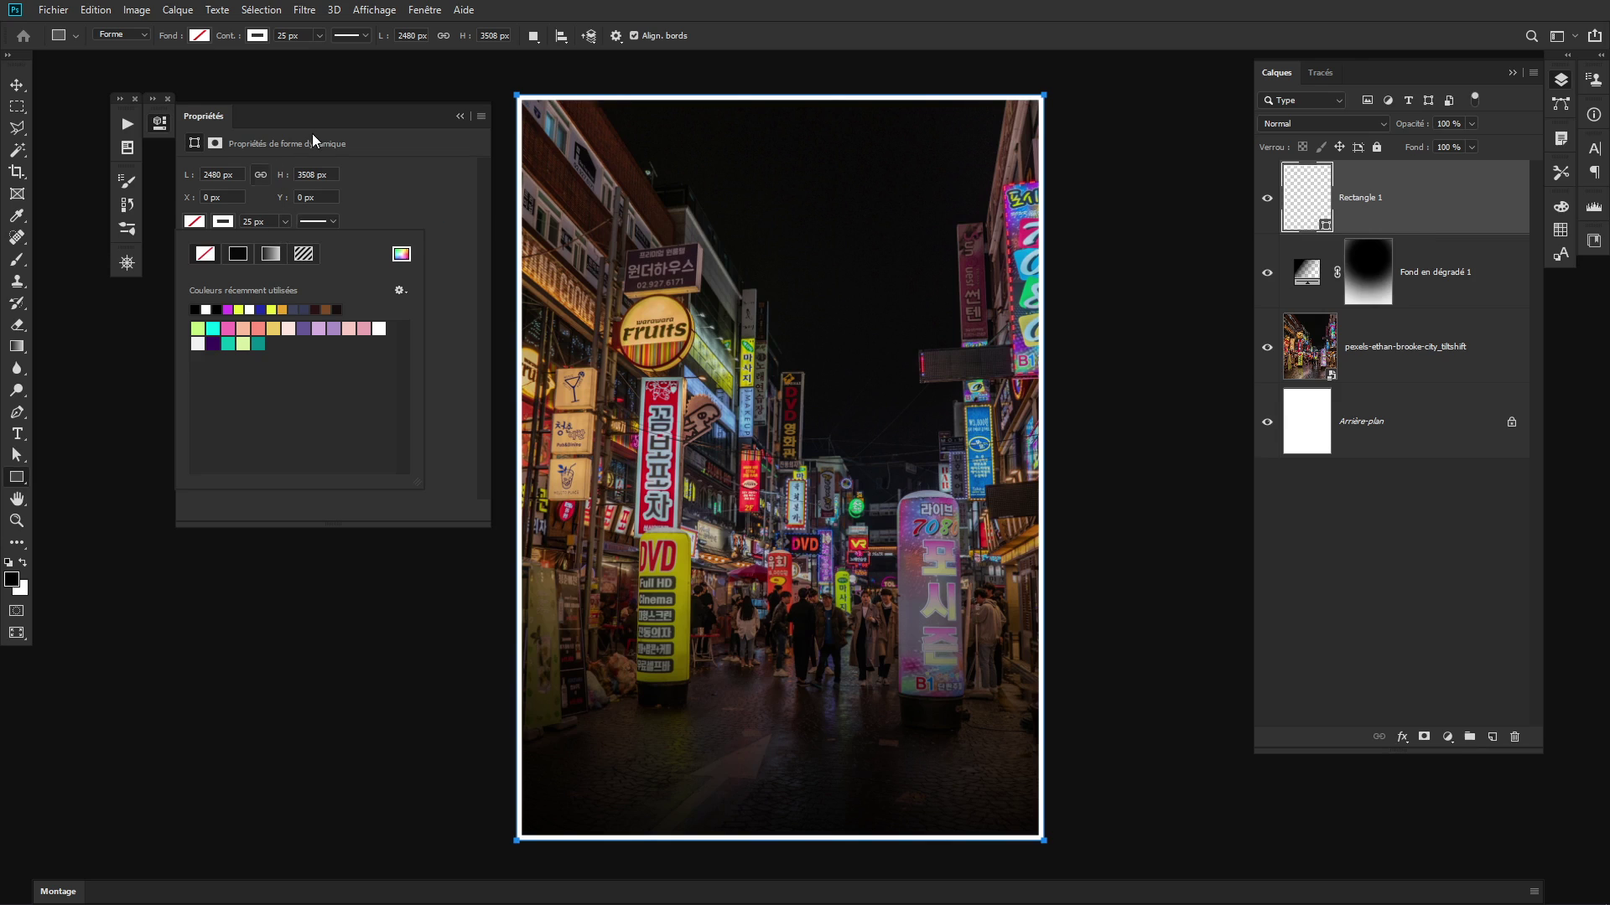
left_click(461, 116)
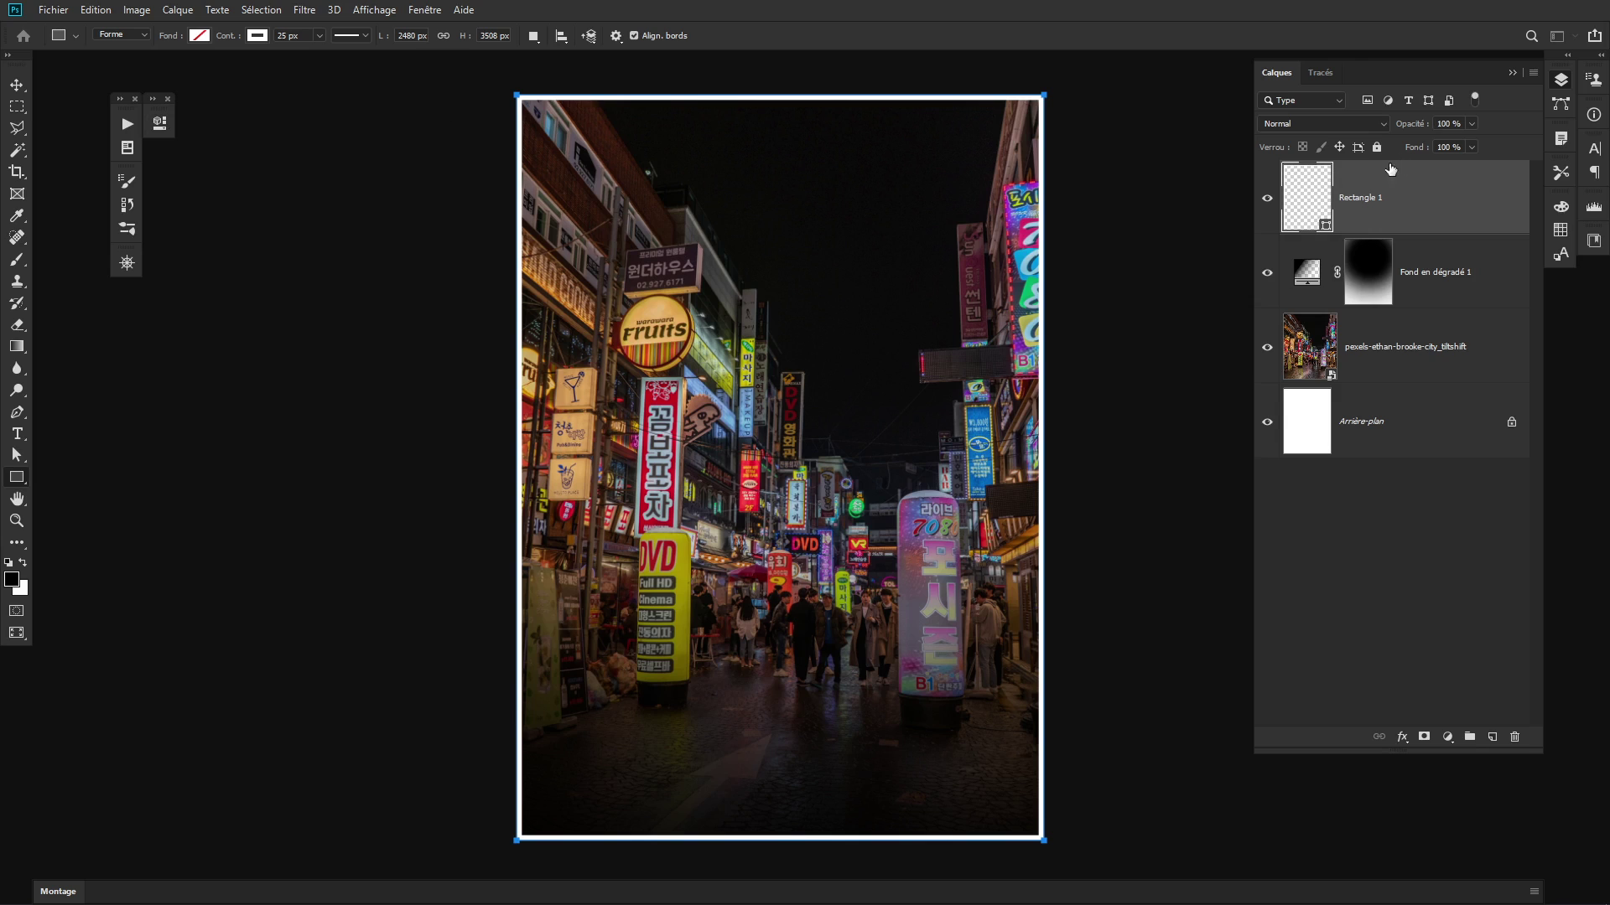
Shrink the rectangle about its centre to roughly 93.3 % width and 95.5 % height, leaving an even margin around it
key("ctrl+t")
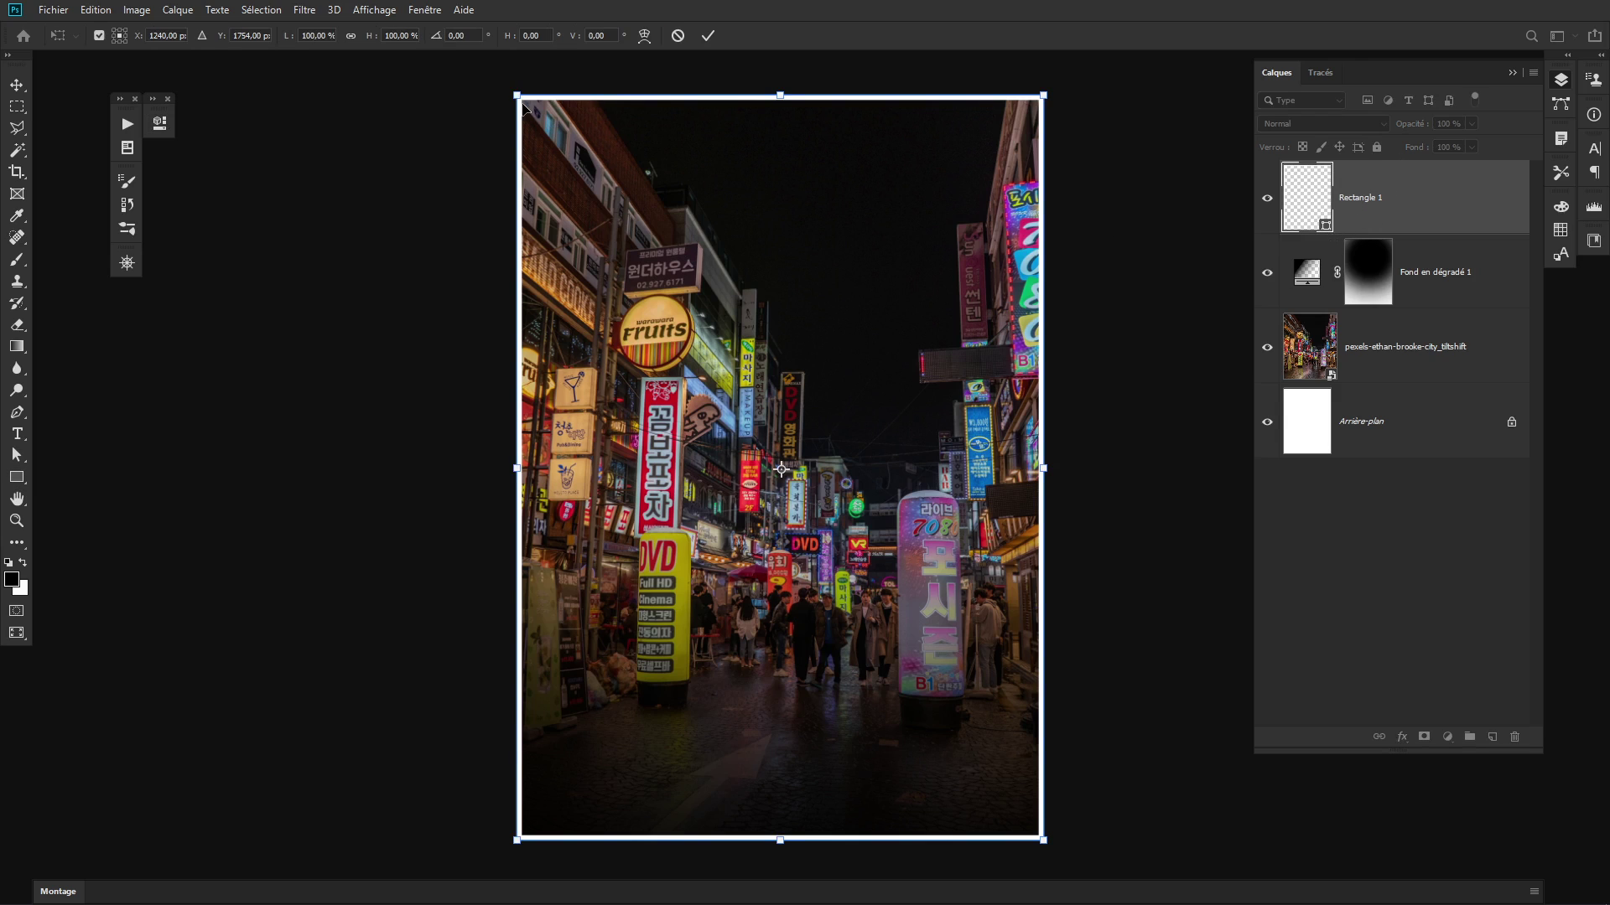
left_click_drag(520, 99, 535, 112)
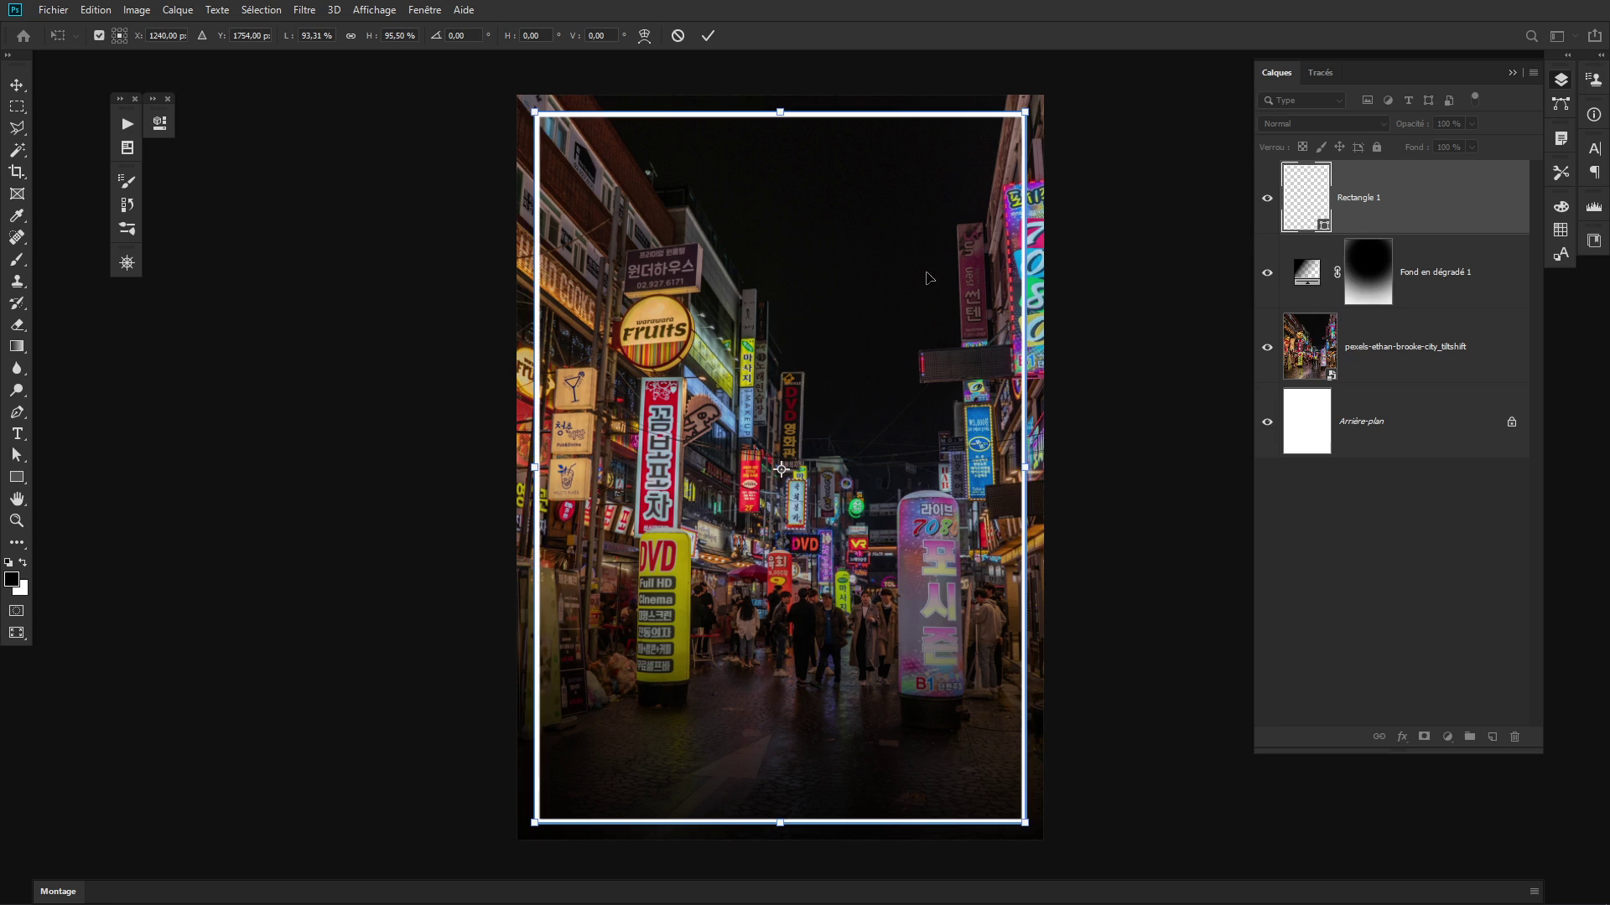
key("Return")
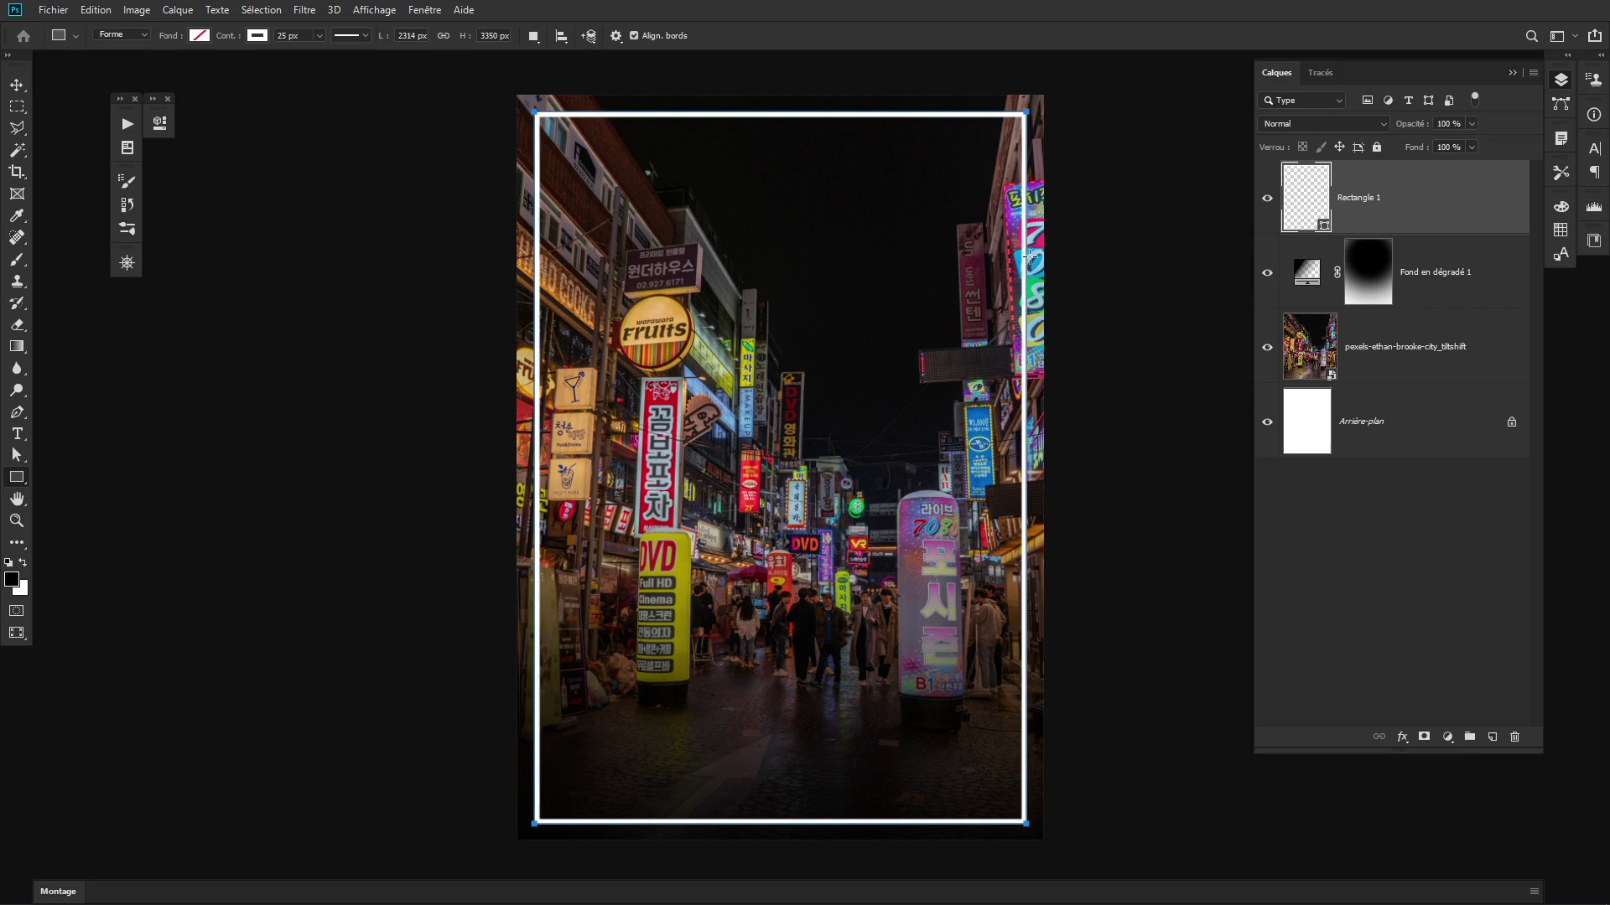
Round all four corners of the rectangle shape with a linked radius of 90 px
left_click(17, 85)
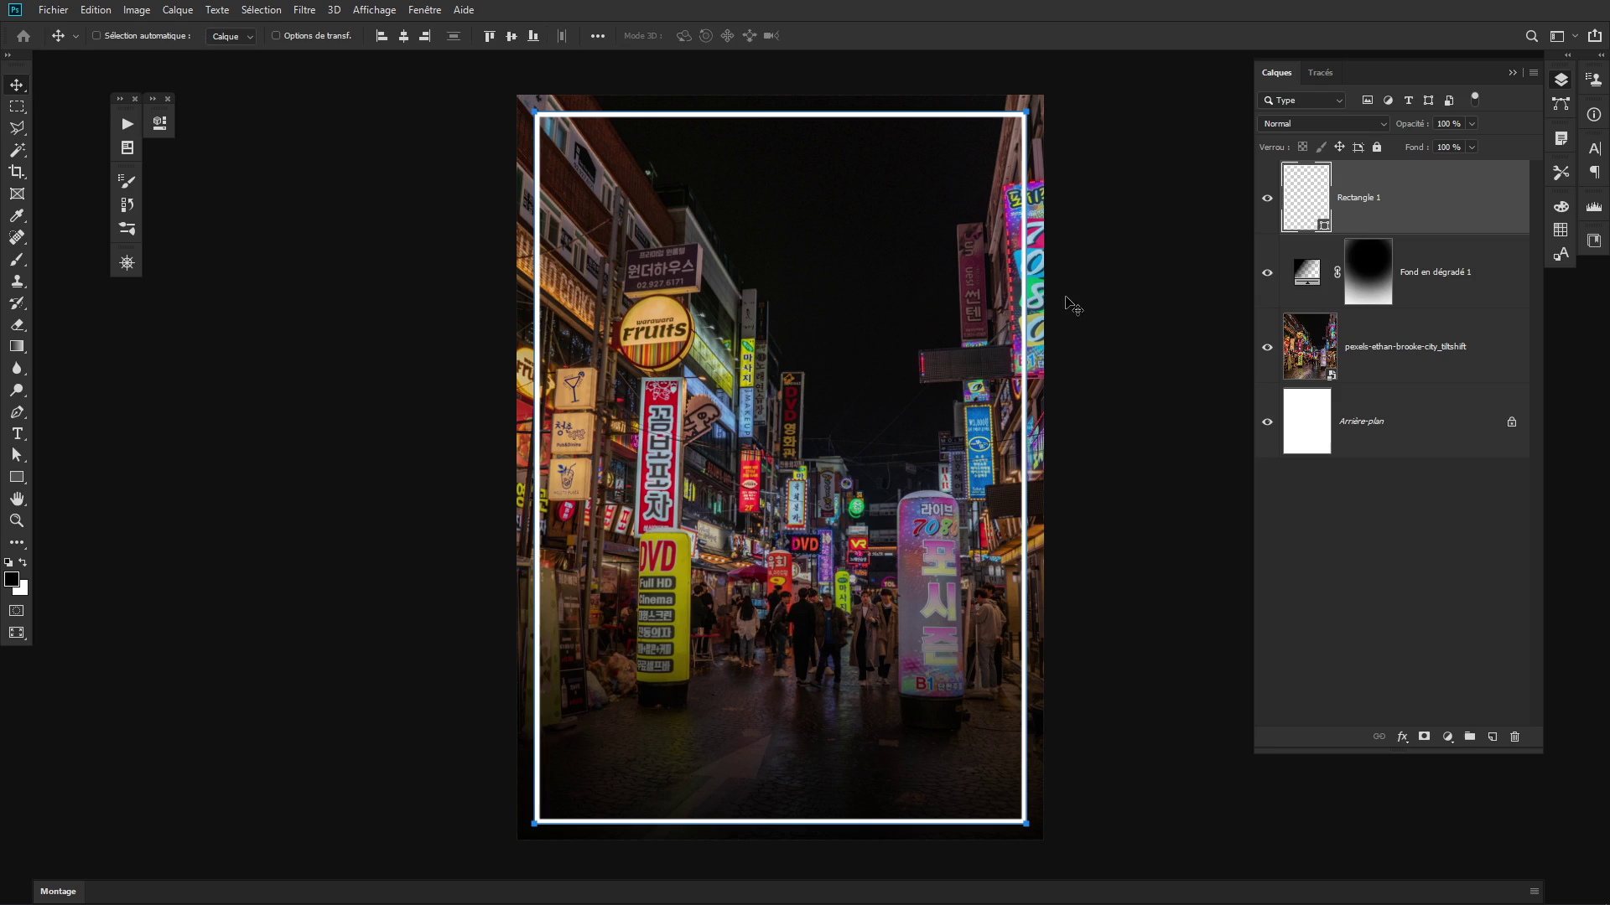
left_click(16, 477)
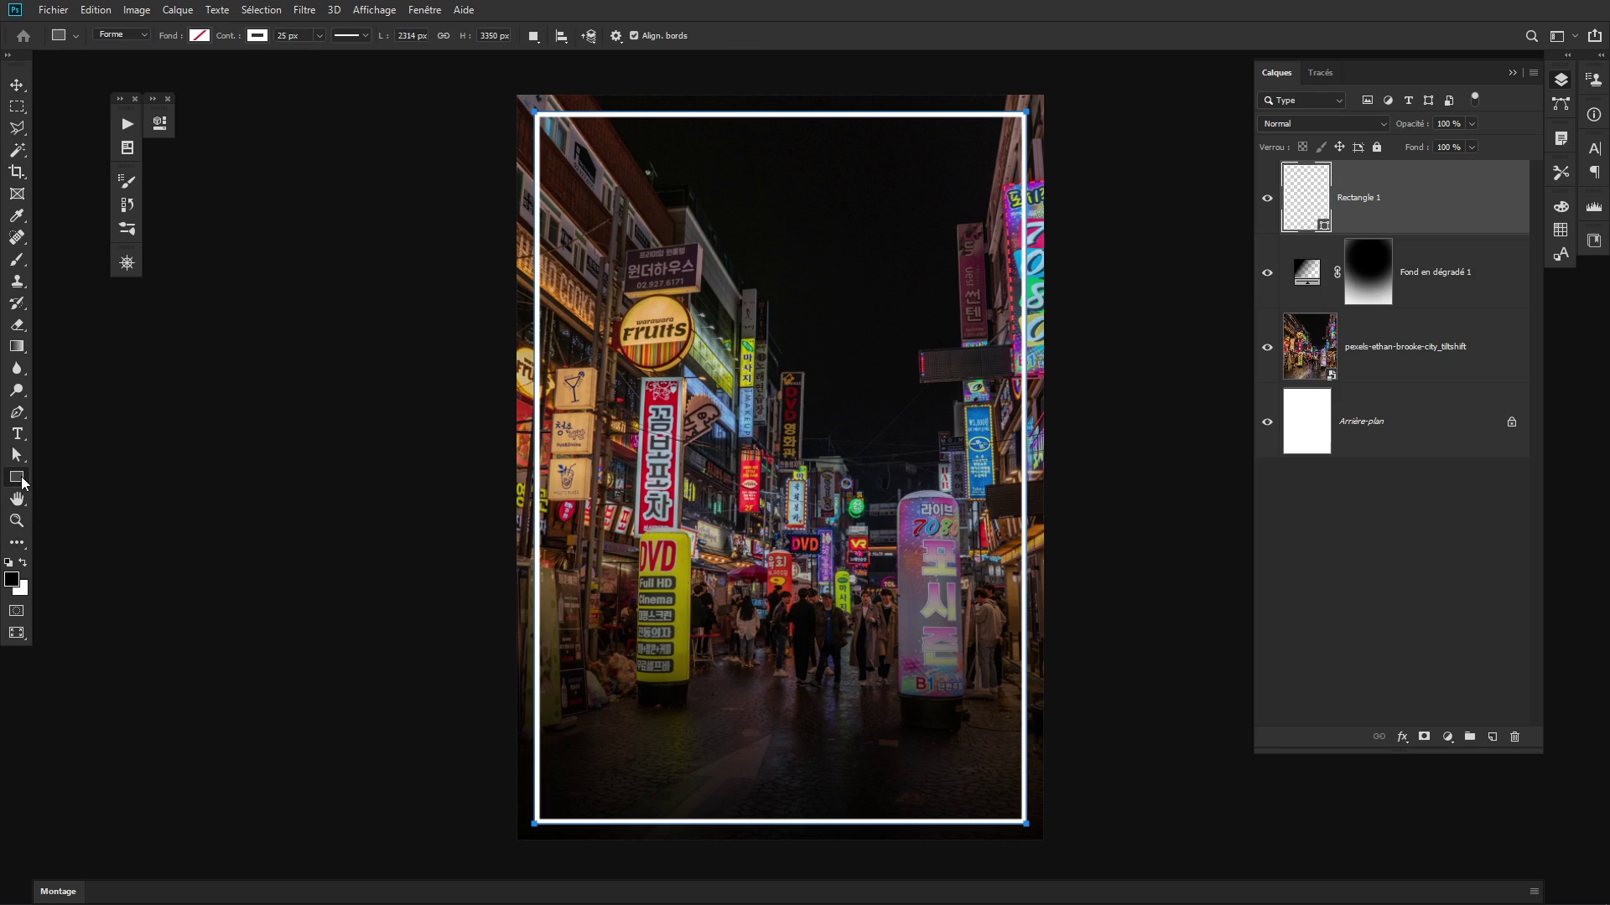
left_click(158, 124)
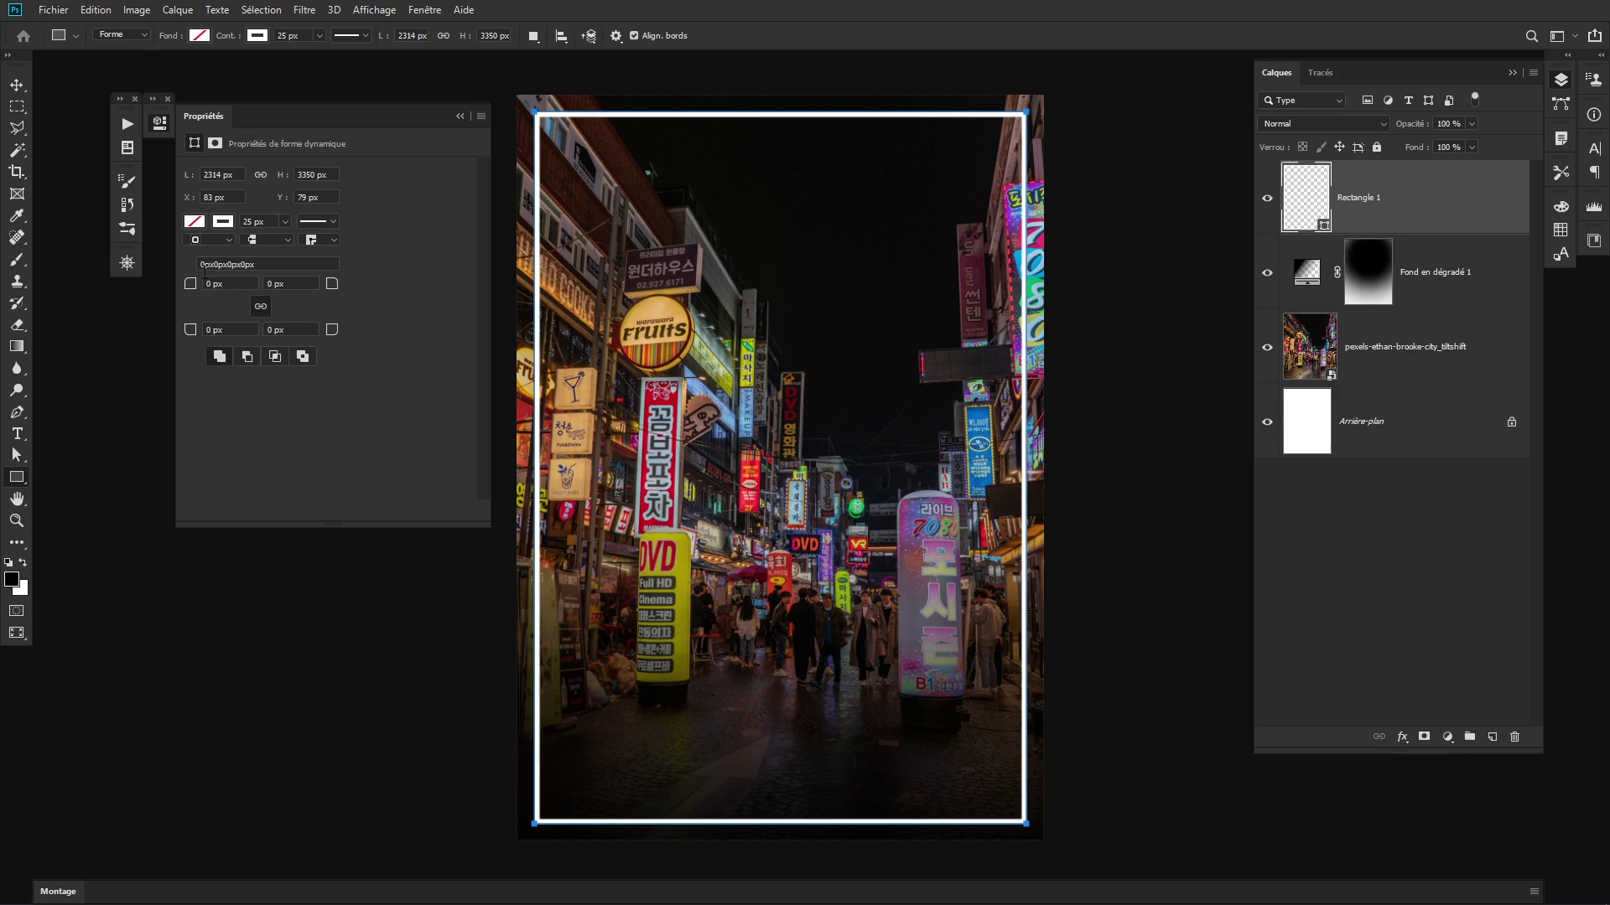
left_click_drag(195, 285, 259, 288)
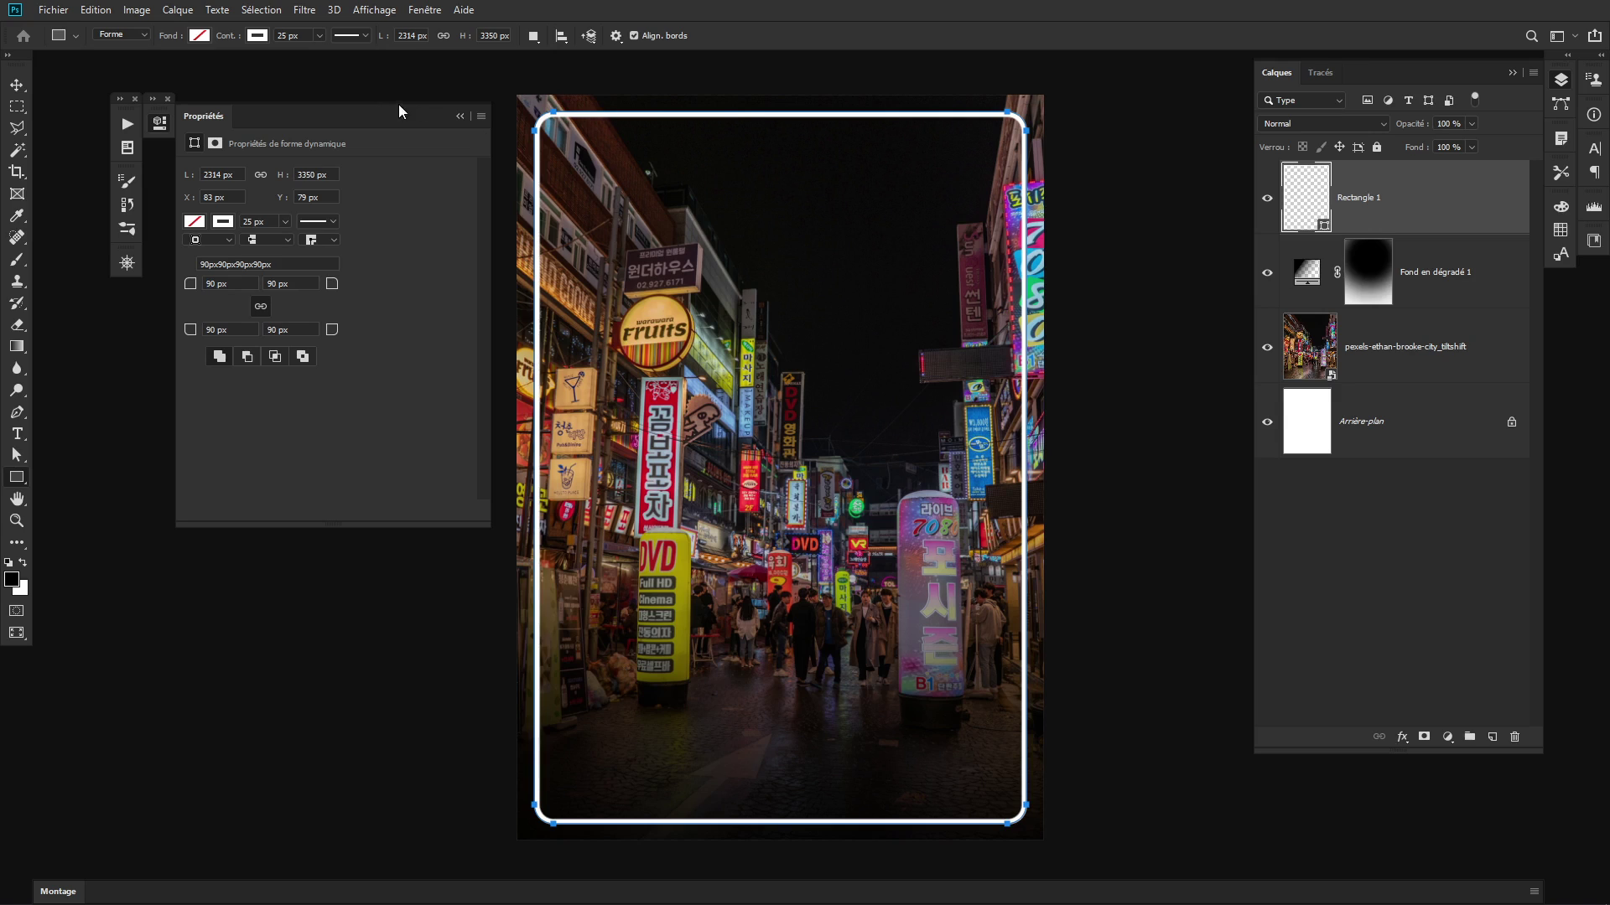
left_click(460, 116)
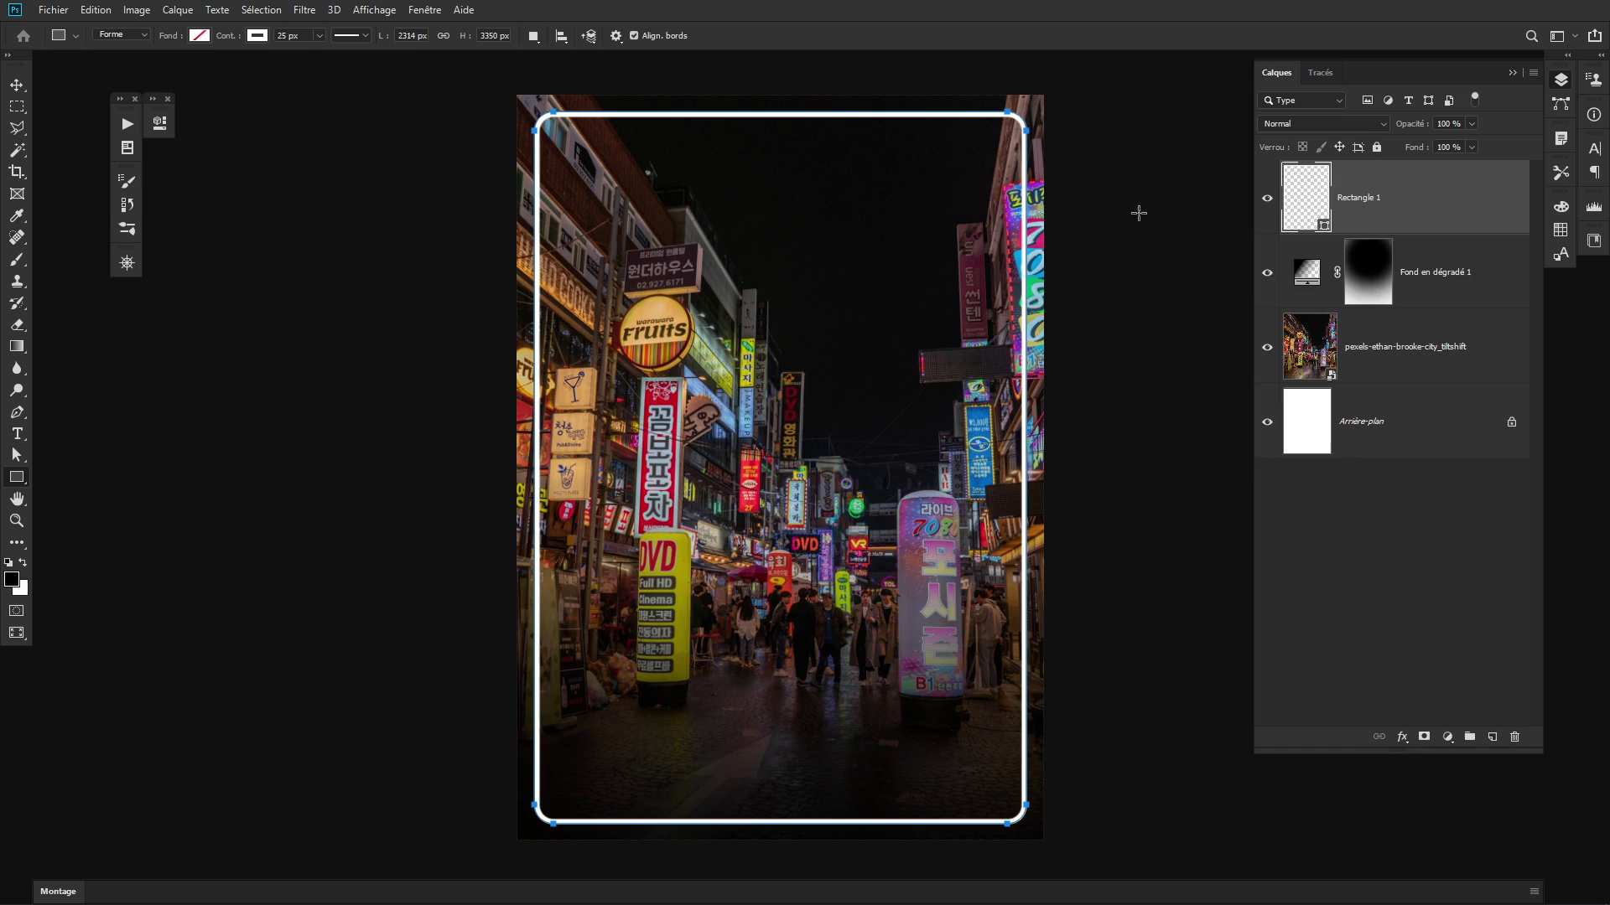
Set the rectangle's stroke width to 10 px, check the outline with the shape deselected, and make its layer active again
left_click(159, 123)
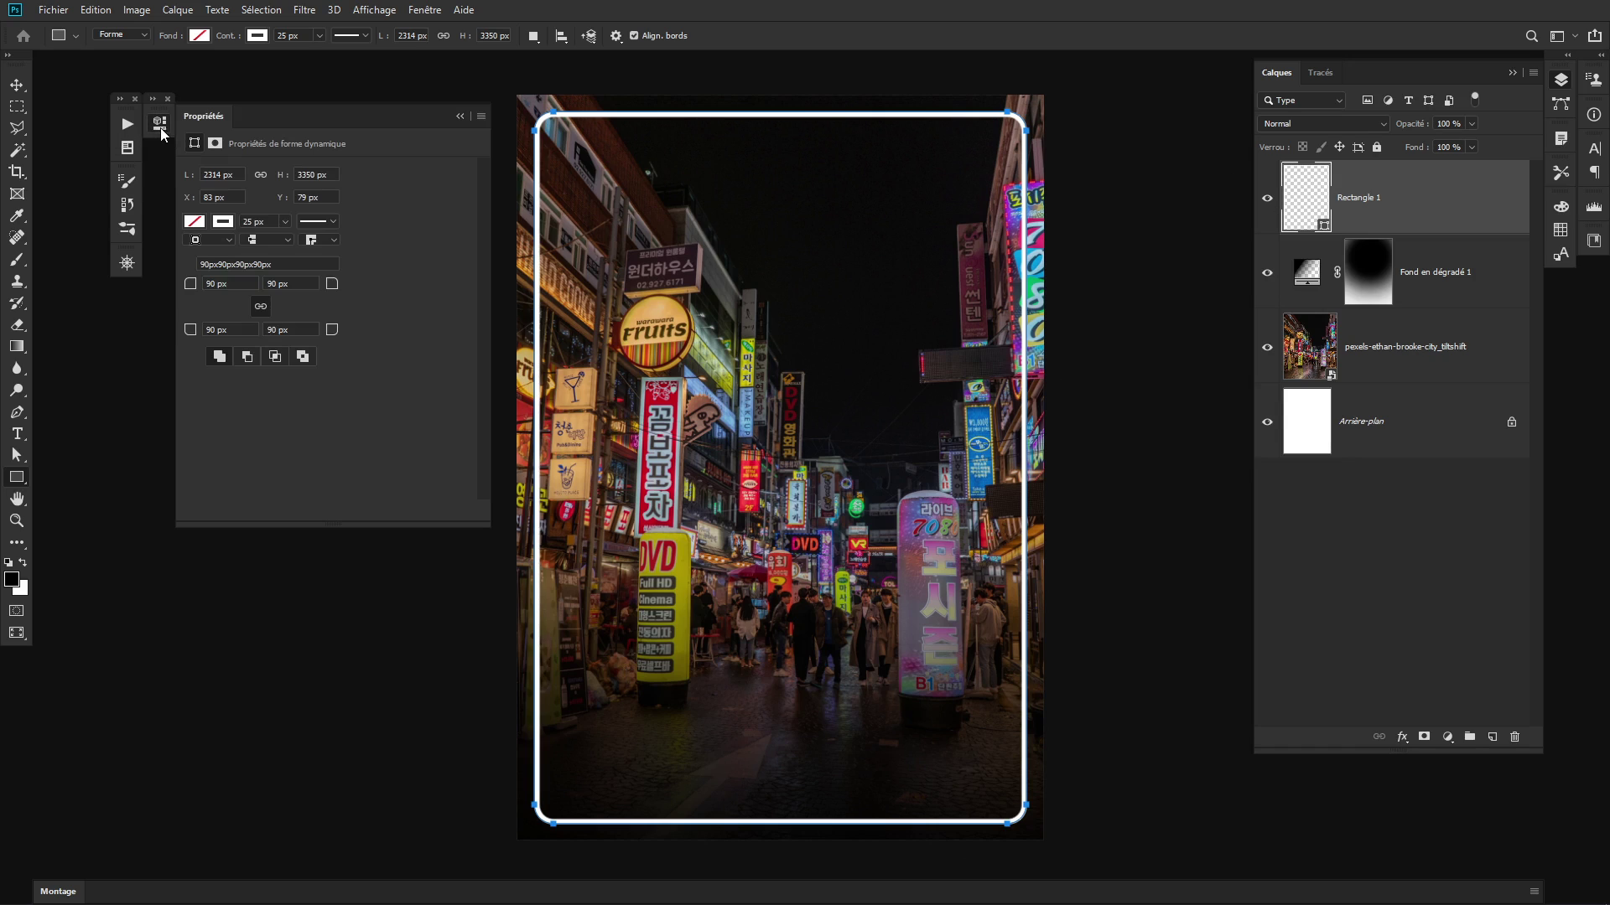
left_click(260, 221)
key("Return")
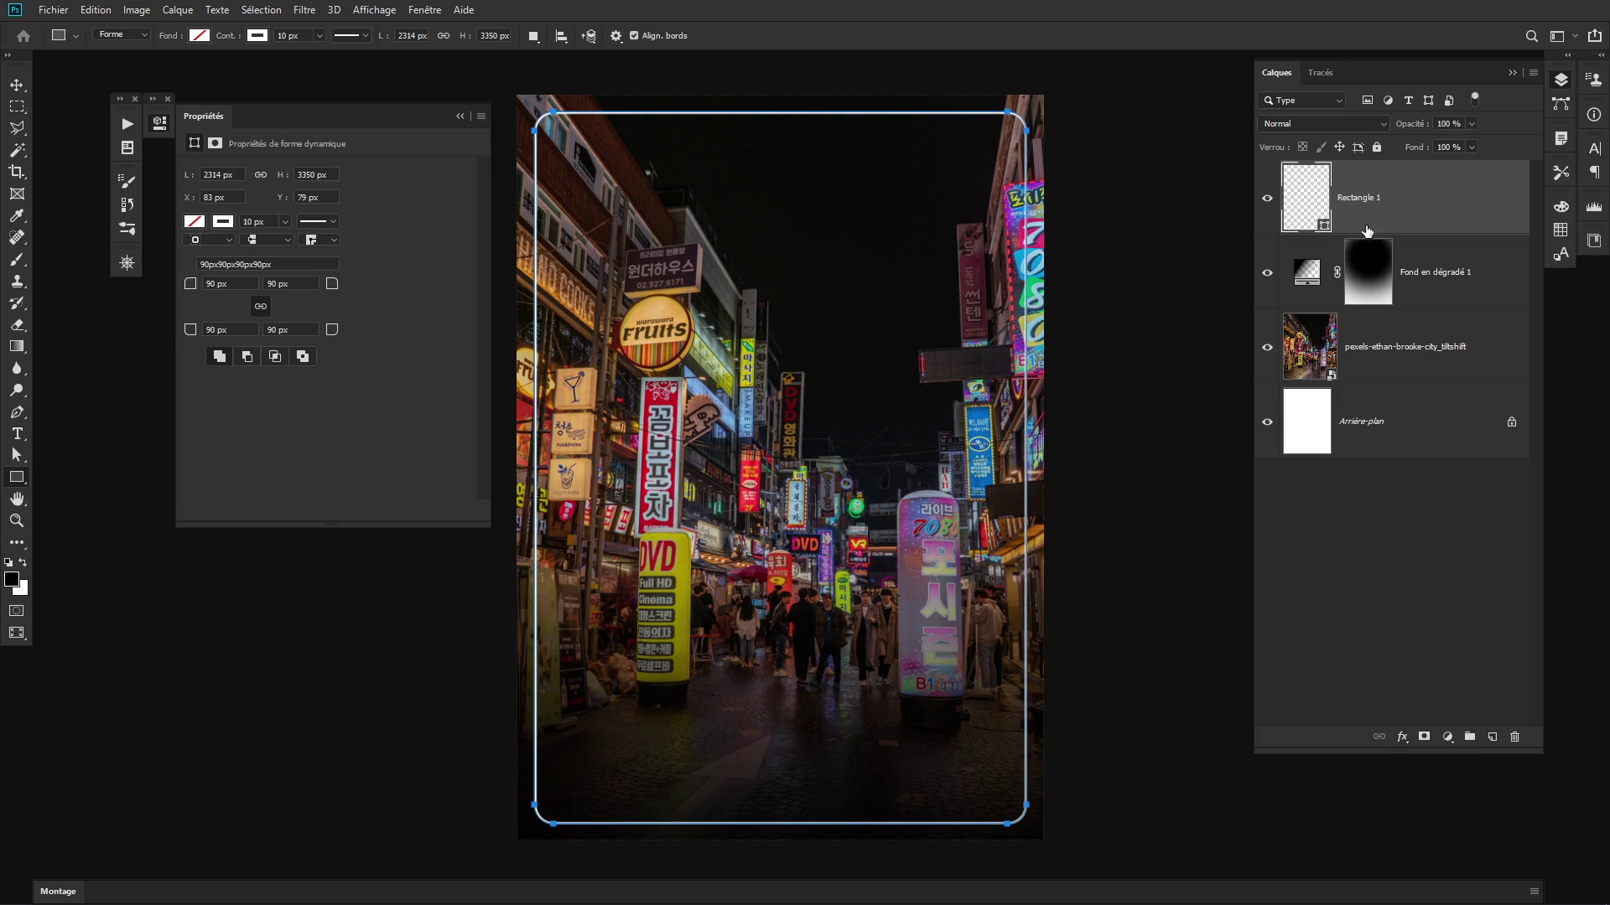
left_click(1444, 273)
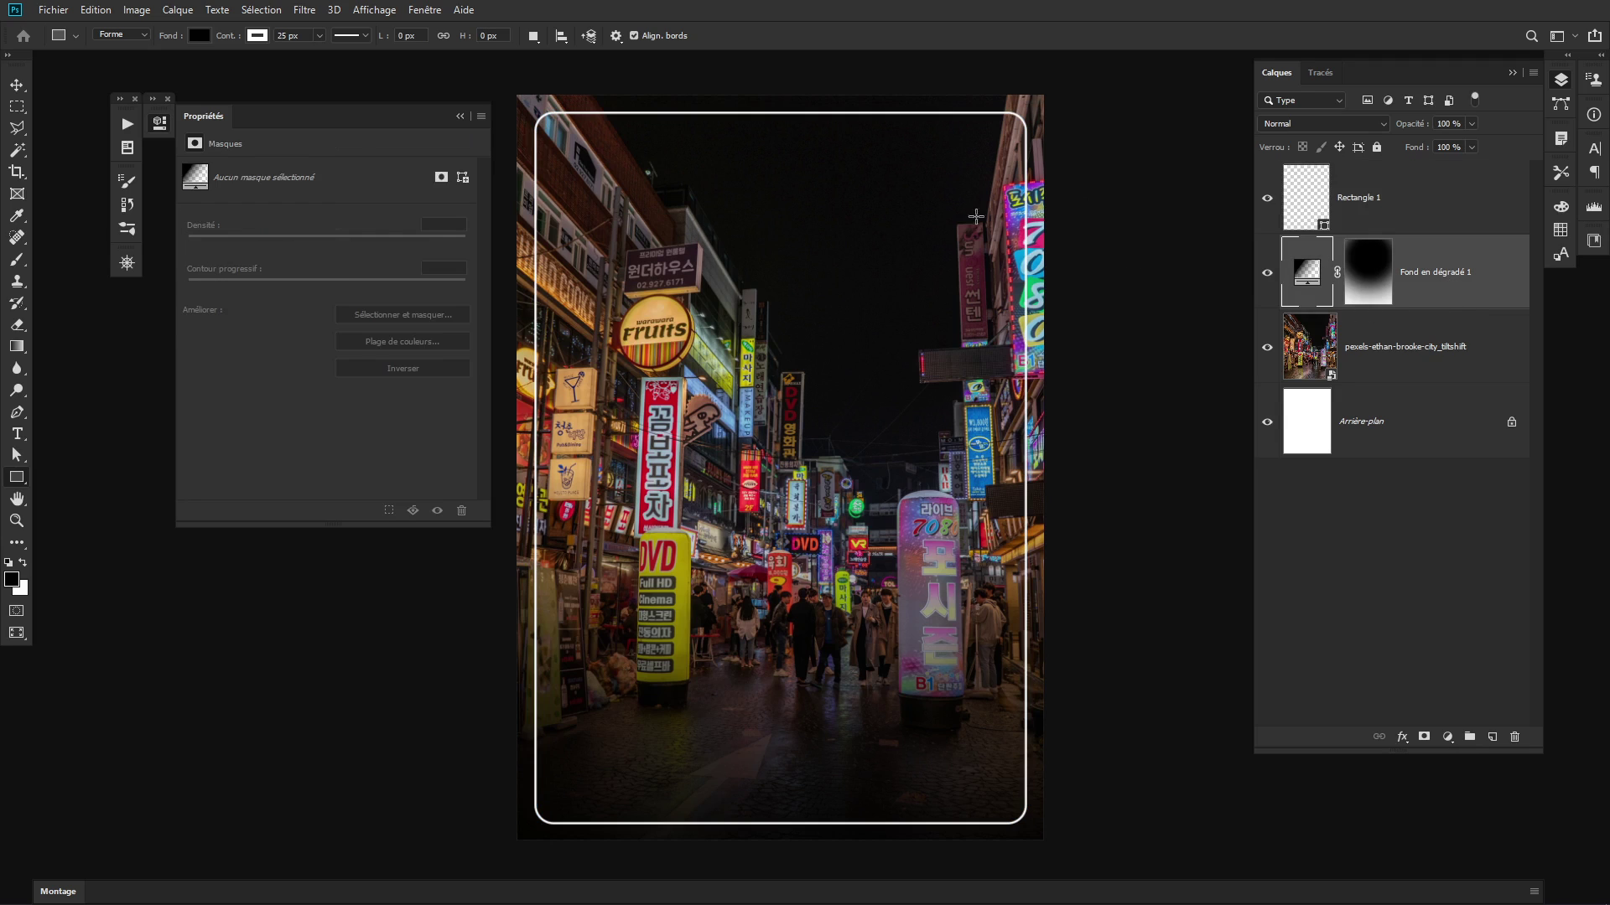
left_click(1452, 225)
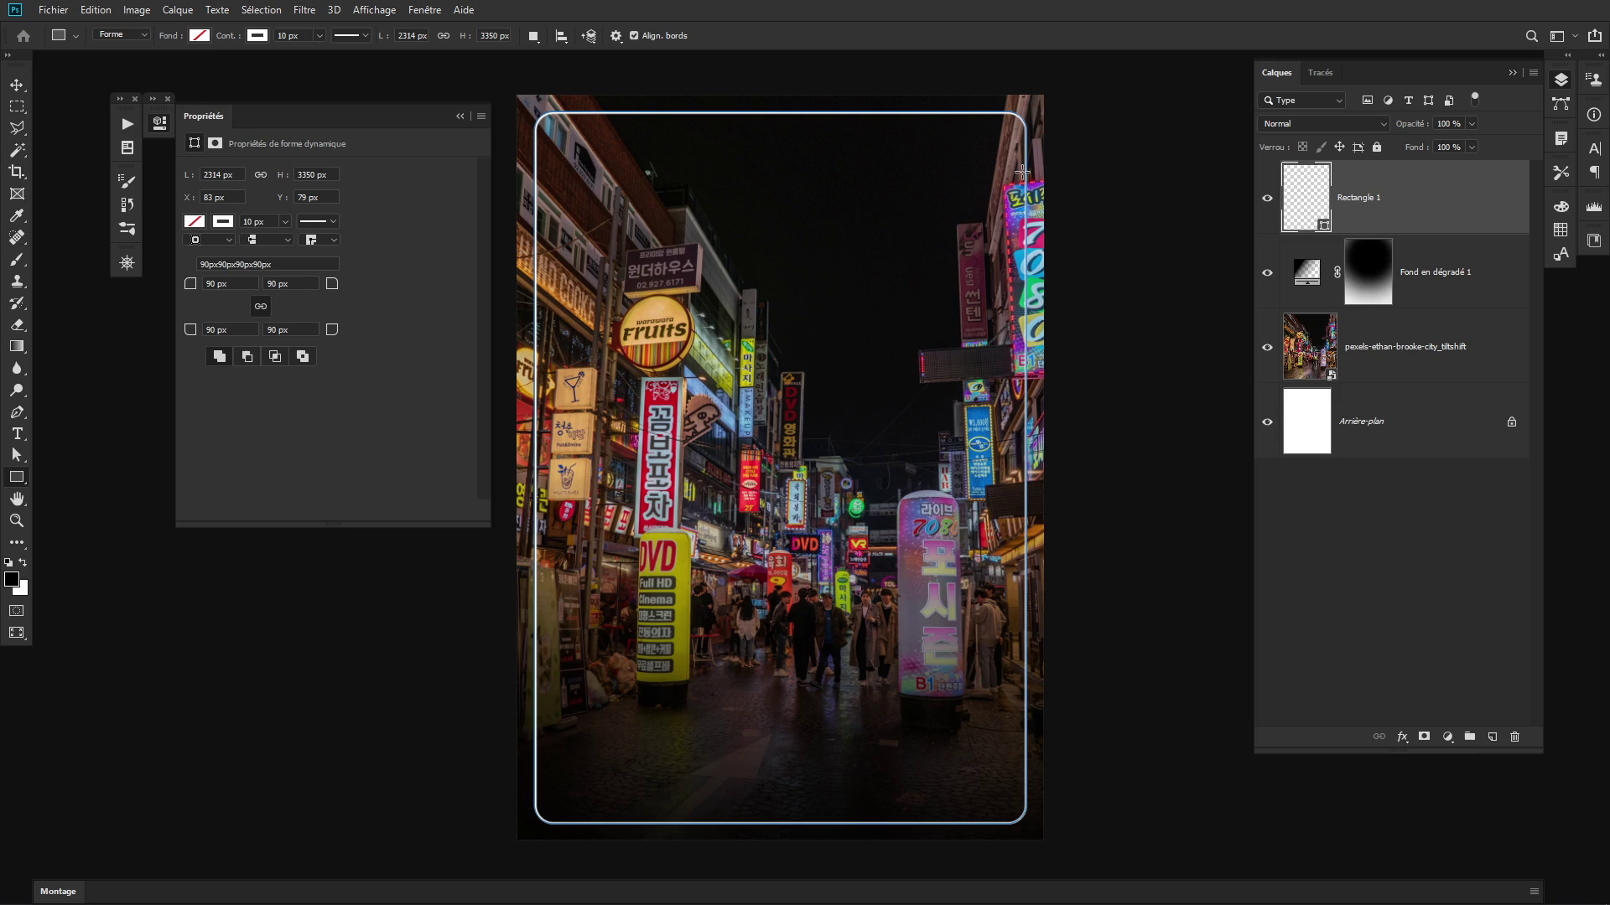
Show only the rectangle layer and select the margin outside its outline with the Magic Wand
left_click(1268, 200, "alt")
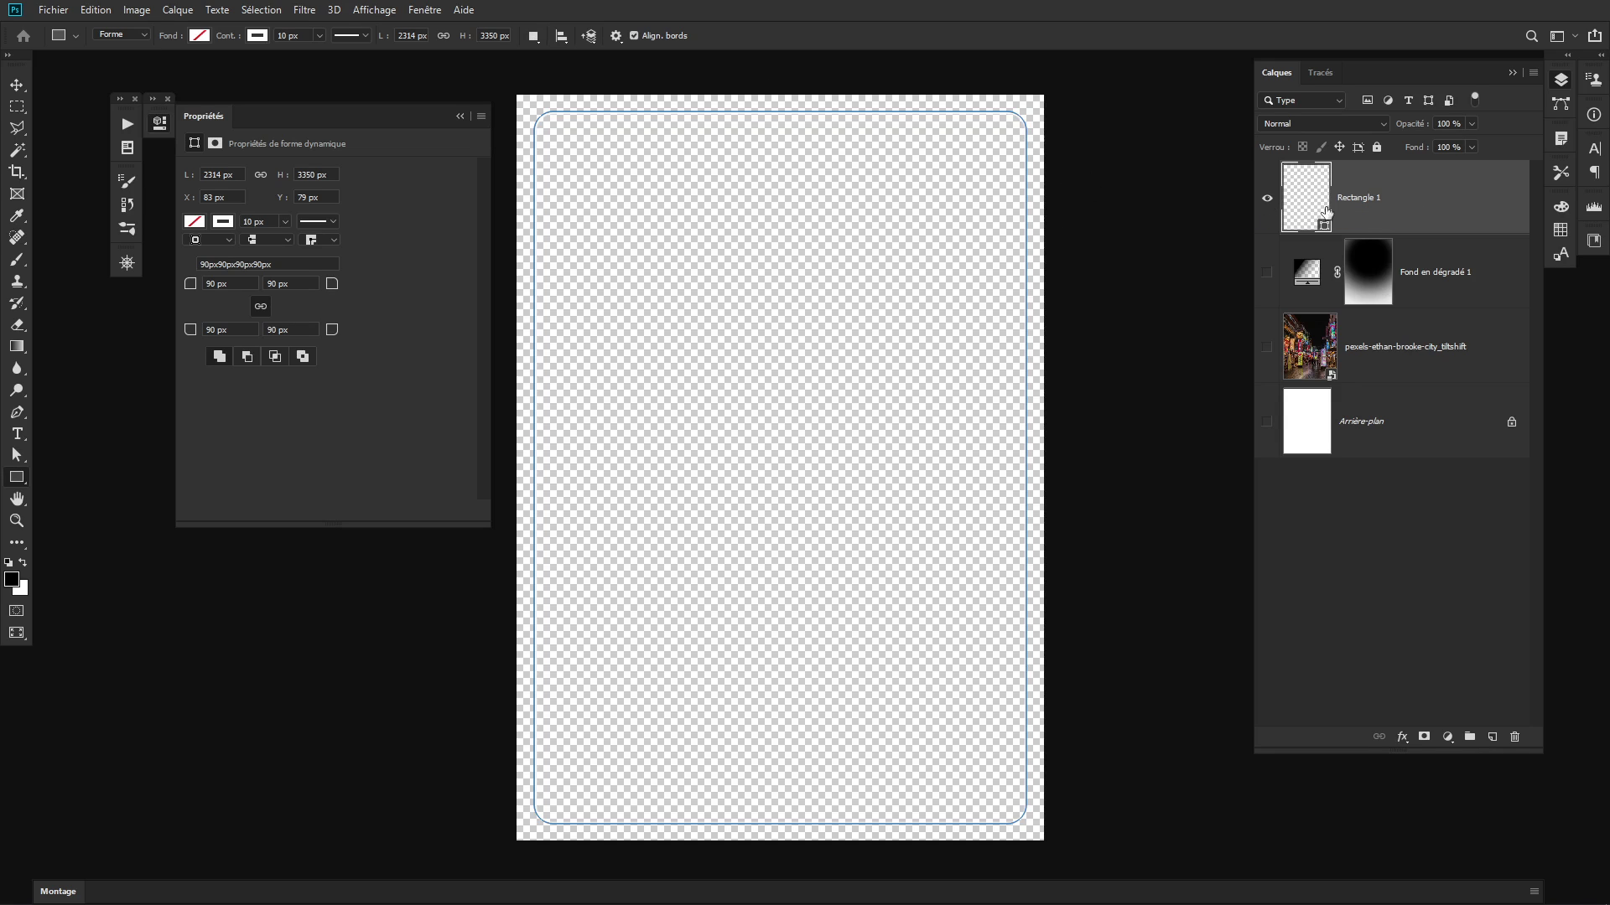
left_click(20, 155)
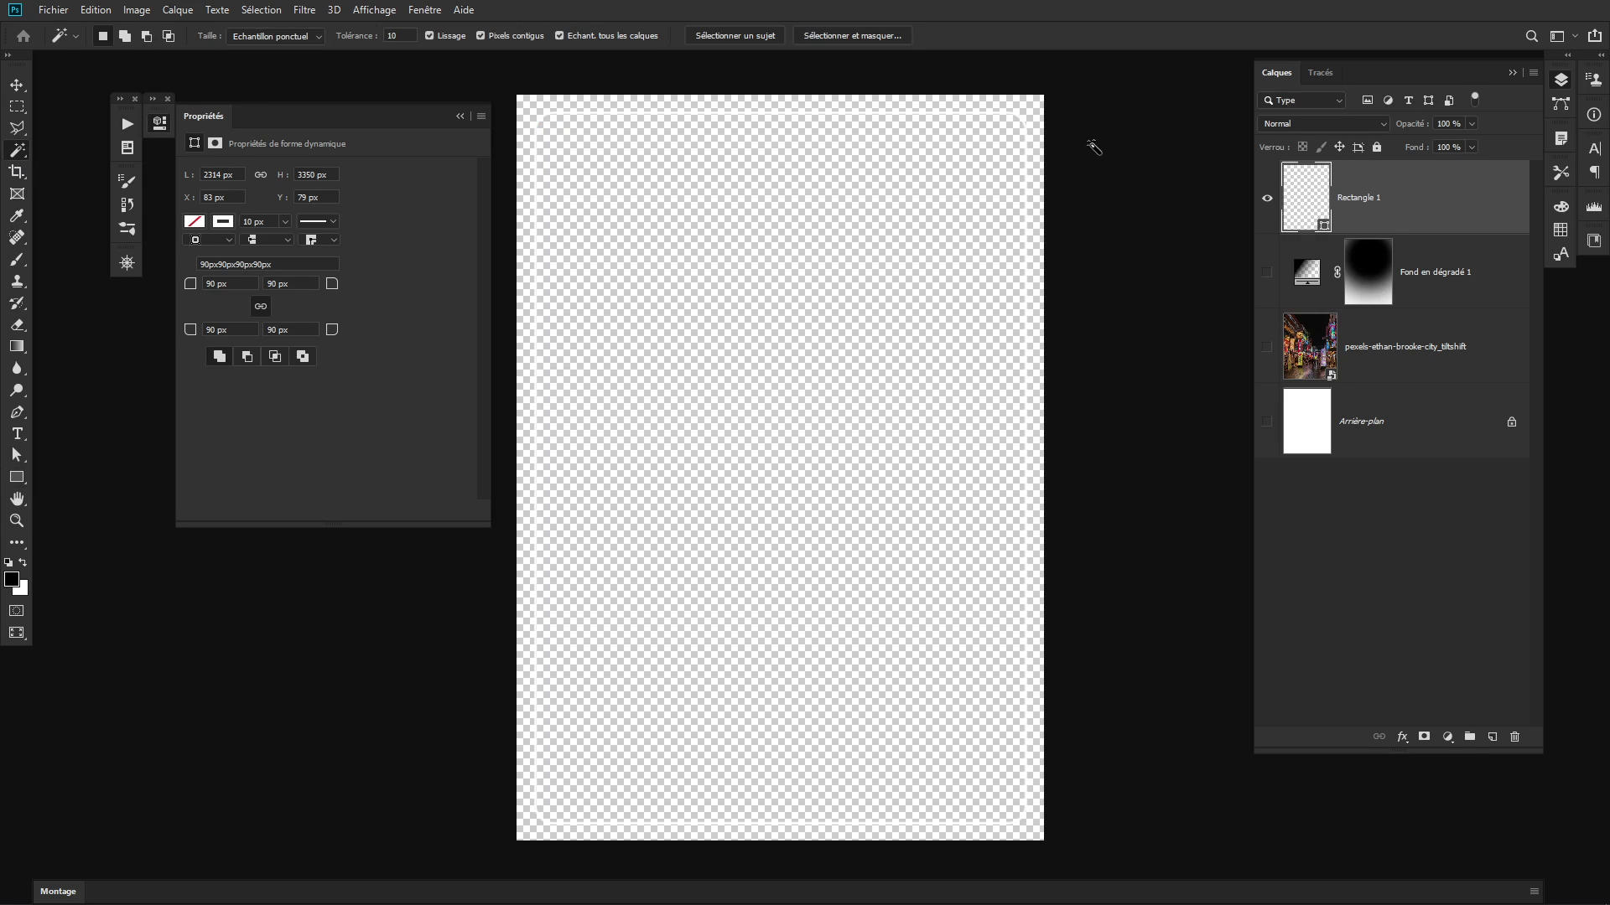
left_click(1037, 124)
Add a white solid colour fill layer masked to the selected outer margin
left_click(1448, 737)
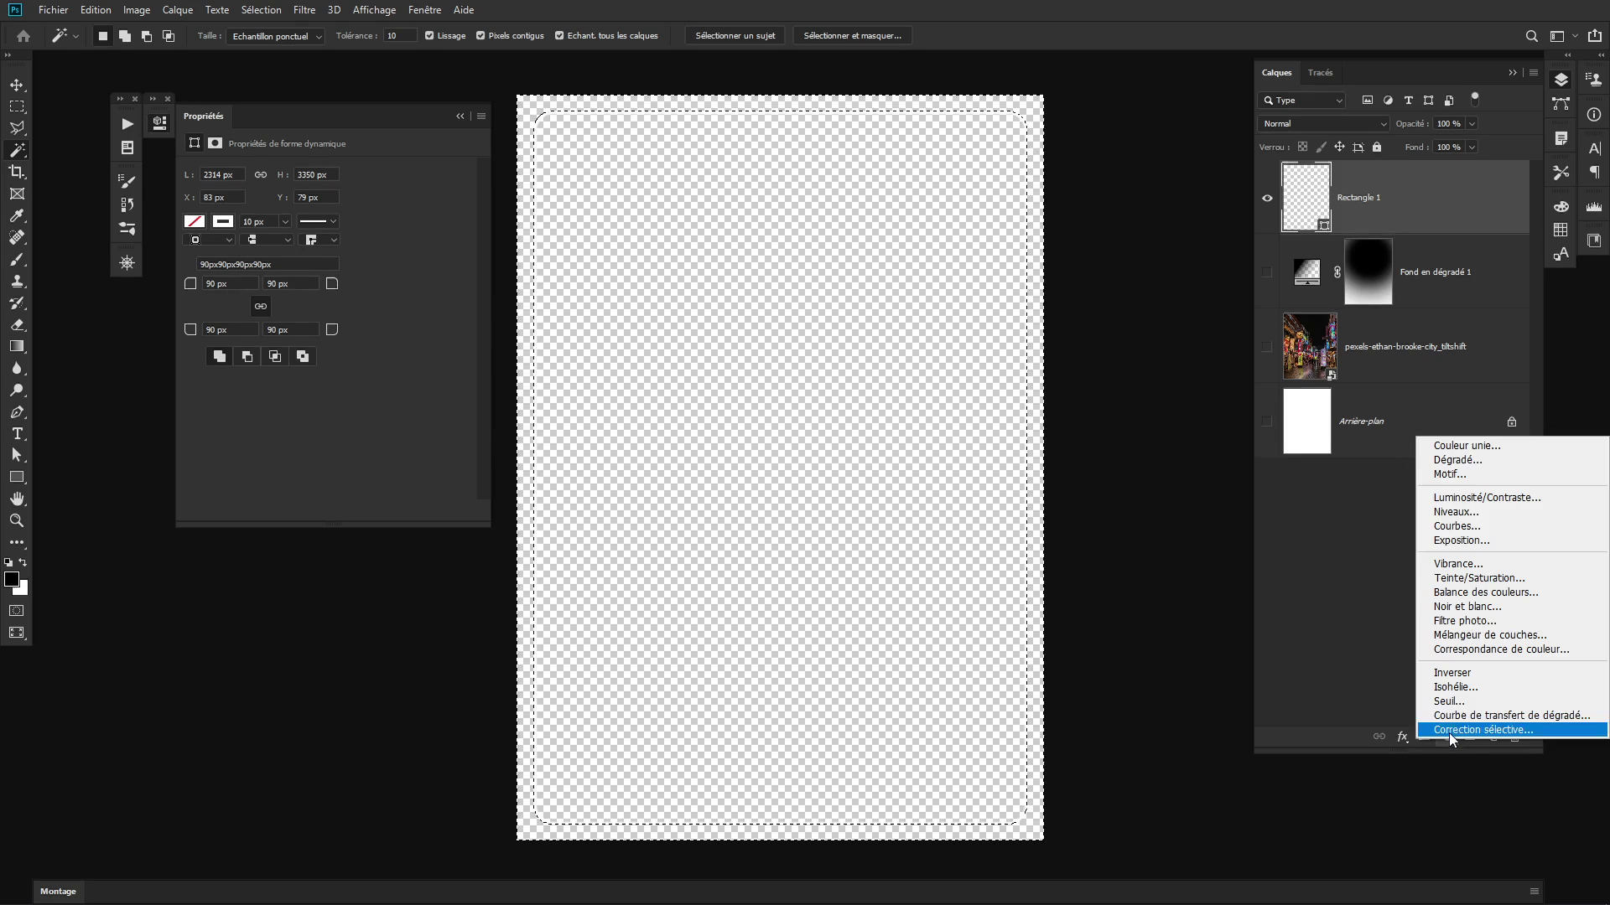
left_click(1445, 447)
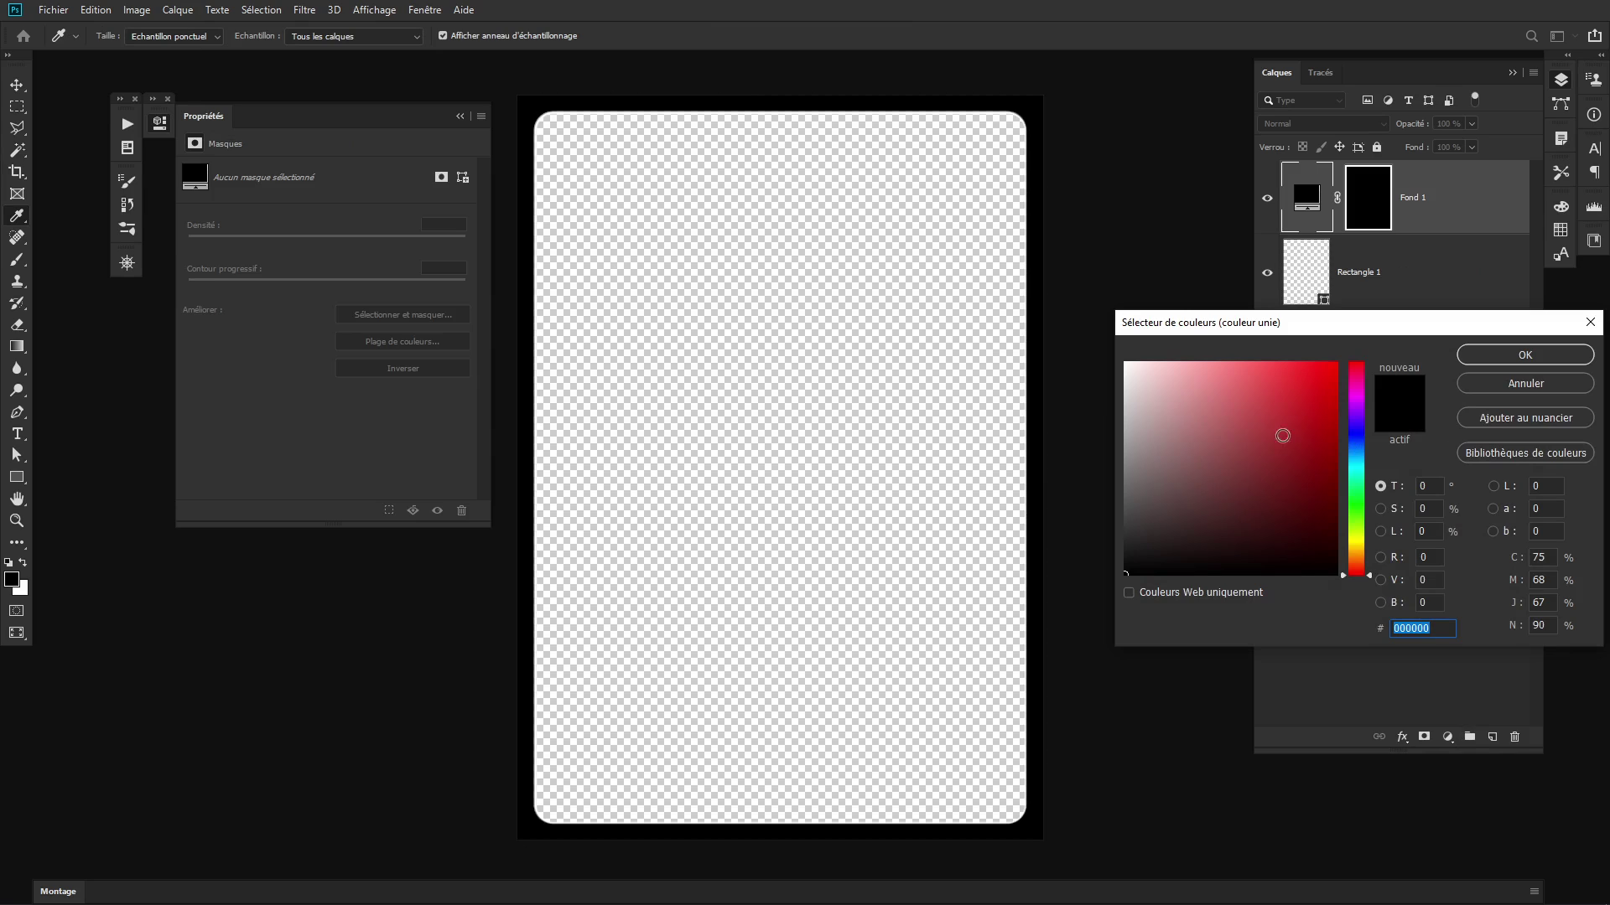
left_click_drag(1210, 405, 1048, 324)
left_click(1561, 365)
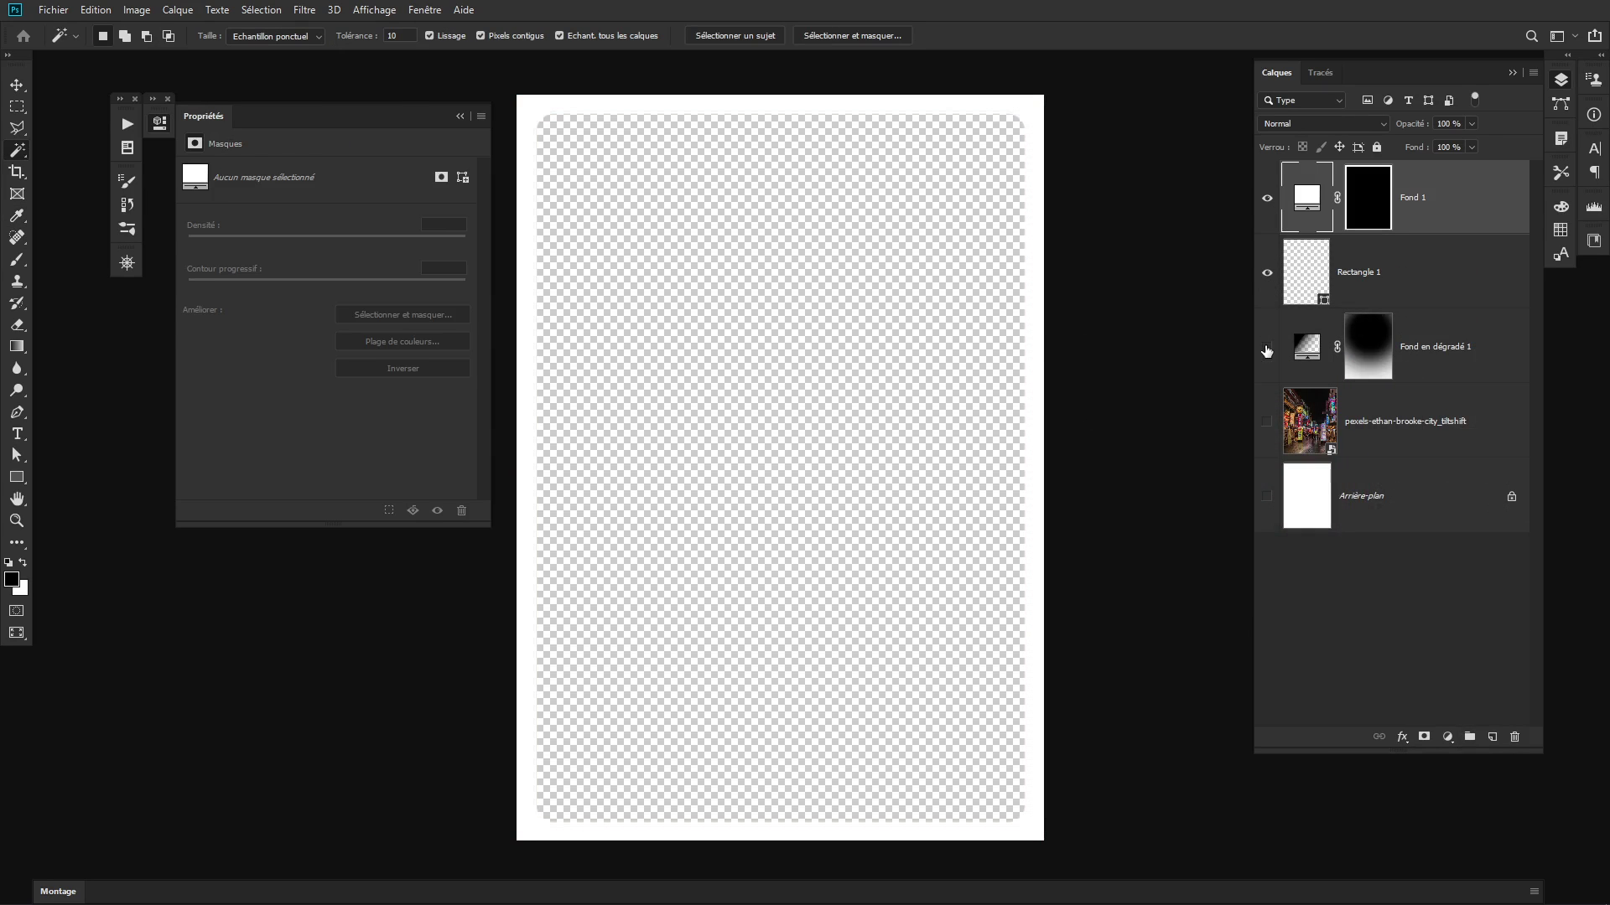
Make the gradient, photo and background layers visible again and hide the Rectangle 1 layer
left_click_drag(1267, 351, 1268, 495)
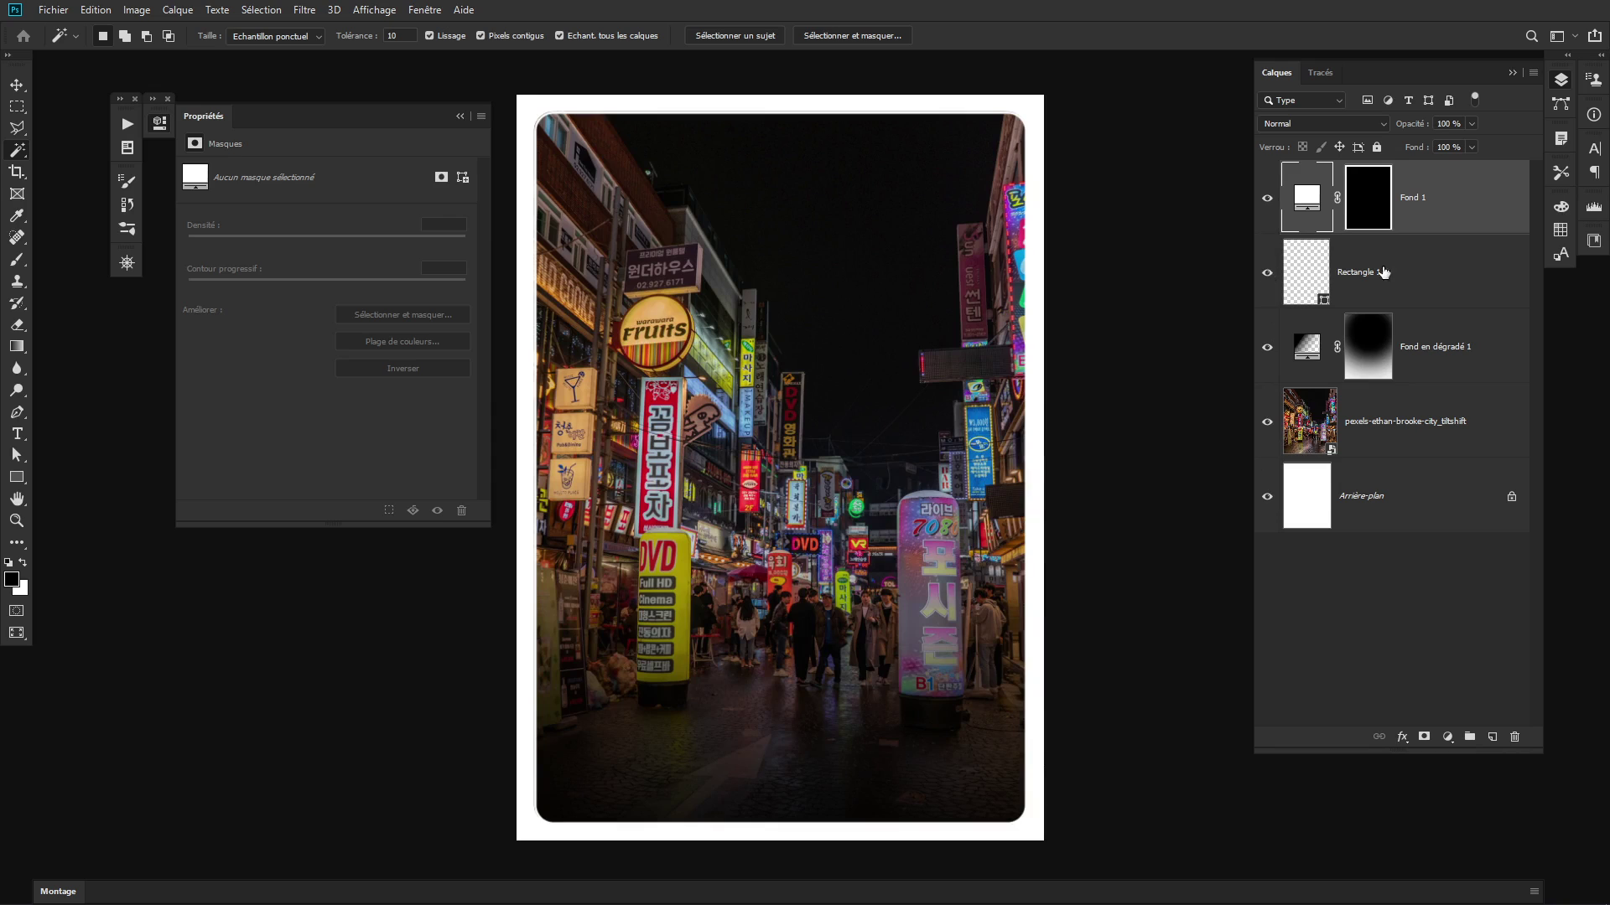
left_click(1266, 272)
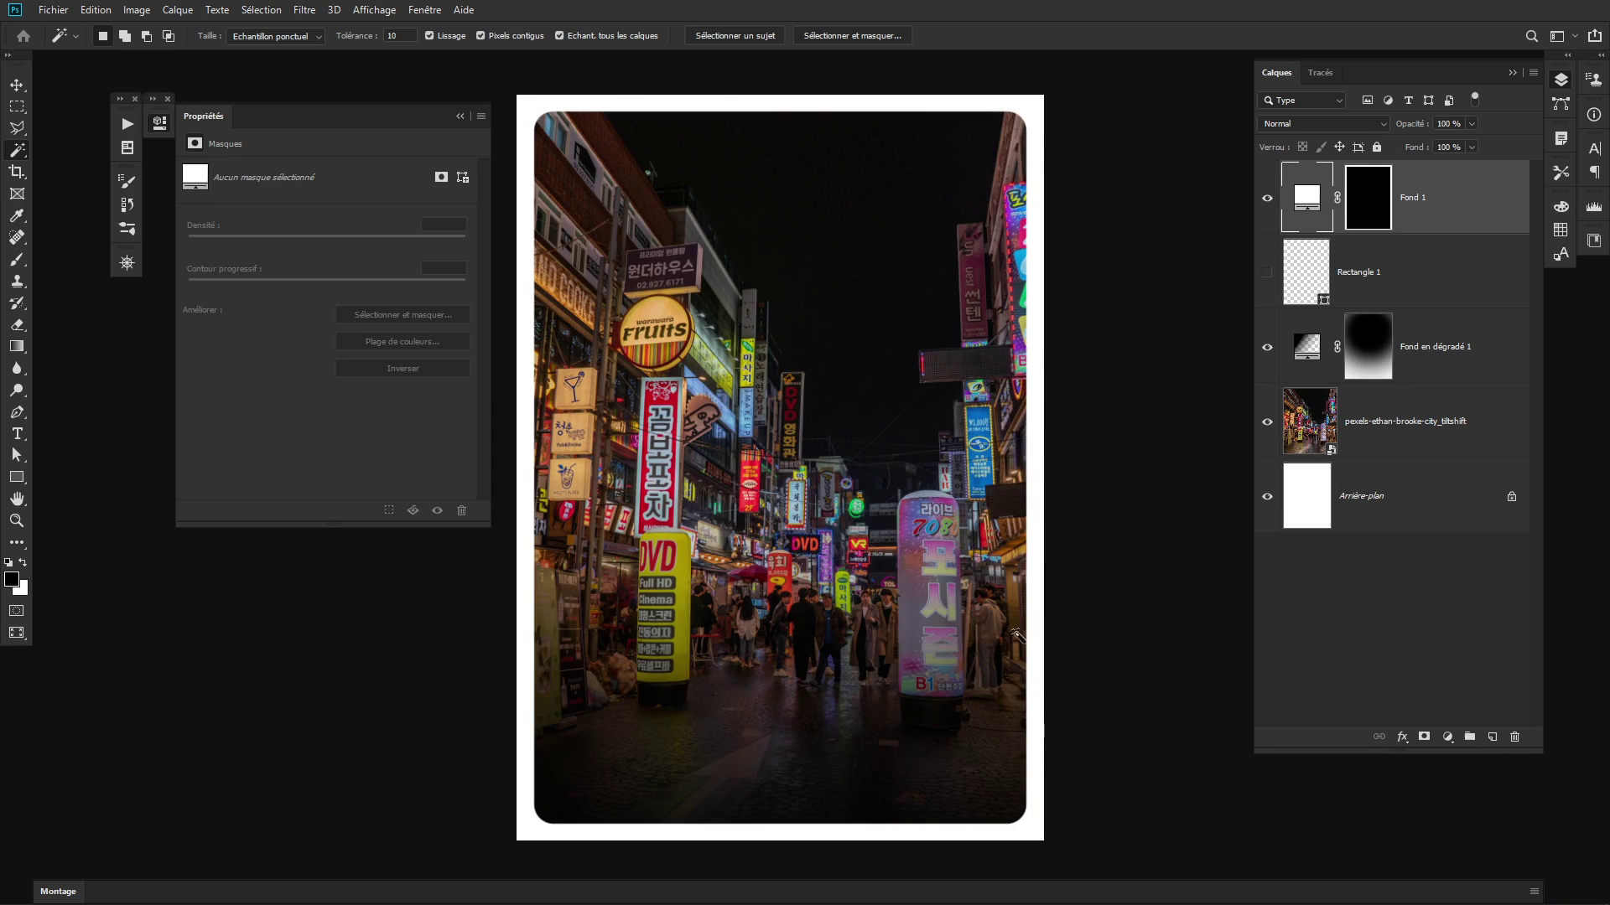
left_click_drag(959, 550, 939, 550)
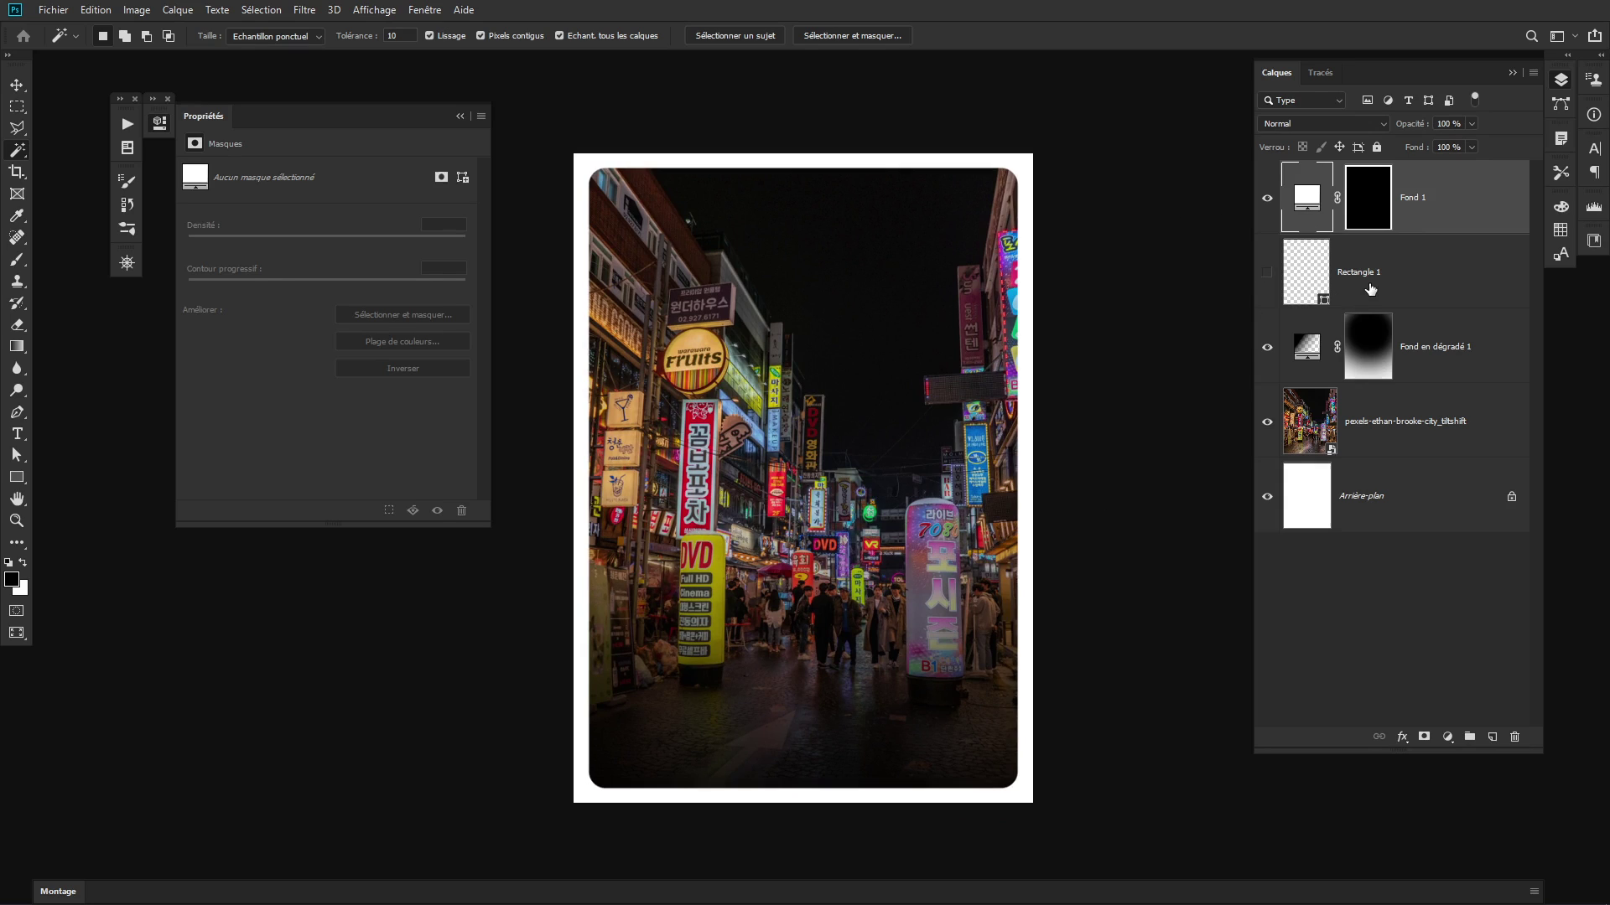
Add the horizontal text SEOUL in Anton Regular, 12 pt, over the dark sky in the upper part of the photo
key("t")
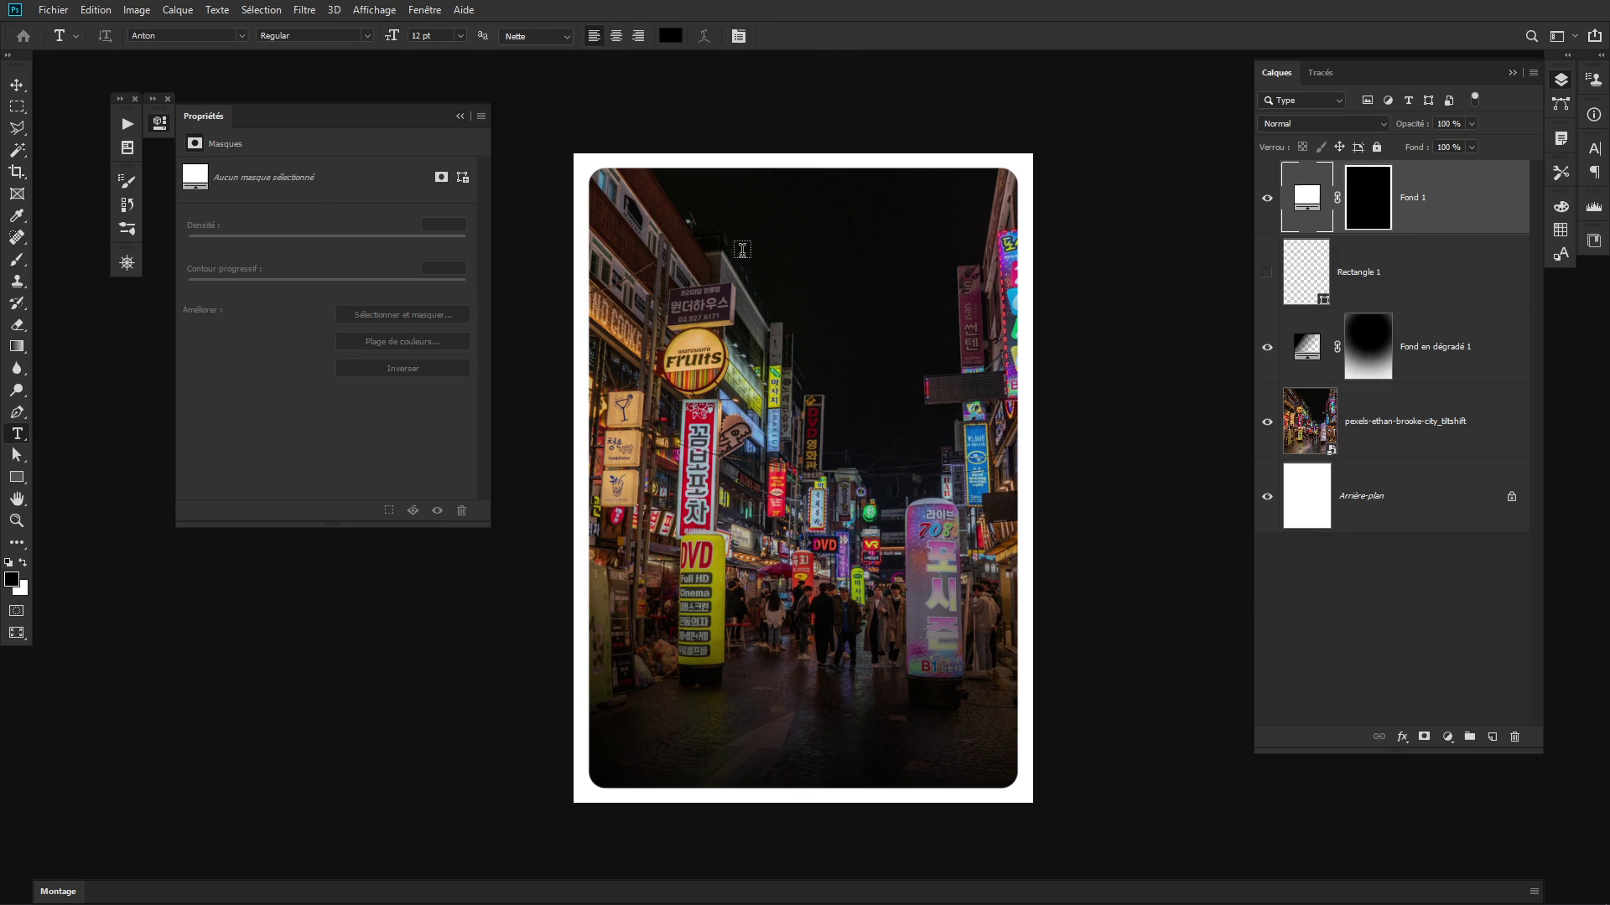
left_click(742, 249)
key("BackSpace")
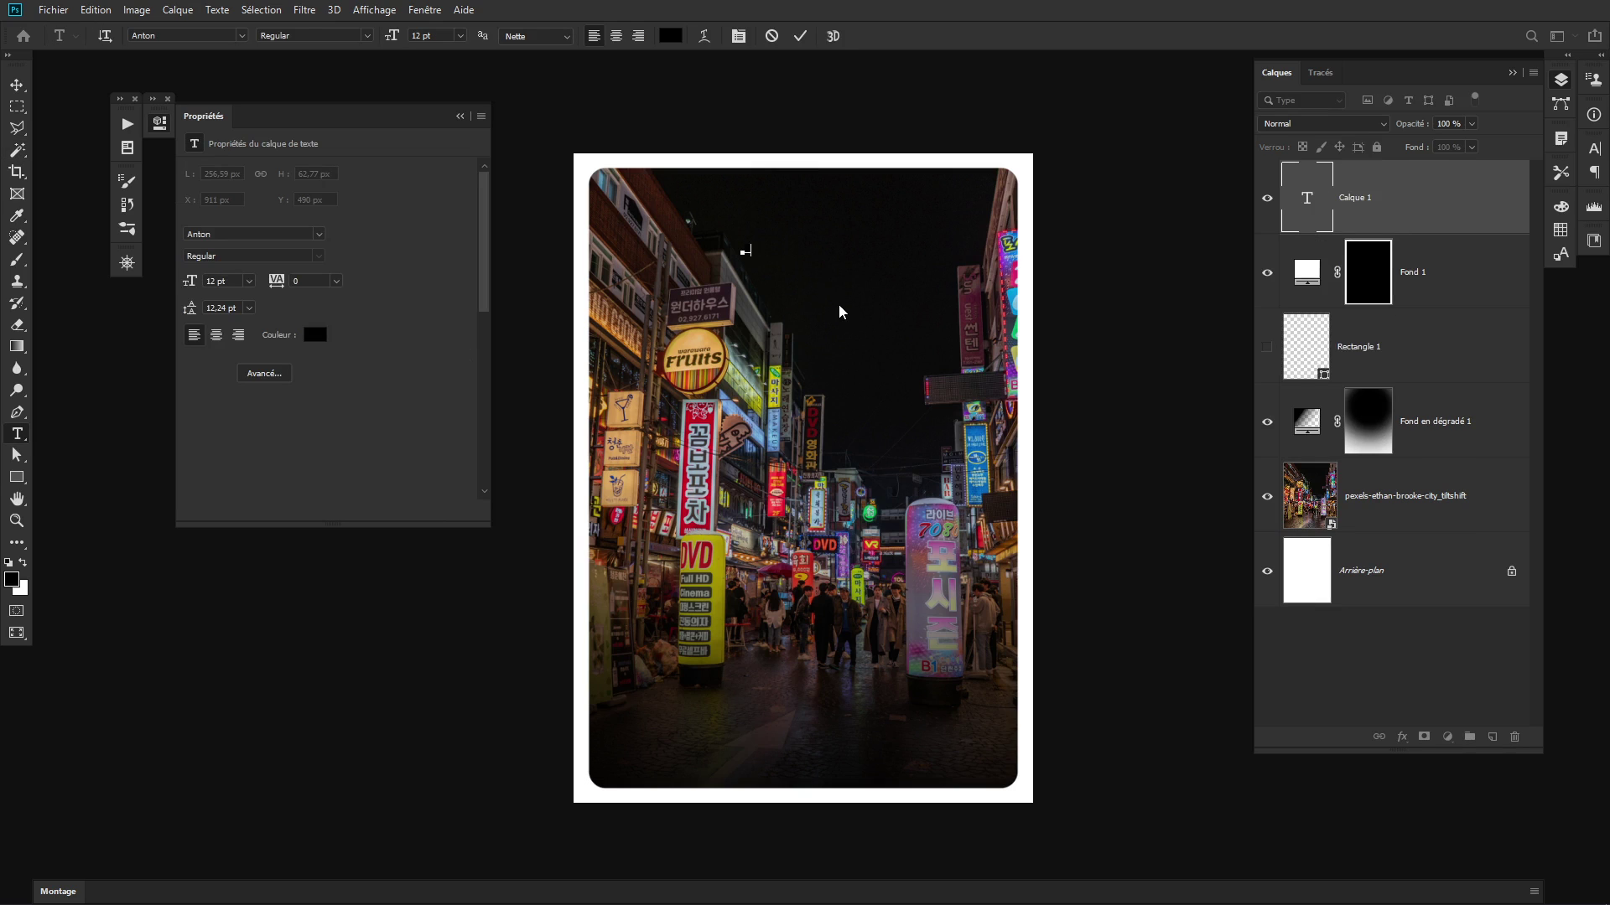
type("SEOUL")
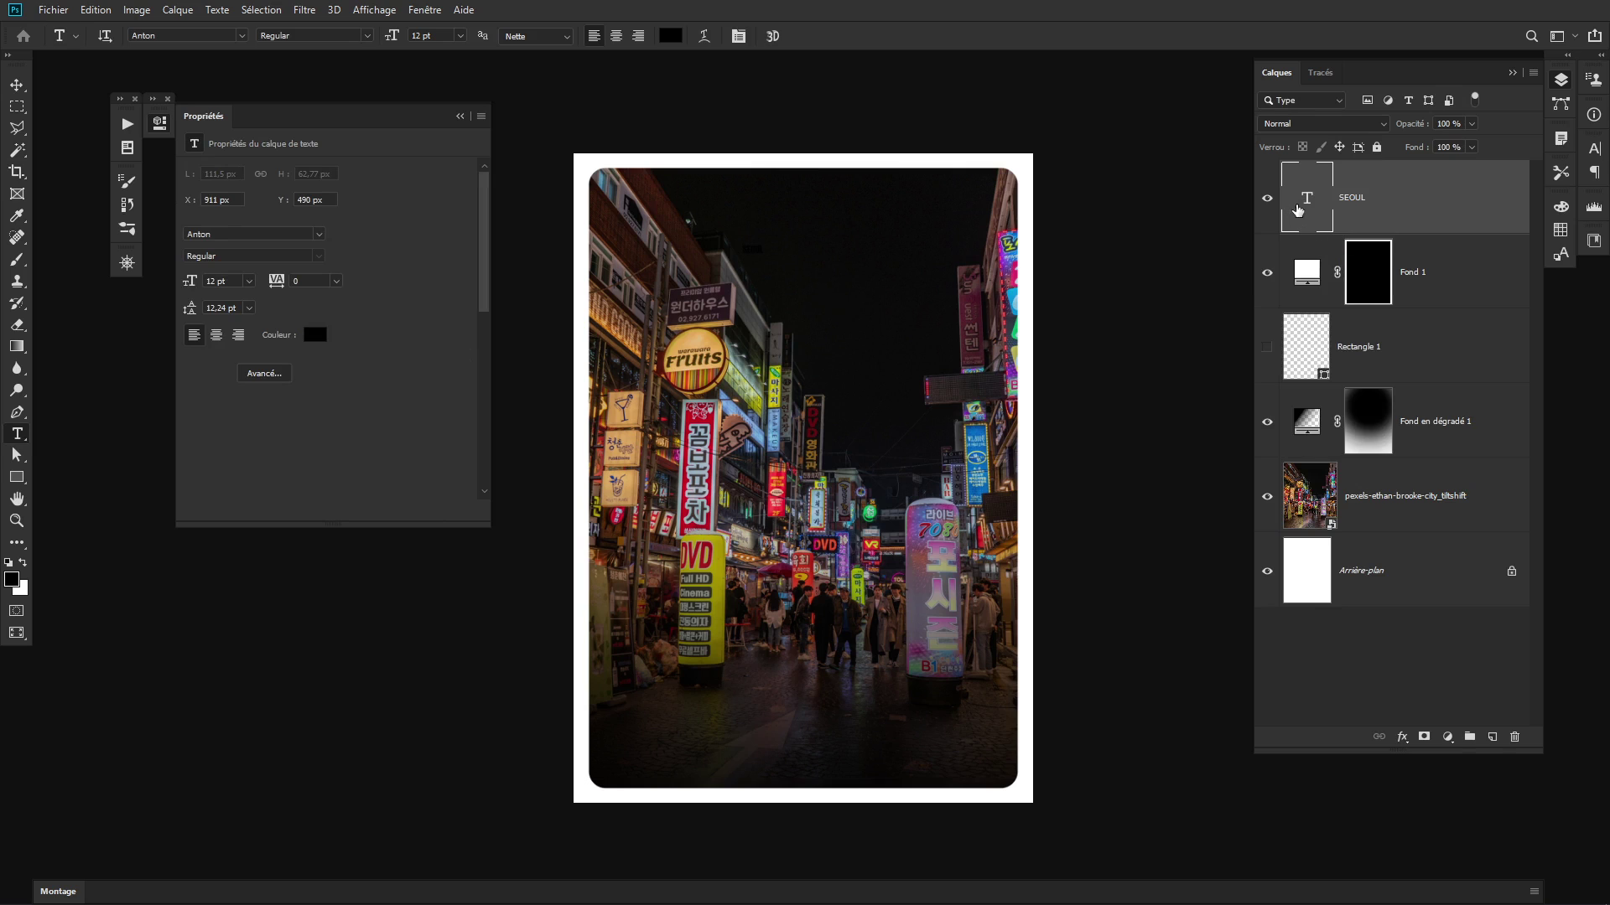
Set the SEOUL text's colour to white (ffffff) and its size to 125 pt
double_click(1305, 197)
left_click(668, 39)
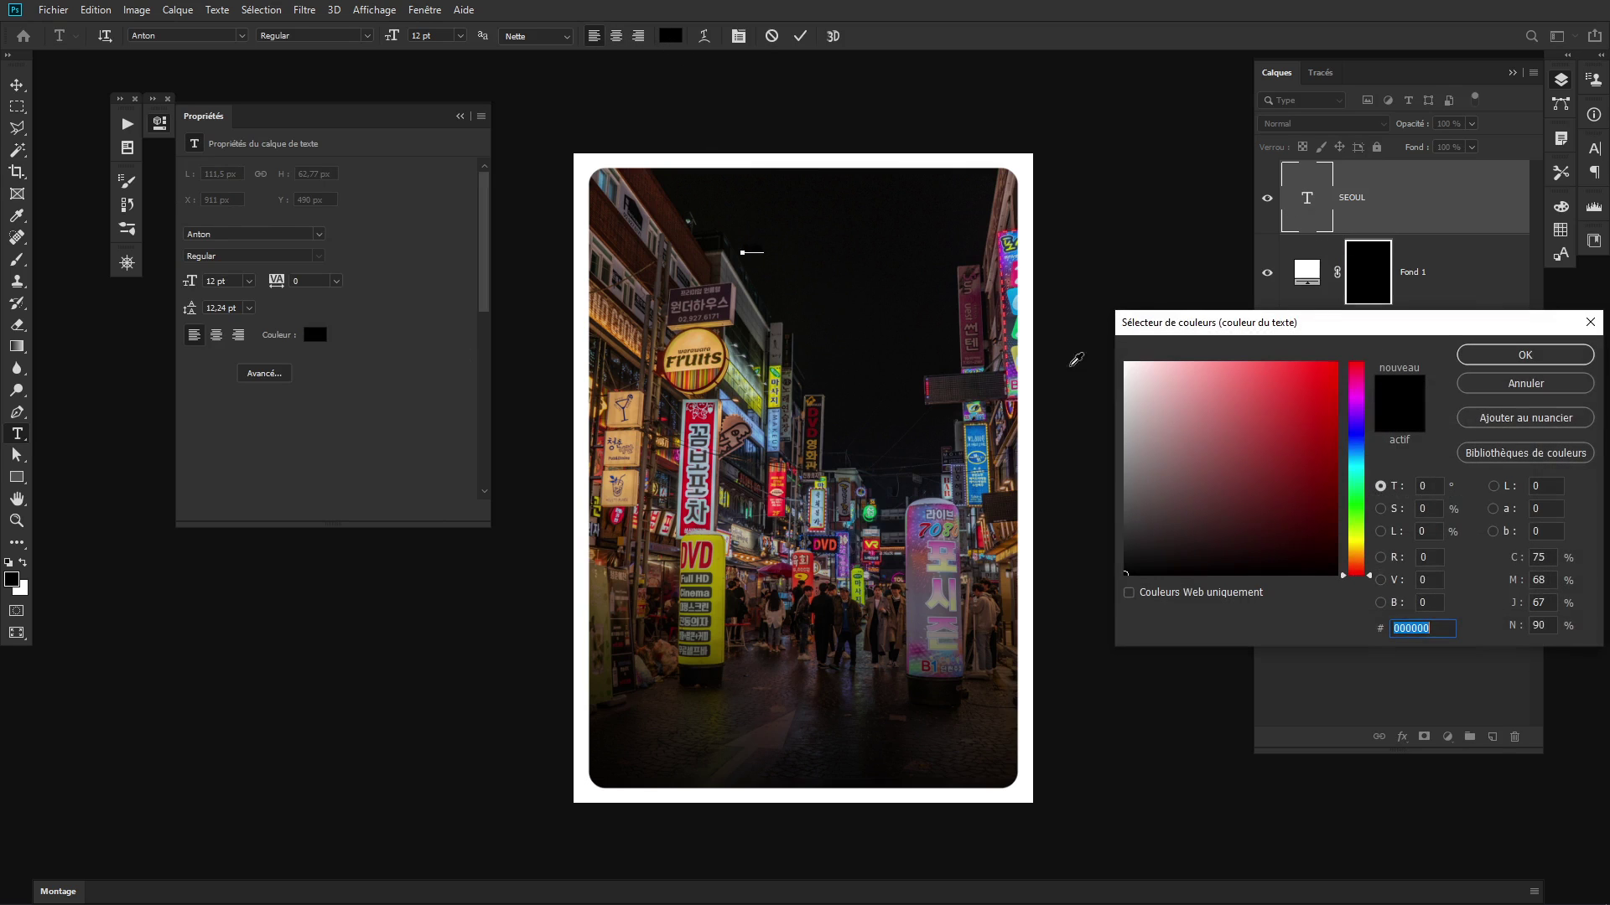
type("ffffff")
left_click(1477, 369)
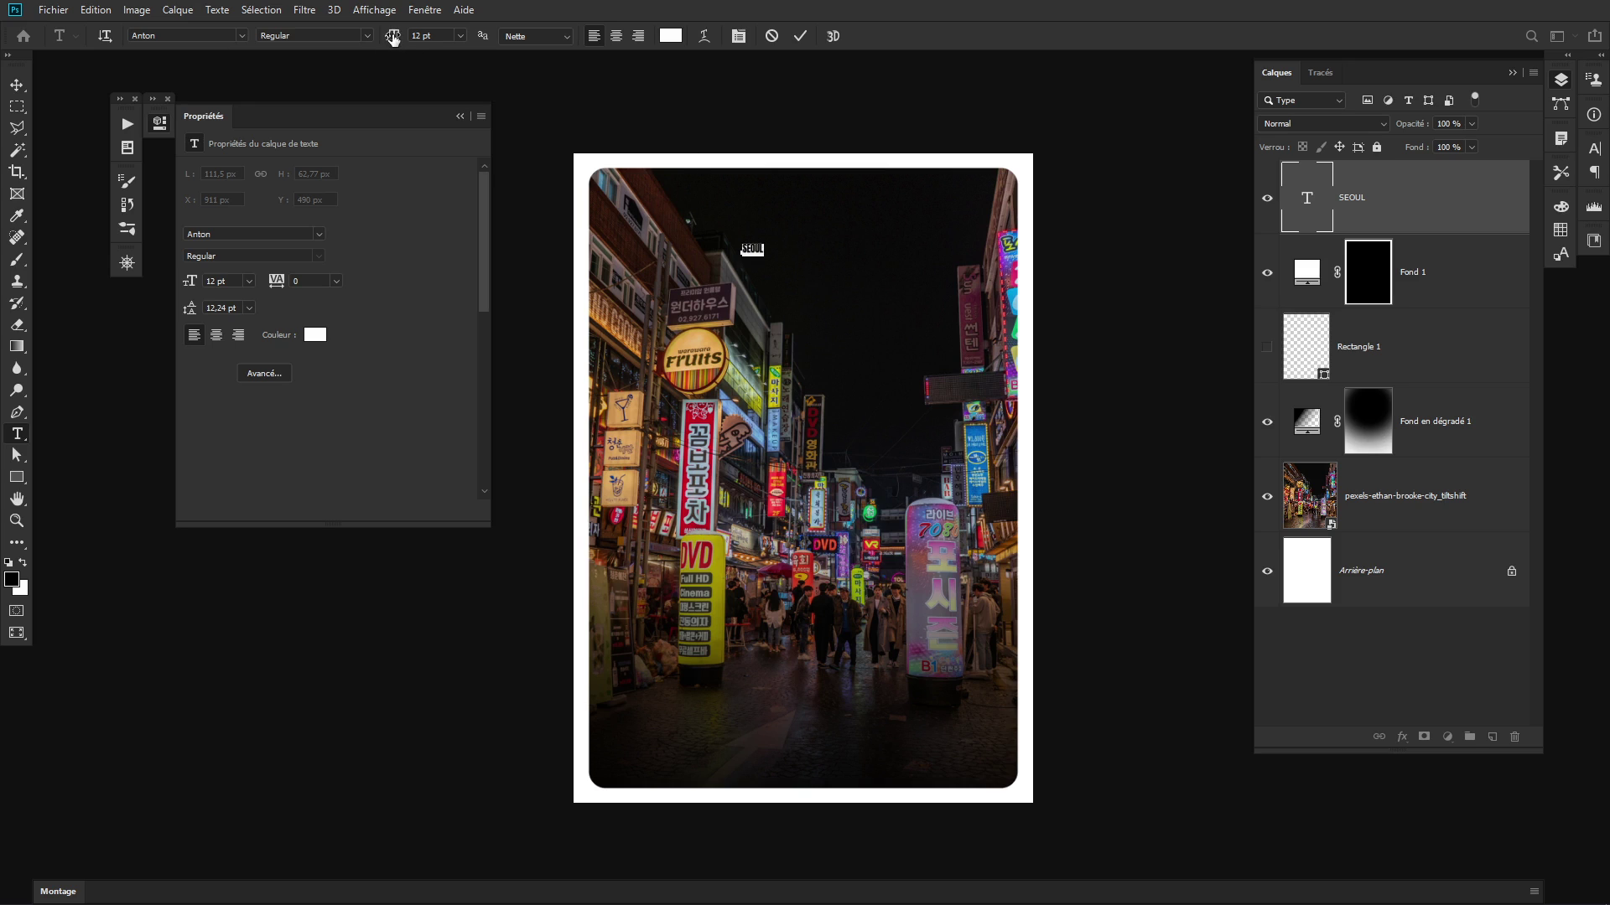
mouse_move(392, 43)
left_mouse_down()
mouse_move(458, 47)
mouse_move(421, 45)
left_mouse_up()
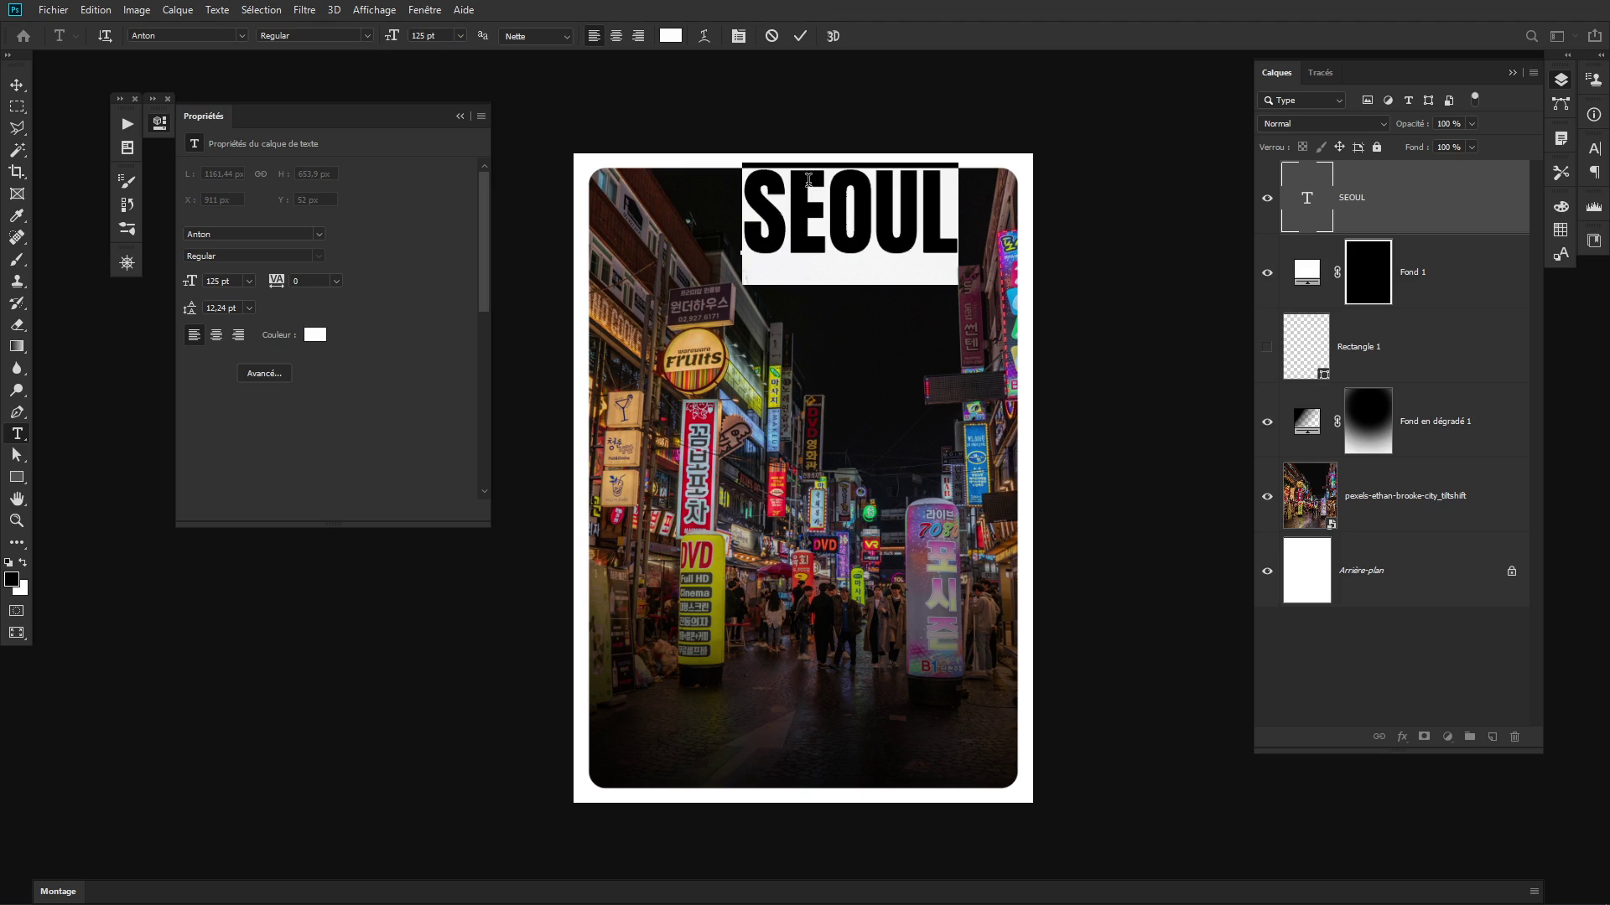
key("Escape")
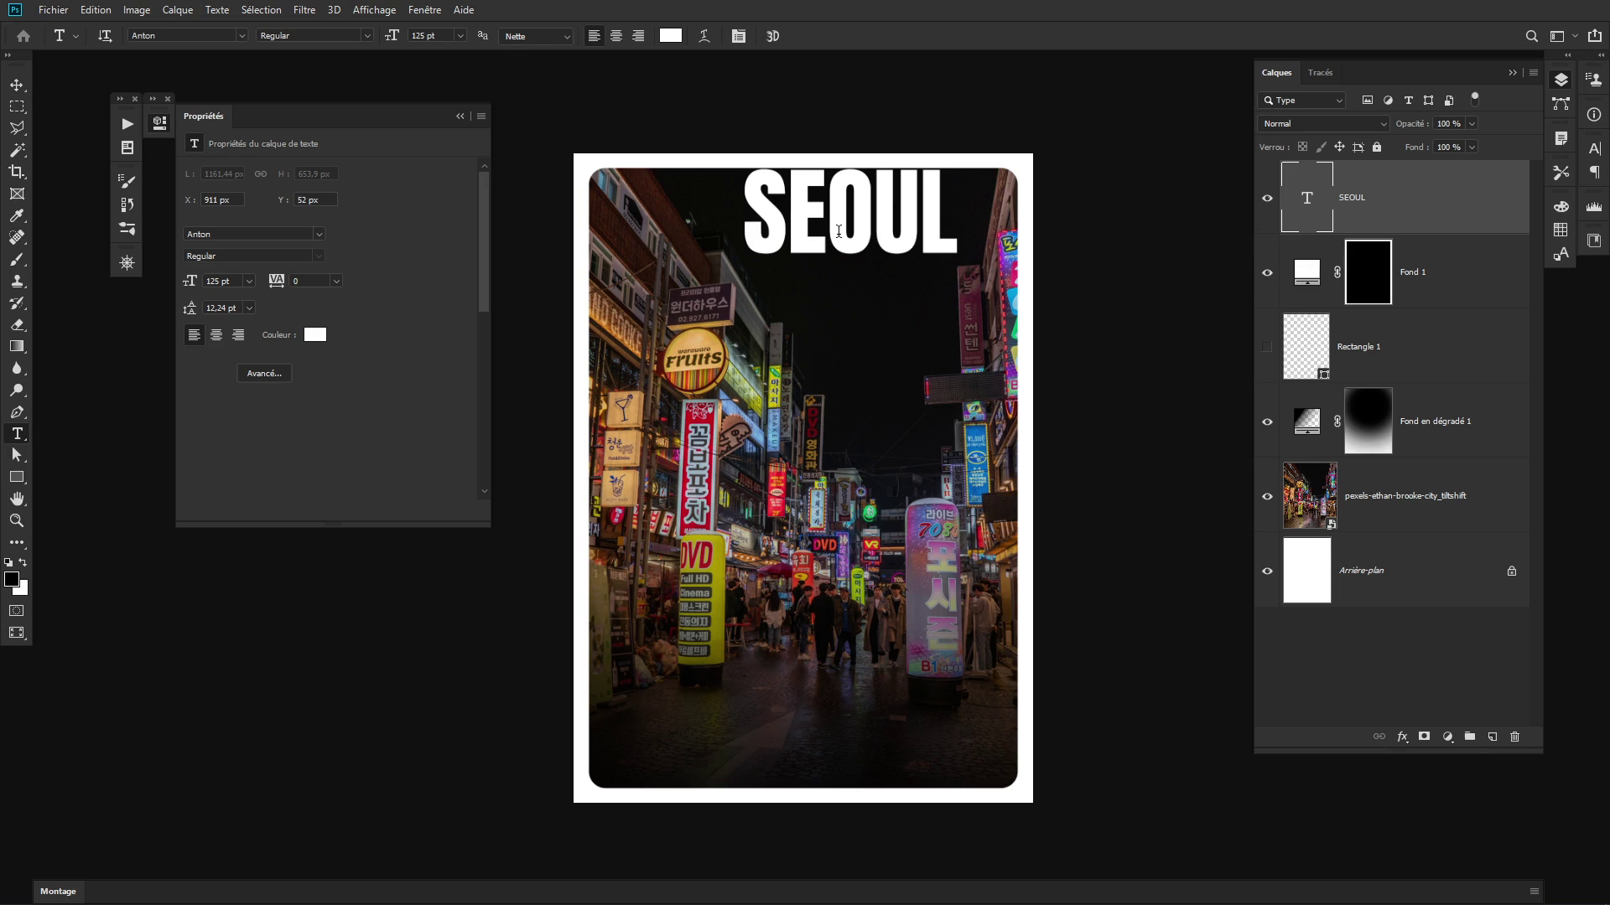
Move the SEOUL text to the photo's upper left corner and scale it to about 194% so it spans the width inside the border
key("v")
left_click_drag(839, 232, 704, 254)
key("ctrl+t")
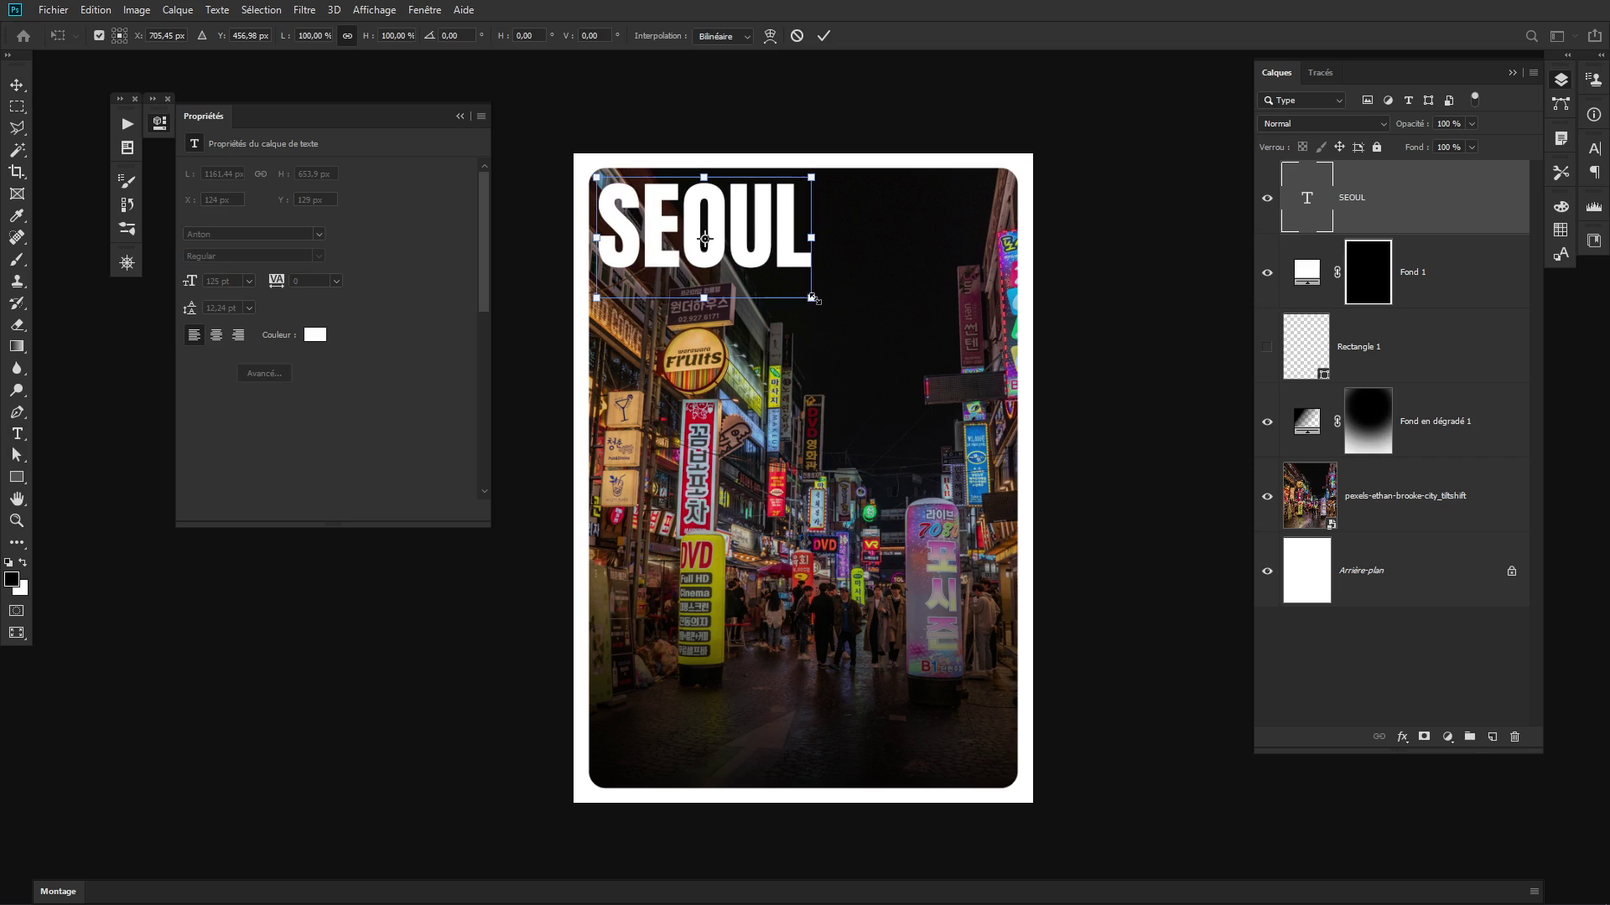
left_click_drag(812, 297, 1033, 387)
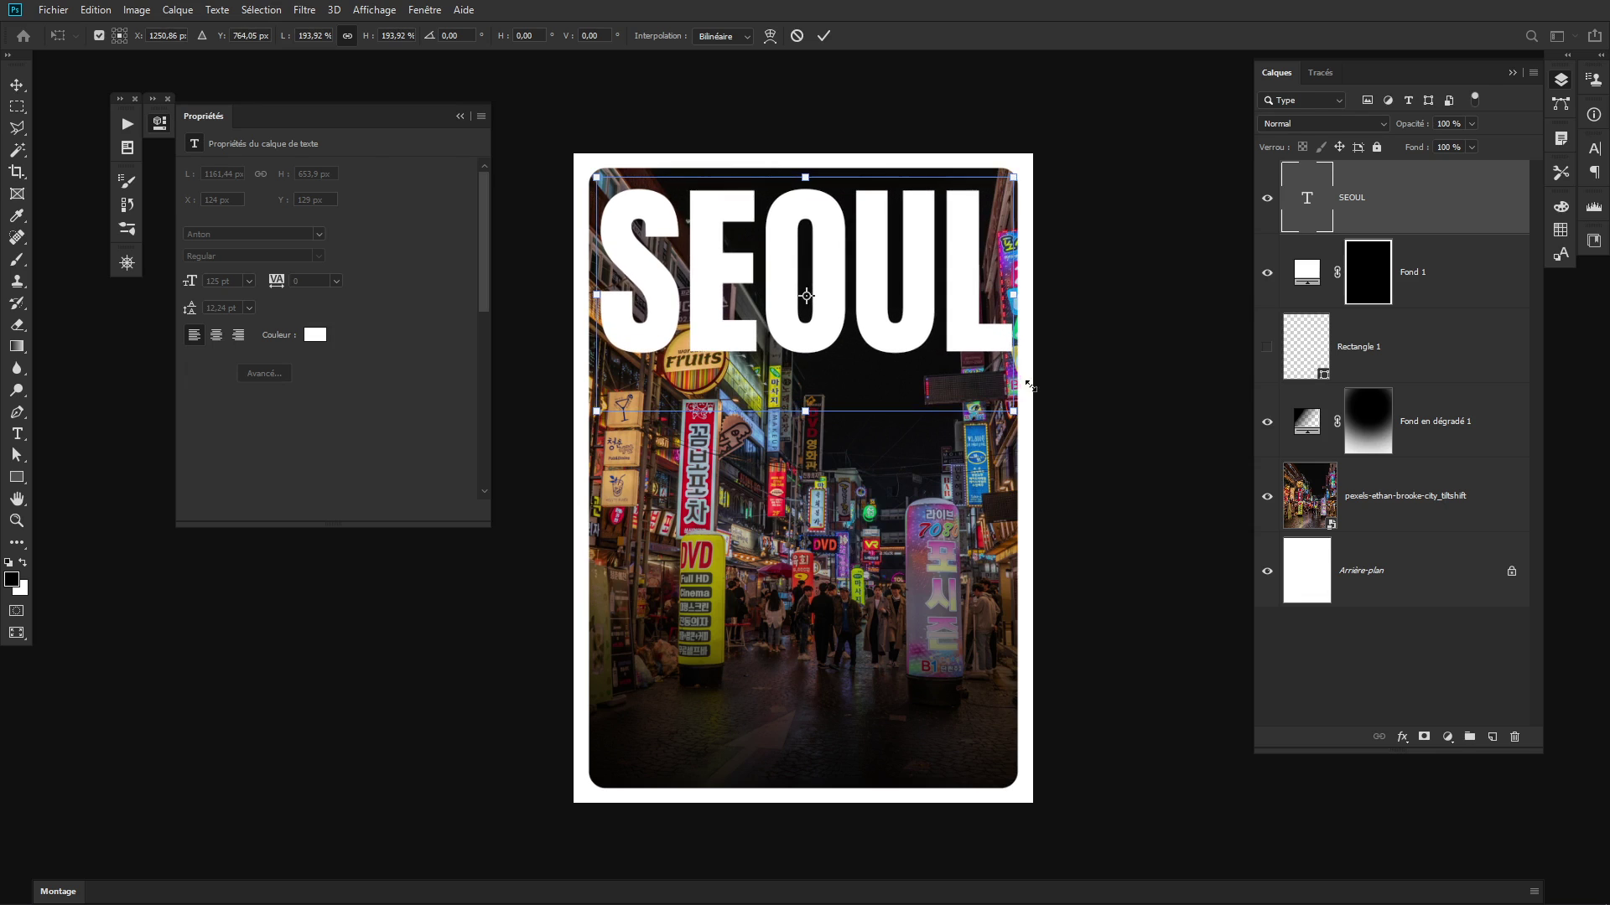
left_click_drag(943, 233, 941, 225)
key("Return")
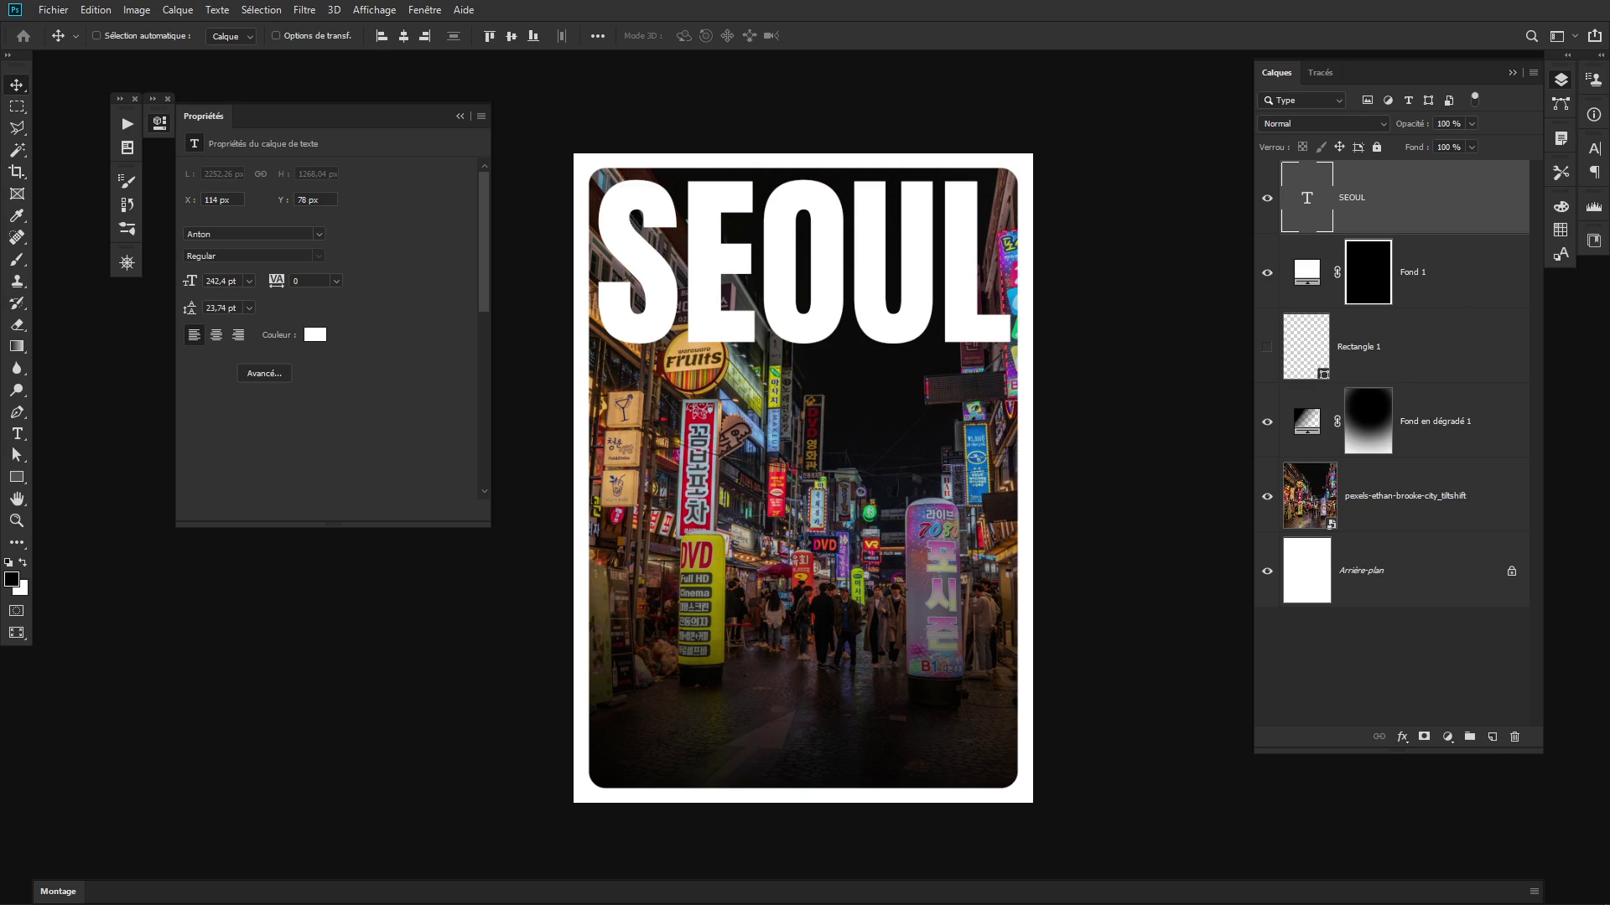
Switch to Firefox in full screen, search the web for "google font" and open the Google Fonts site
key("alt+Tab")
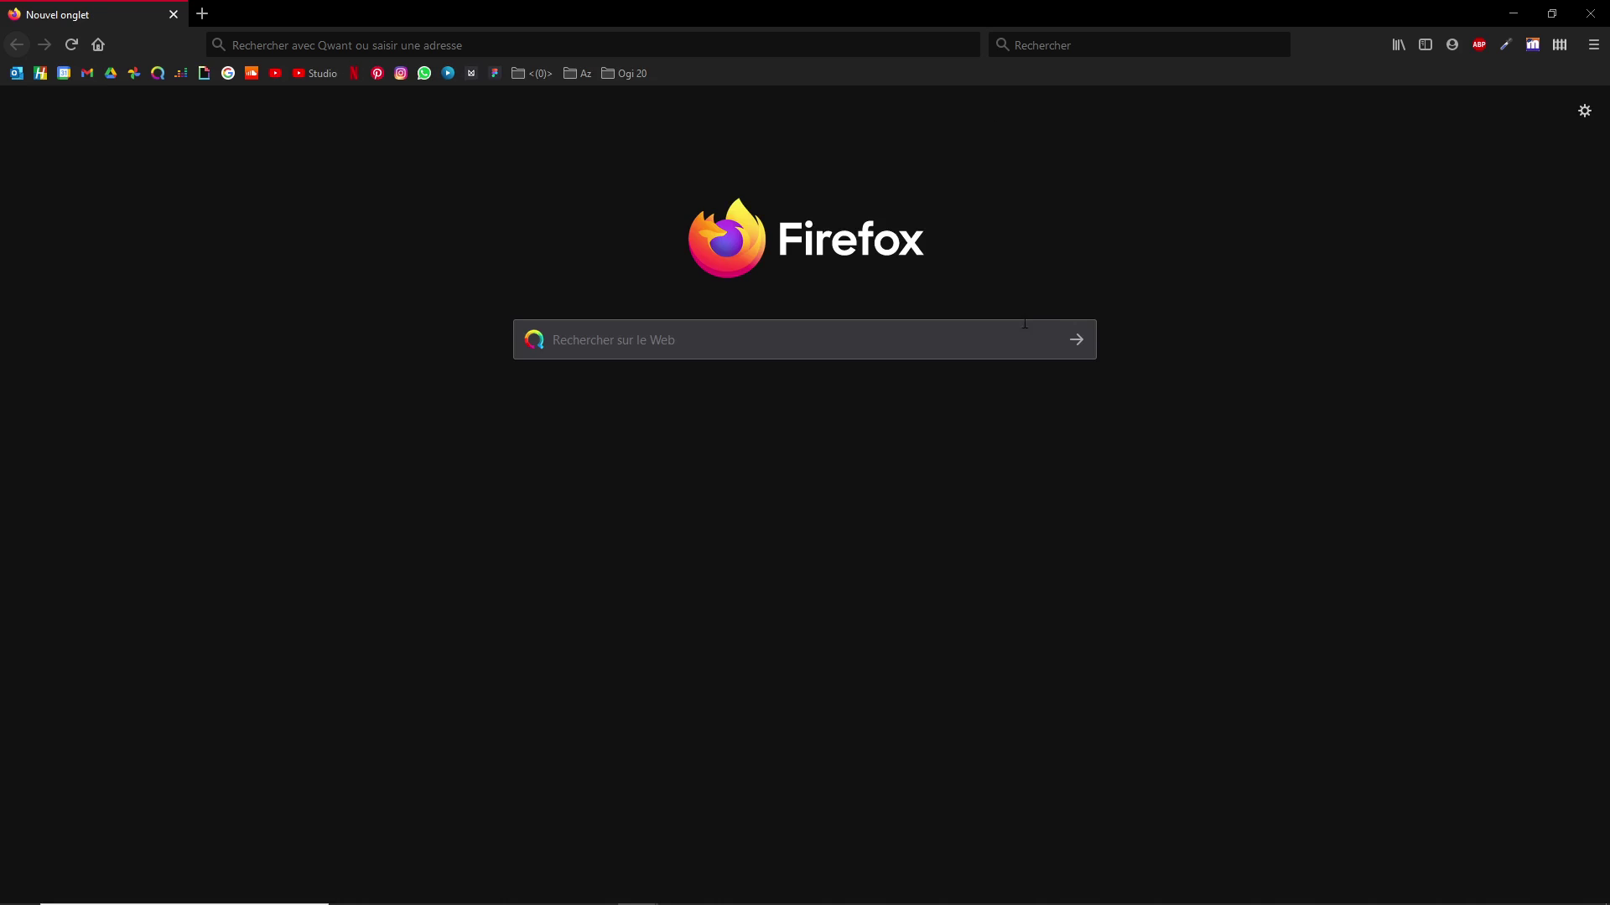
key("F11")
left_click(707, 262)
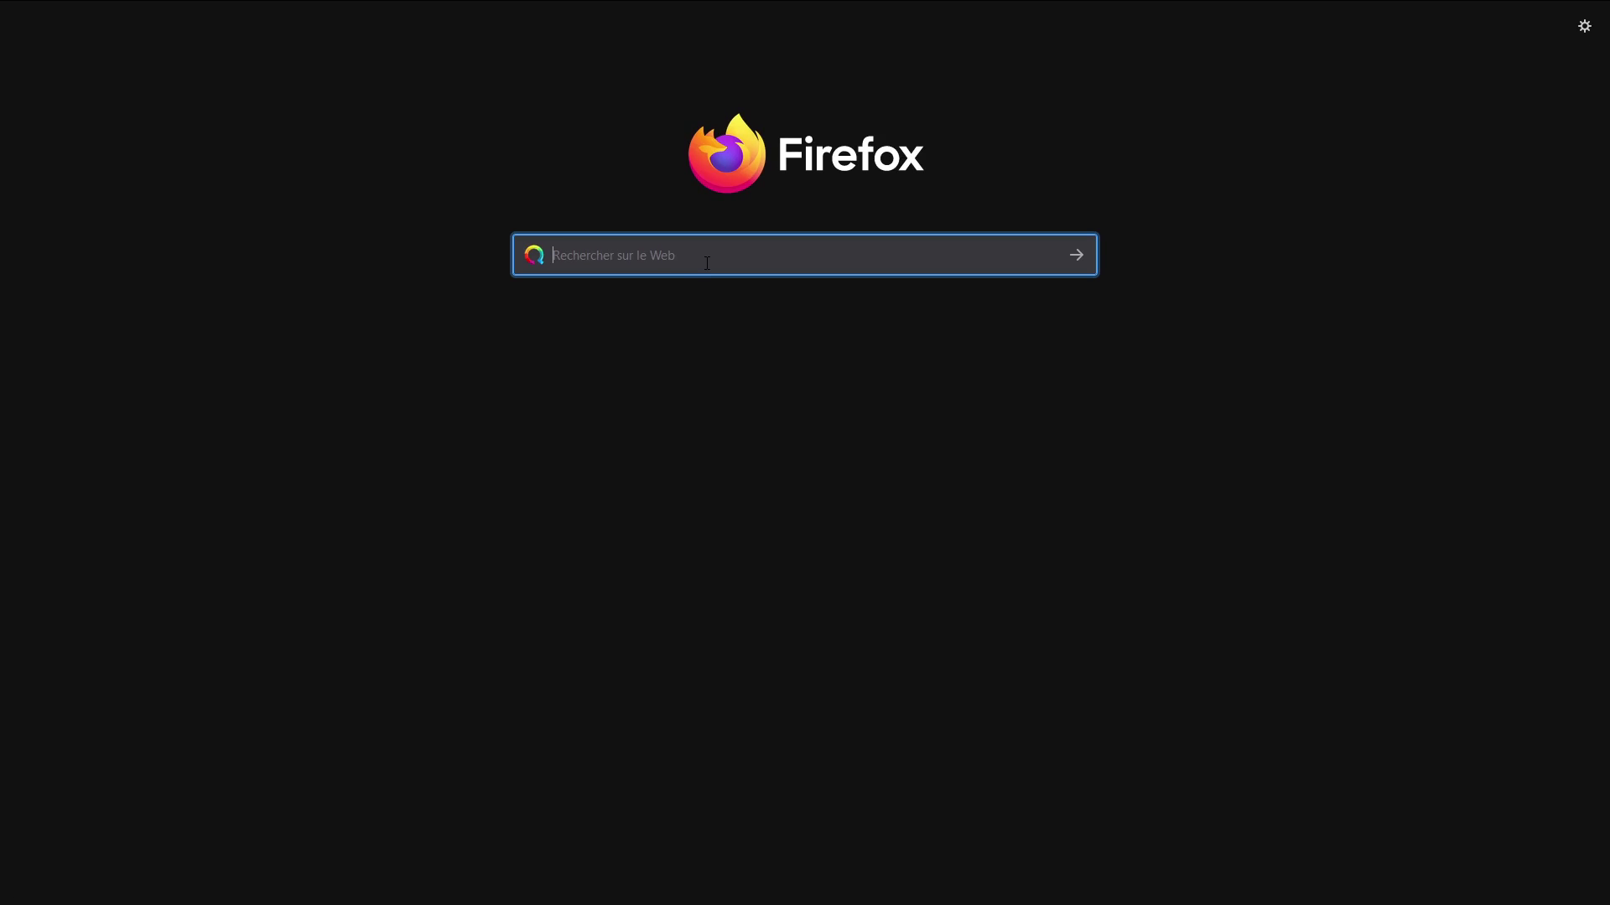
type("google font")
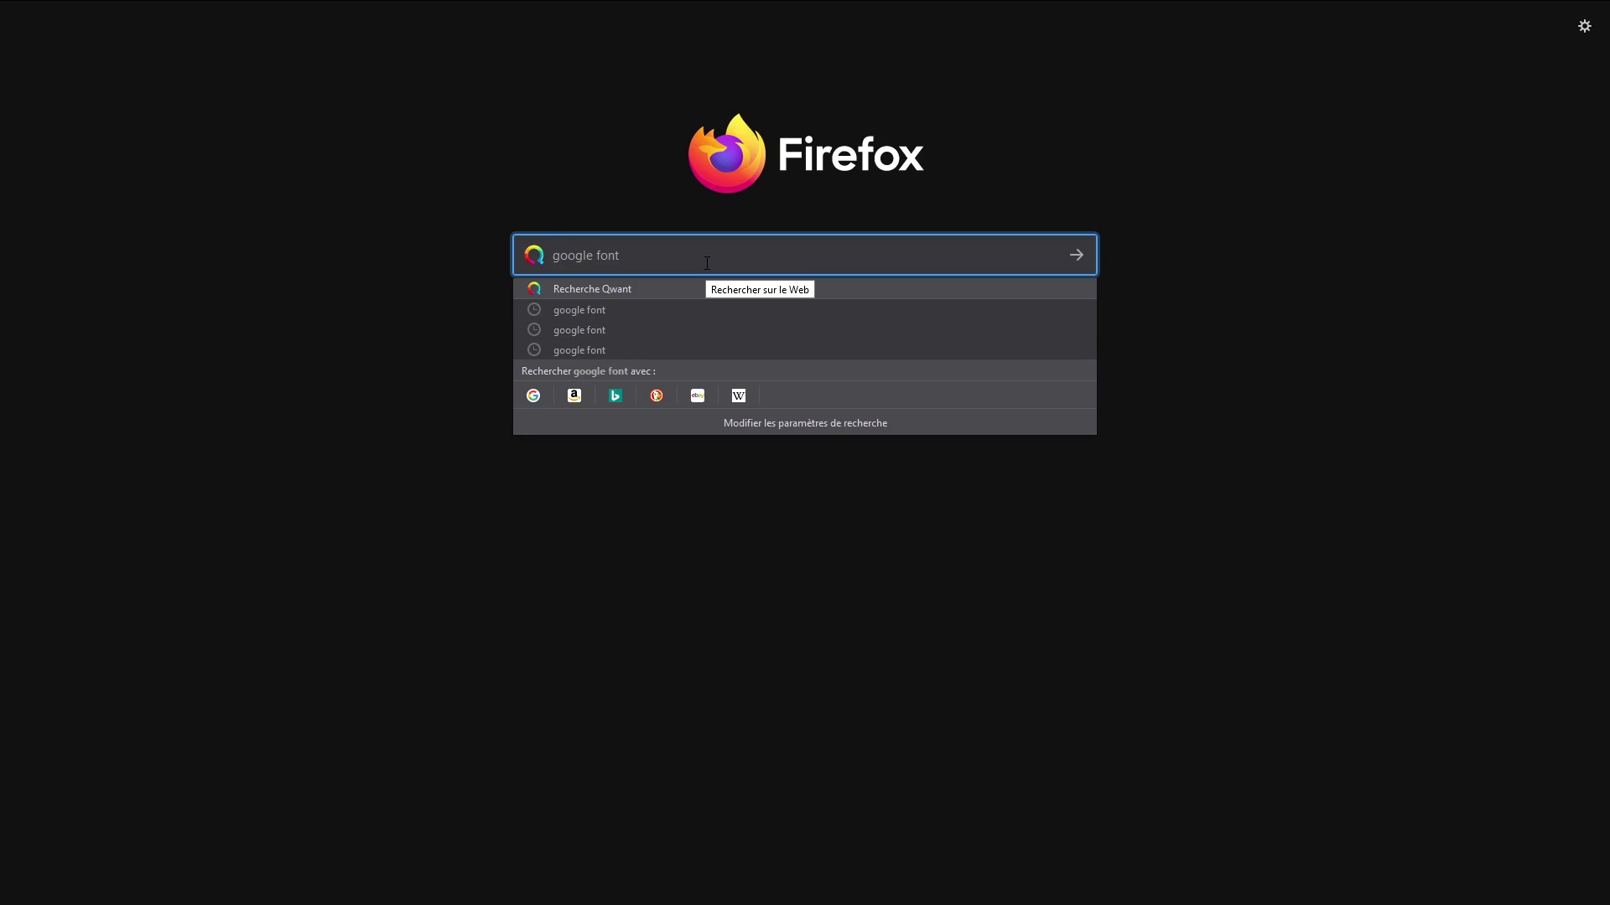
key("Return")
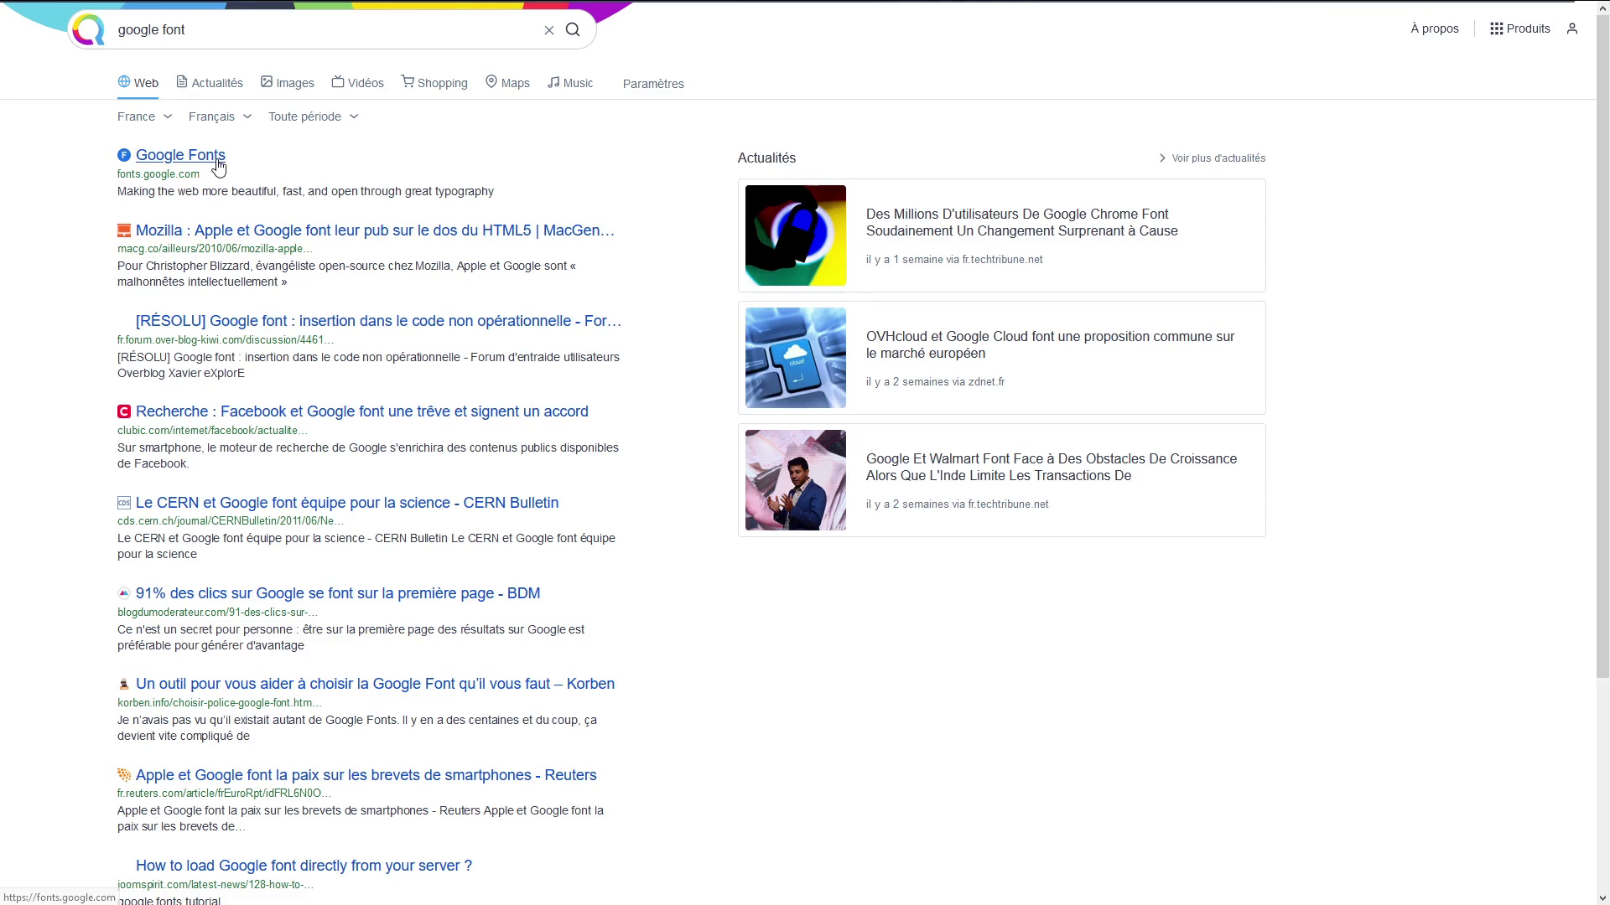
left_click(200, 166)
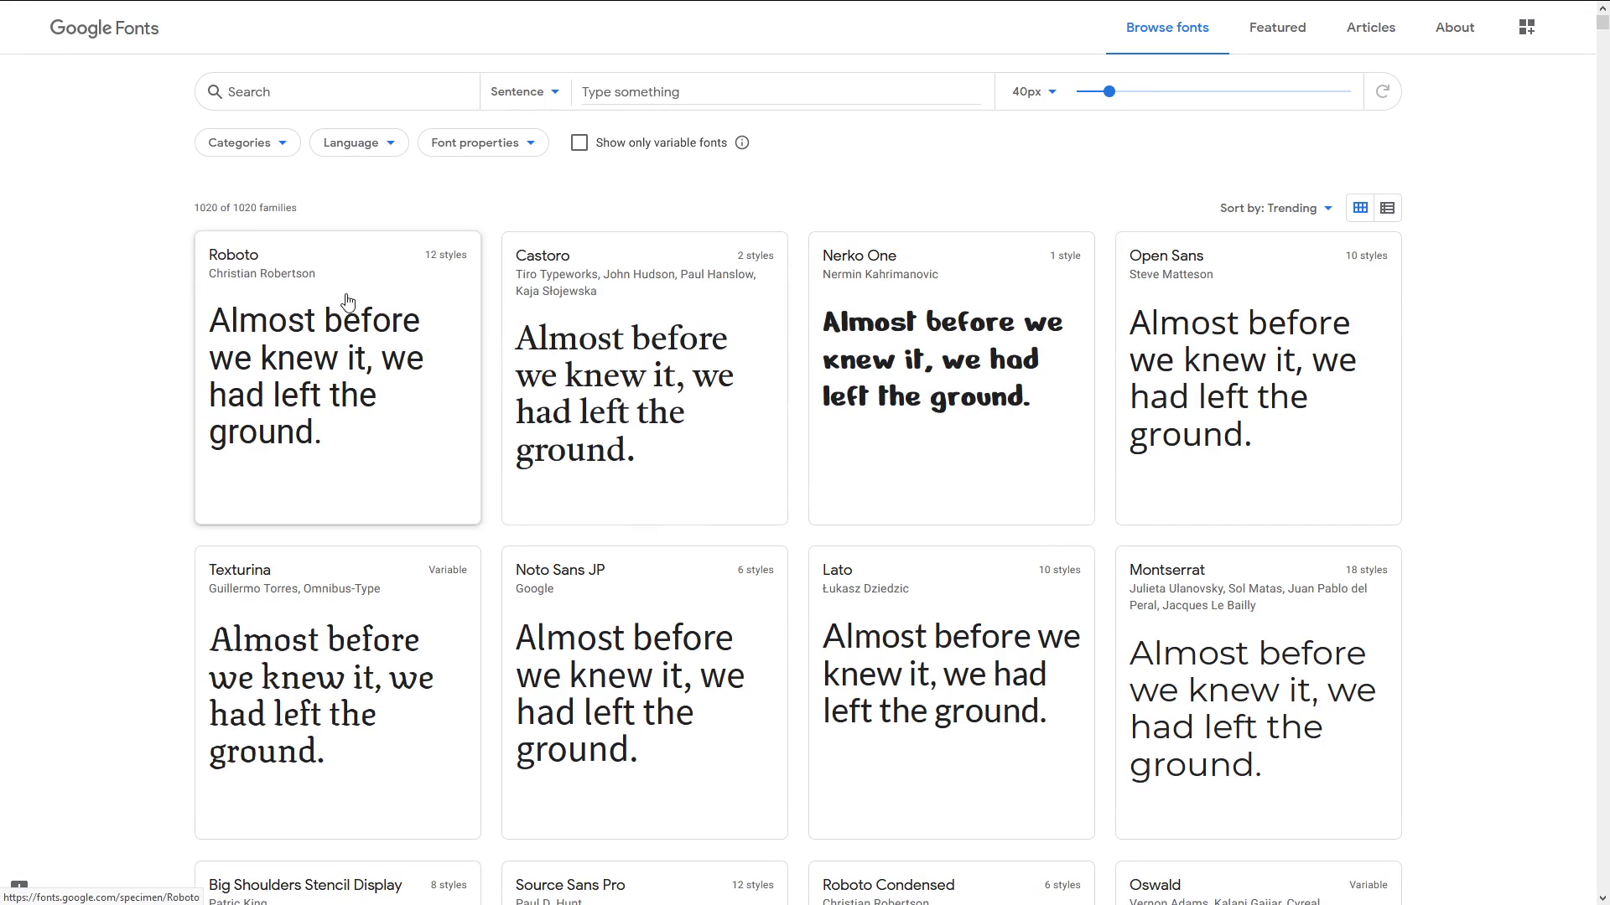
Find the Anton family on Google Fonts and examine its licence, popular pairings and the paired Roboto's style options
left_click(277, 106)
type("anton")
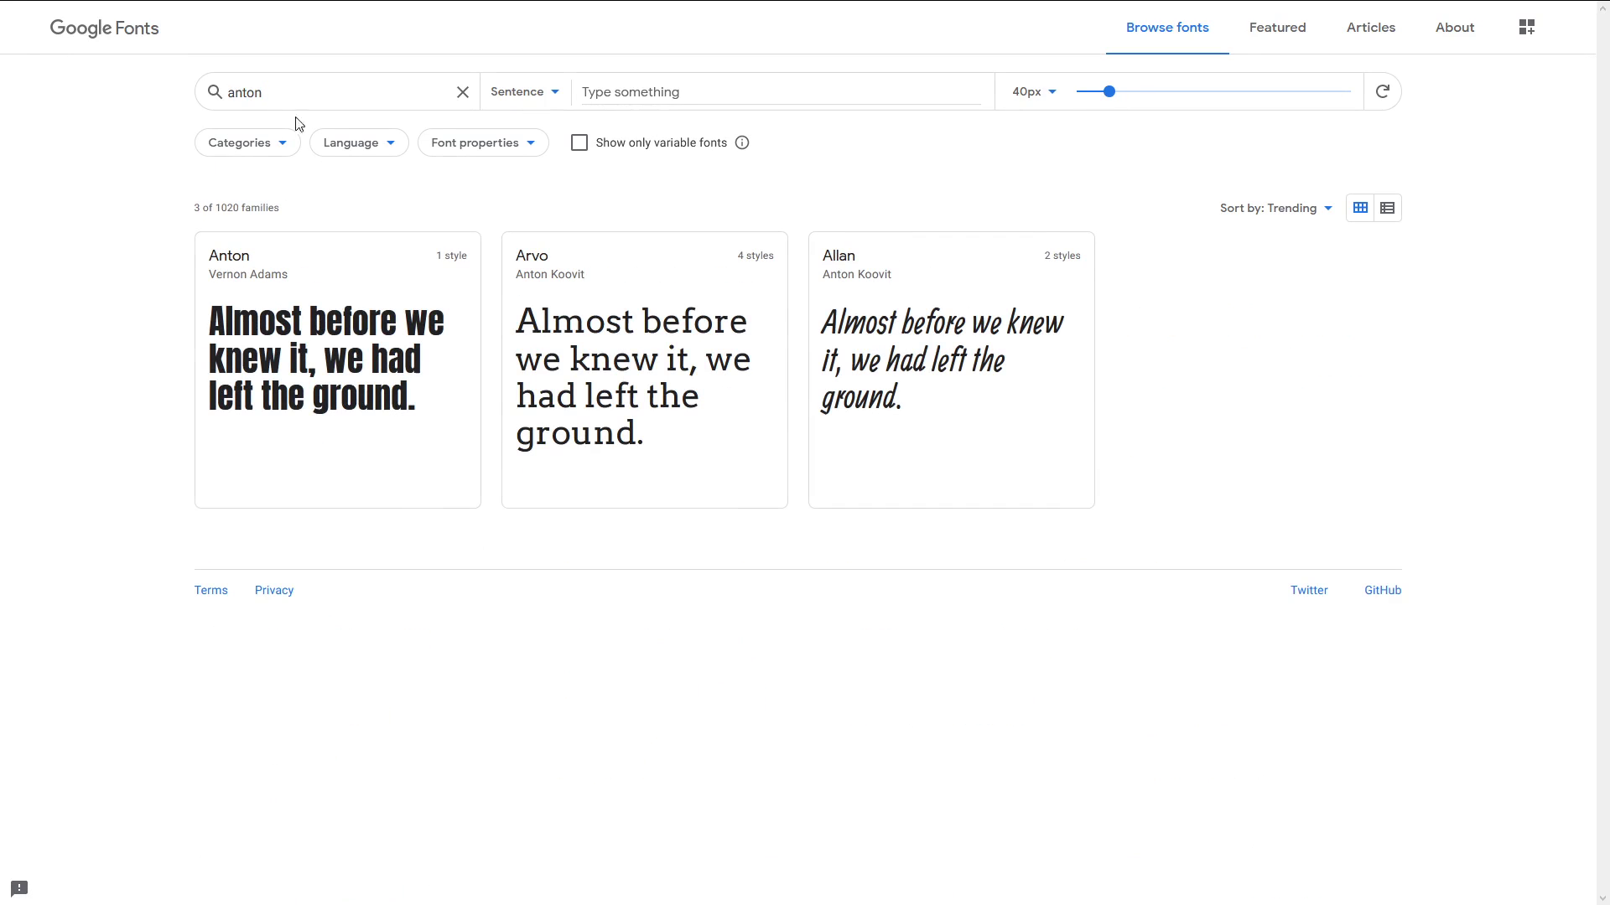
left_click(322, 289)
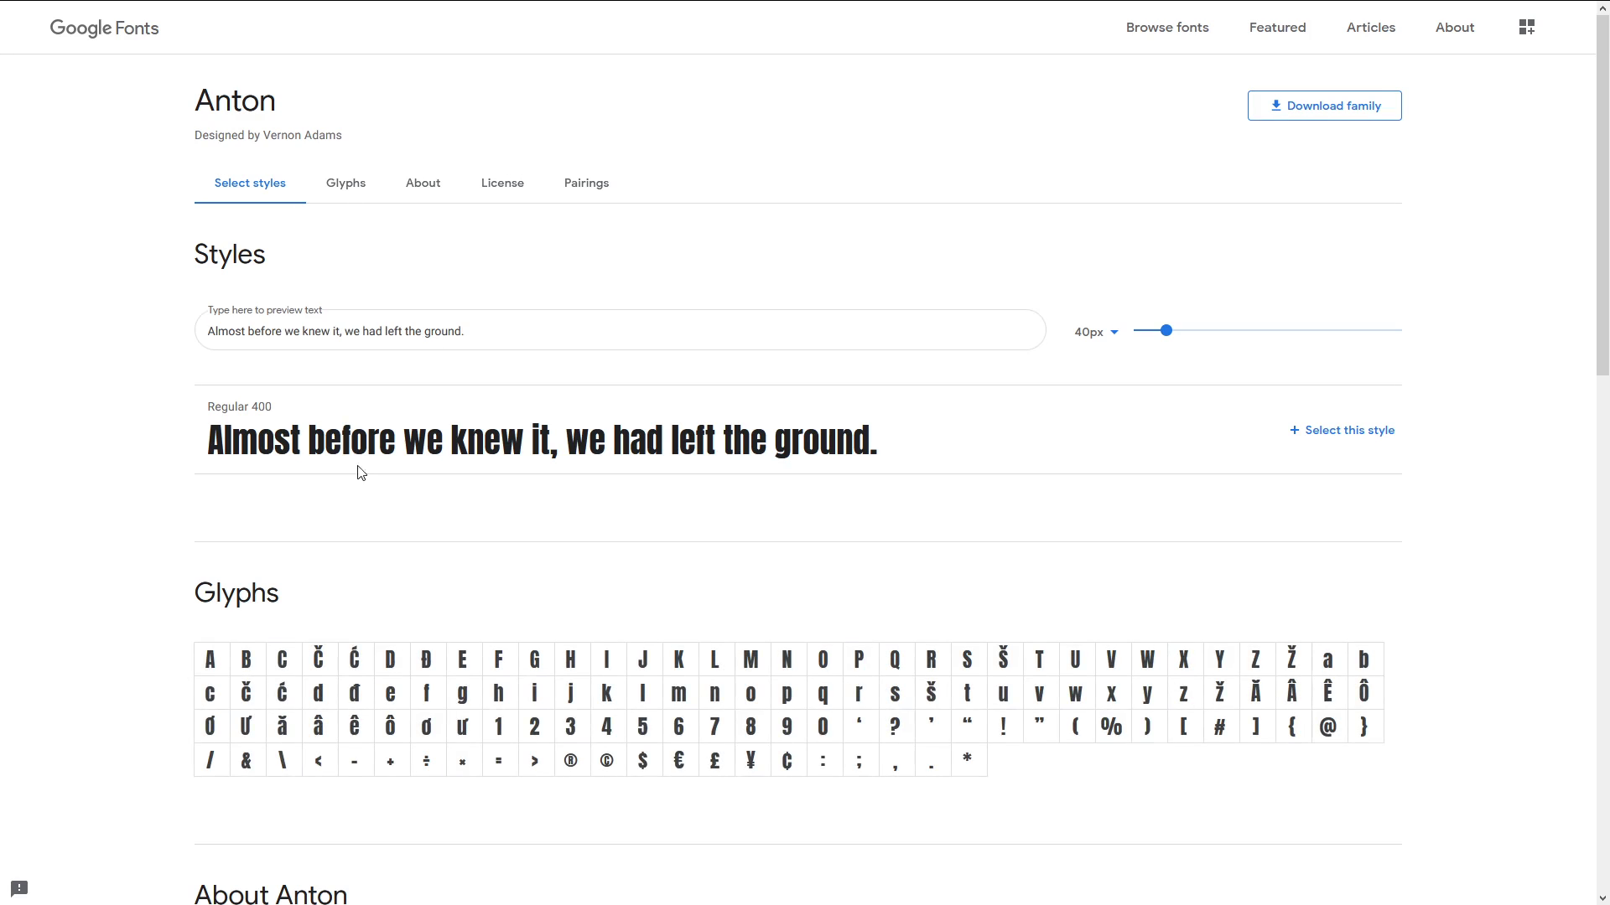
scroll(305, 456, "down", 12)
scroll(309, 455, "down", 1)
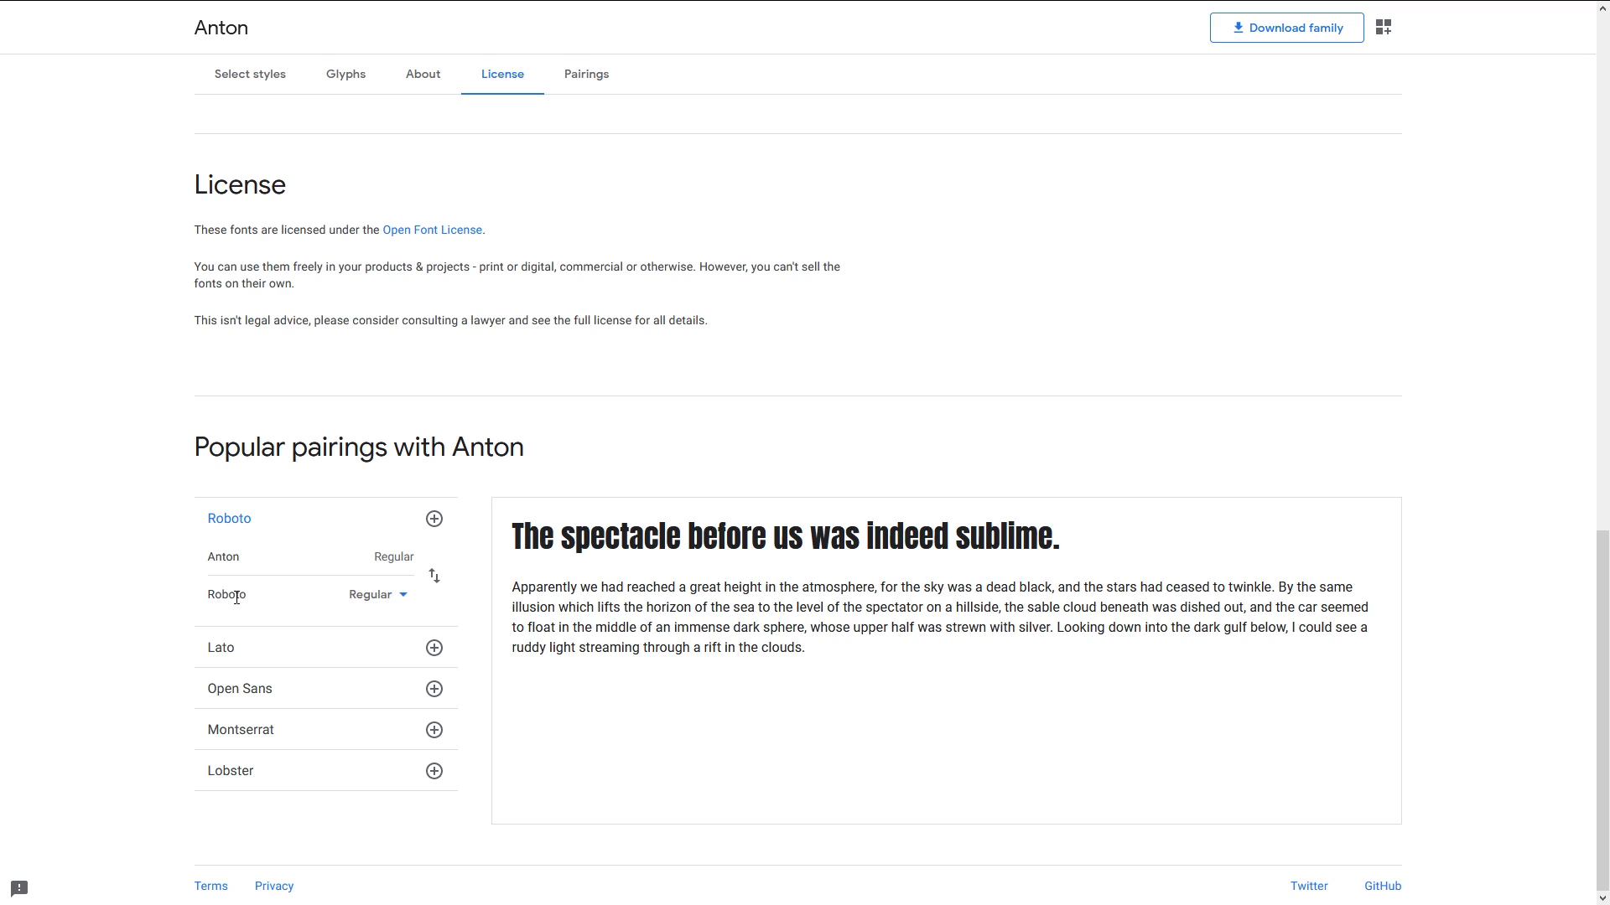
left_click(397, 595)
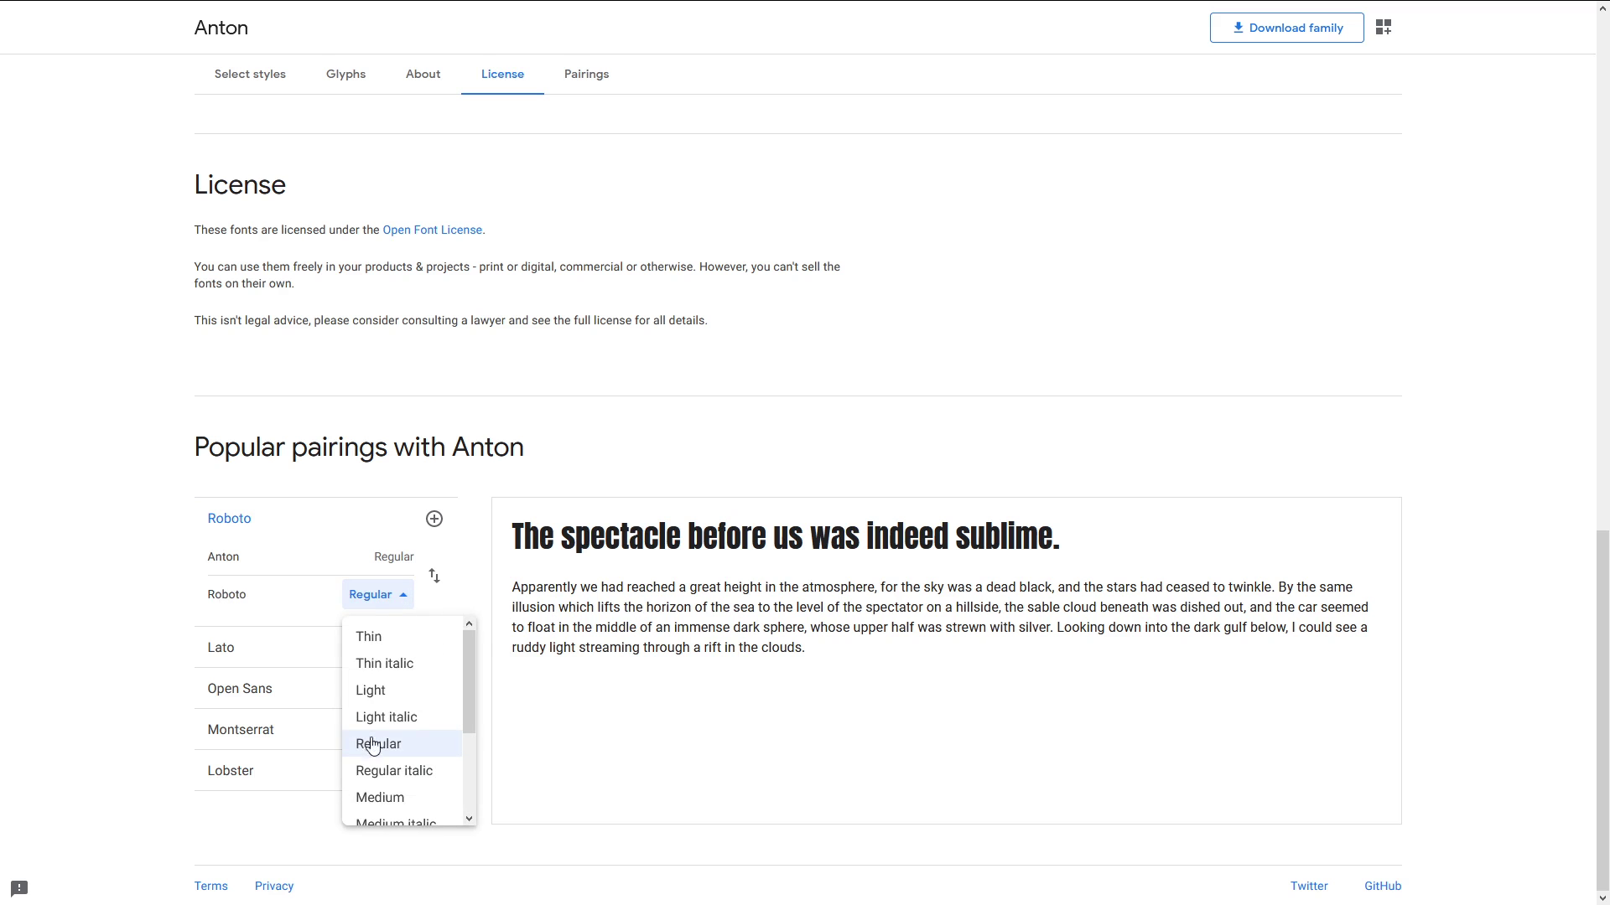
left_click(133, 616)
scroll(585, 350, "up", 14)
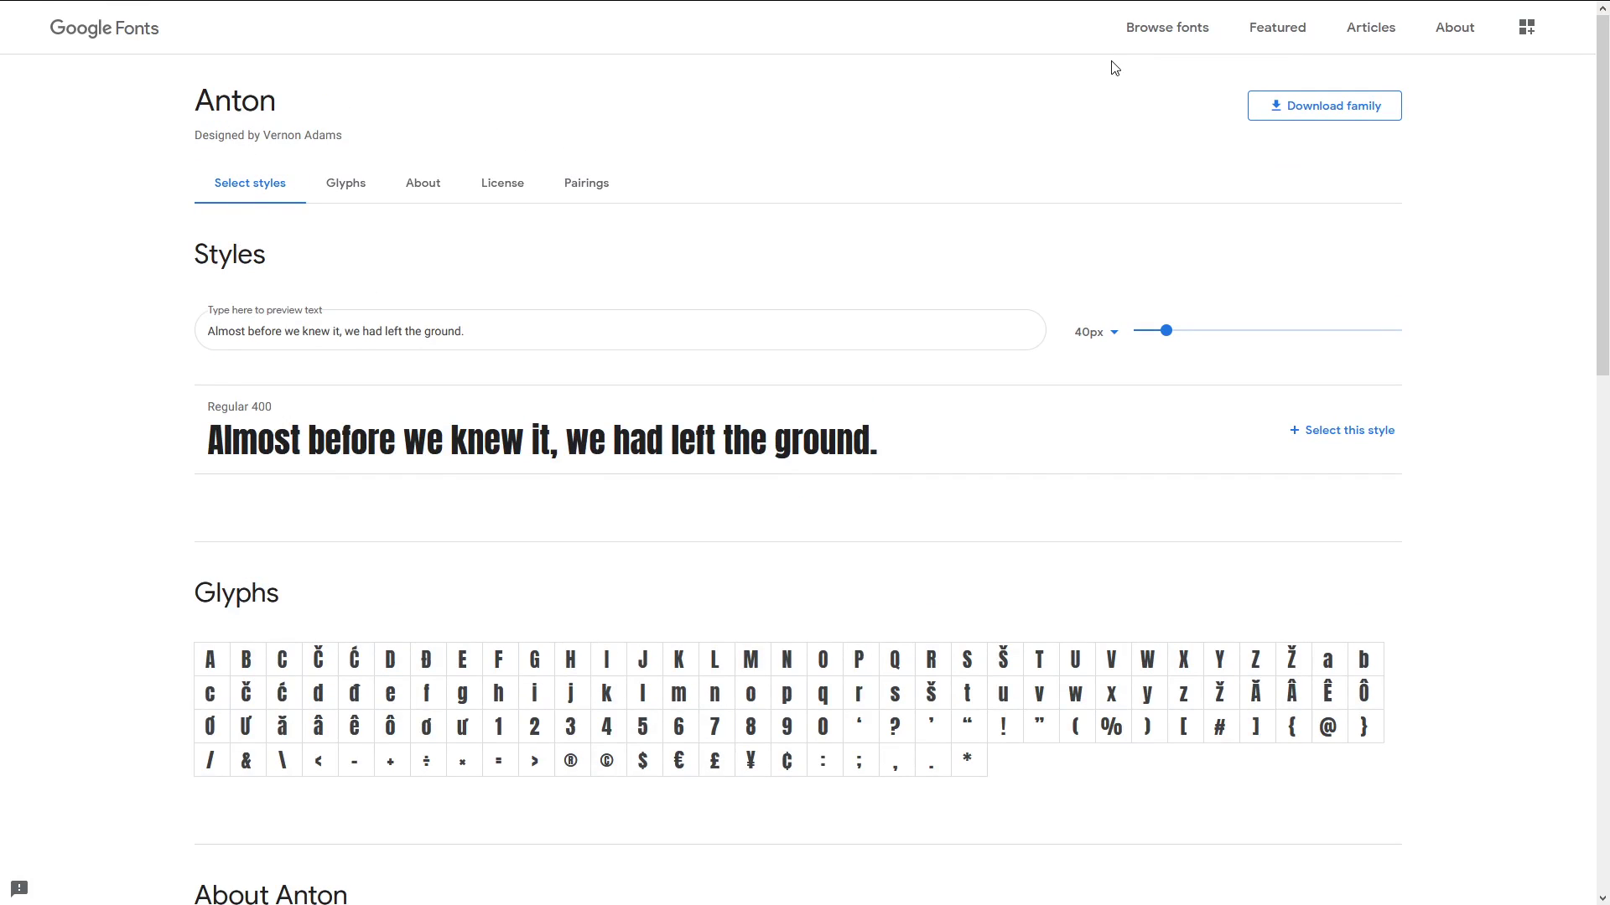
Find the Roboto family on Google Fonts and download it, saving the zip file
left_click(1166, 37)
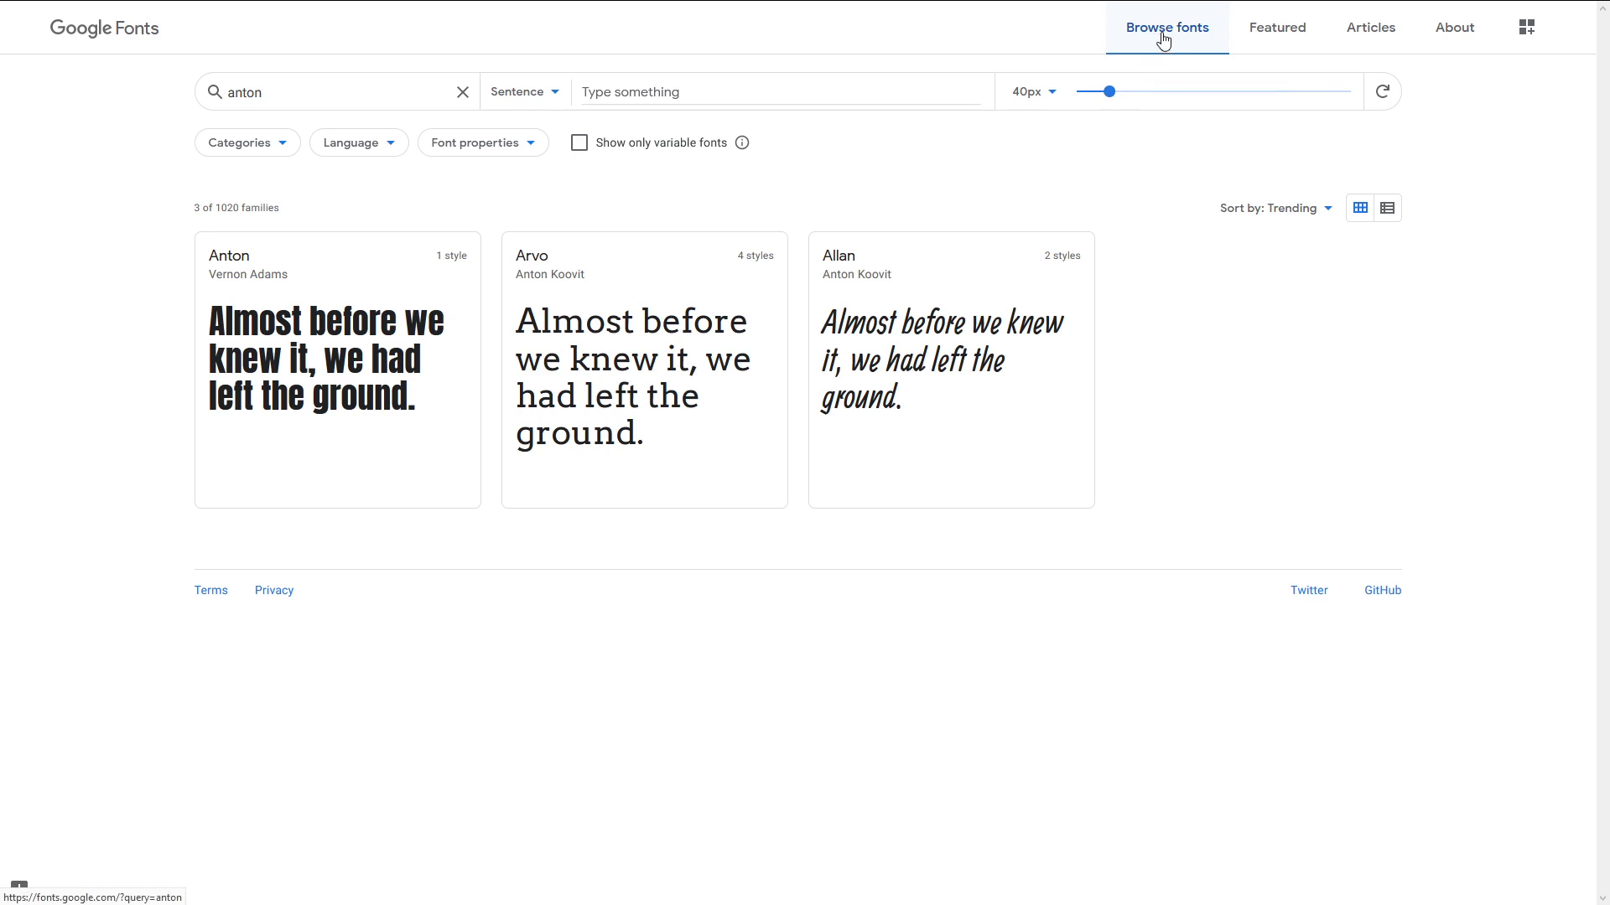
left_click_drag(324, 99, 208, 94)
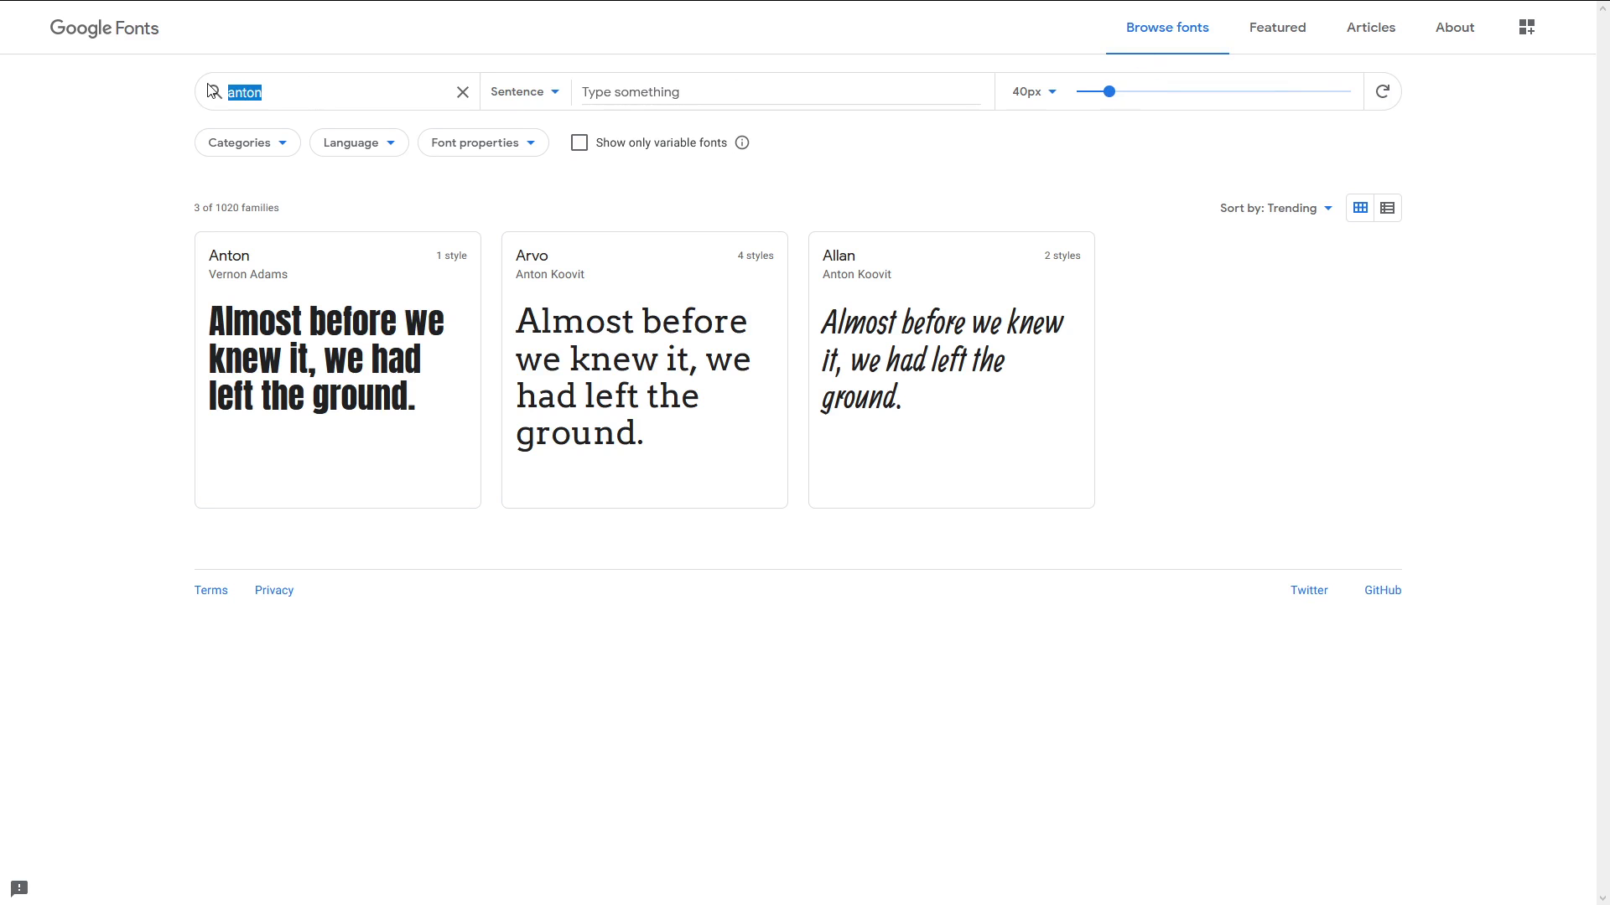
type("roboto")
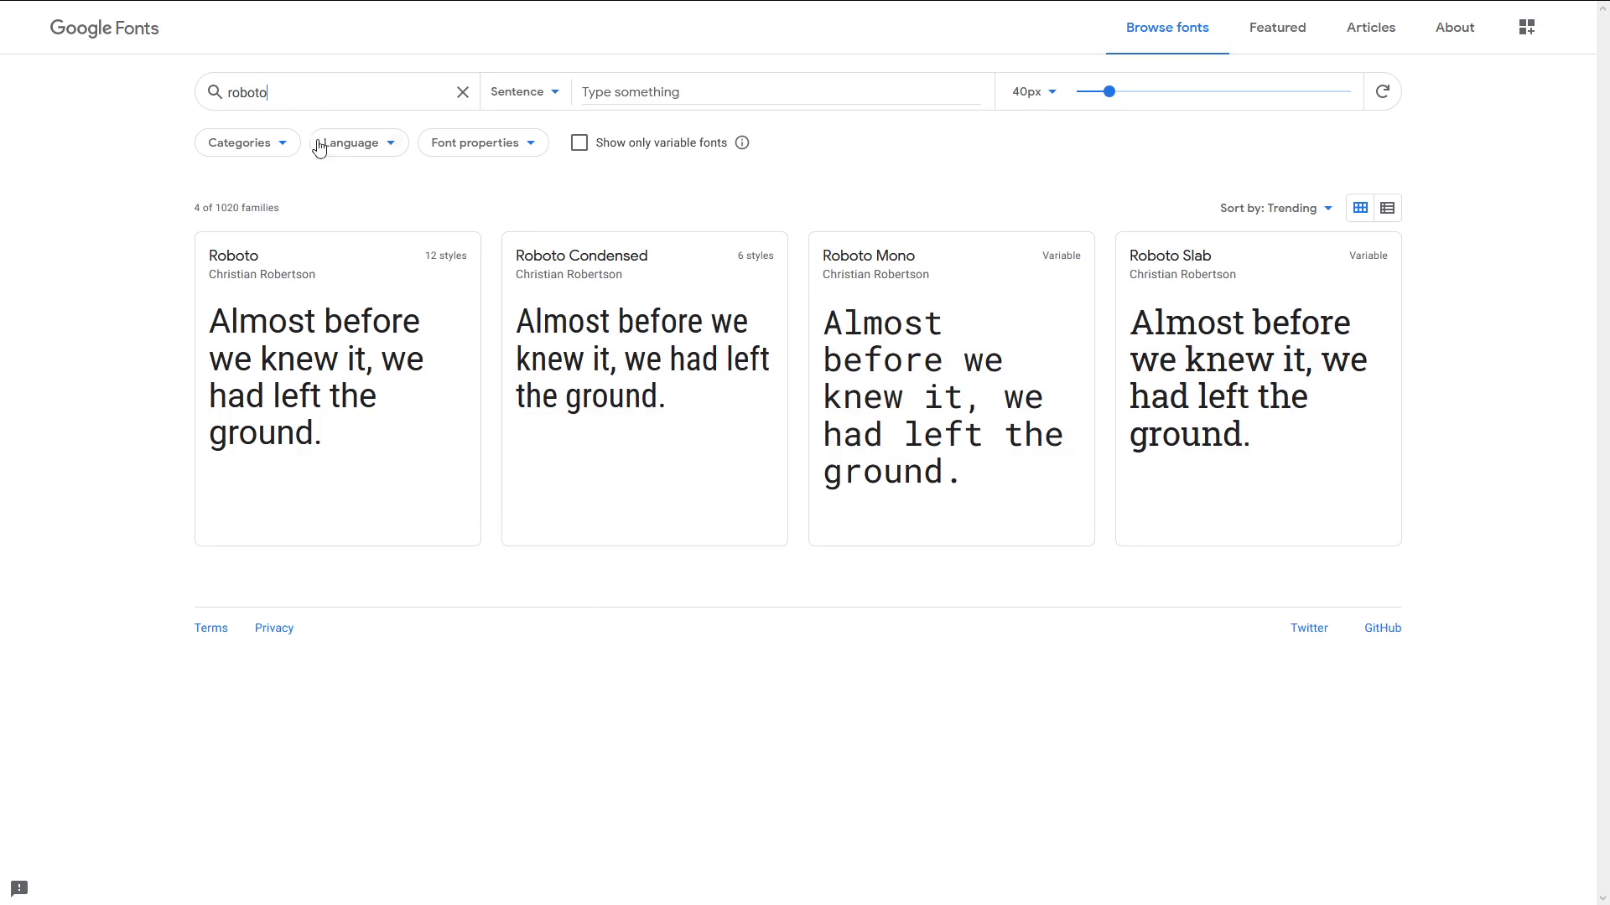
left_click(324, 349)
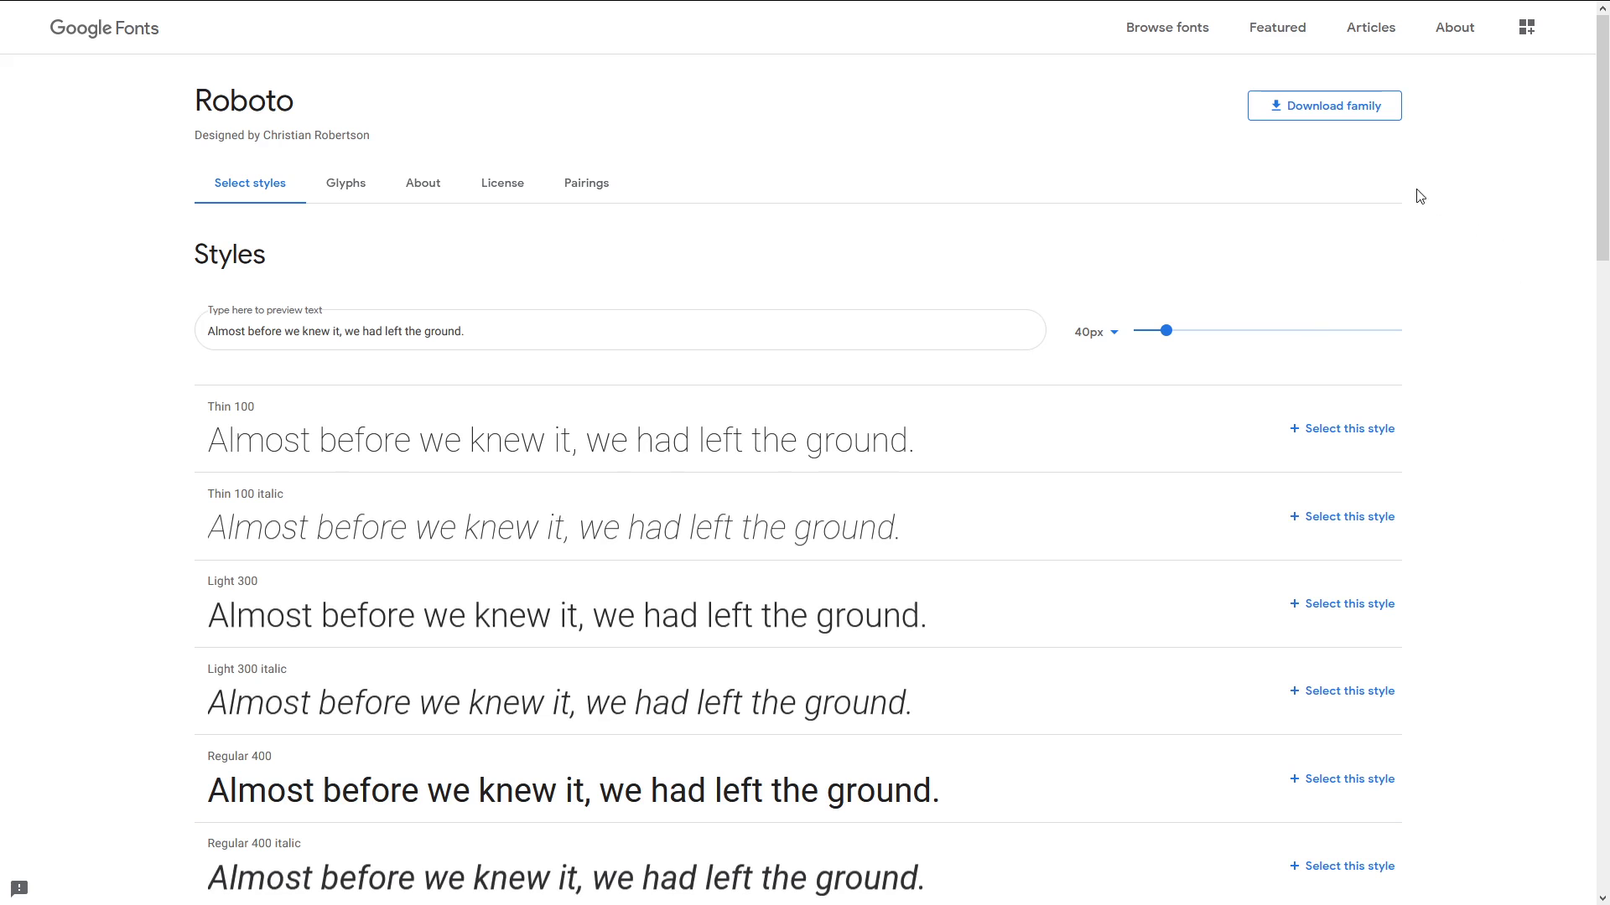
left_click(1327, 112)
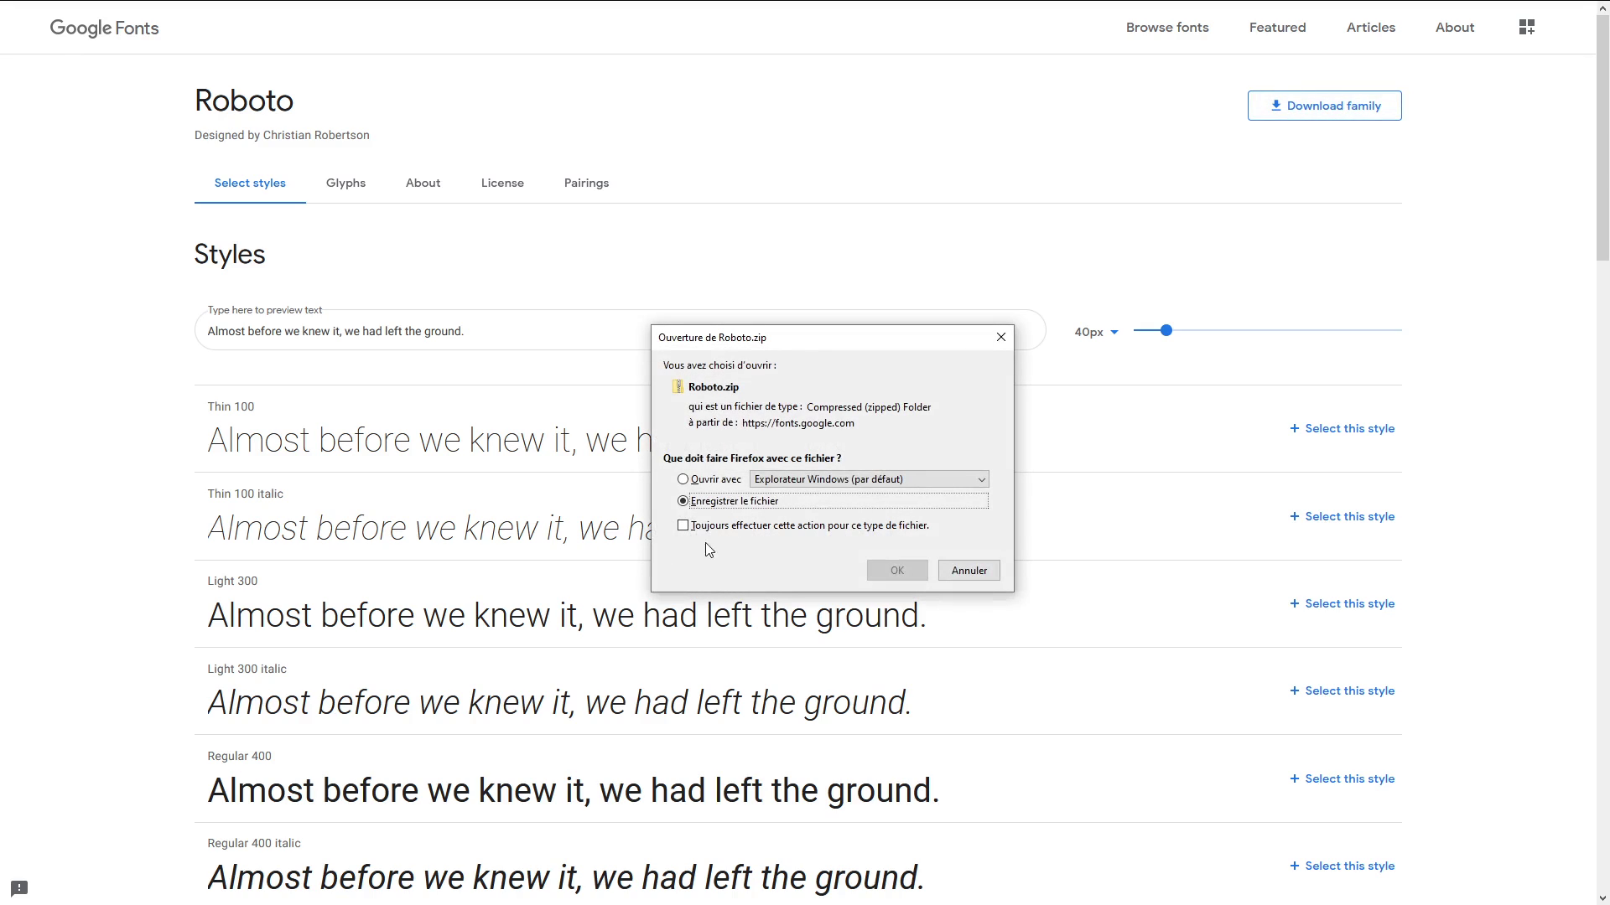
left_click(876, 573)
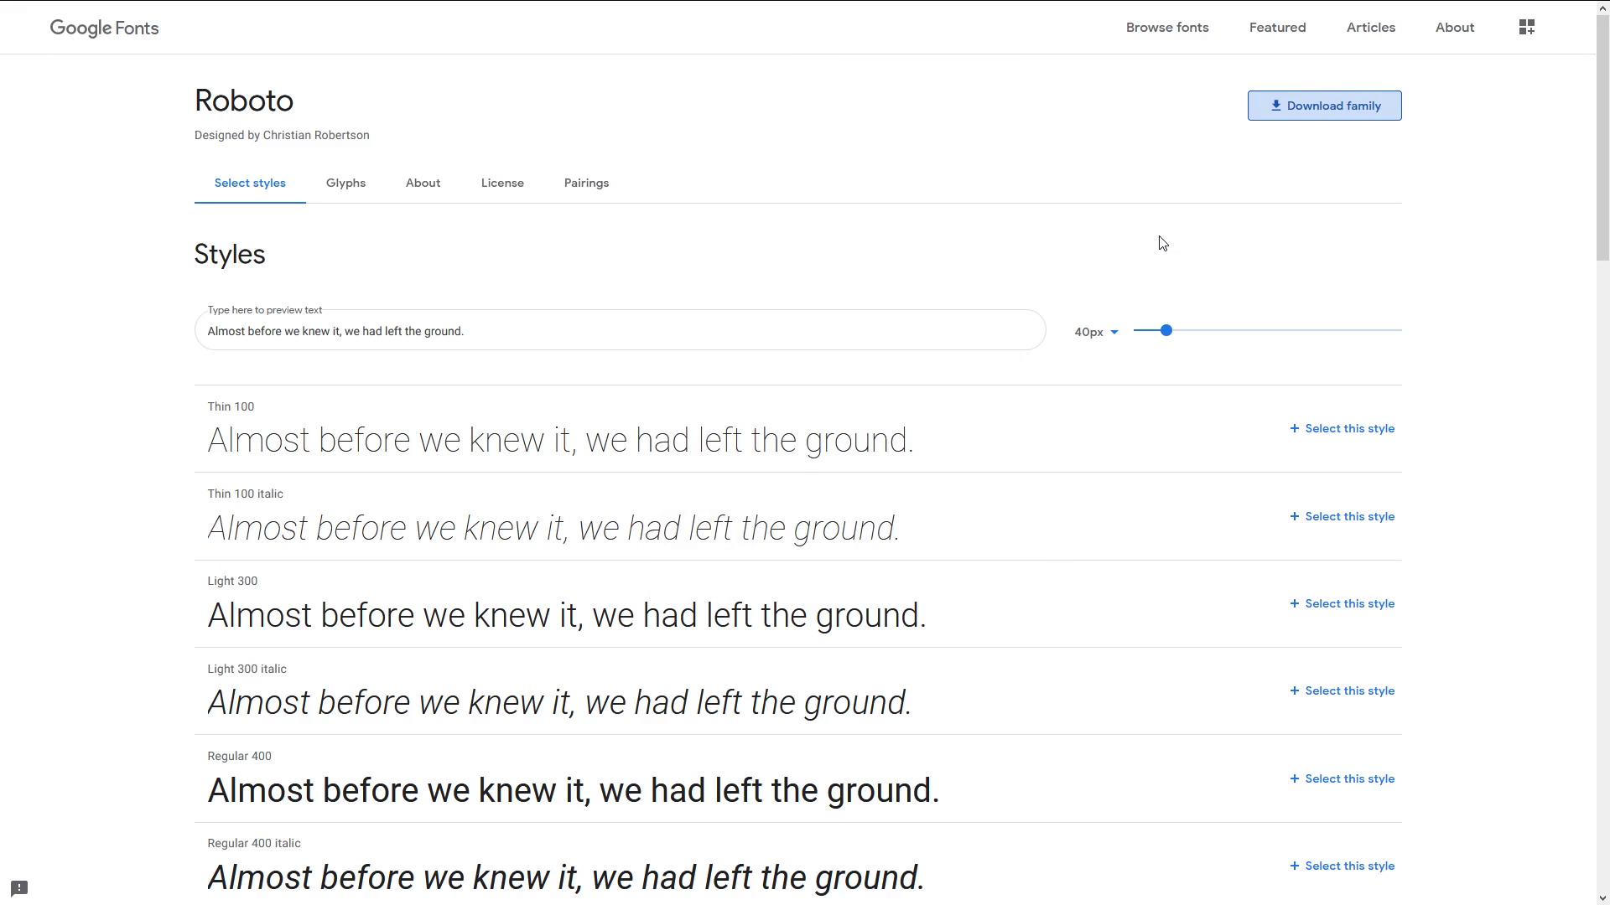
Bring the Downloads folder in File Explorer into view, extract Roboto(1).zip to the suggested folder and open the extracted folder
left_click(1190, 249)
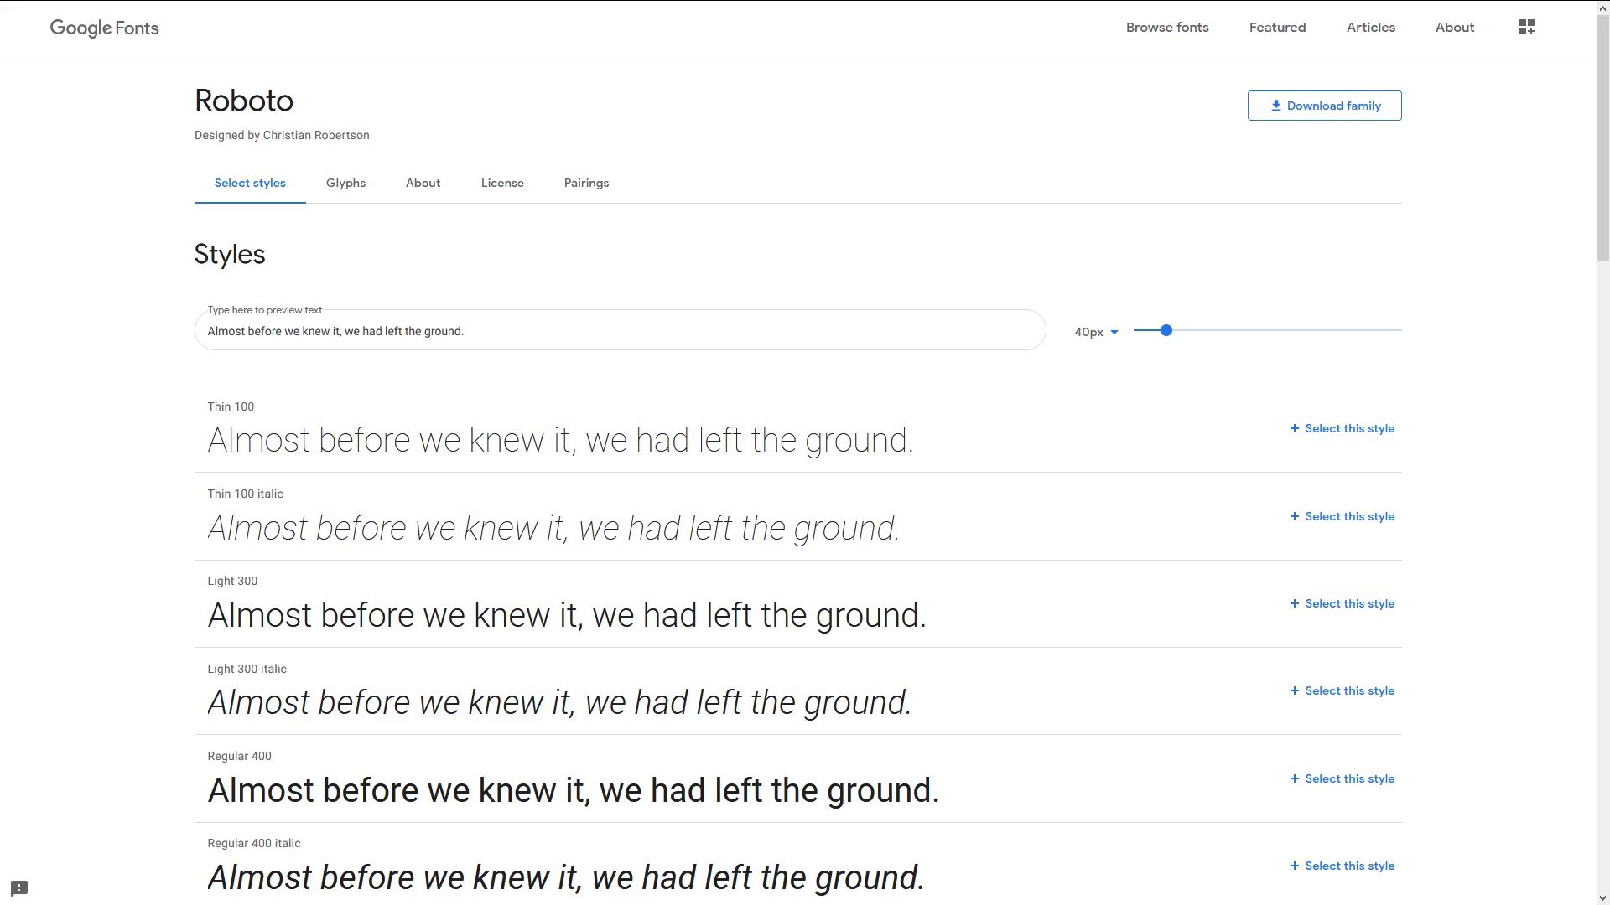
mouse_move(1608, 105)
left_mouse_down()
mouse_move(1400, 121)
mouse_move(1608, 109)
left_mouse_up()
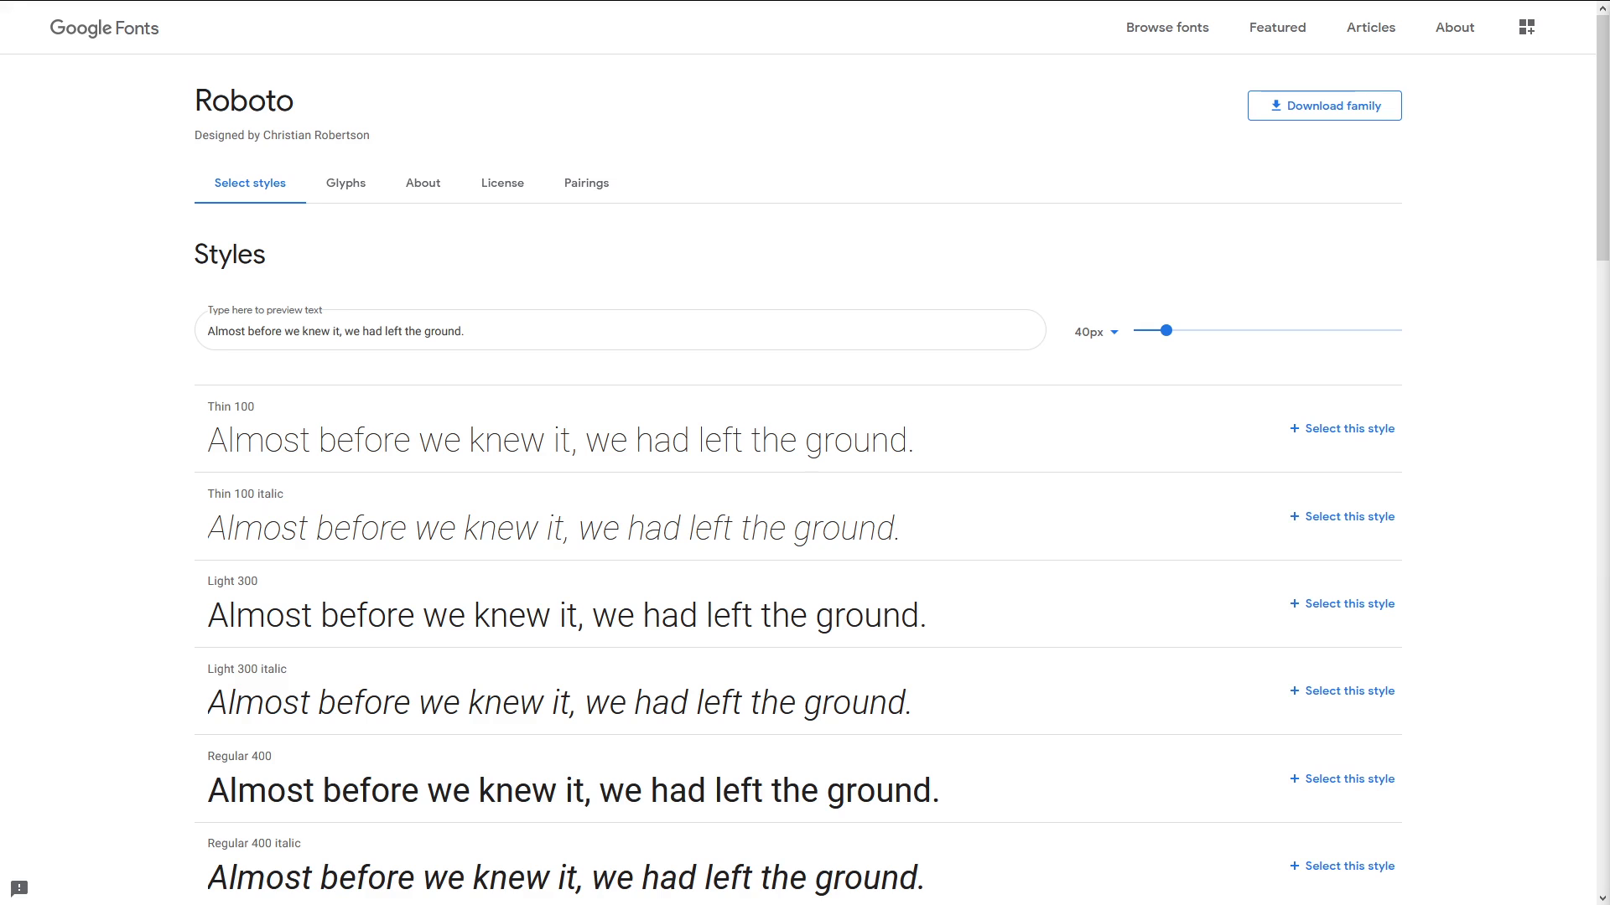
left_click_drag(1608, 113, 1525, 154)
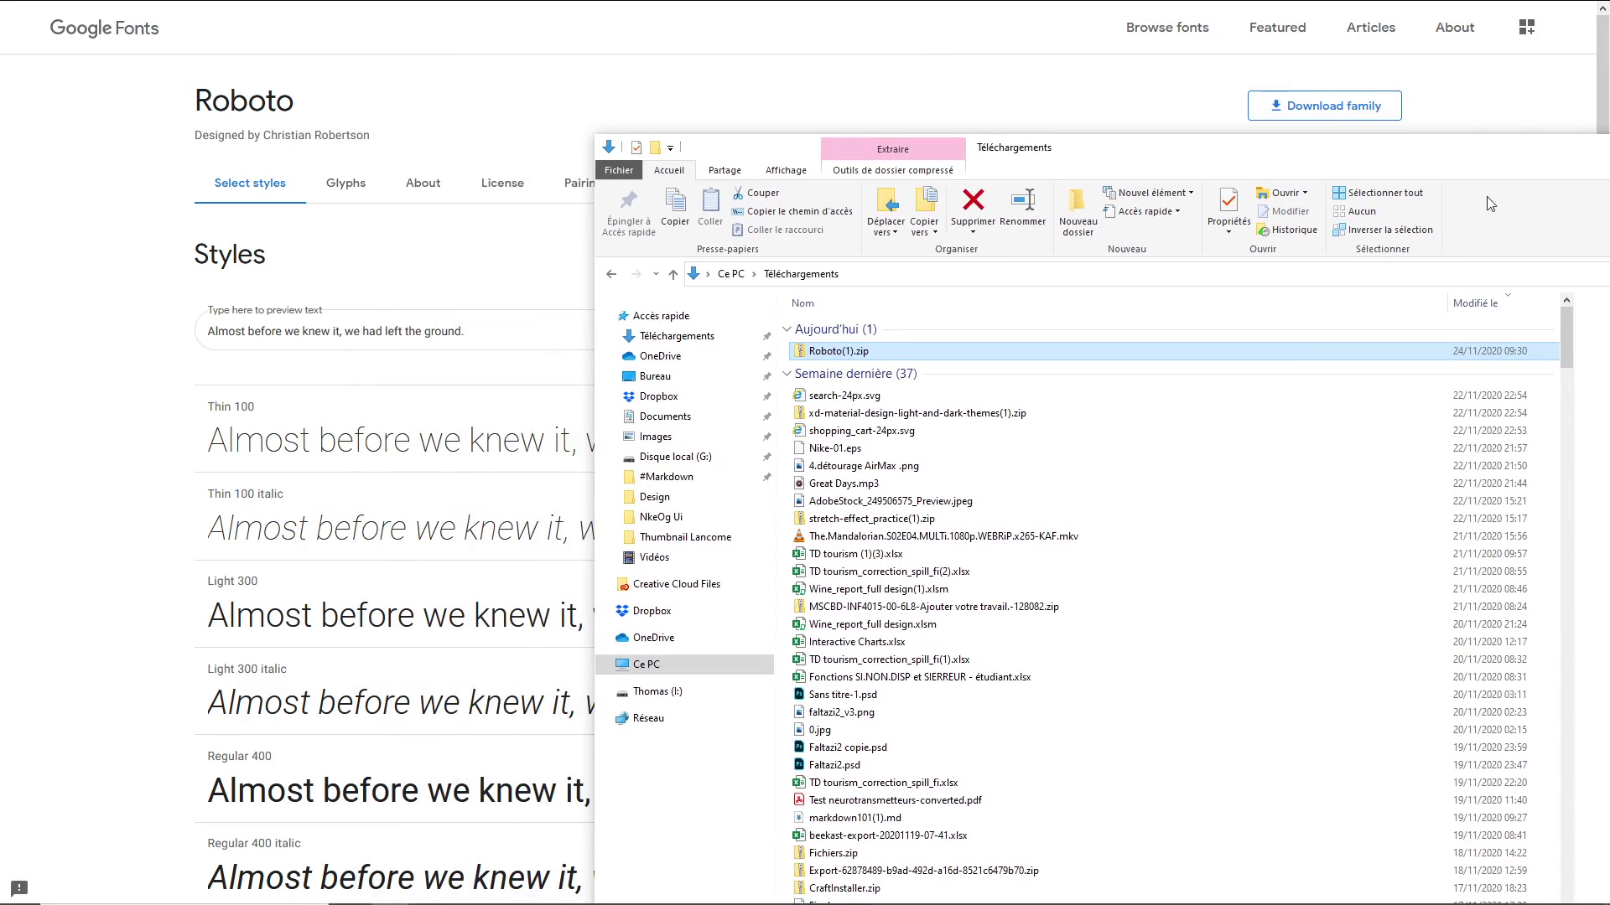
right_click(856, 356)
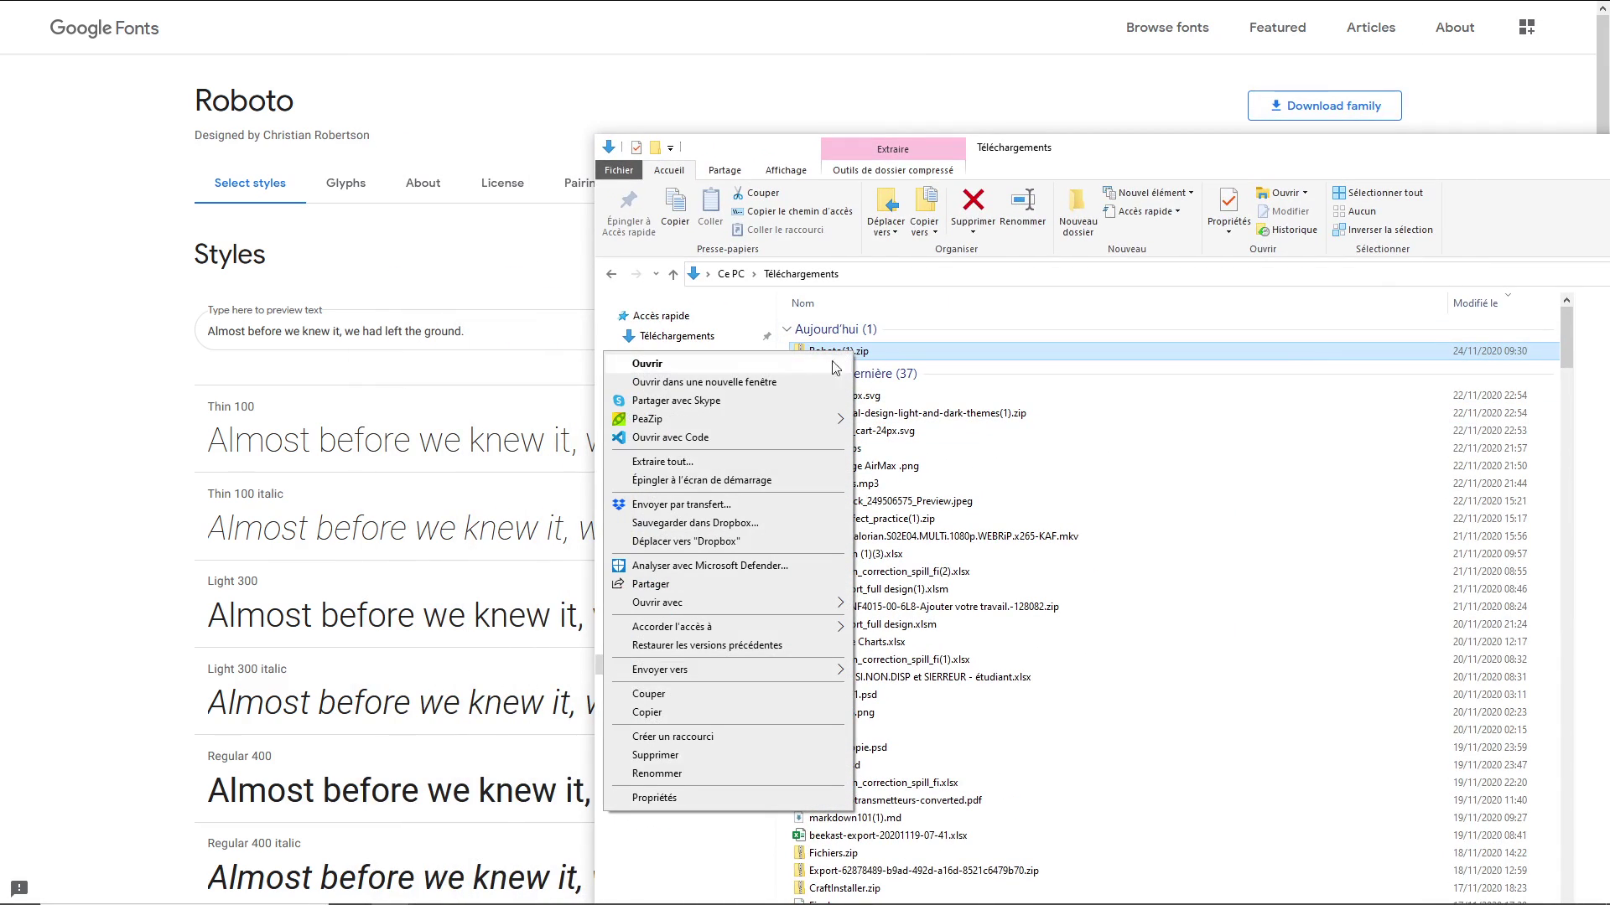
left_click(678, 464)
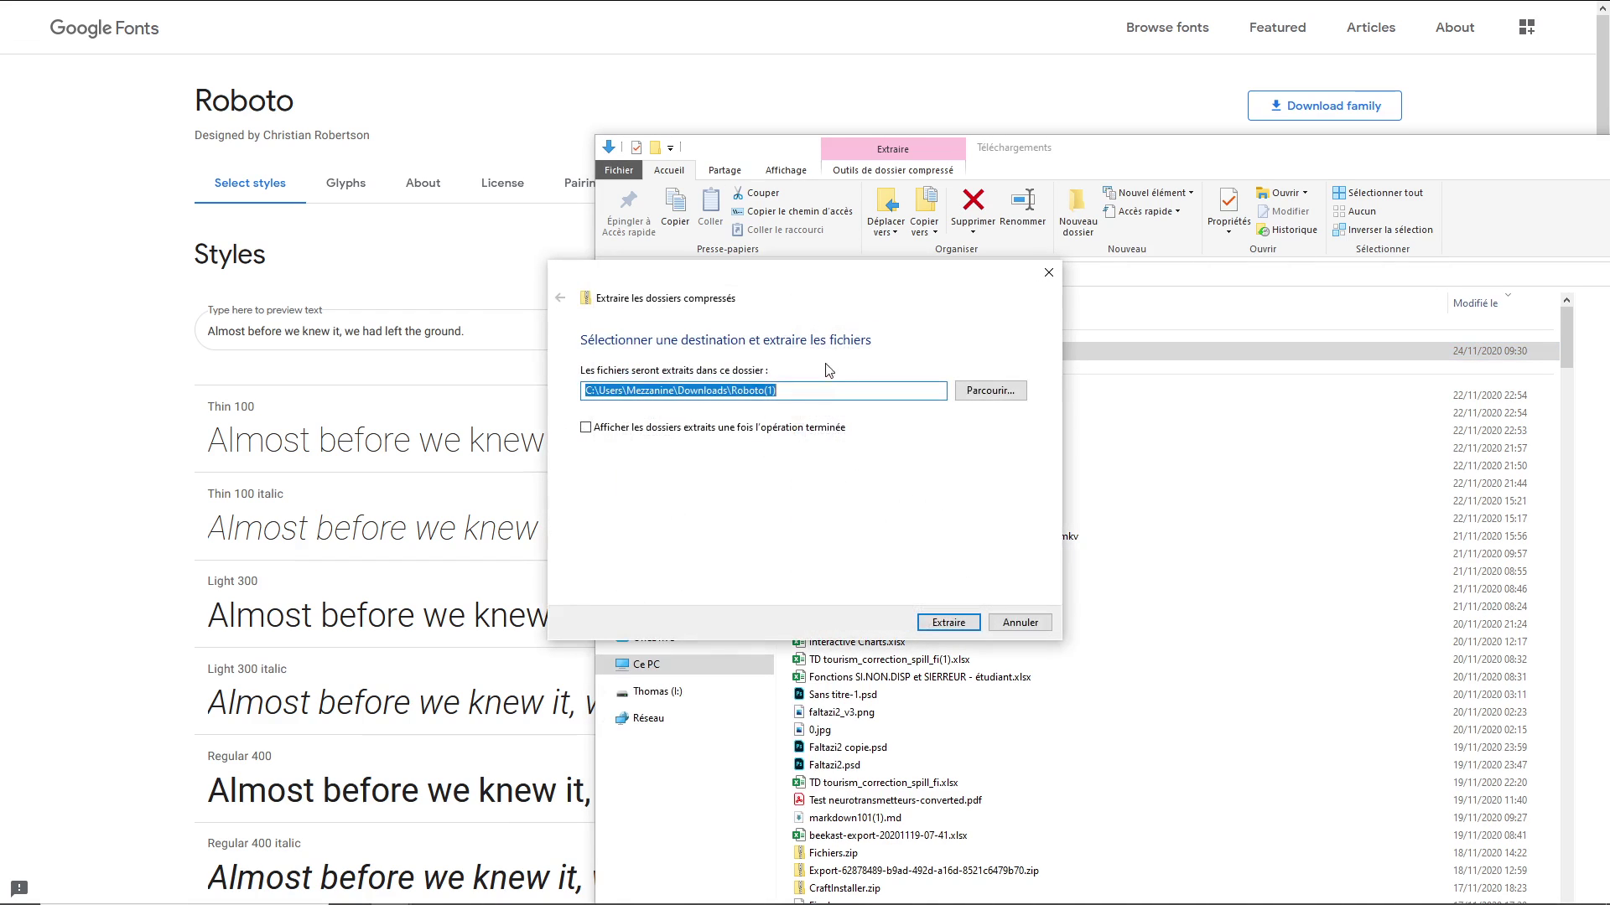
left_click(944, 624)
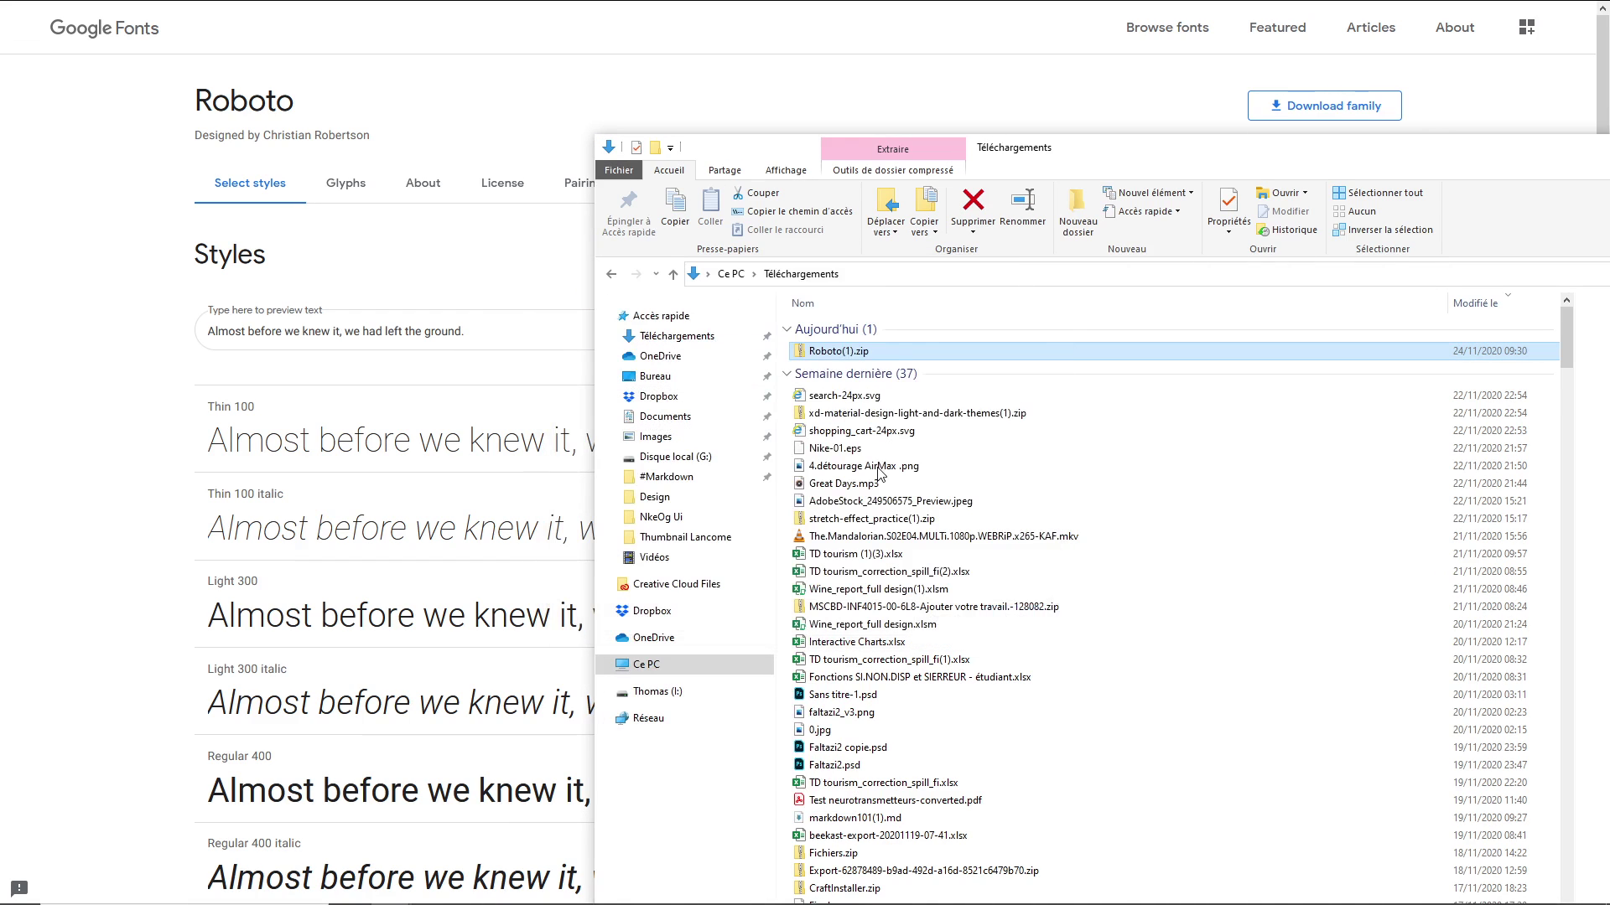
double_click(831, 371)
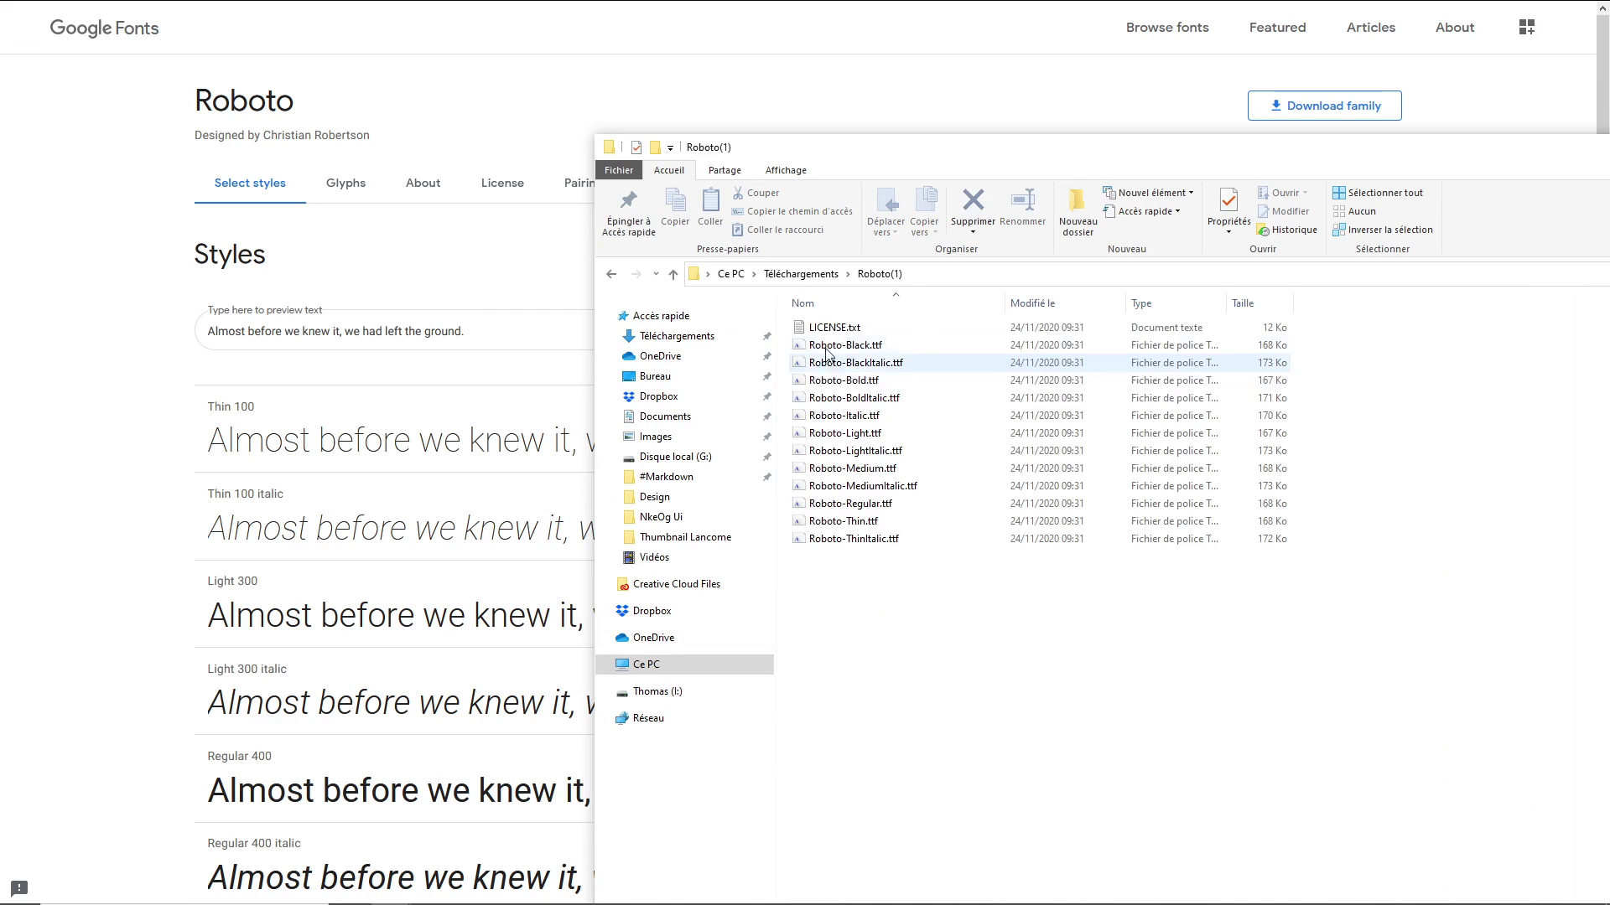
Install all the Roboto .ttf font files in the extracted Roboto(1) folder for all users
left_click_drag(874, 590, 837, 343)
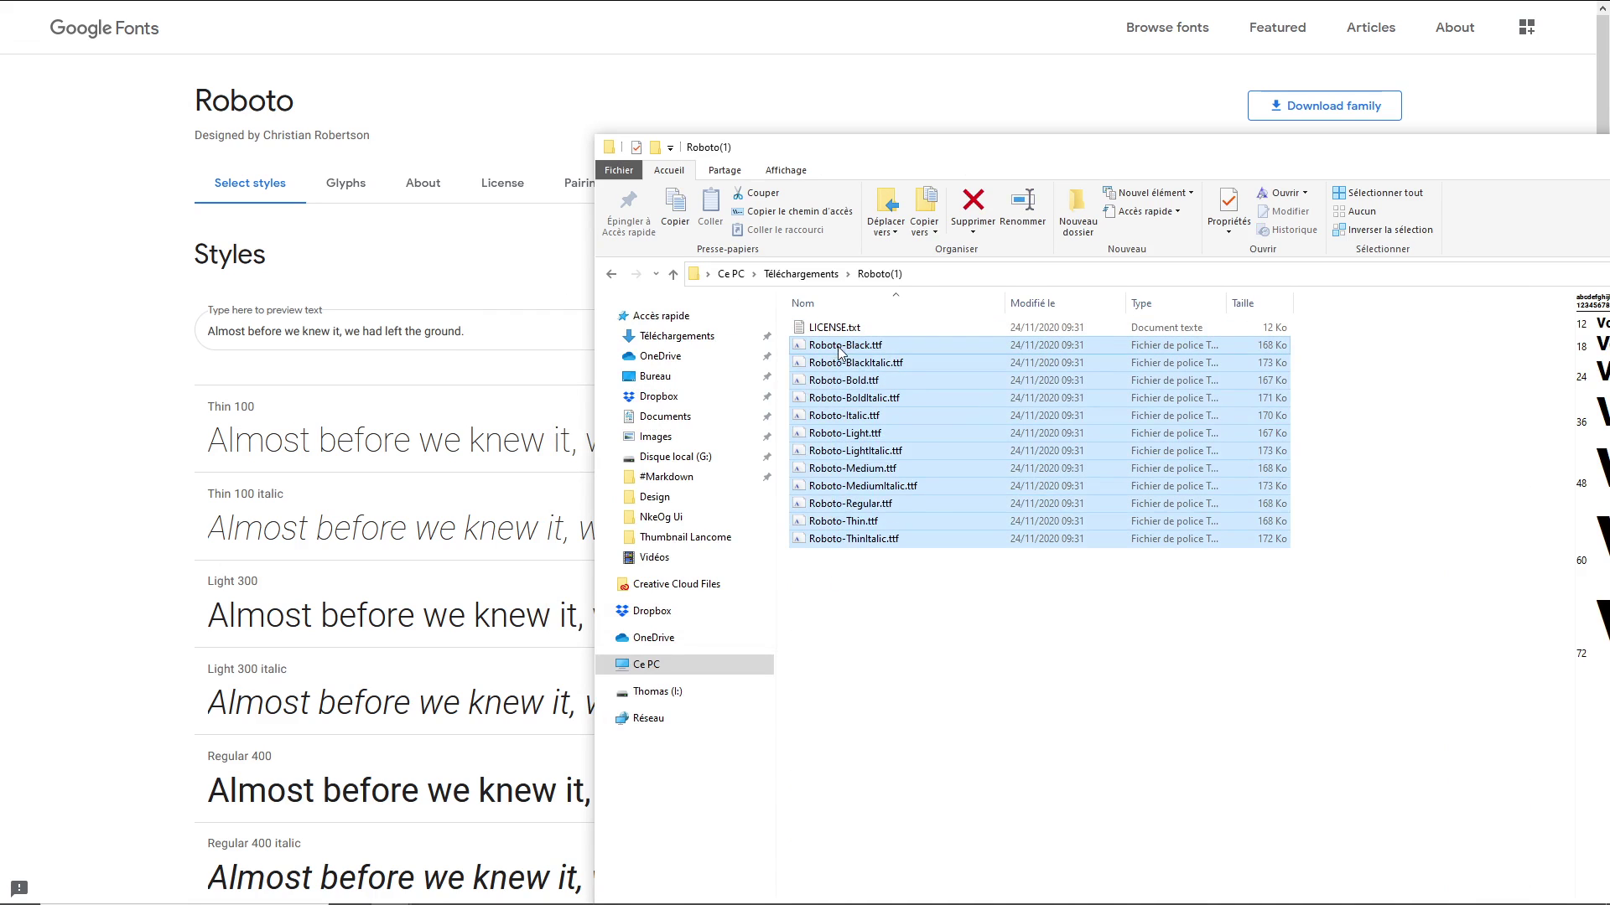
right_click(849, 362)
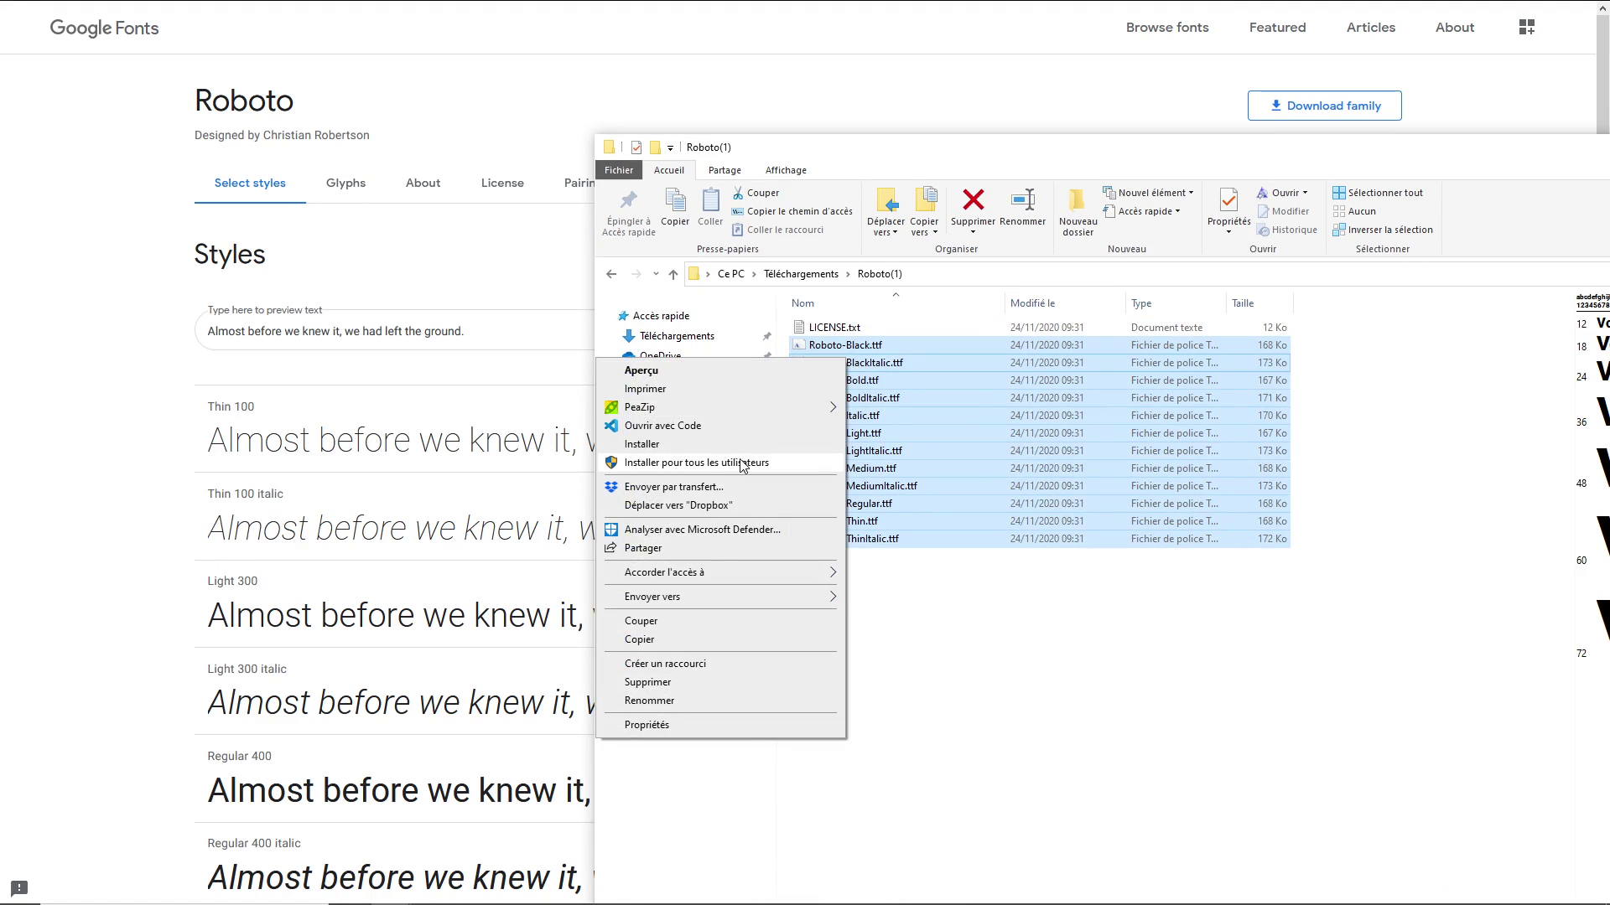
left_click(725, 466)
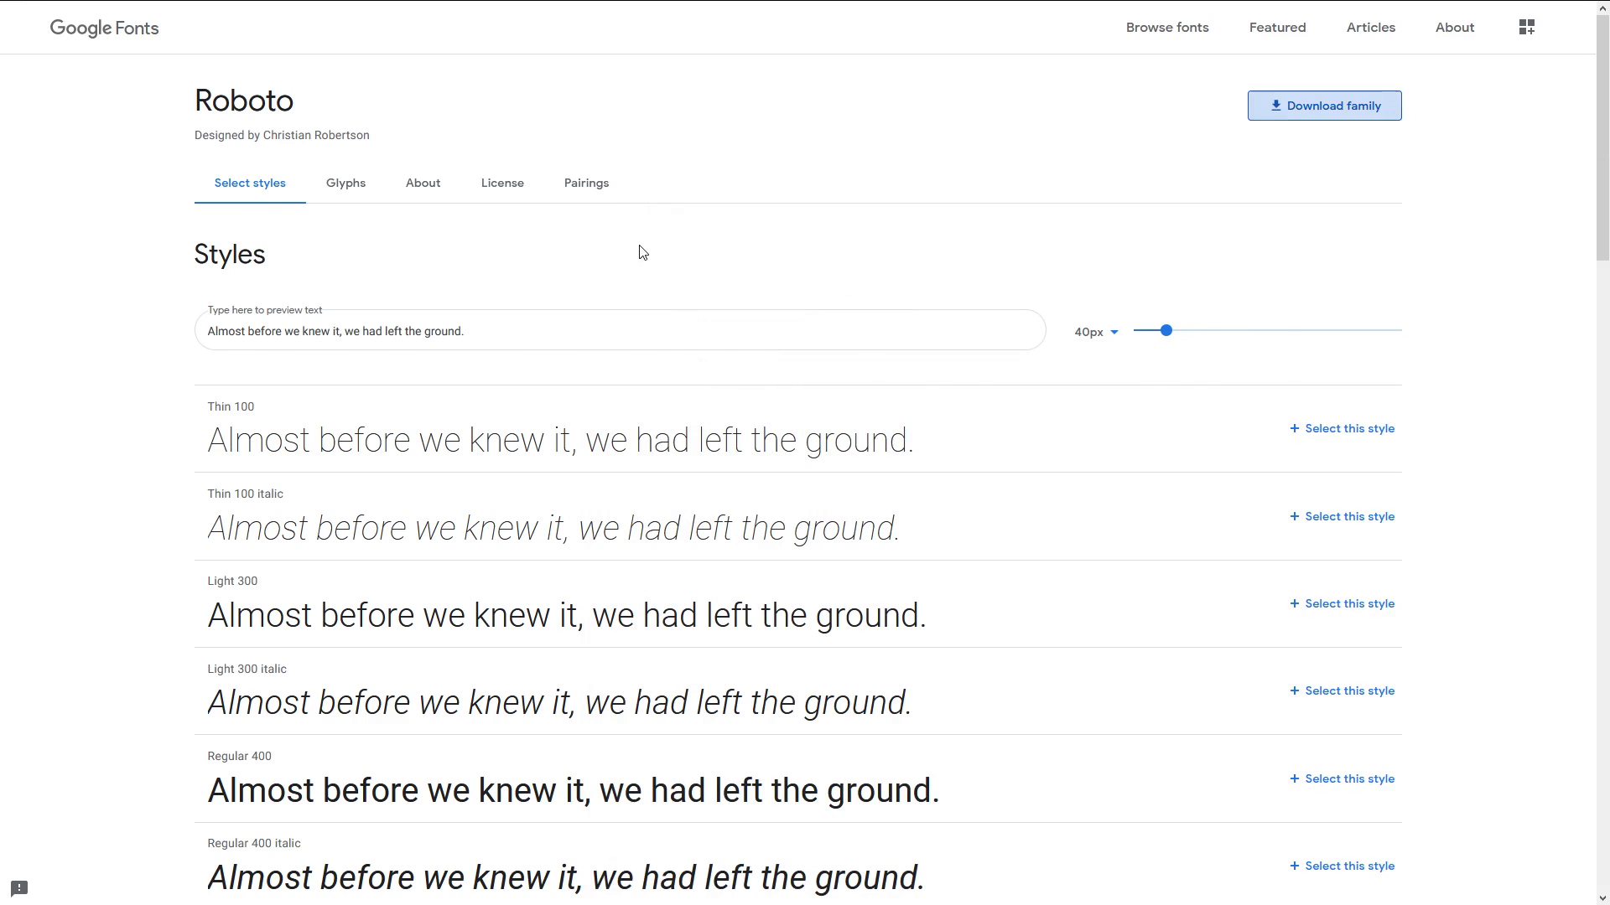
Return to the Anton page on Google Fonts and copy its Roboto pairing sample text from "Apparently we had reached" through "on a hillside,"
key("alt+Left")
key("alt+Left")
scroll(762, 406, "down", 7)
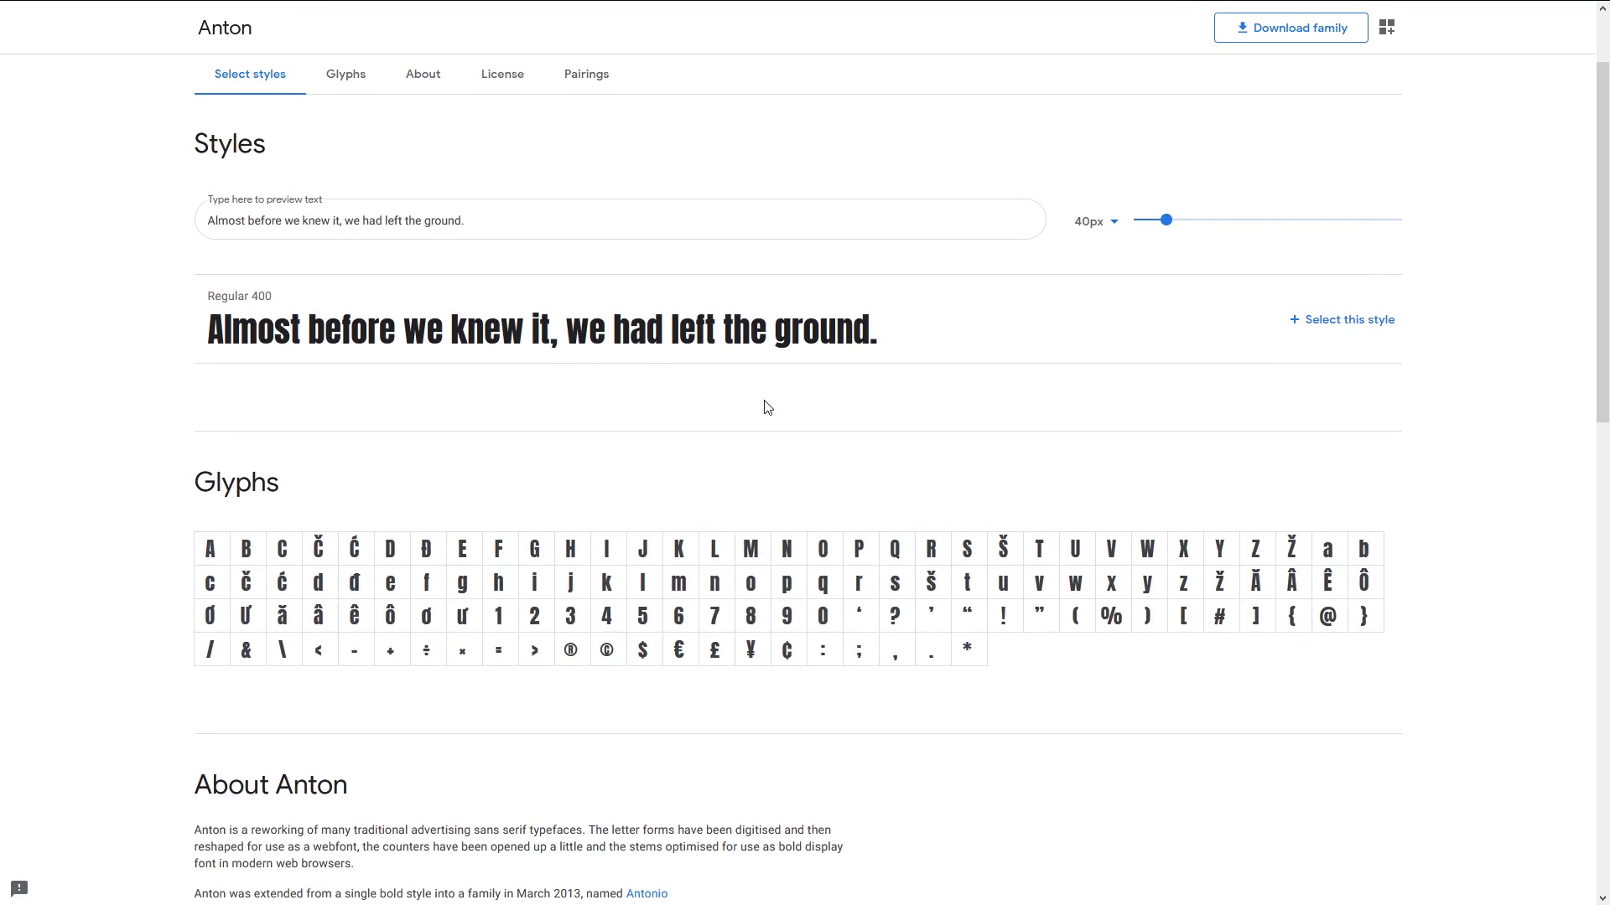
scroll(782, 399, "down", 8)
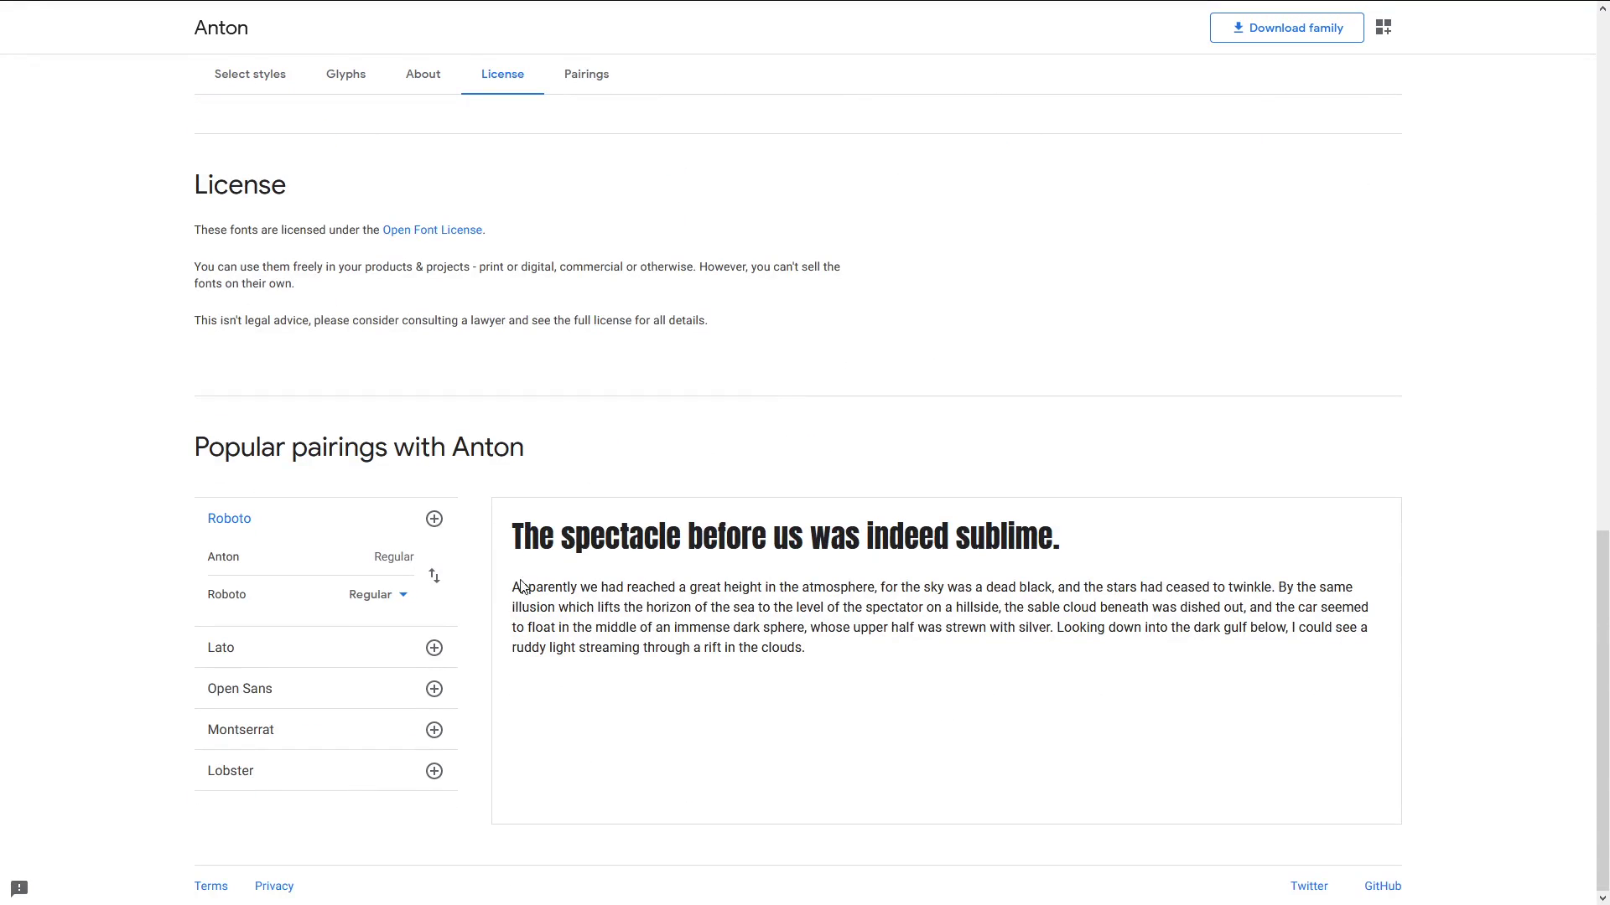
left_click_drag(513, 587, 1274, 593)
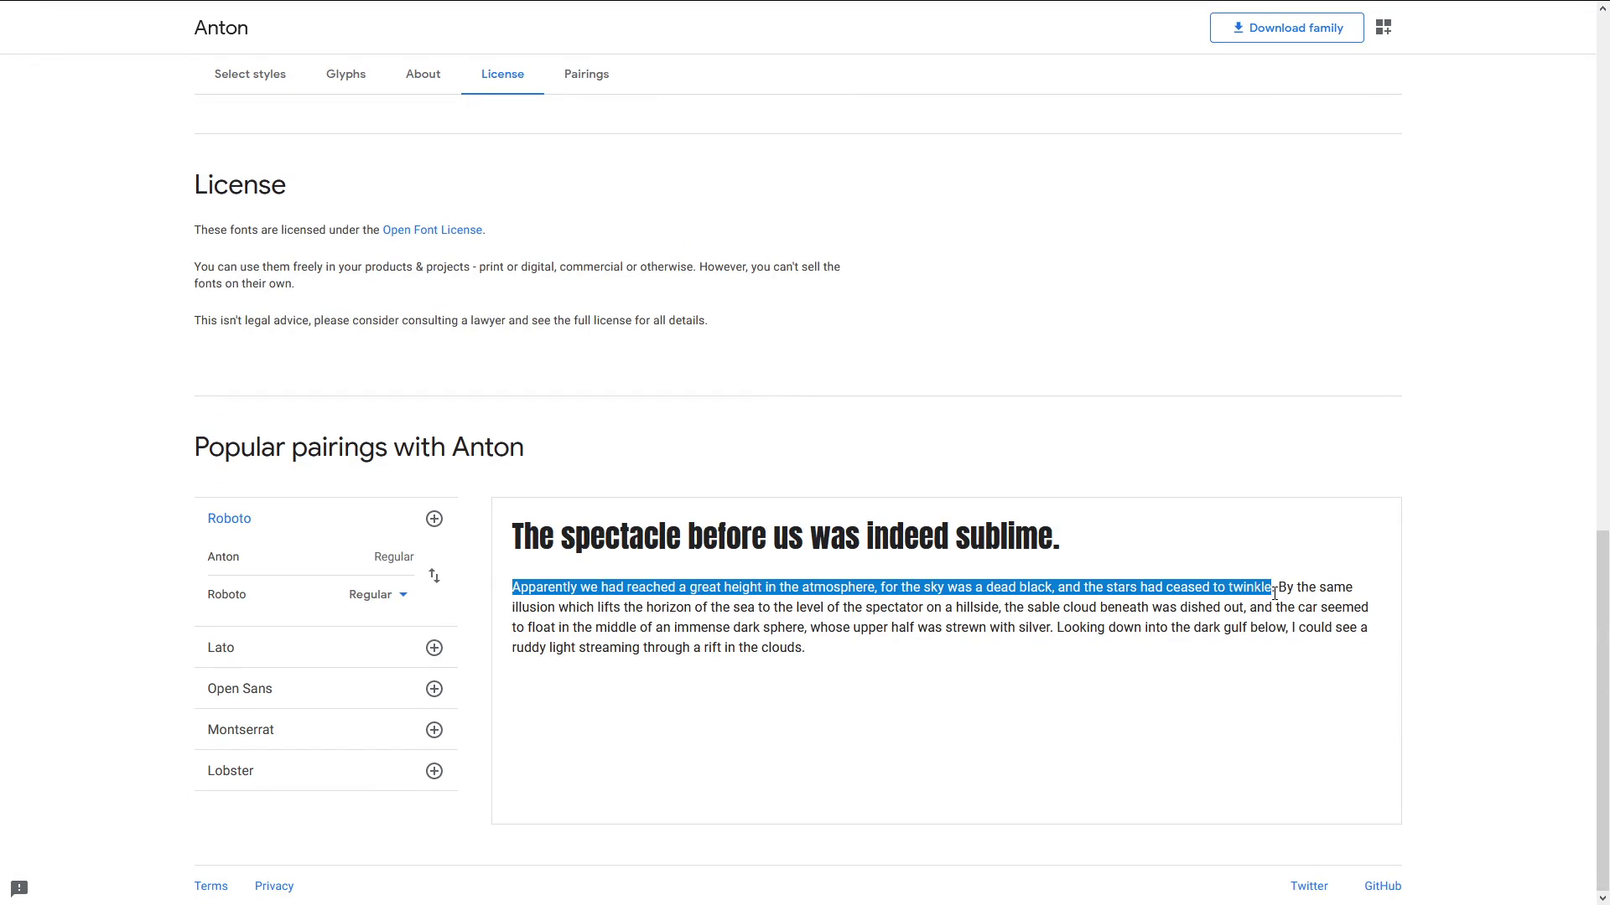
left_click_drag(1274, 594, 1002, 605)
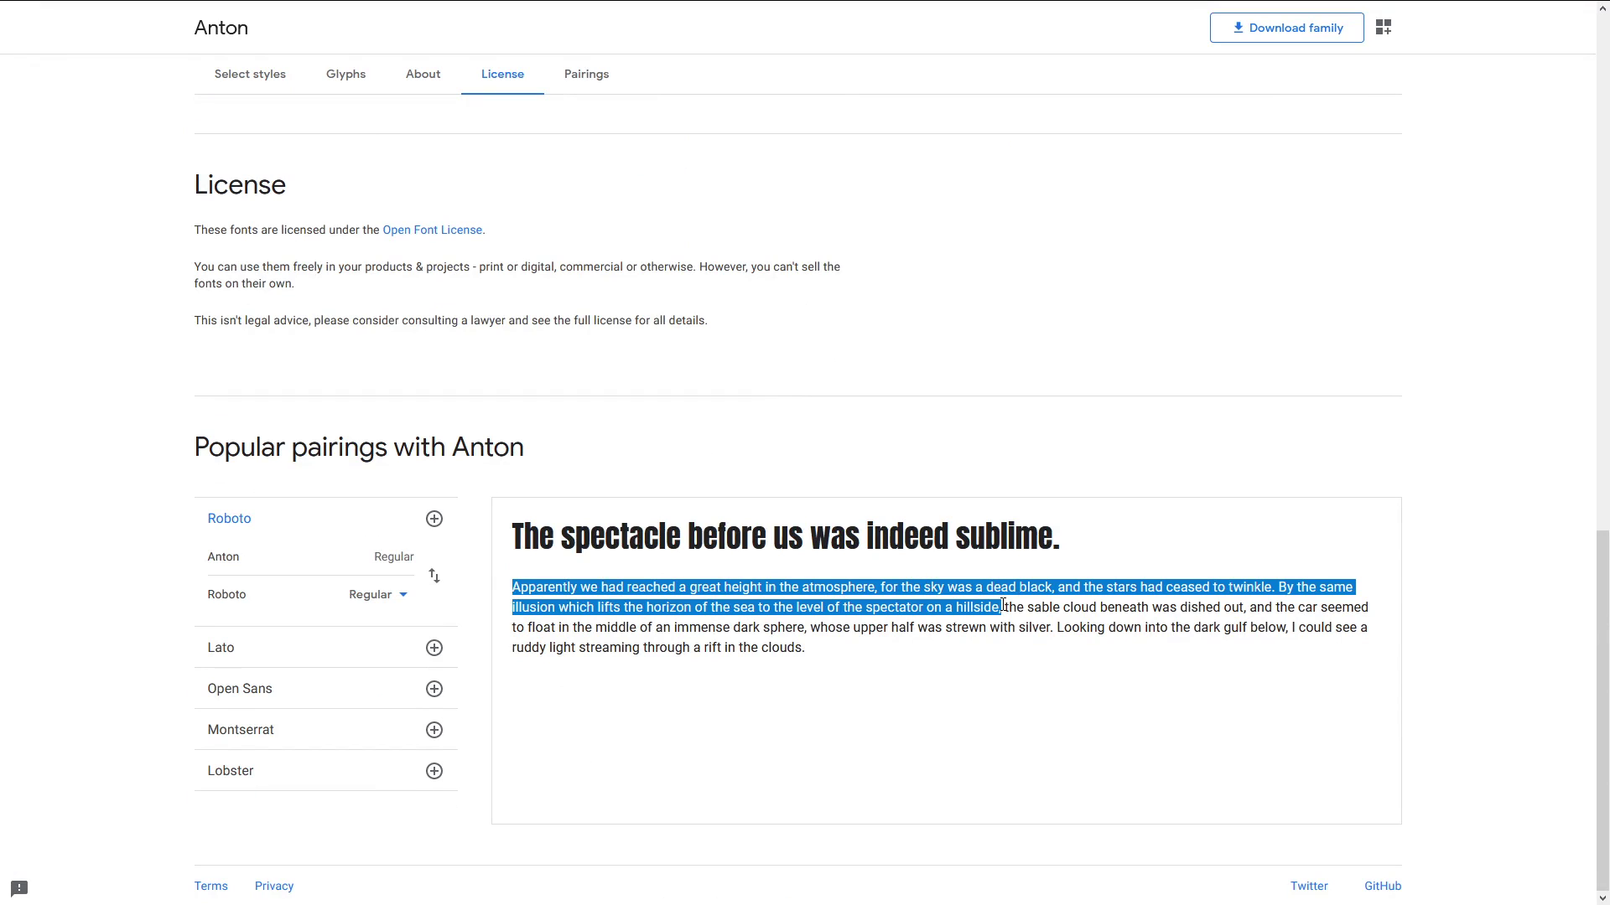
Switch to Photoshop, draw a text box about 1643 by 788 px in the middle of the poster and paste the copied paragraph into it
key("alt+Tab")
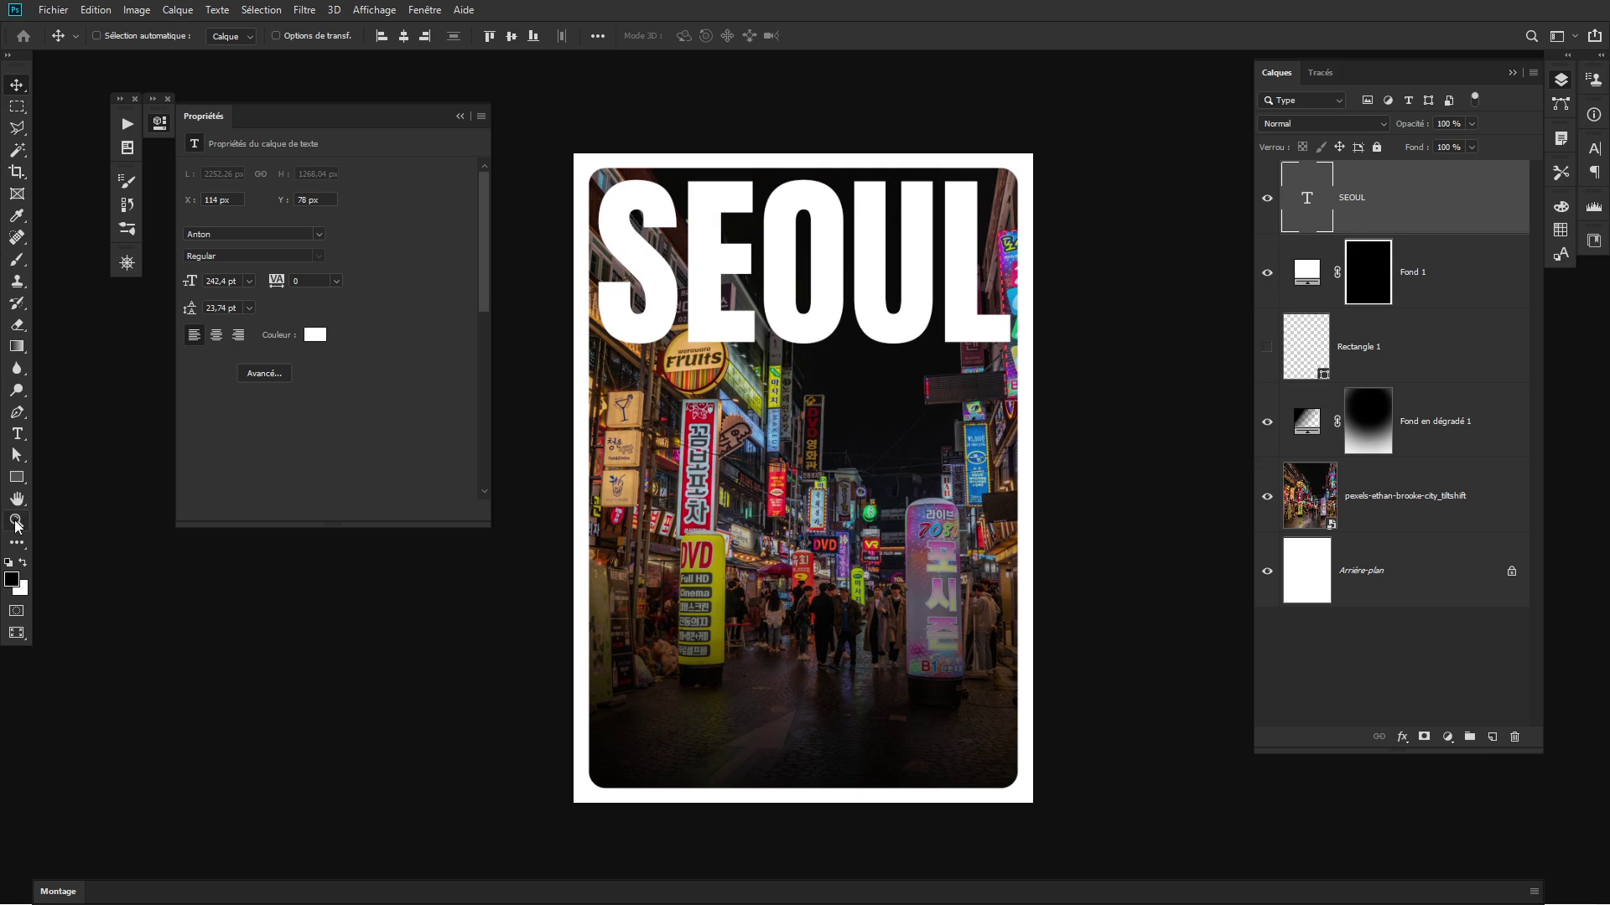
left_click(17, 434)
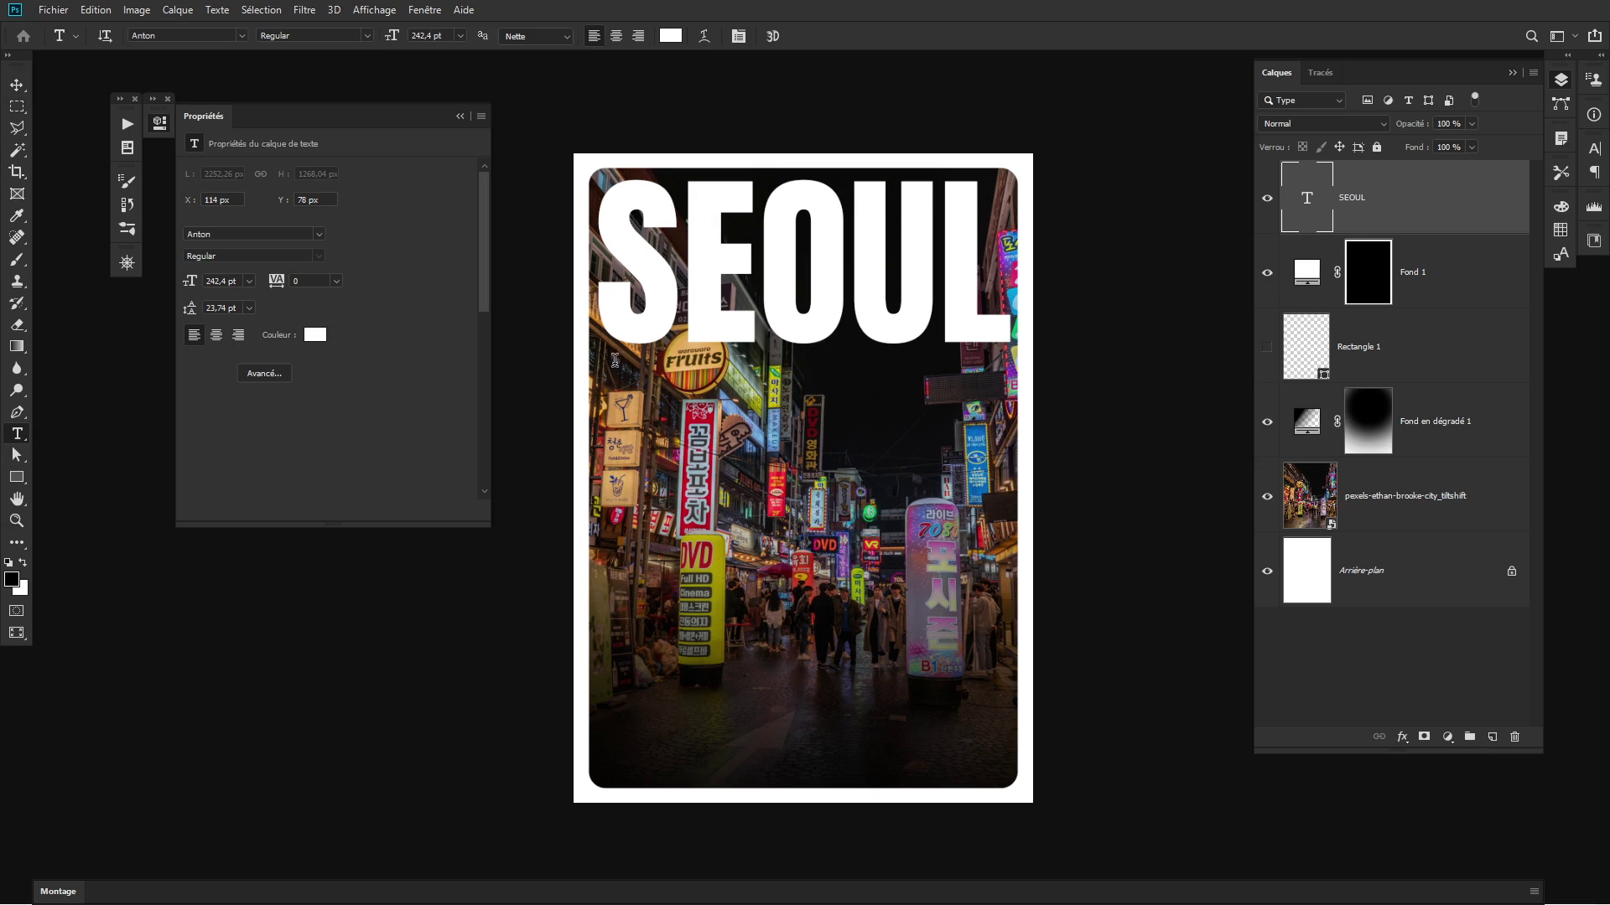
left_click_drag(610, 368, 938, 476)
key("ctrl+Return")
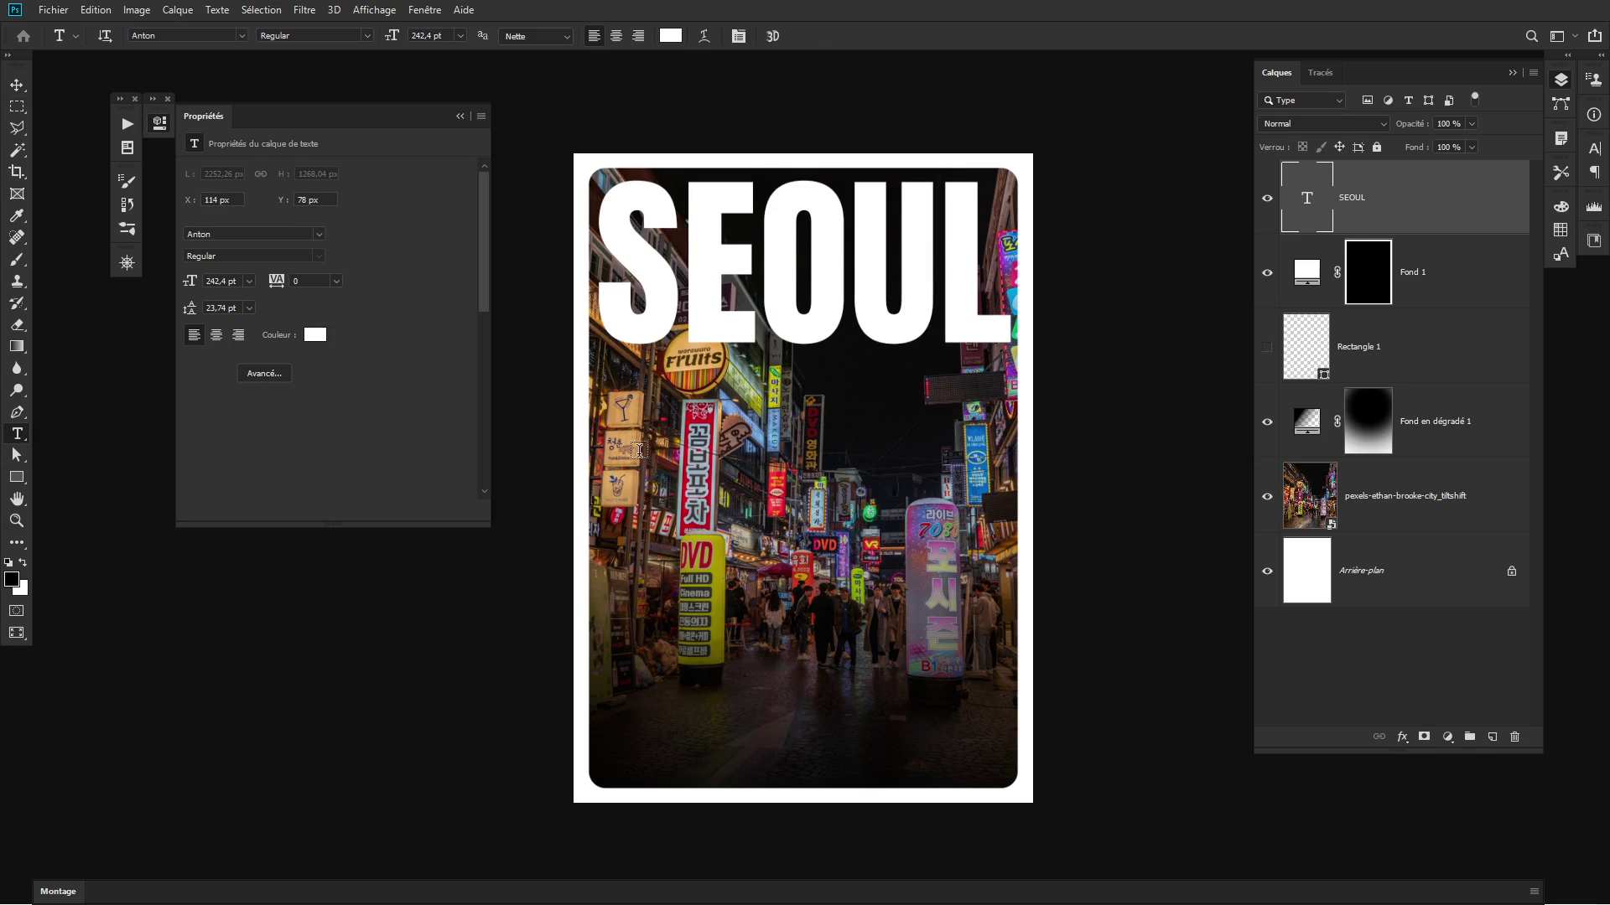
left_click_drag(627, 436, 929, 580)
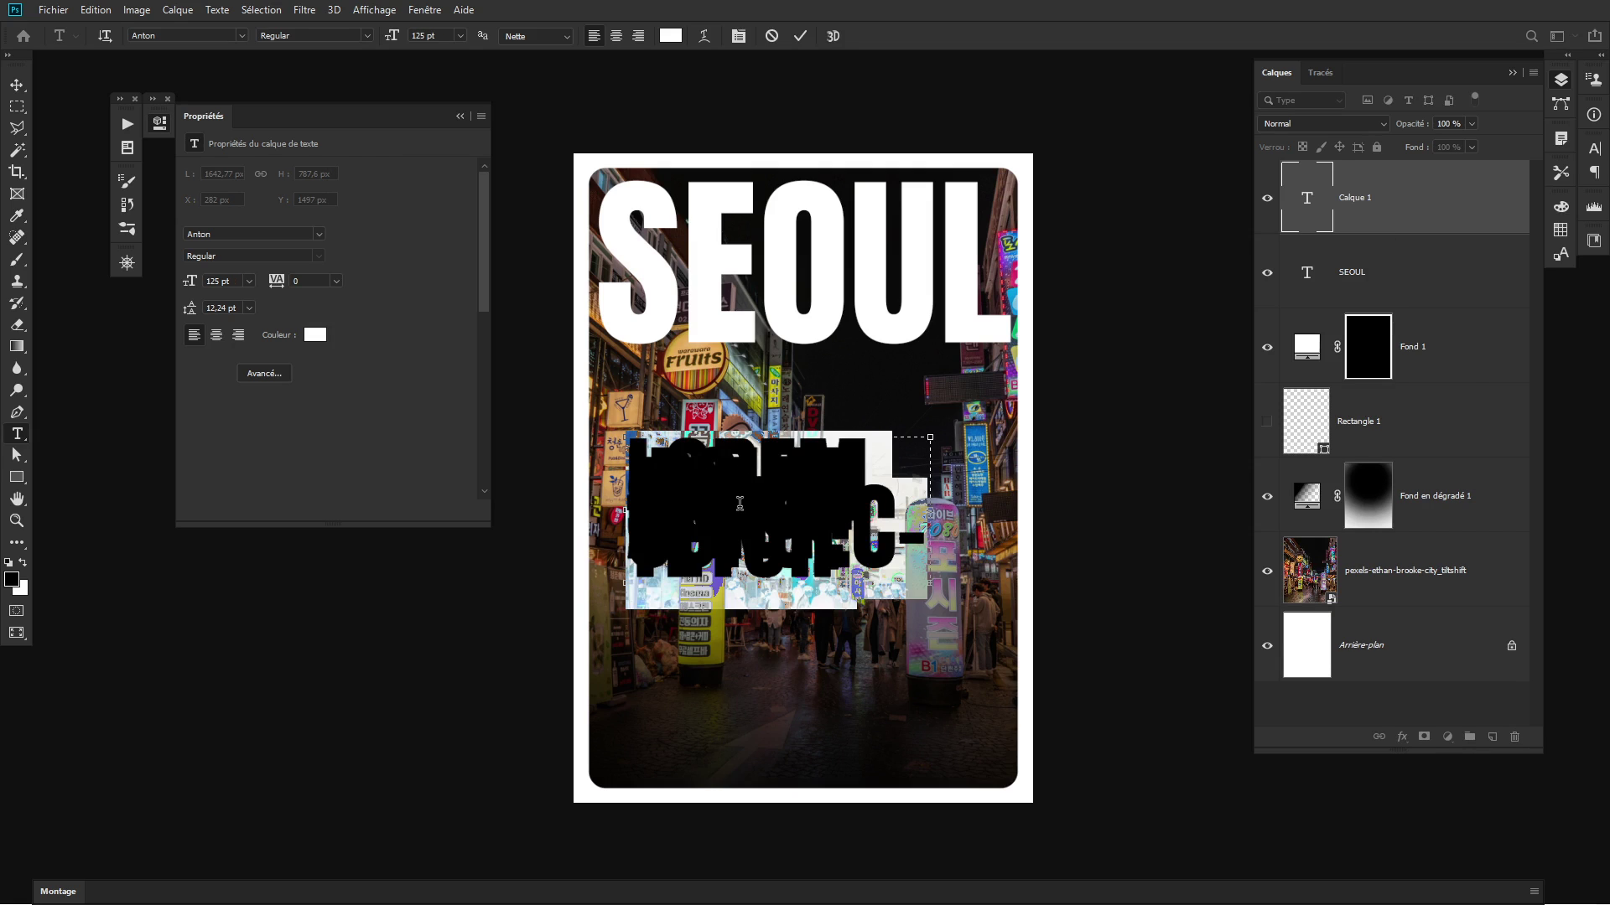
left_click(749, 501)
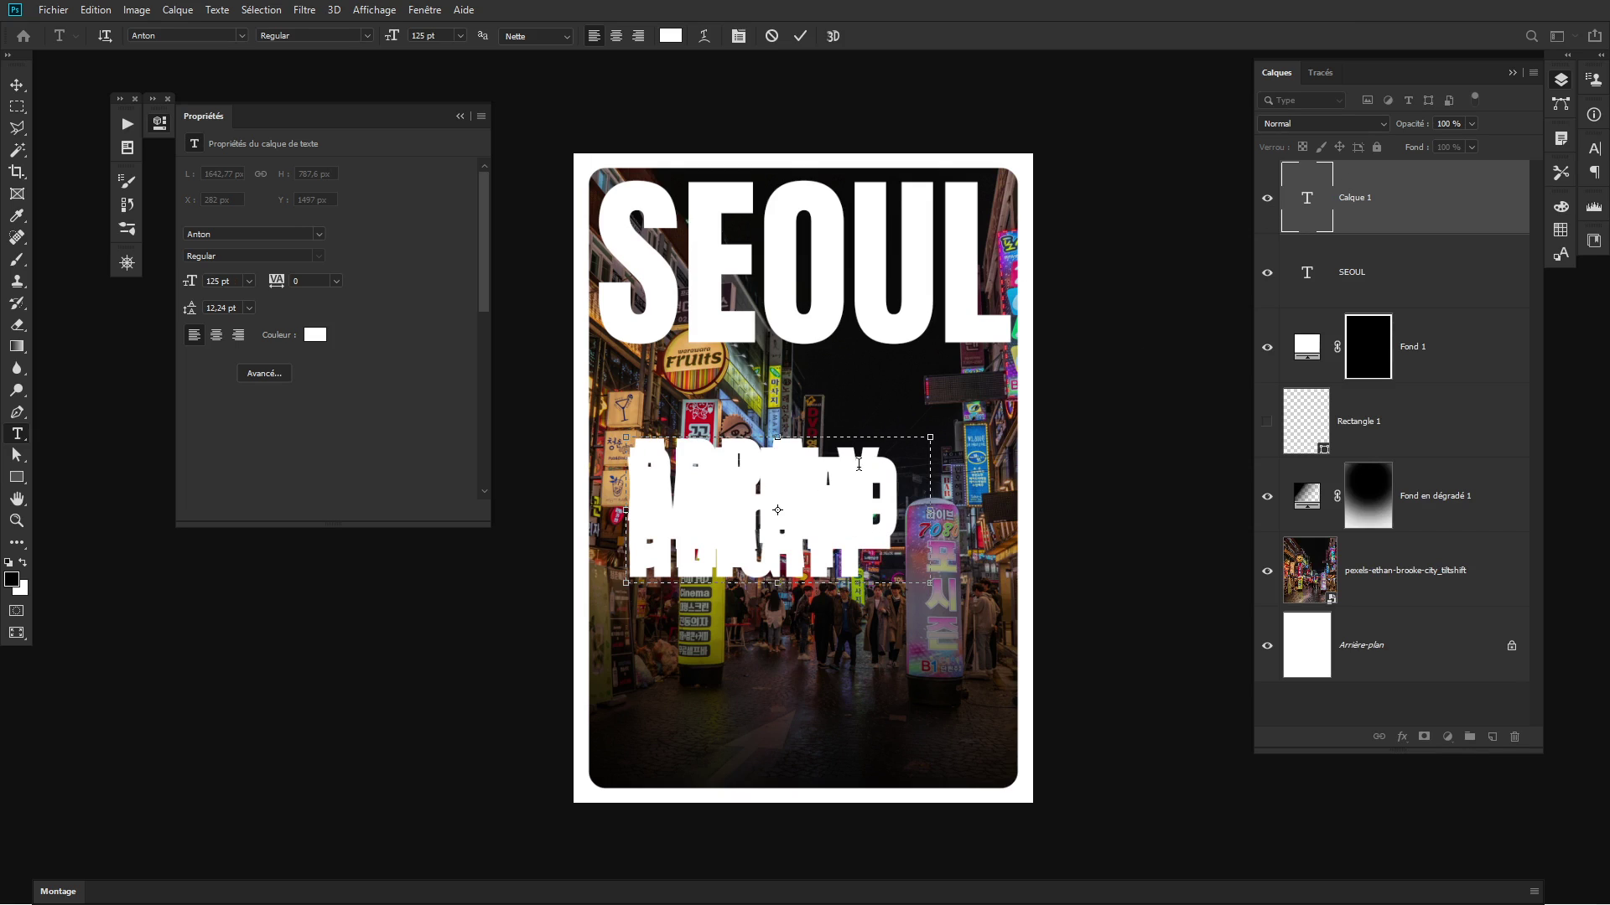
Set the whole pasted paragraph to 15 pt in the Roboto Regular font
double_click(1304, 213)
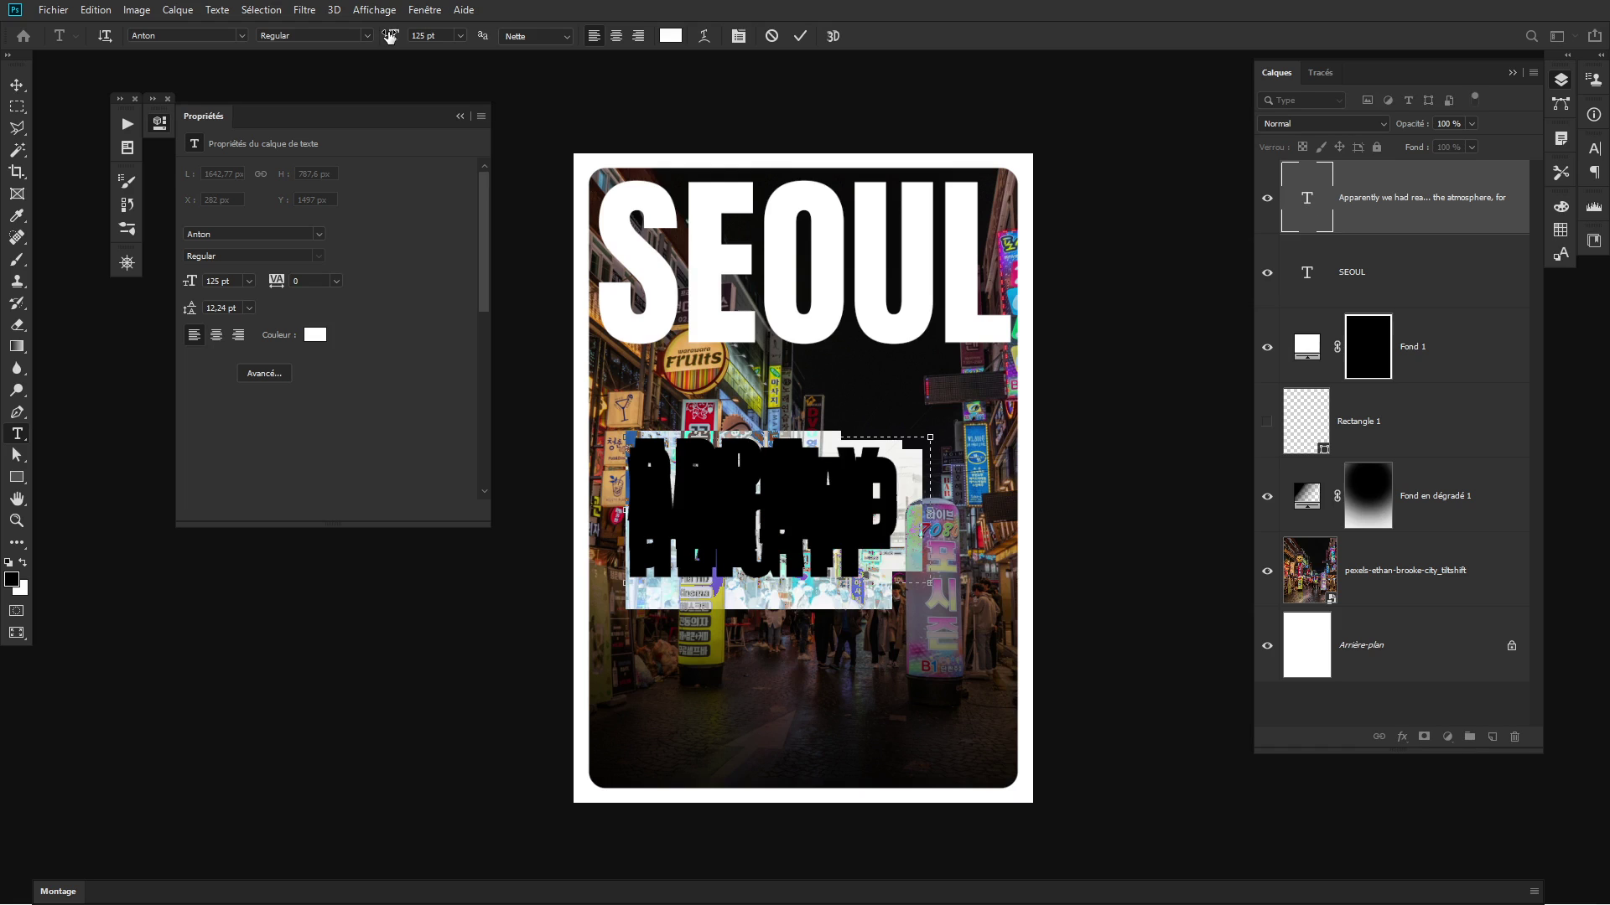
left_click_drag(390, 36, 296, 36)
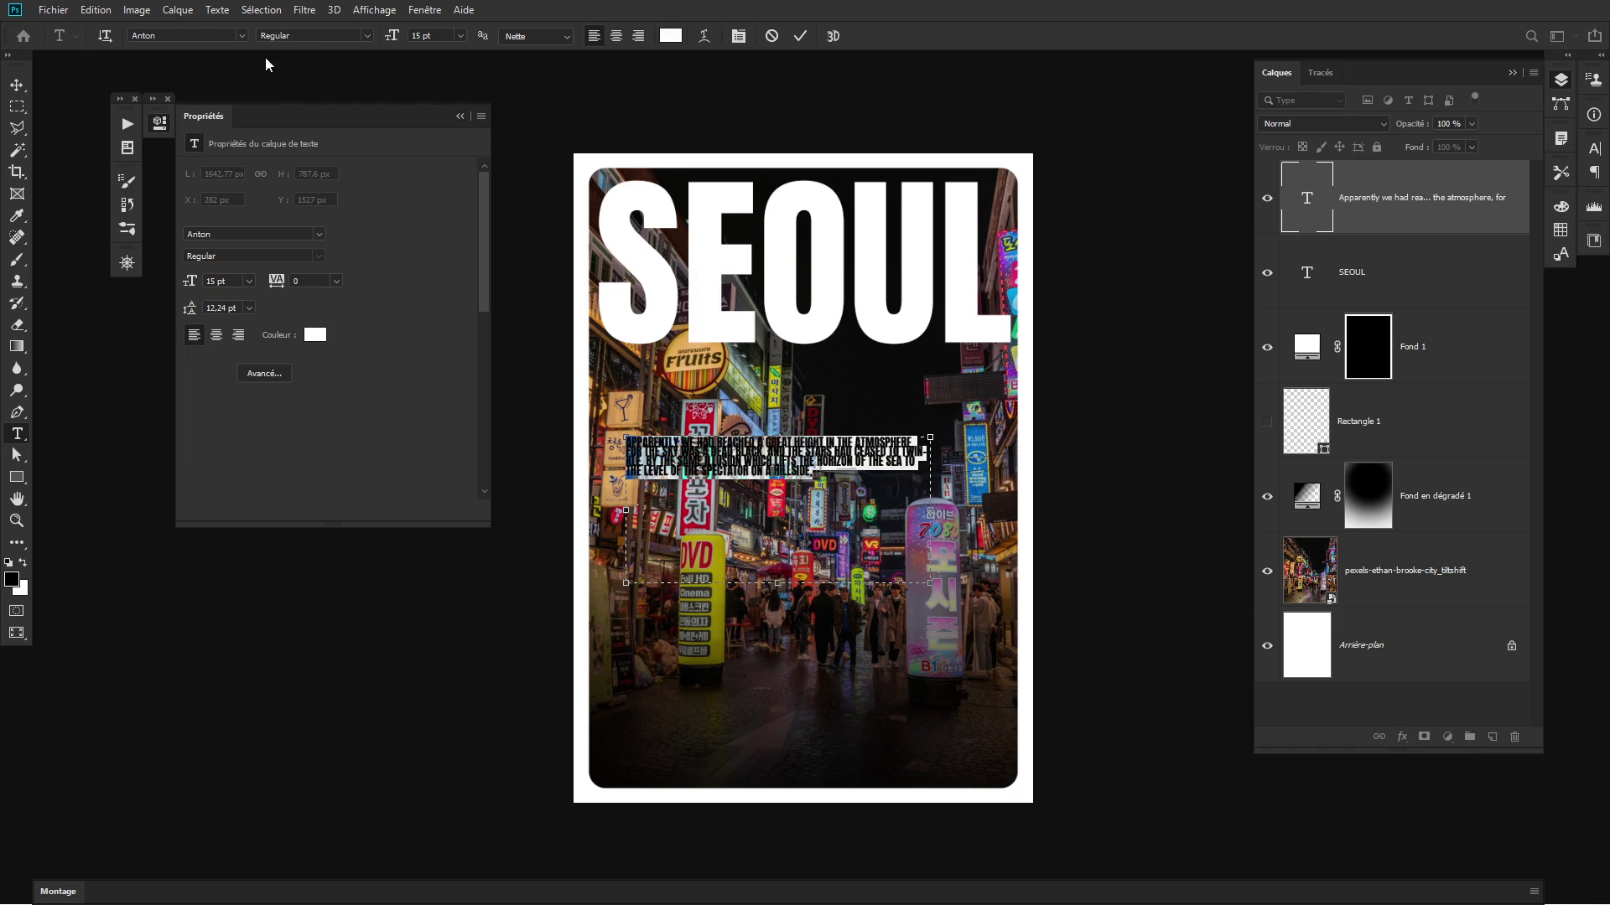
left_click(180, 34)
type("robo")
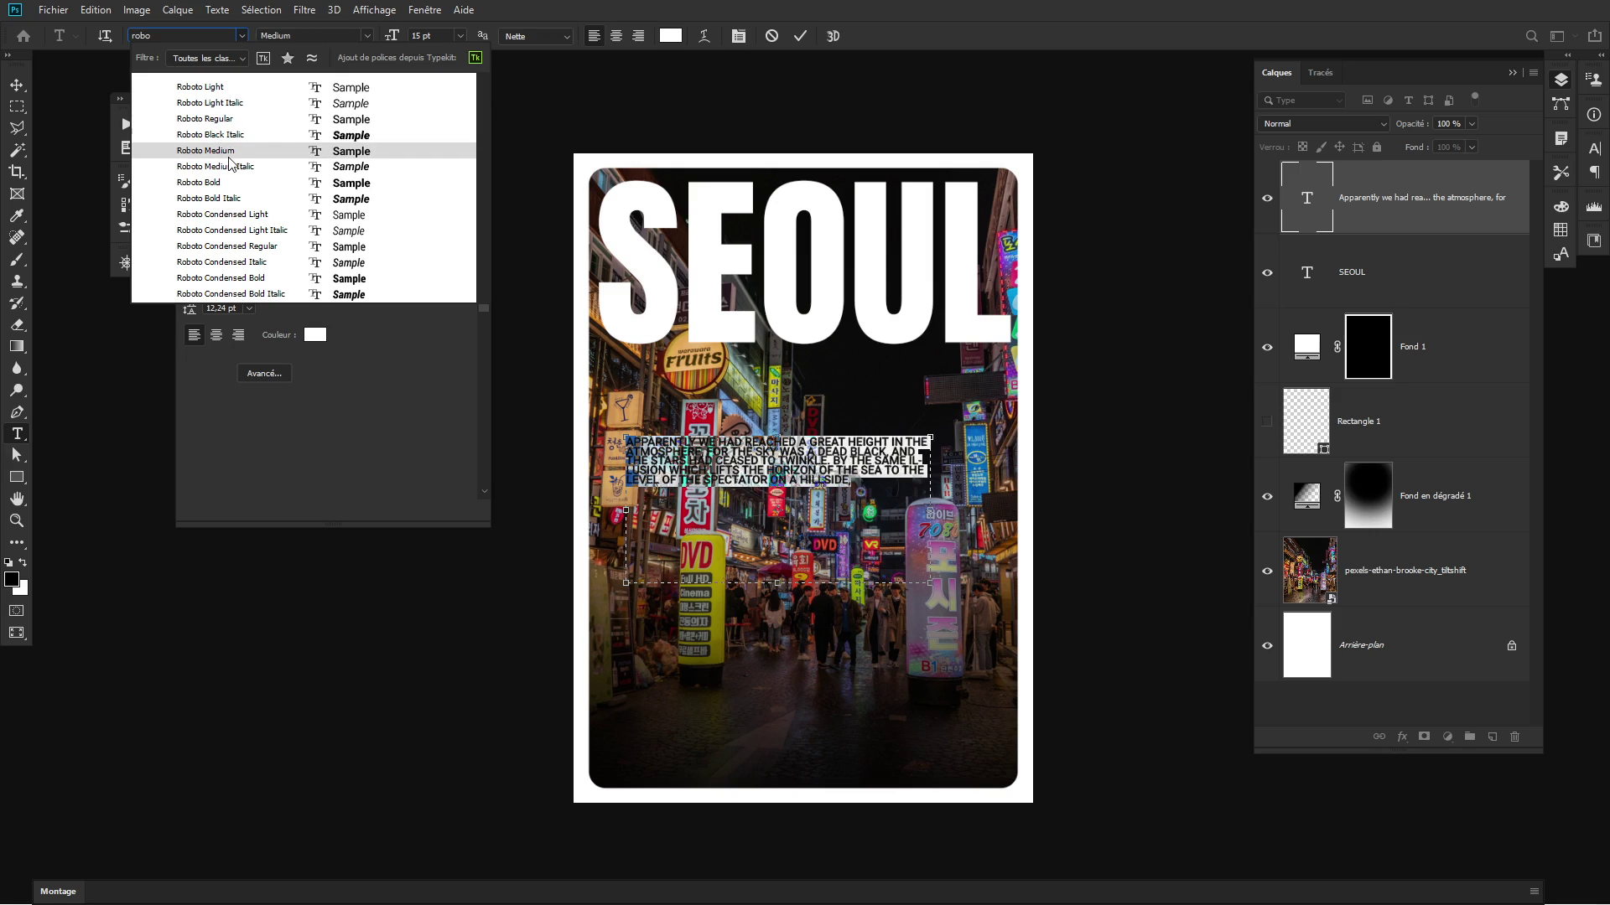
left_click(210, 119)
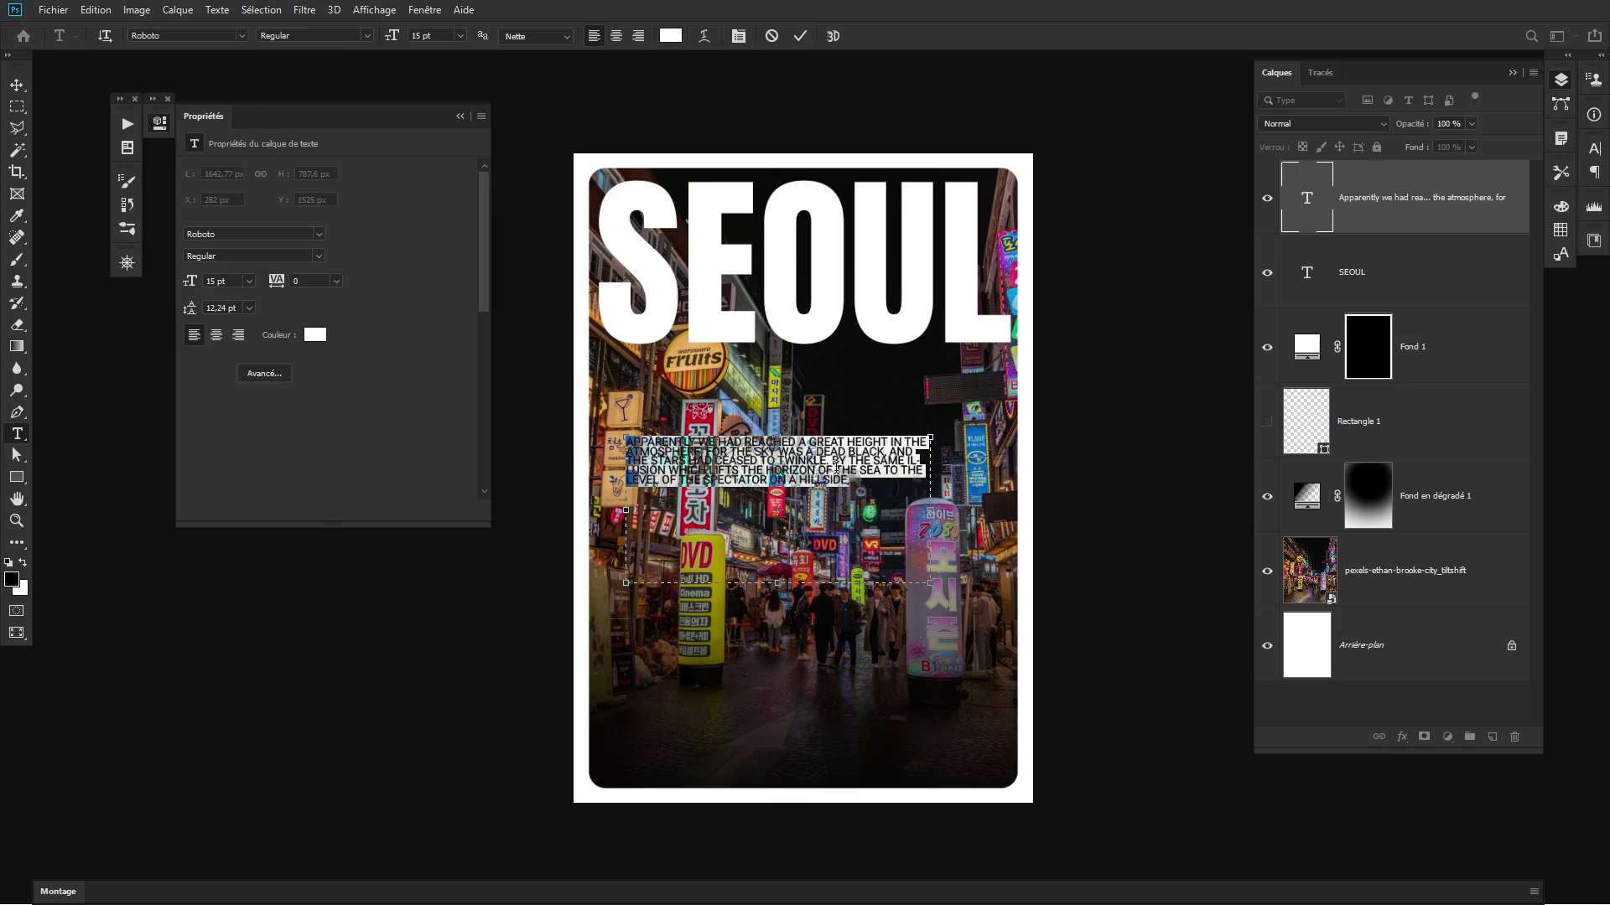
Justify the paragraph with its last line aligned left and set its leading to 17.24 pt
key("ctrl+t")
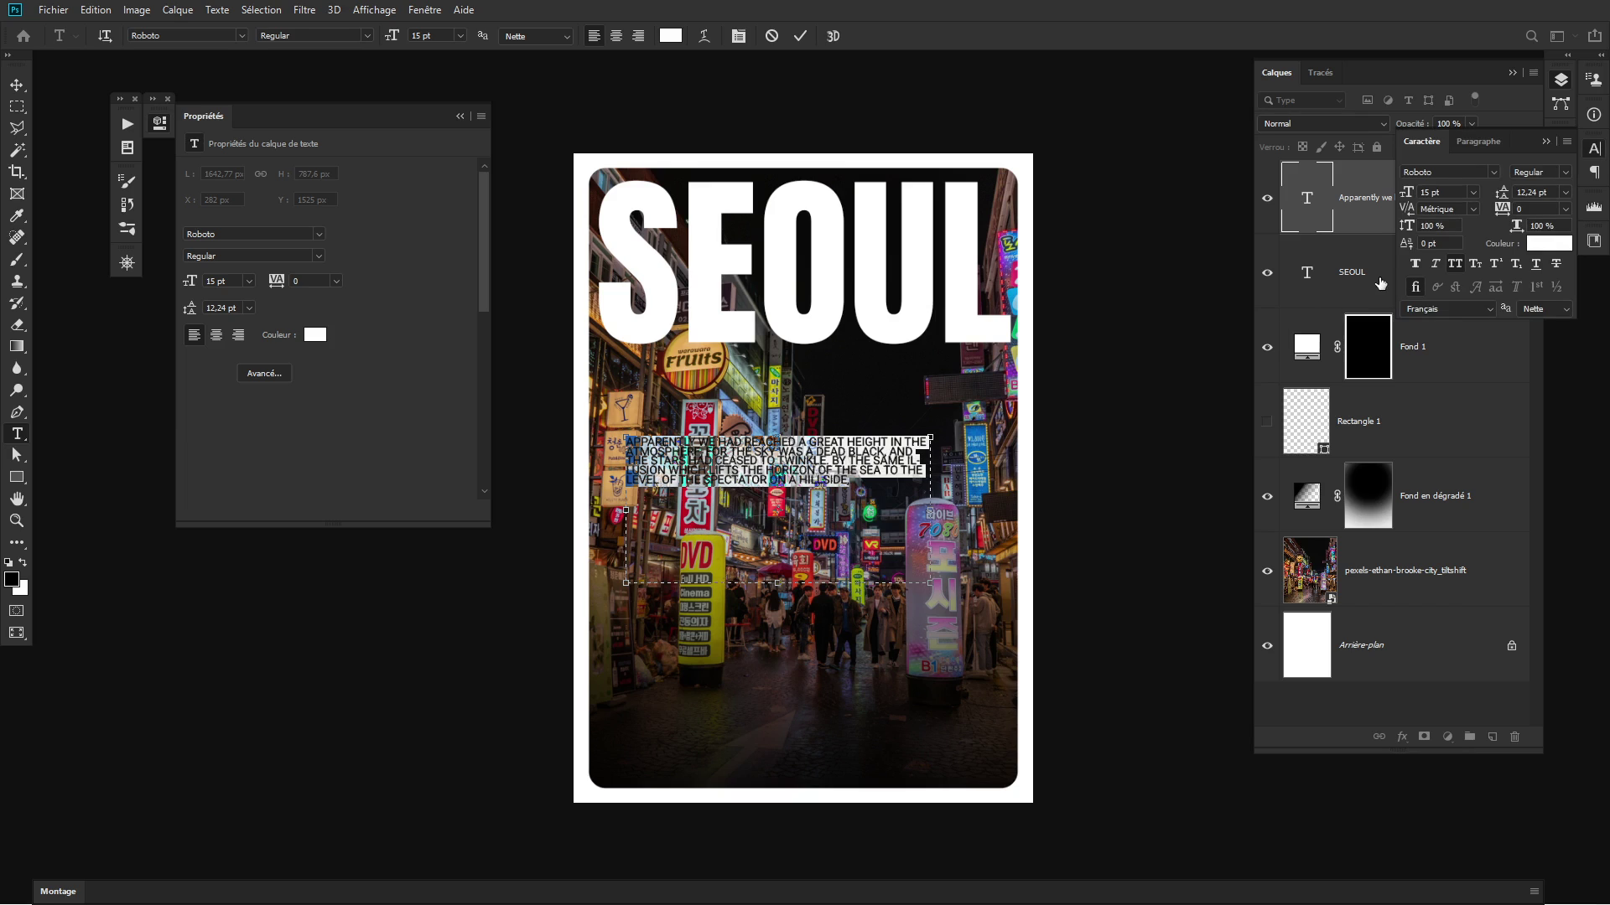
left_click(1479, 143)
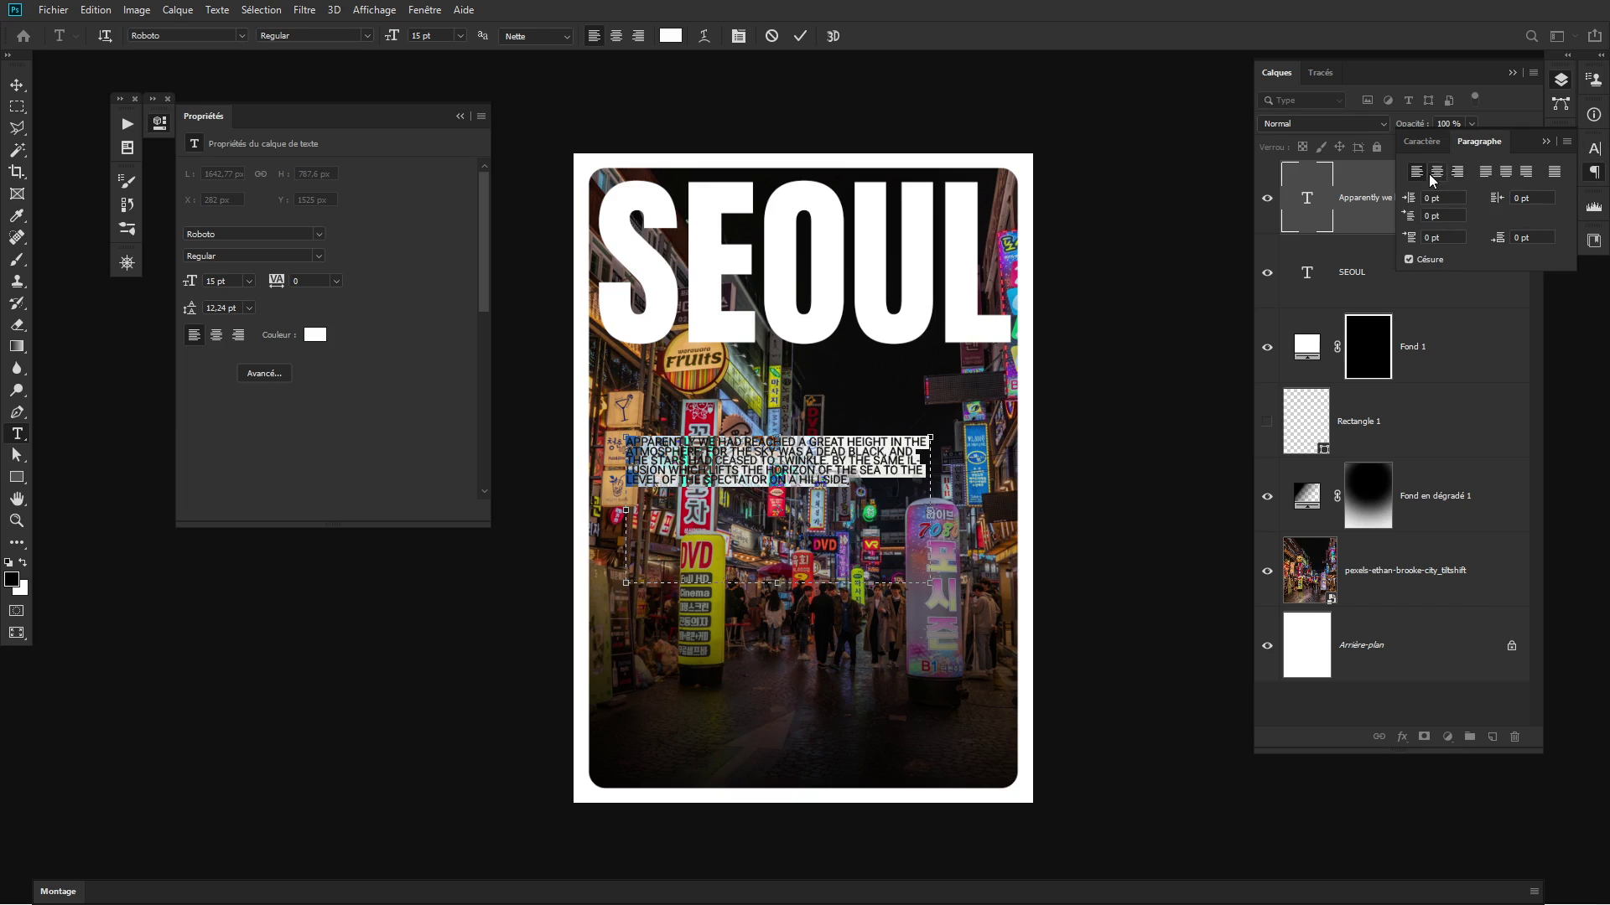
left_click(1485, 172)
left_click(1485, 173)
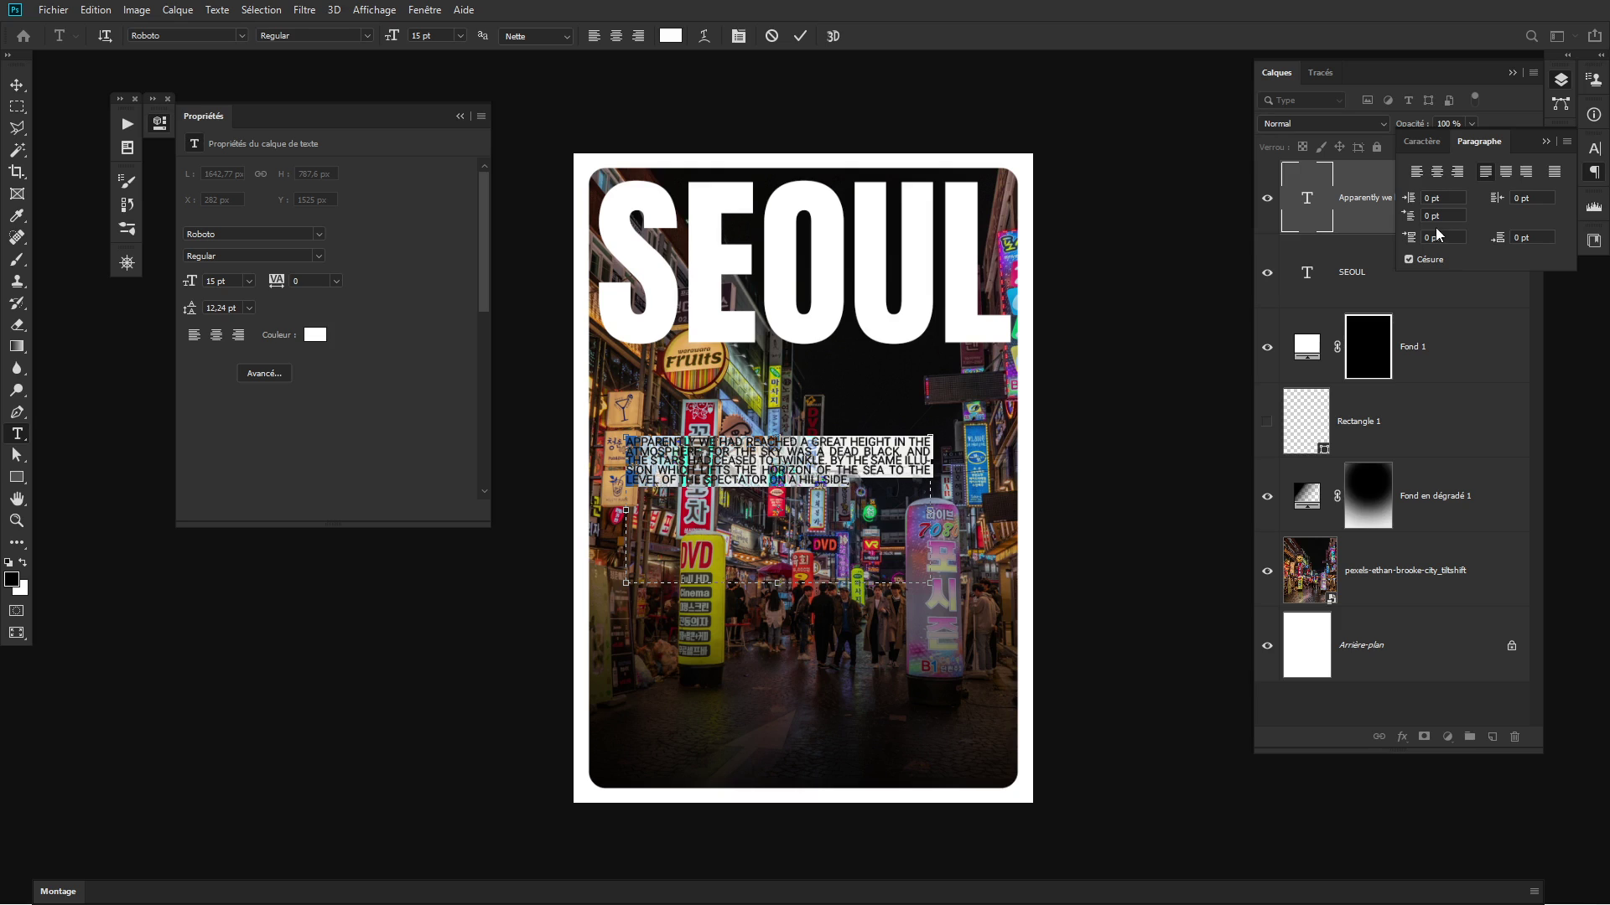
left_click(1419, 142)
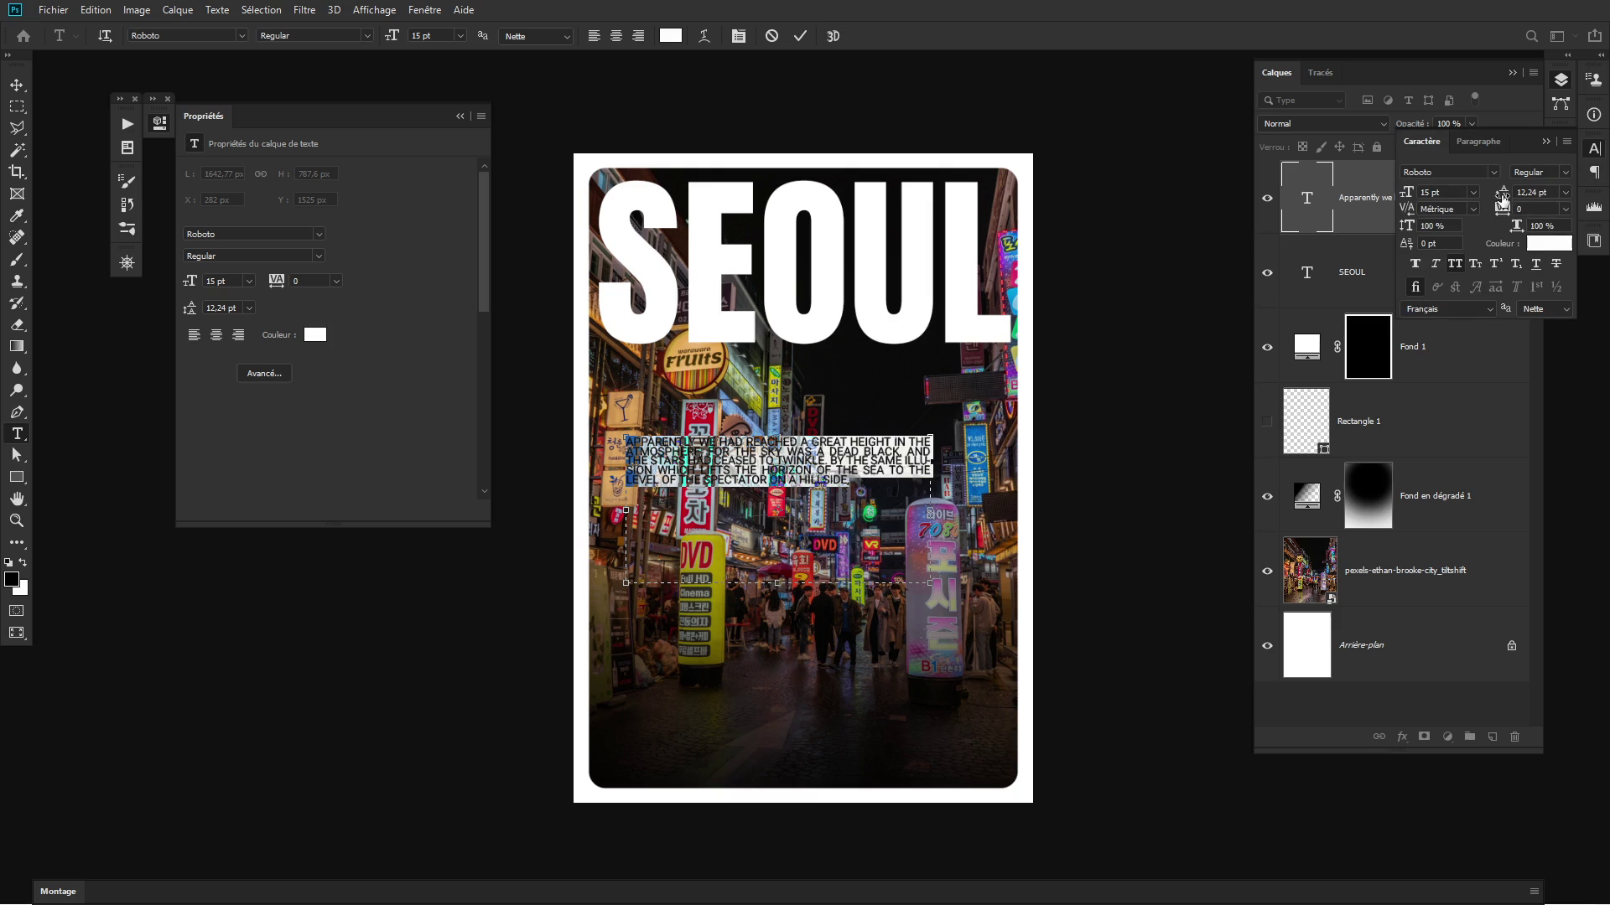
left_click_drag(1501, 193, 1507, 194)
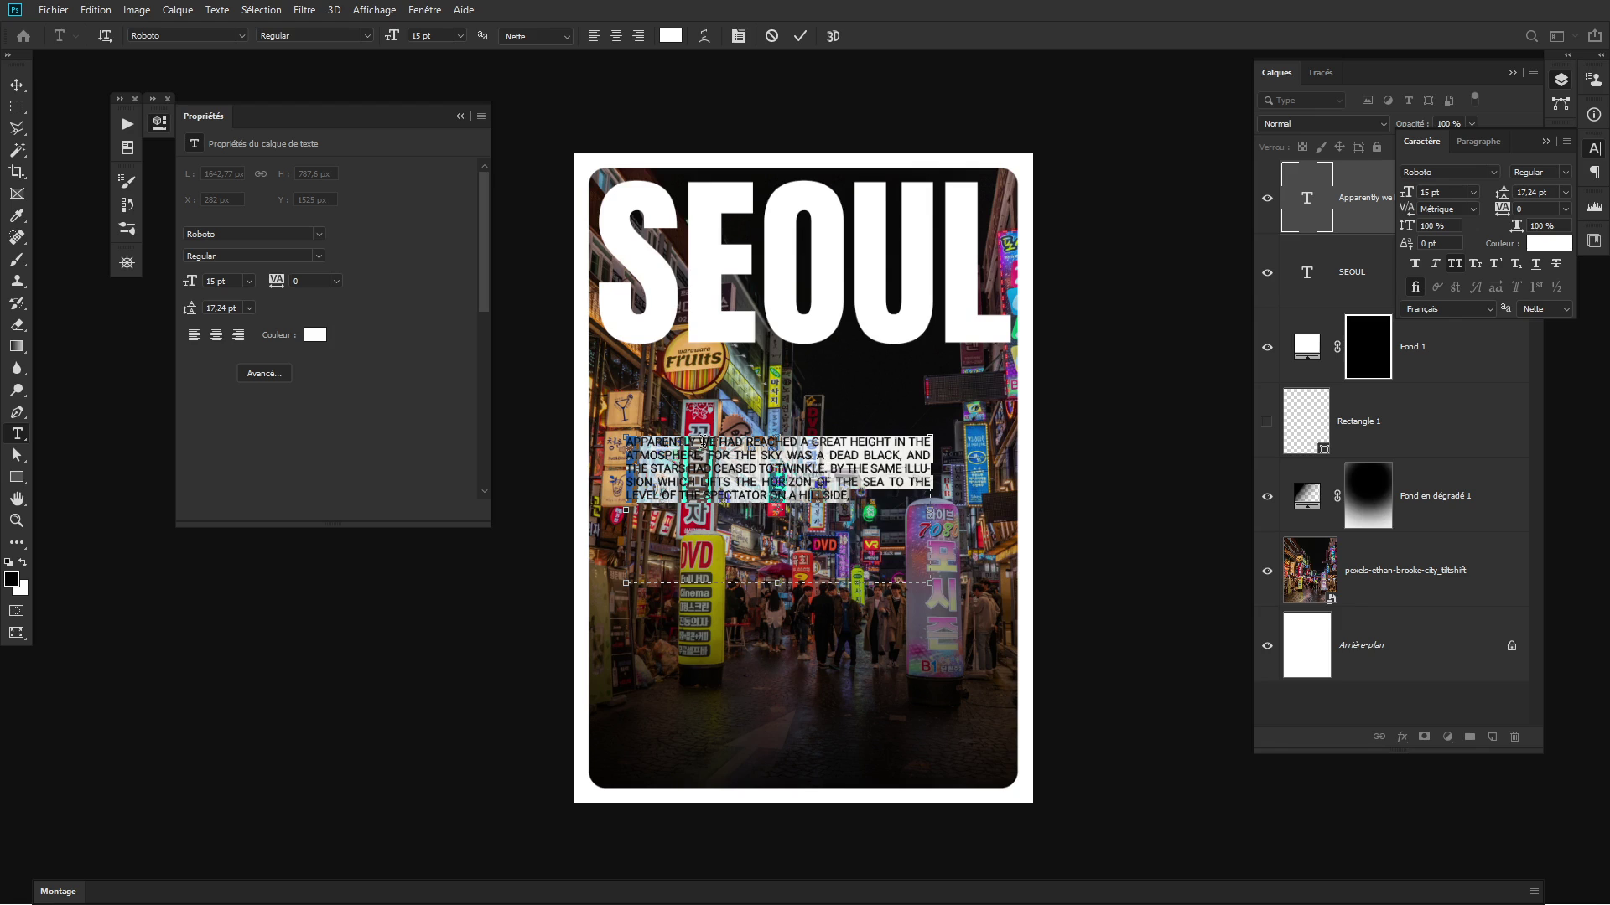
Turn off All Caps for the paragraph and move it to the photo's lower-left area, at about X 178 px, Y 2974 px
left_click(1567, 142)
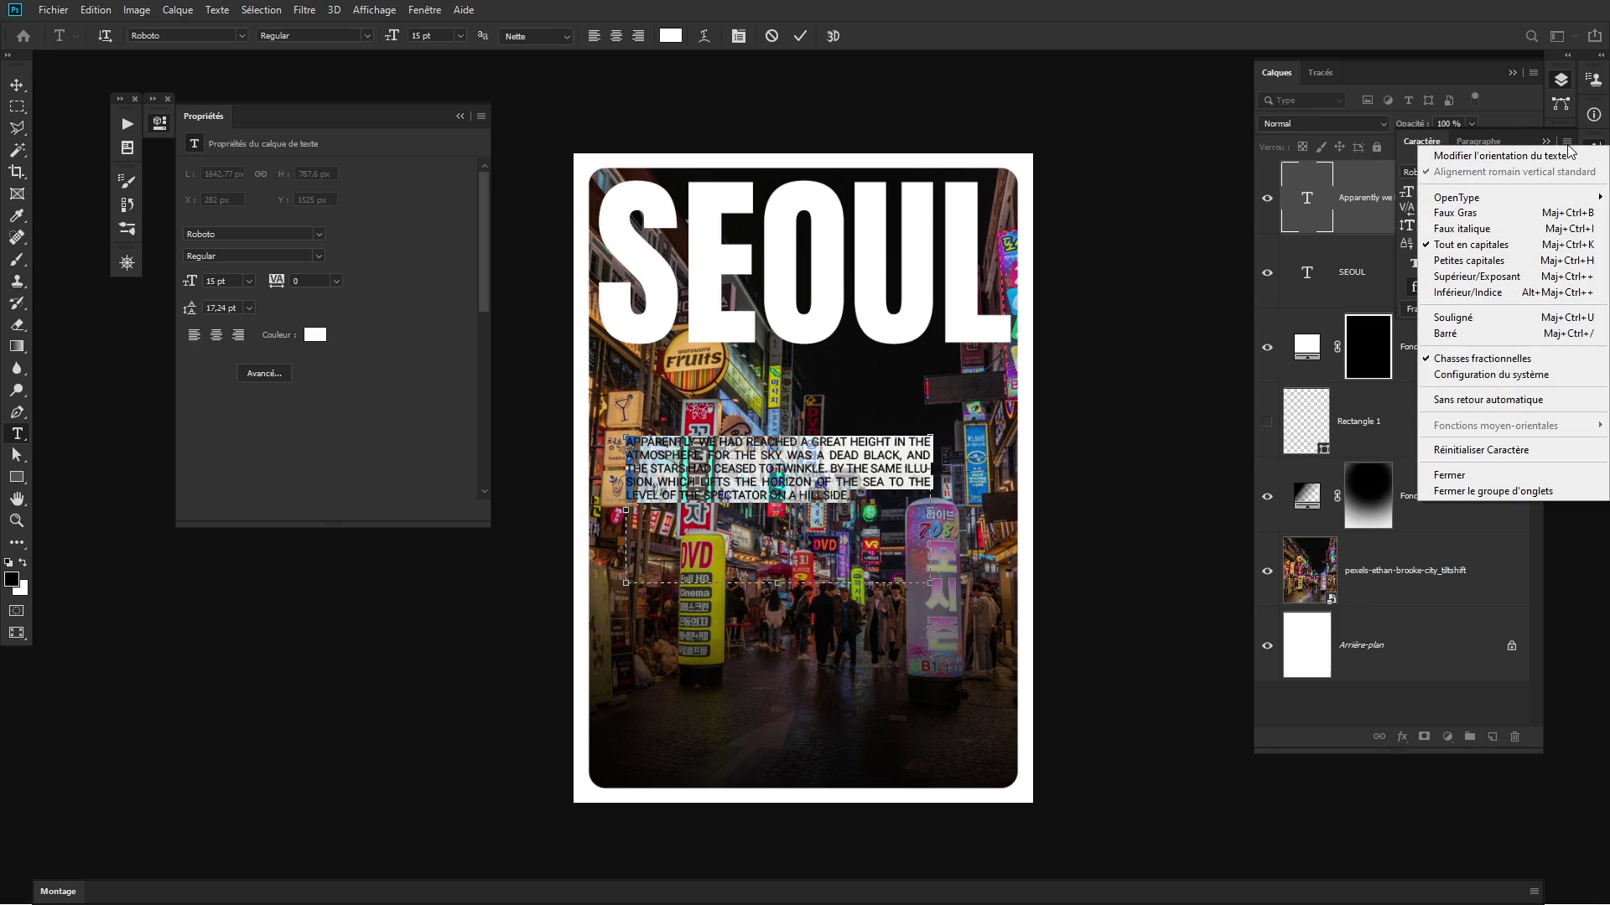
left_click(1464, 246)
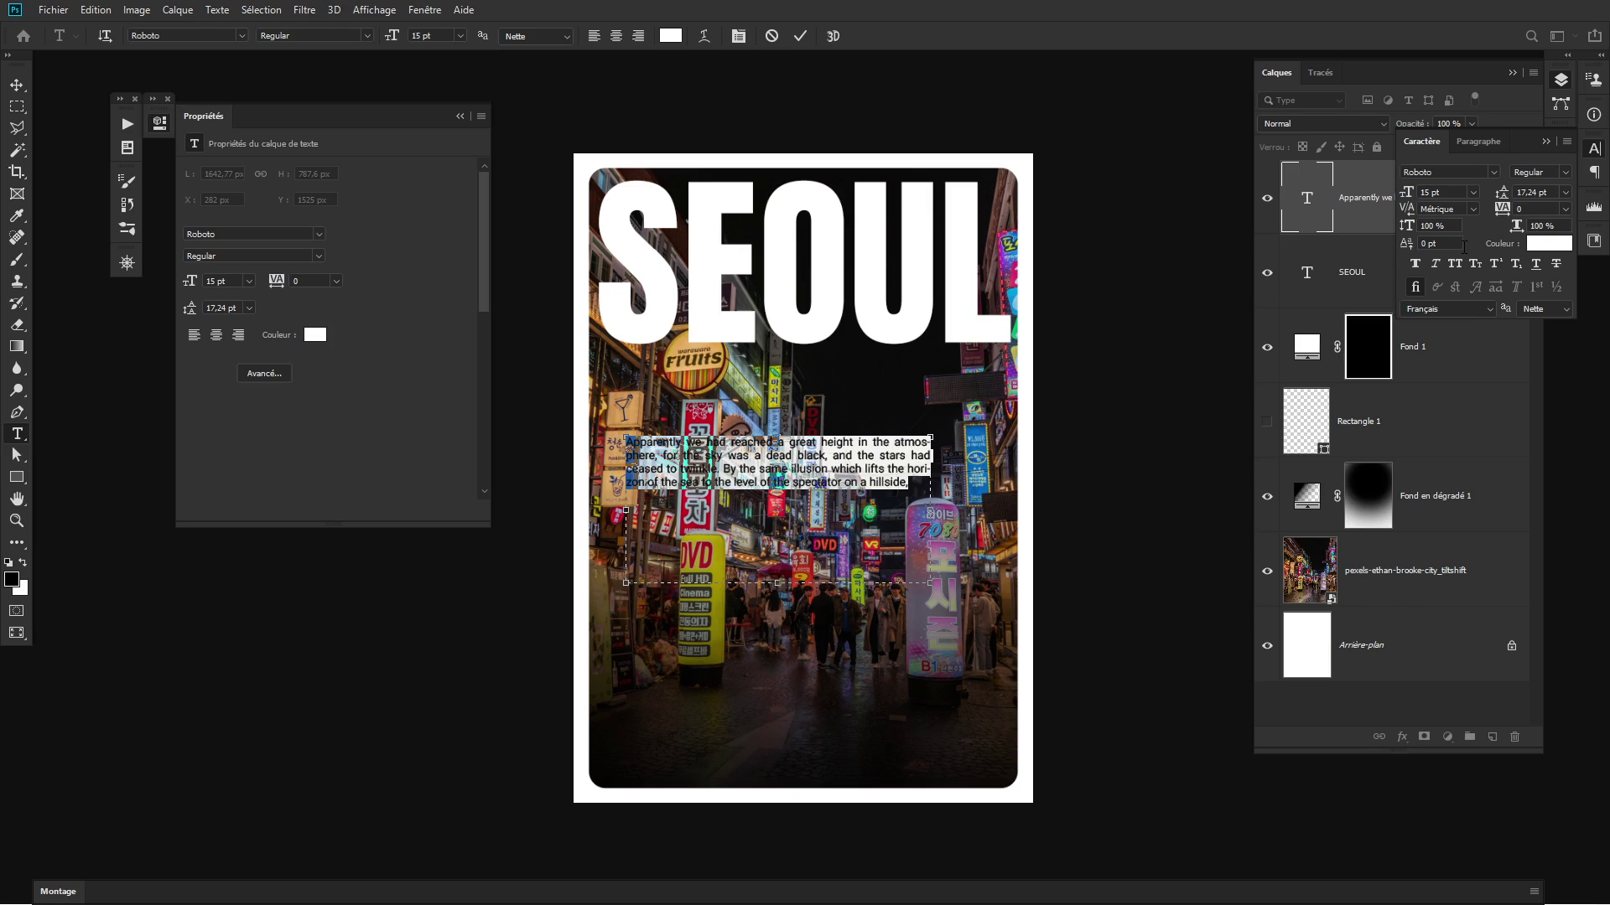
left_click(1066, 444)
key("v")
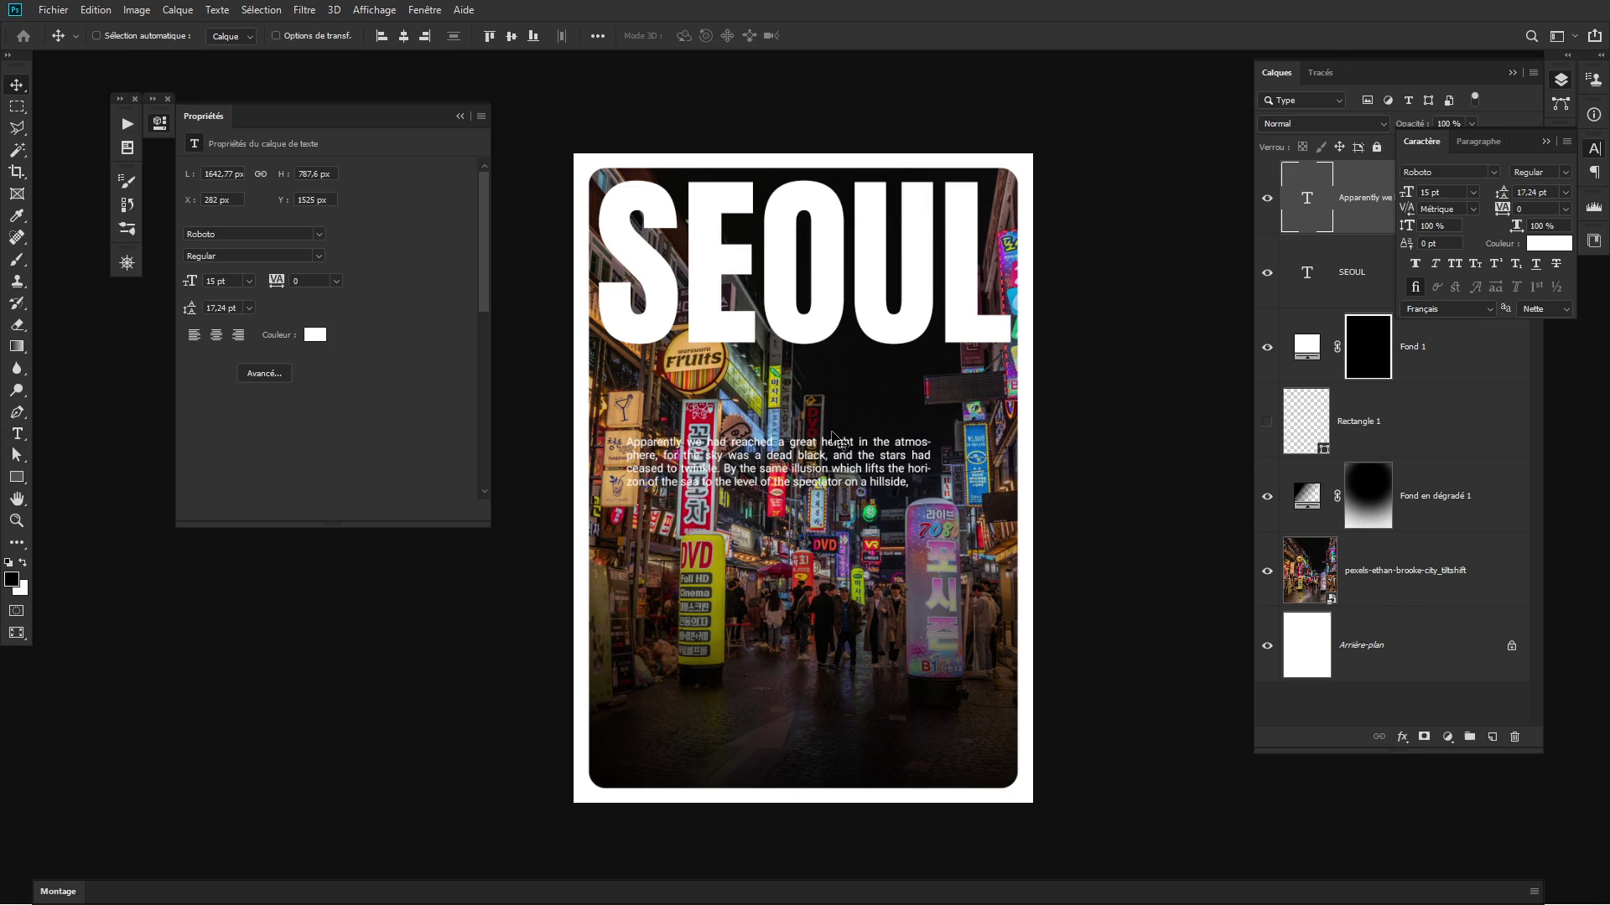
left_click_drag(813, 483, 795, 752)
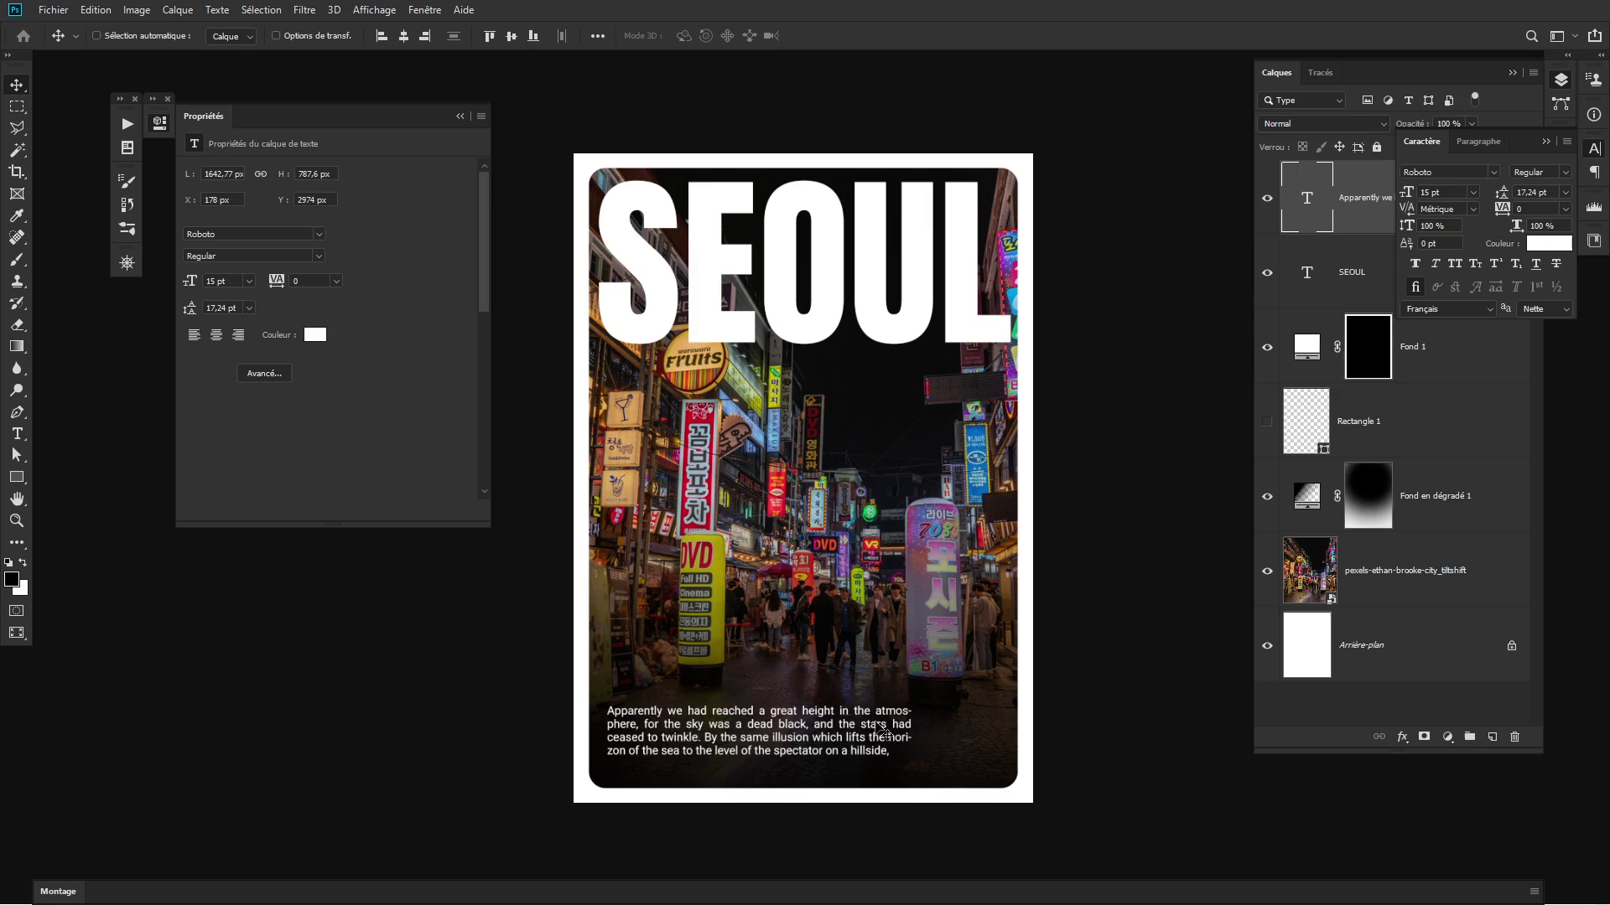
key("ctrl+t")
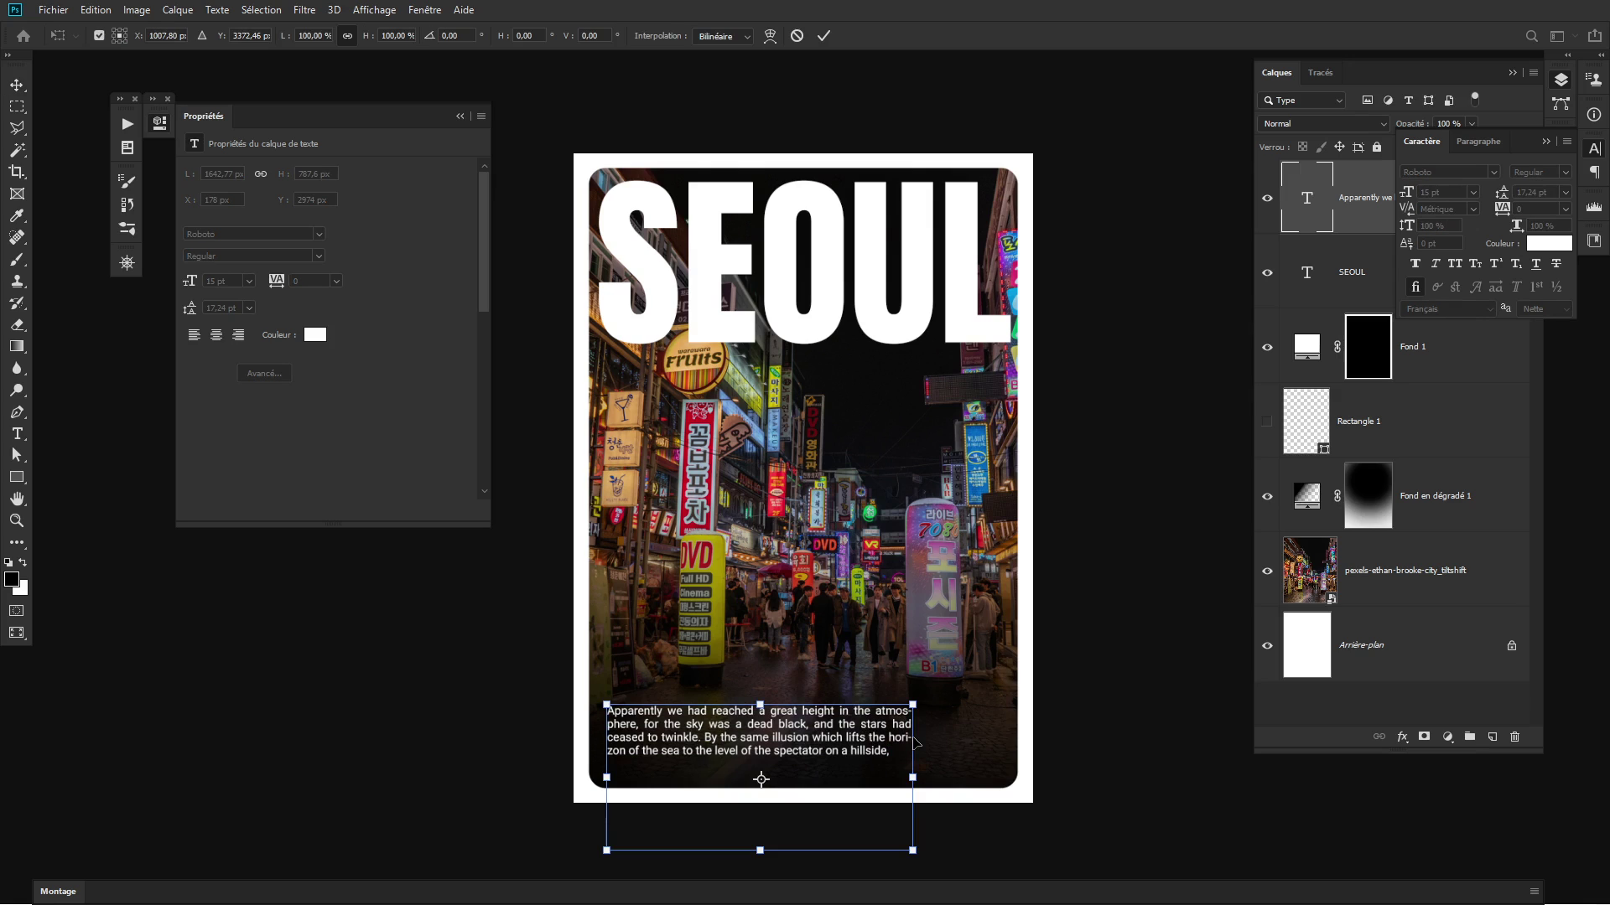
key("Escape")
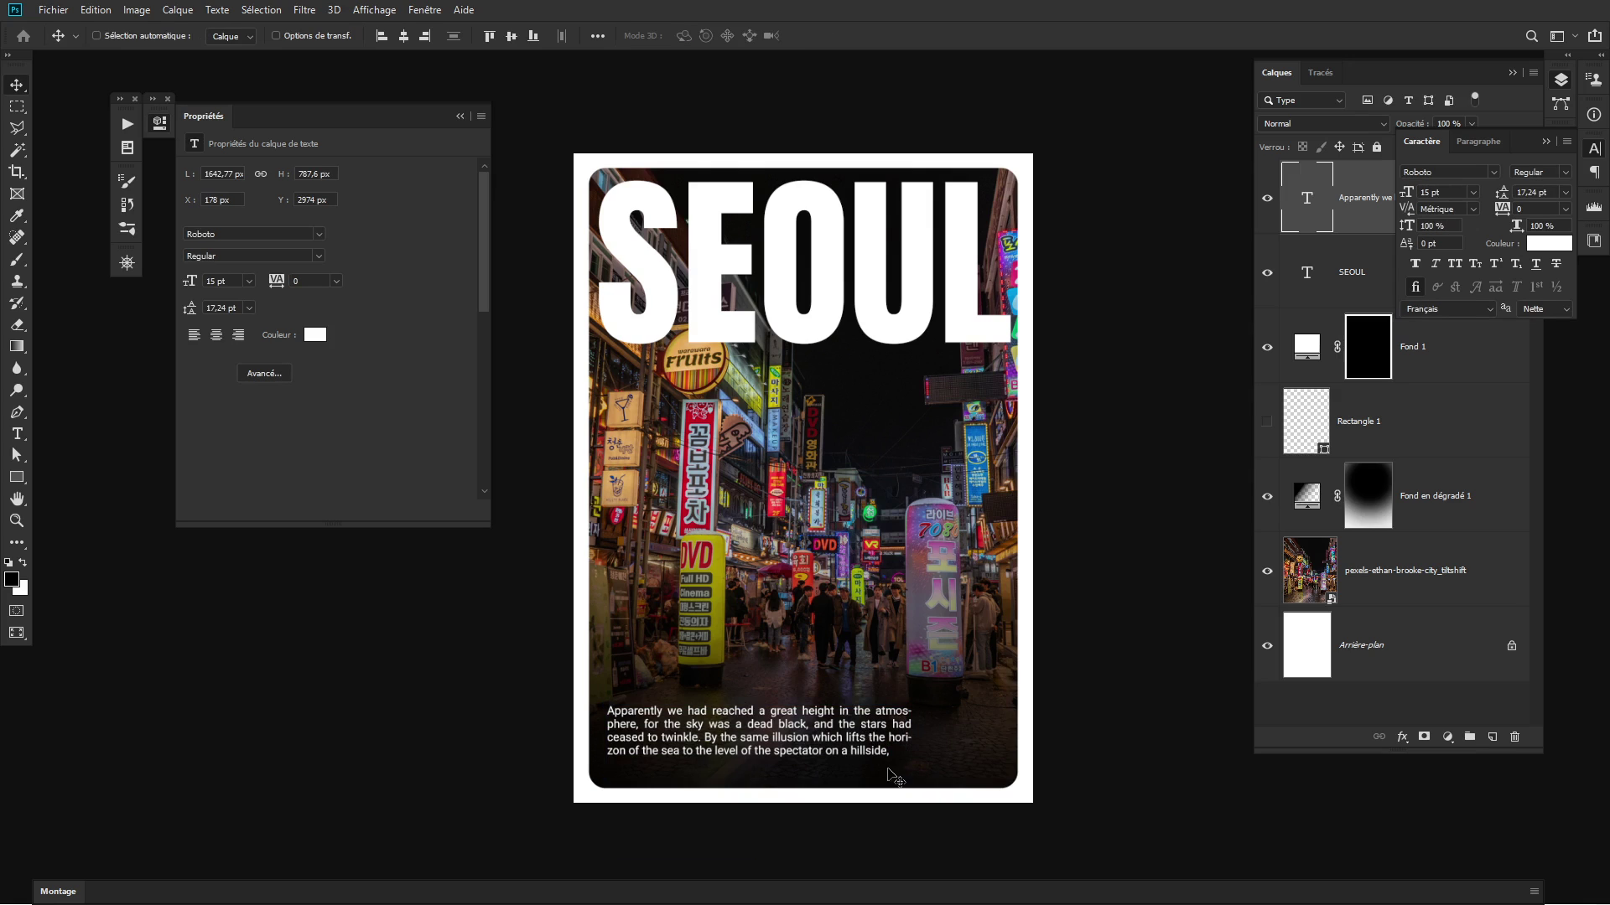
key("ctrl+t")
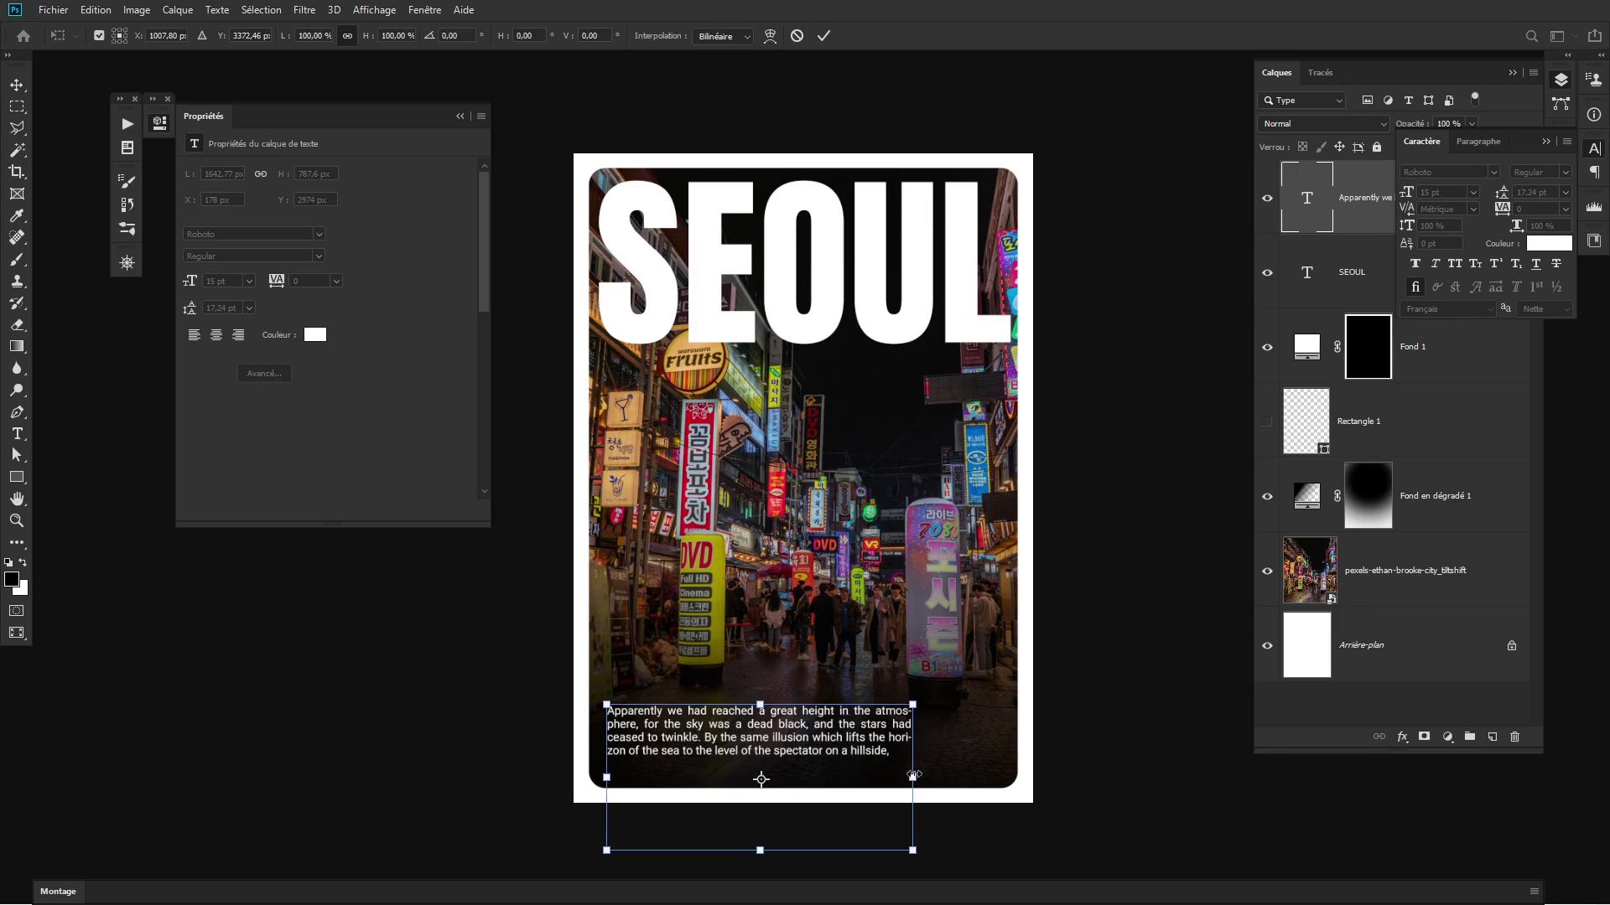
left_click_drag(912, 777, 965, 765)
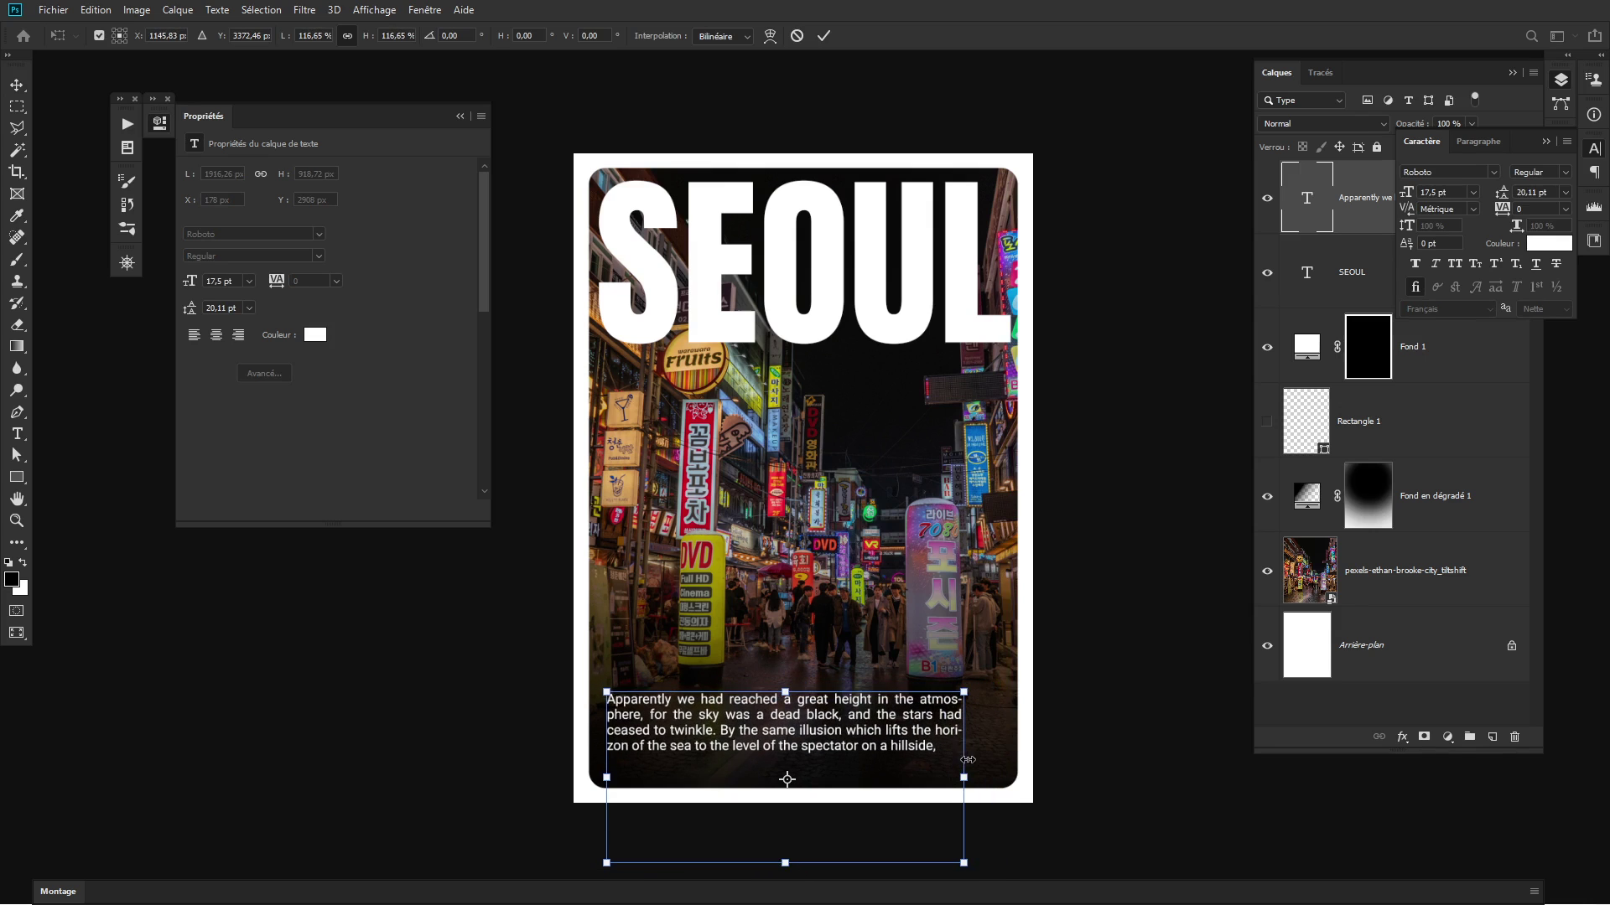
key("Escape")
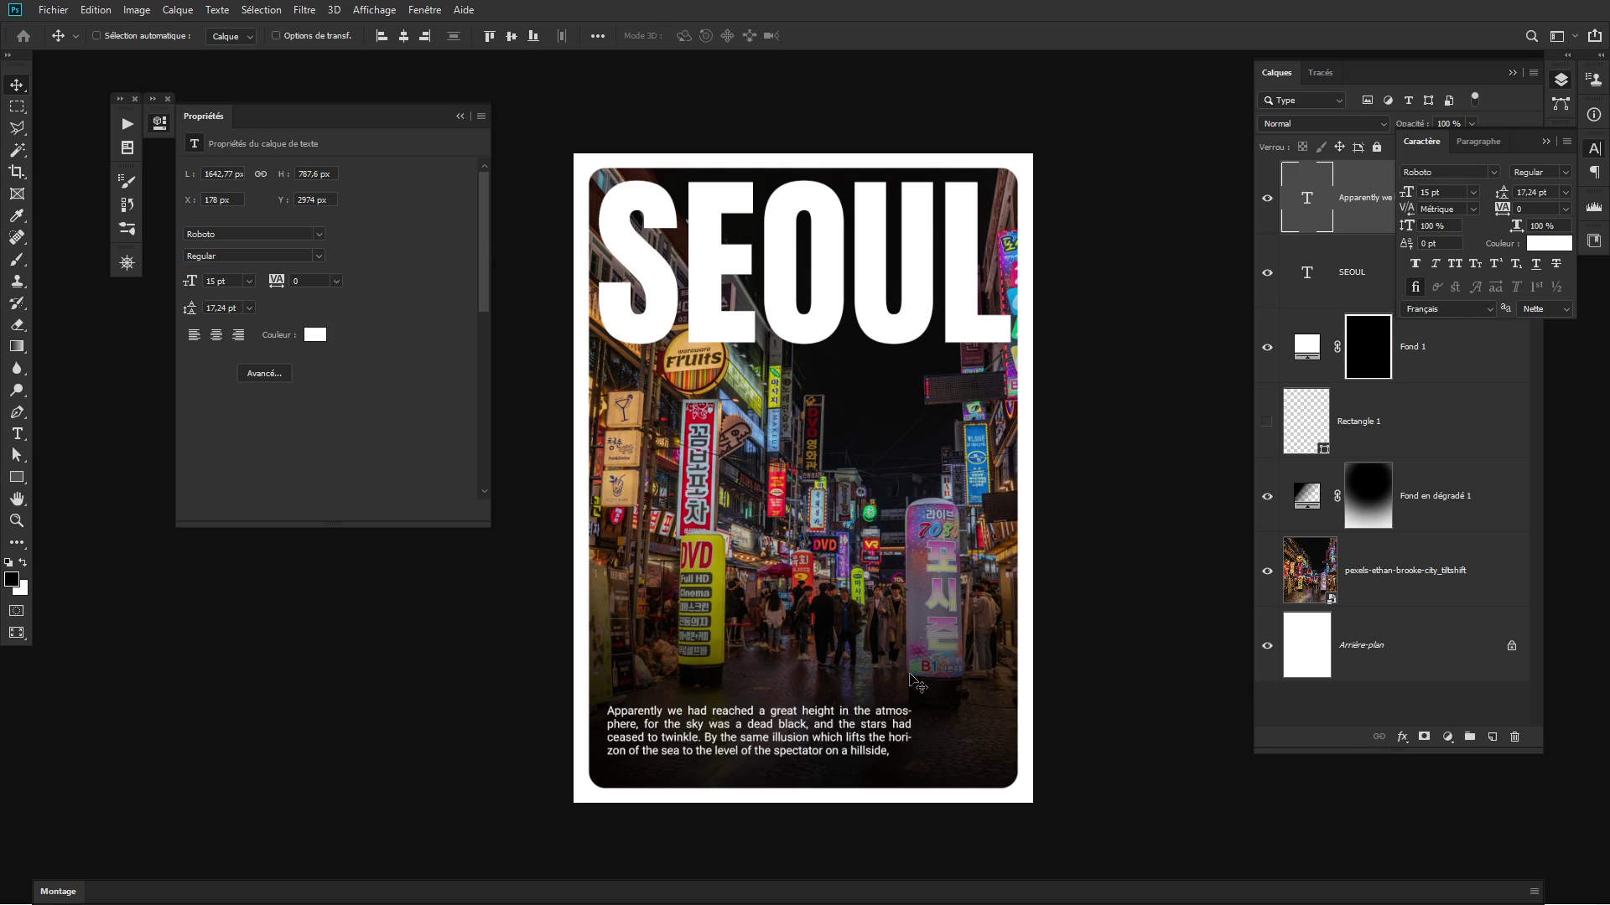
double_click(1306, 198)
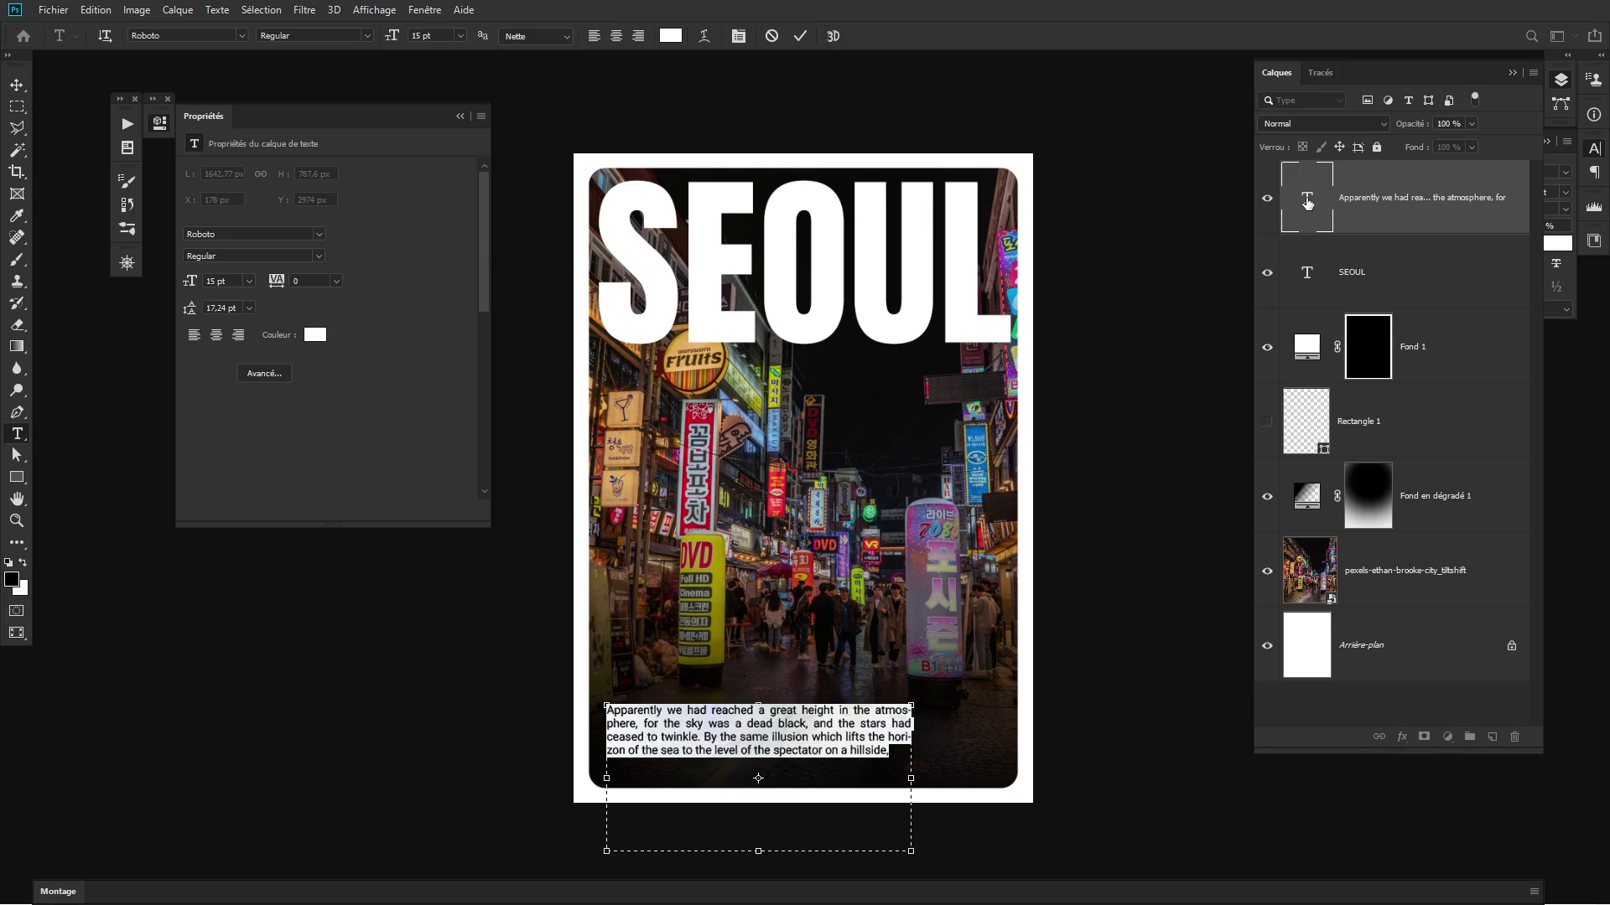
left_click_drag(911, 778, 1006, 778)
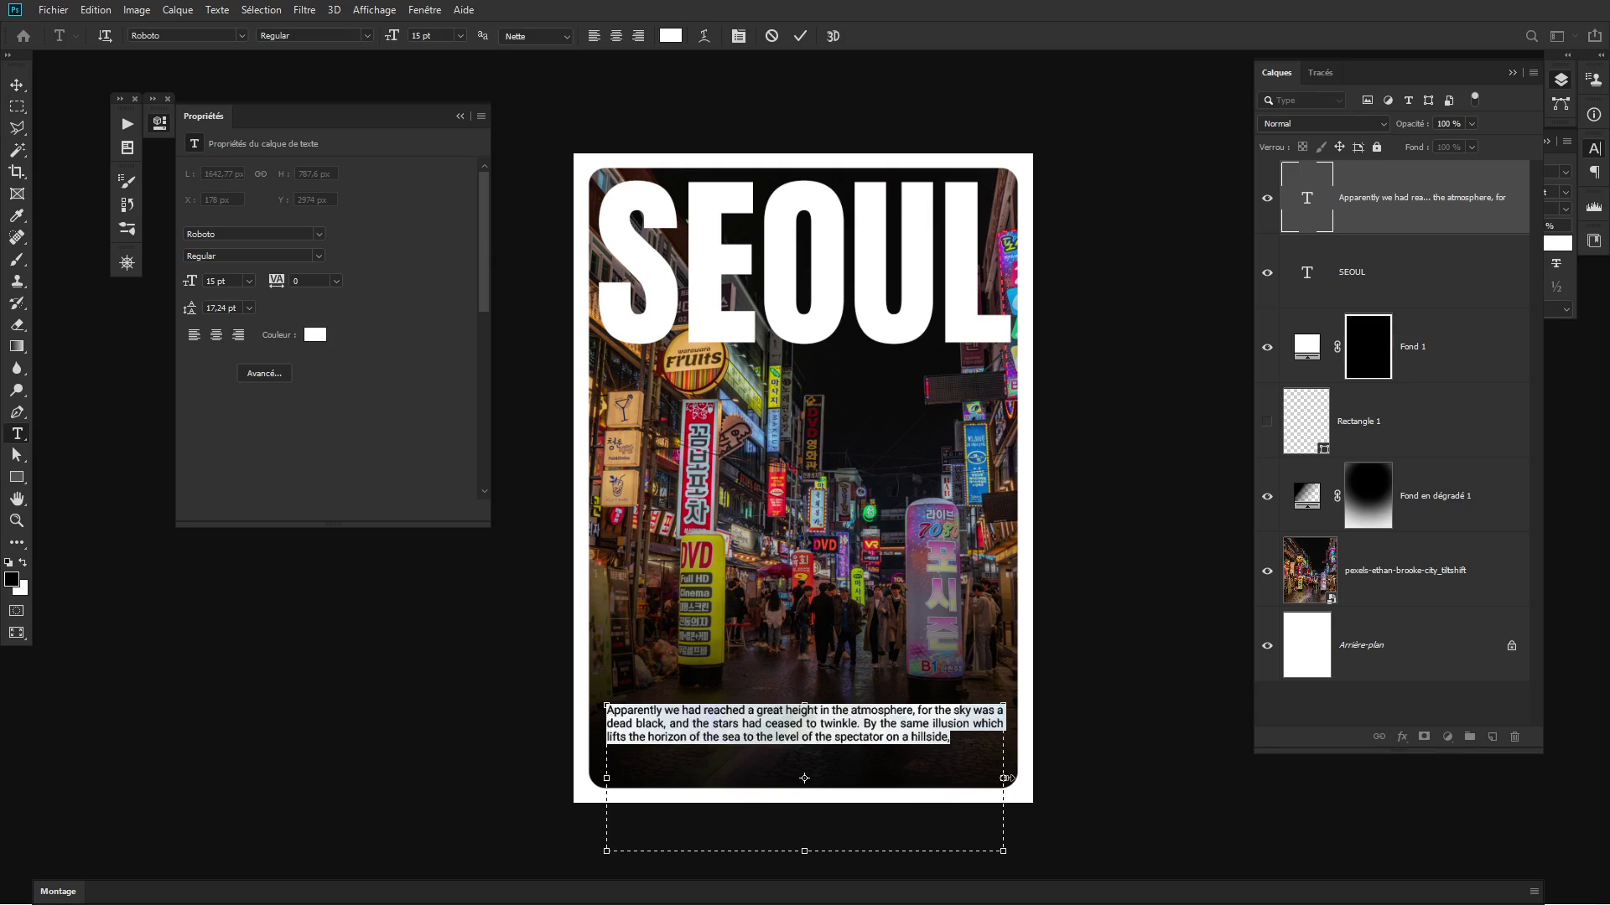
left_click_drag(805, 851, 807, 764)
key("BackSpace")
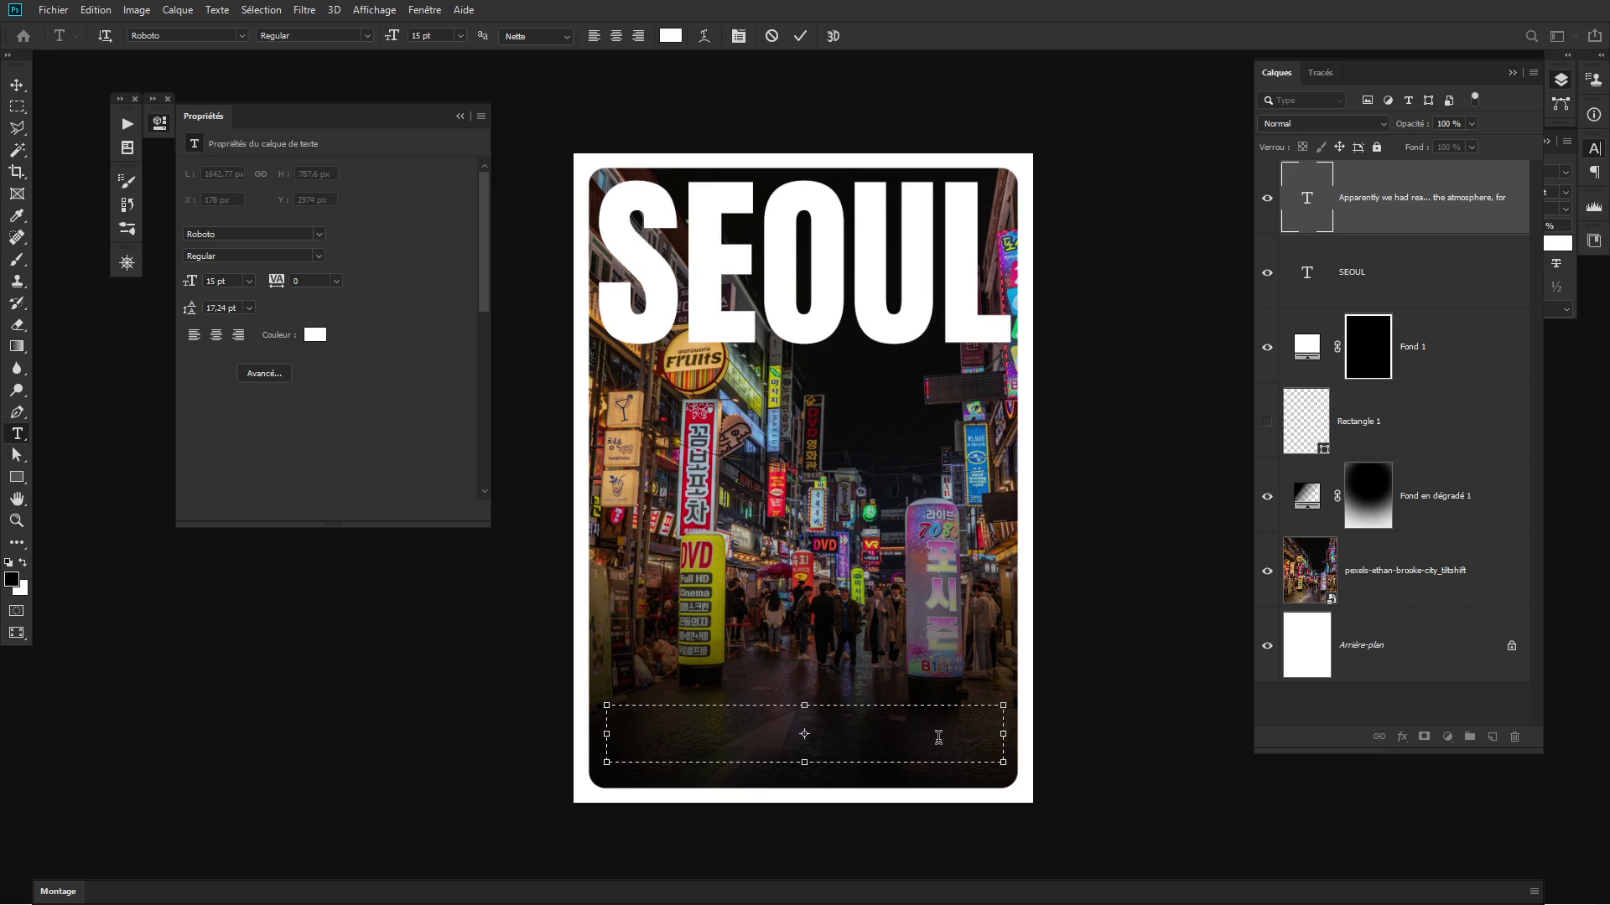
key("ctrl+Return")
key("v")
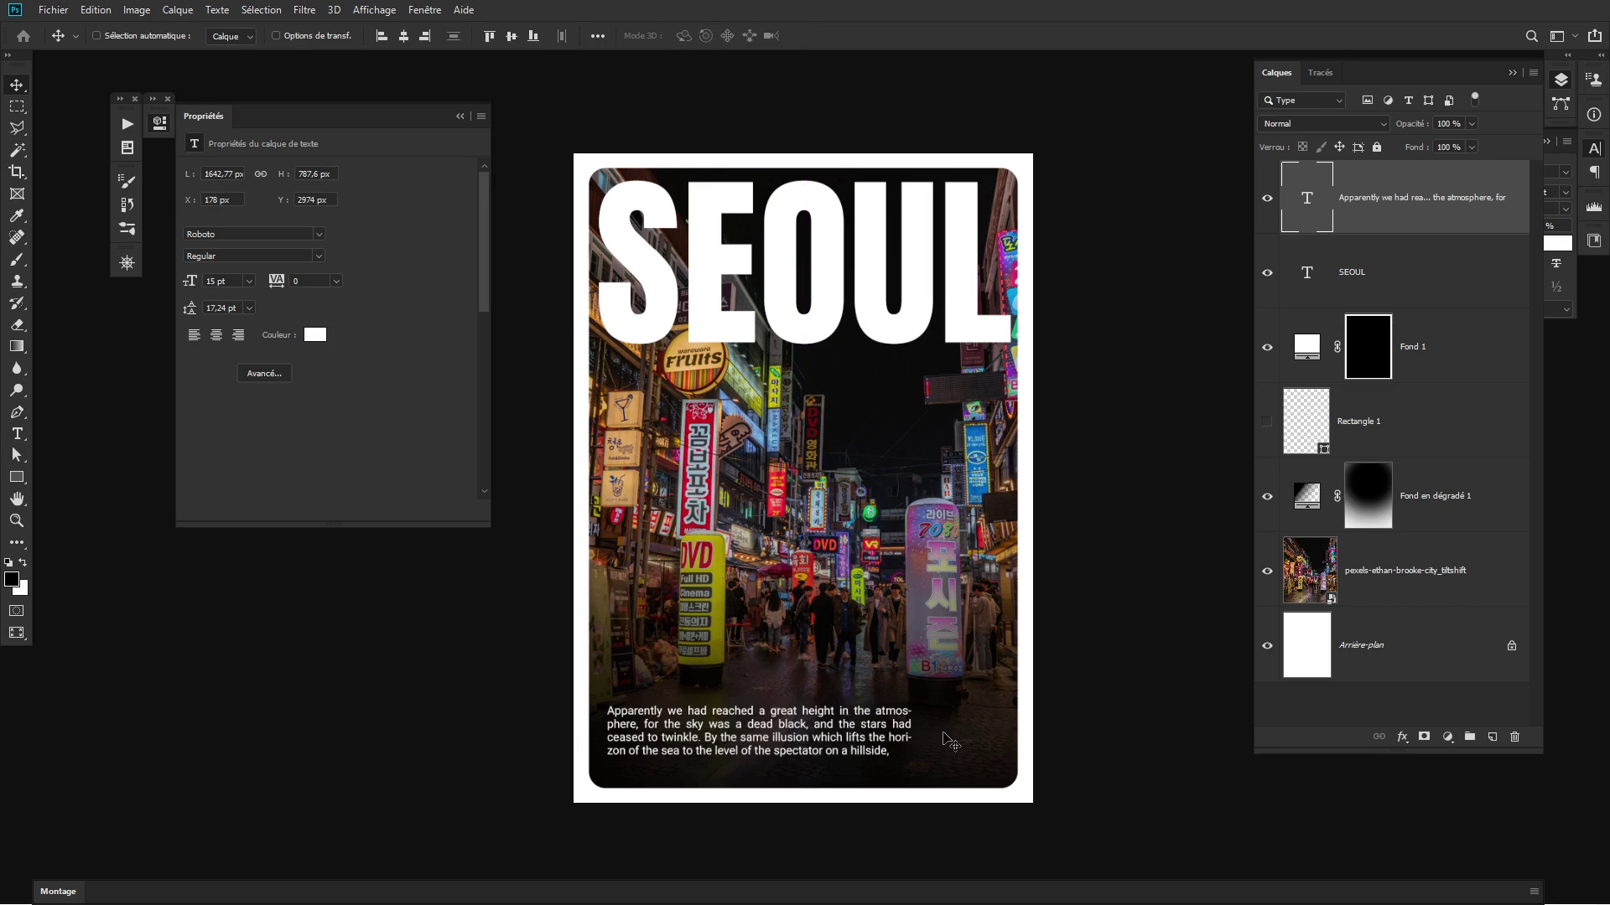
Widen the paragraph's text box to about 2086 px and move it down to about Y 3046 px near the photo's lower edge
double_click(1323, 219)
left_click_drag(910, 778, 994, 770)
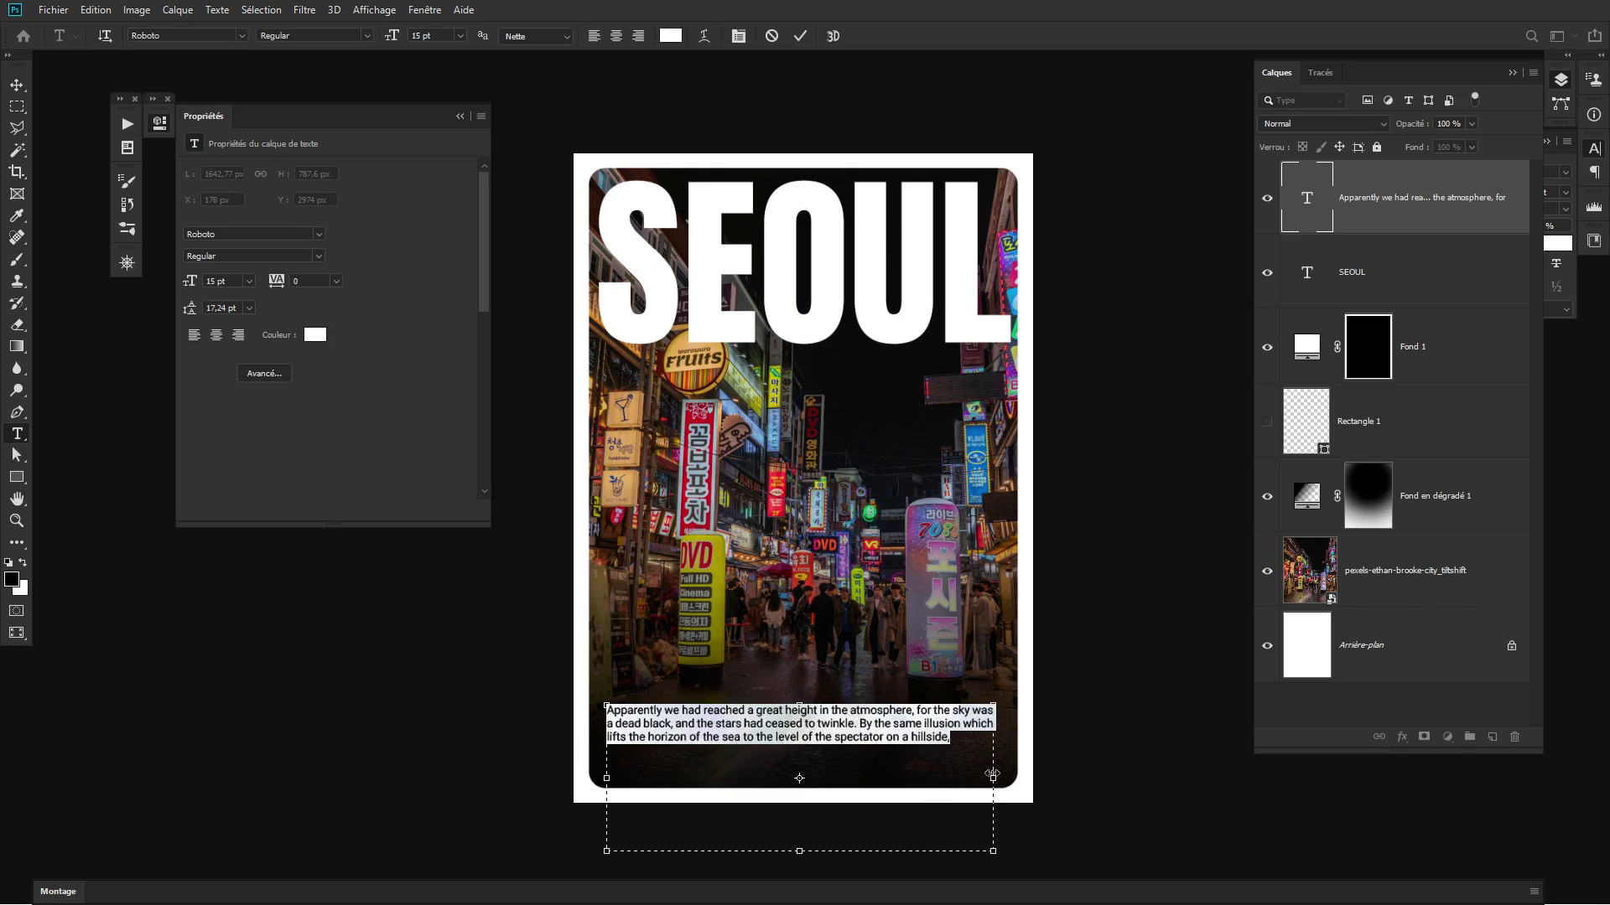
key("Escape")
key("v")
left_click_drag(880, 738, 877, 752)
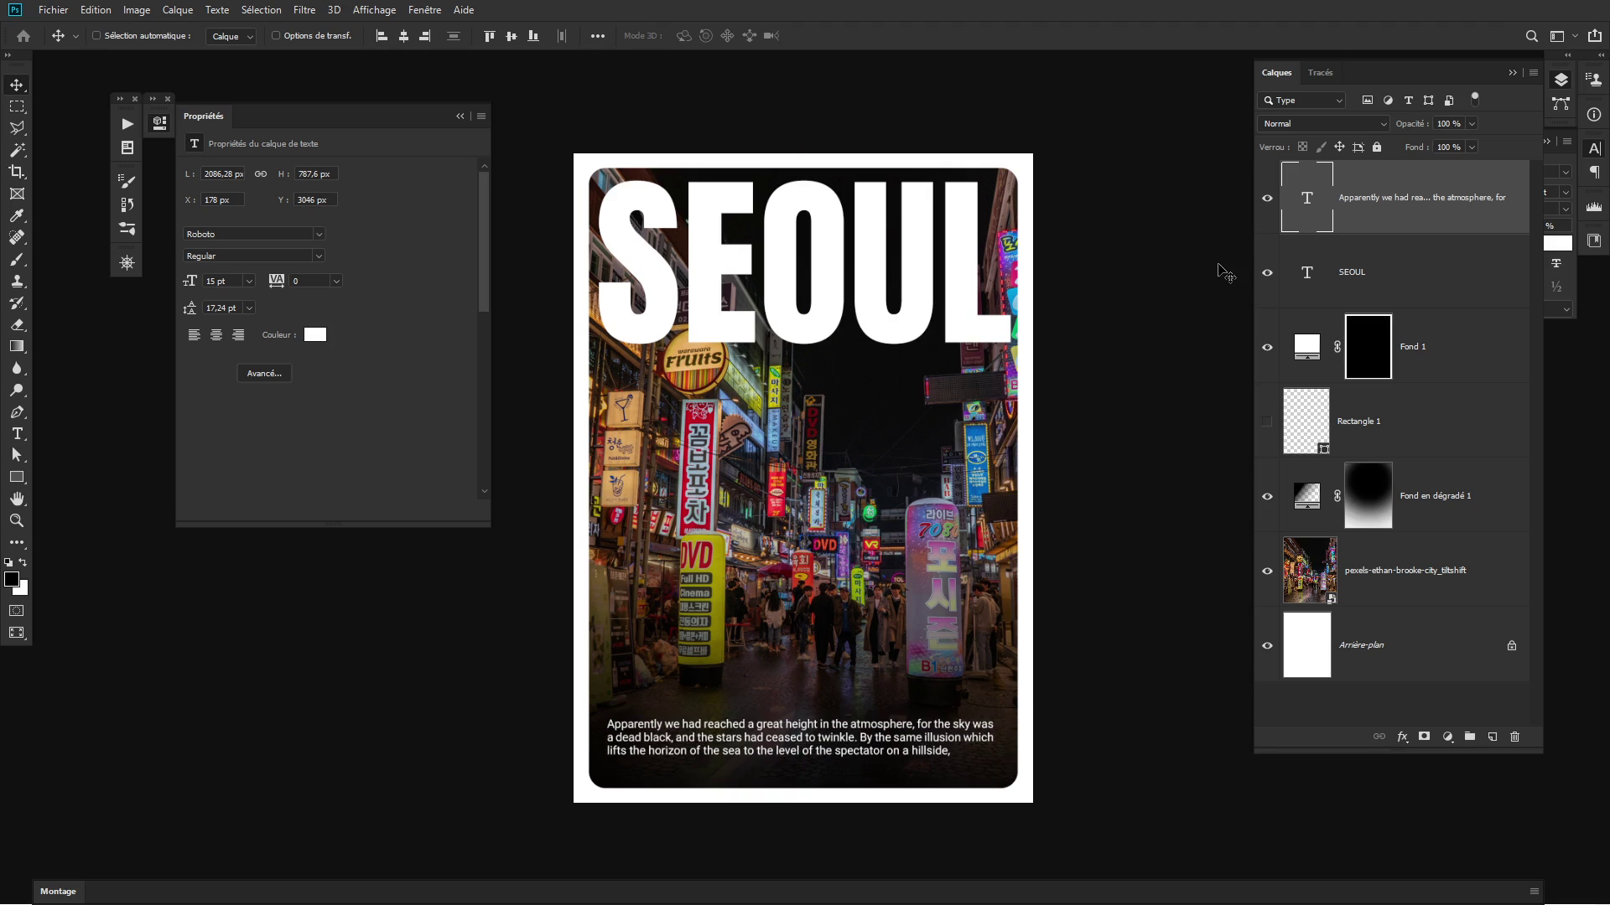
Move the SEOUL title down just above the paragraph, at about Y 2047 px, and try 13% opacity before returning it to 100%
left_click(1303, 275)
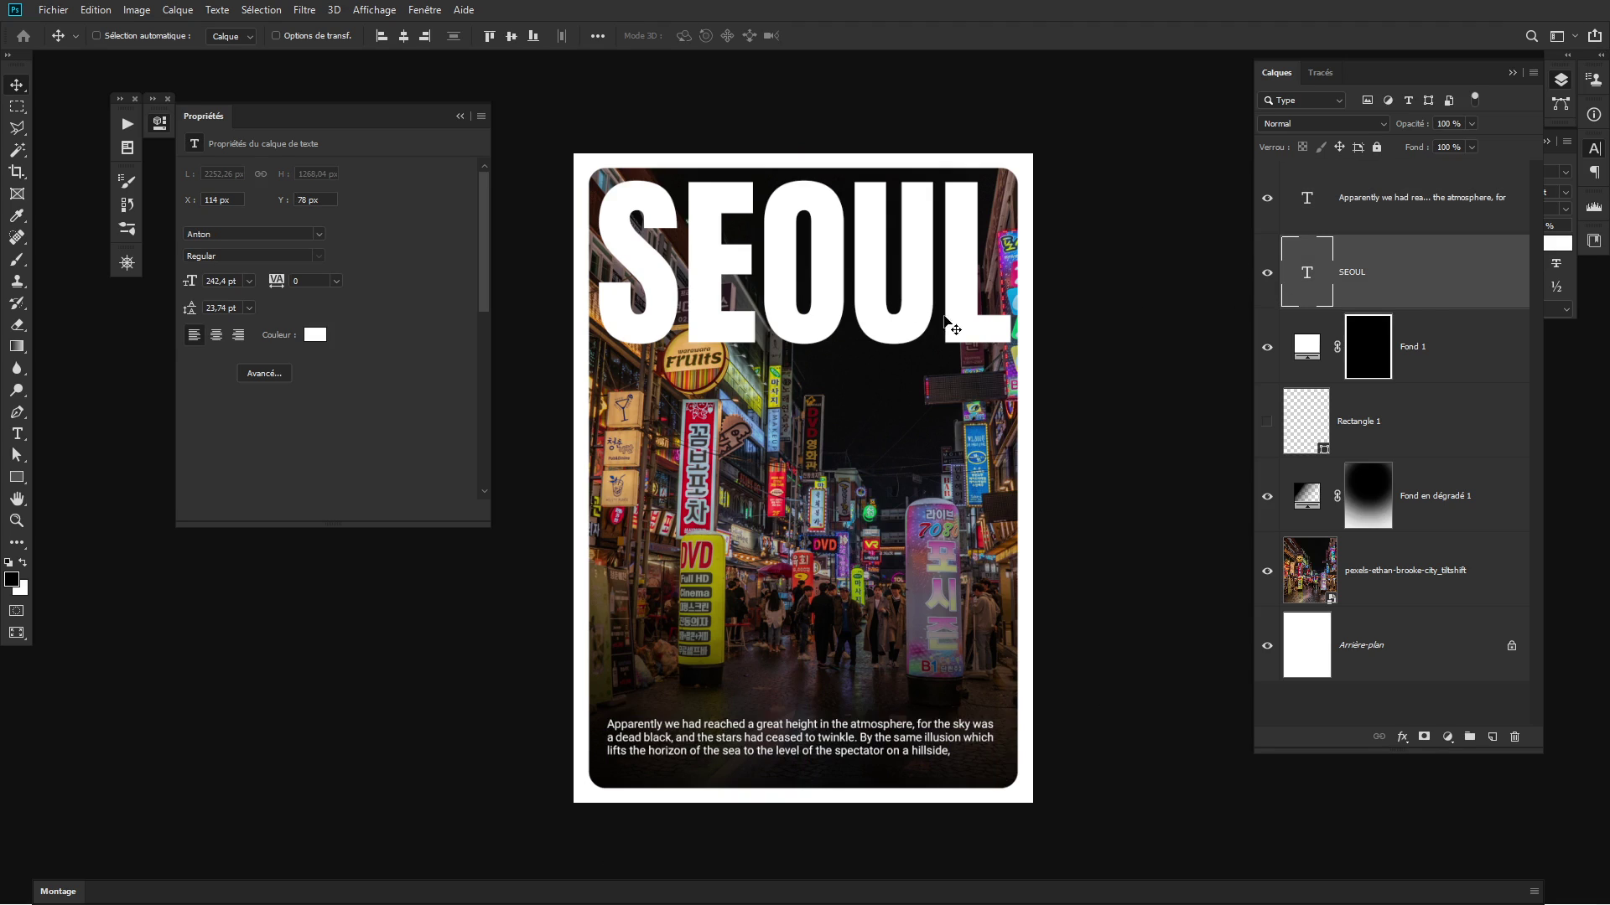
left_click_drag(898, 335, 884, 694)
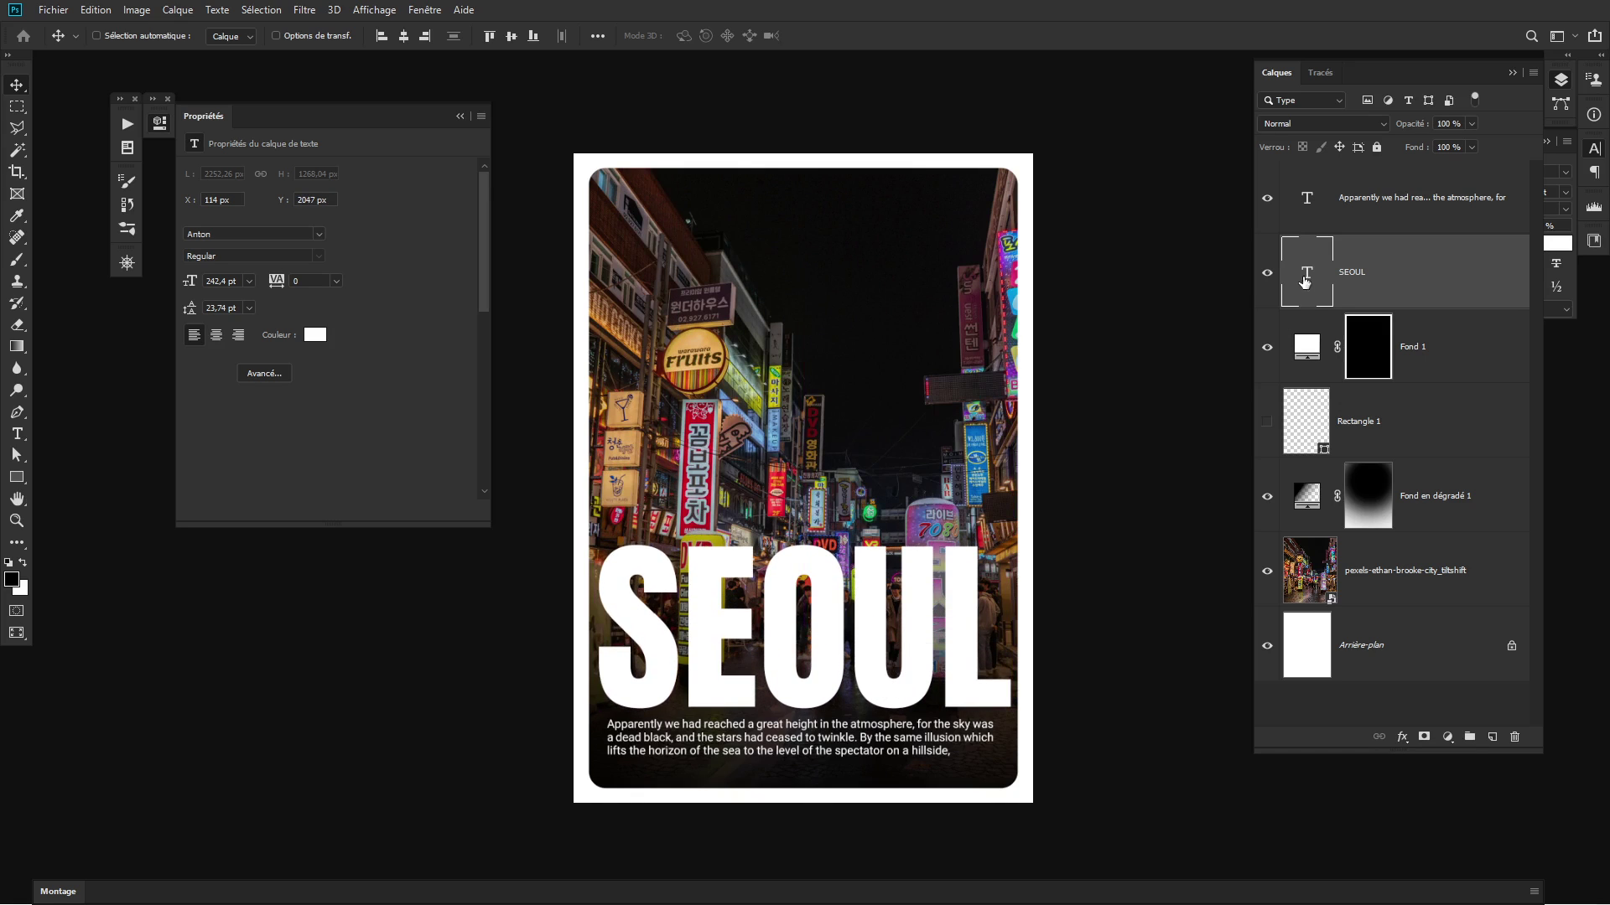
left_click_drag(1415, 125, 1333, 130)
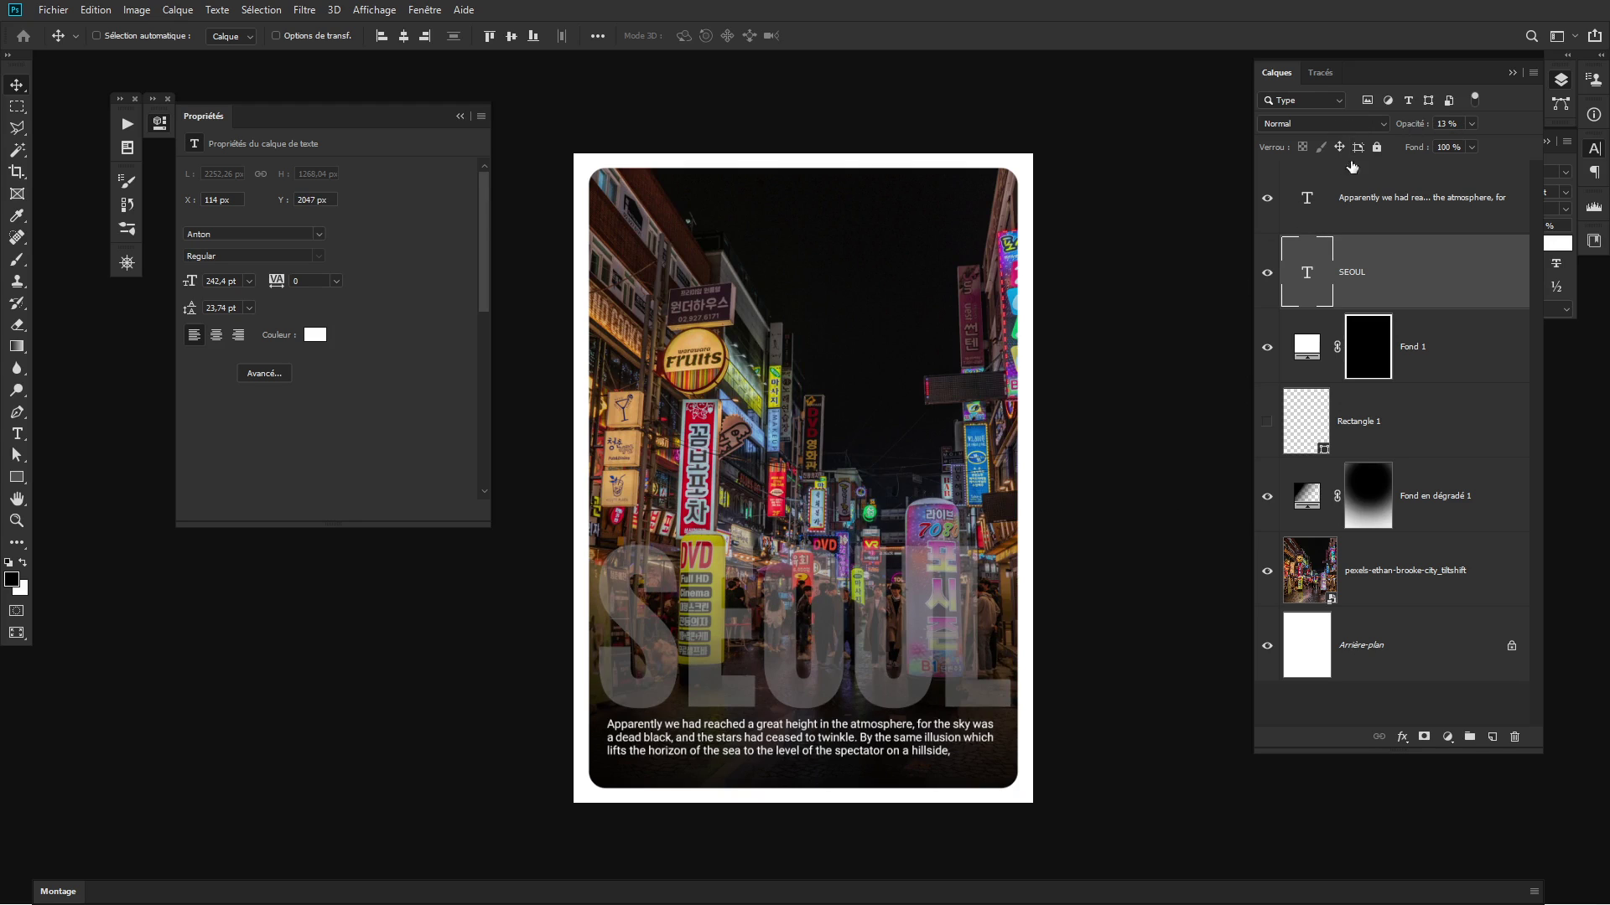
left_click_drag(1406, 126, 1529, 134)
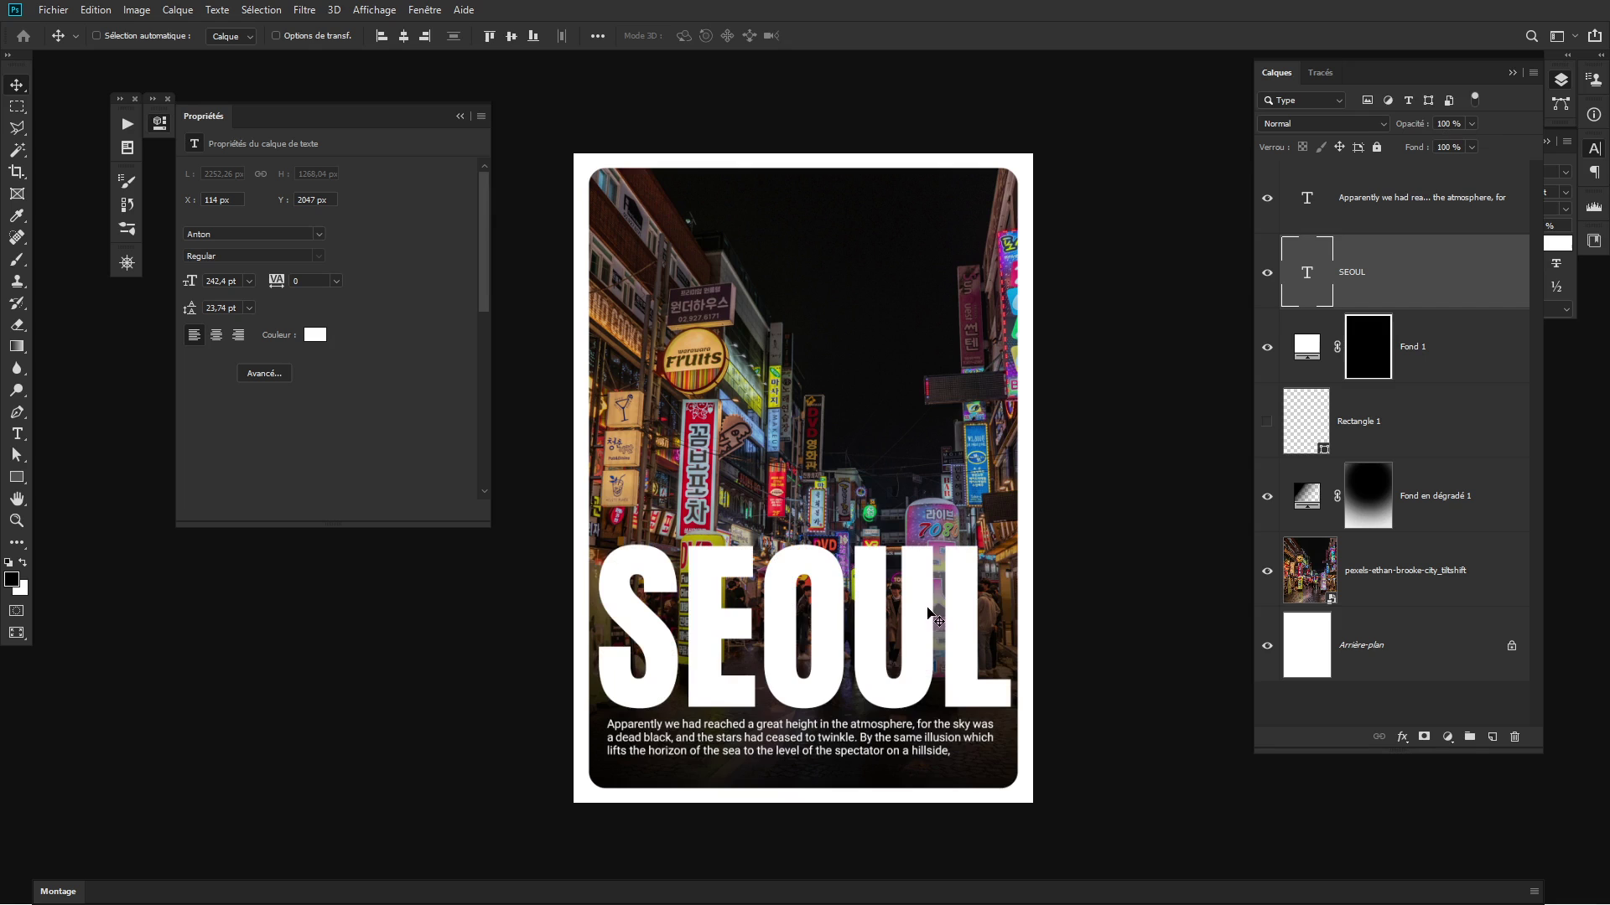
Select the SEOUL title and paragraph layers together and move both up so the title sits at the photo's upper edge
left_click(1410, 204)
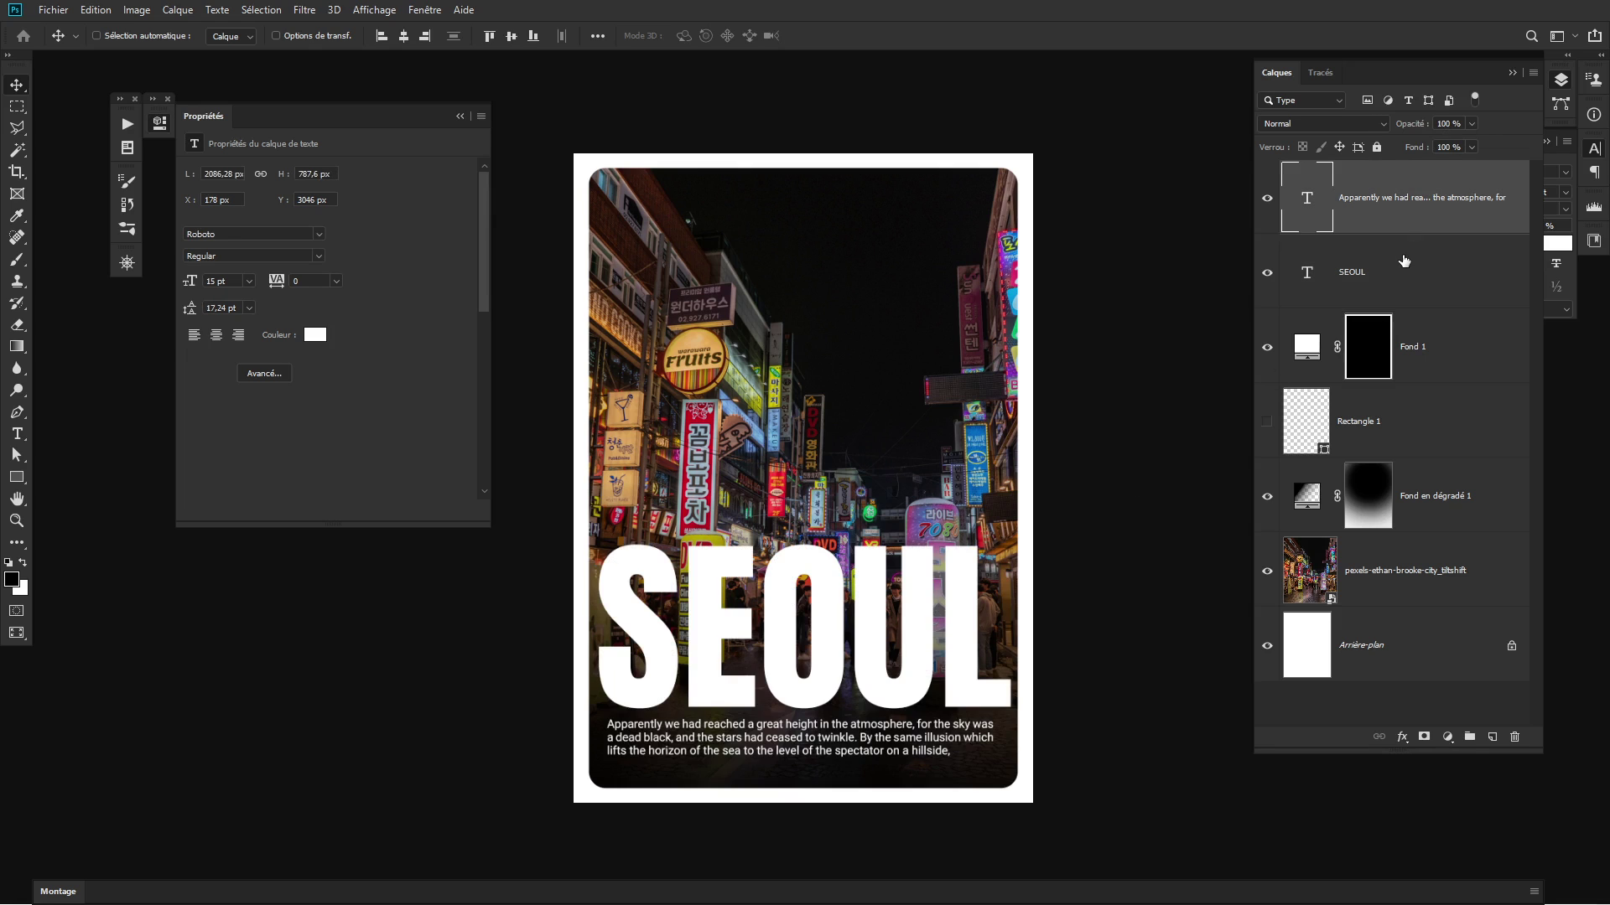
left_click(1400, 268)
left_click(1405, 216, "ctrl")
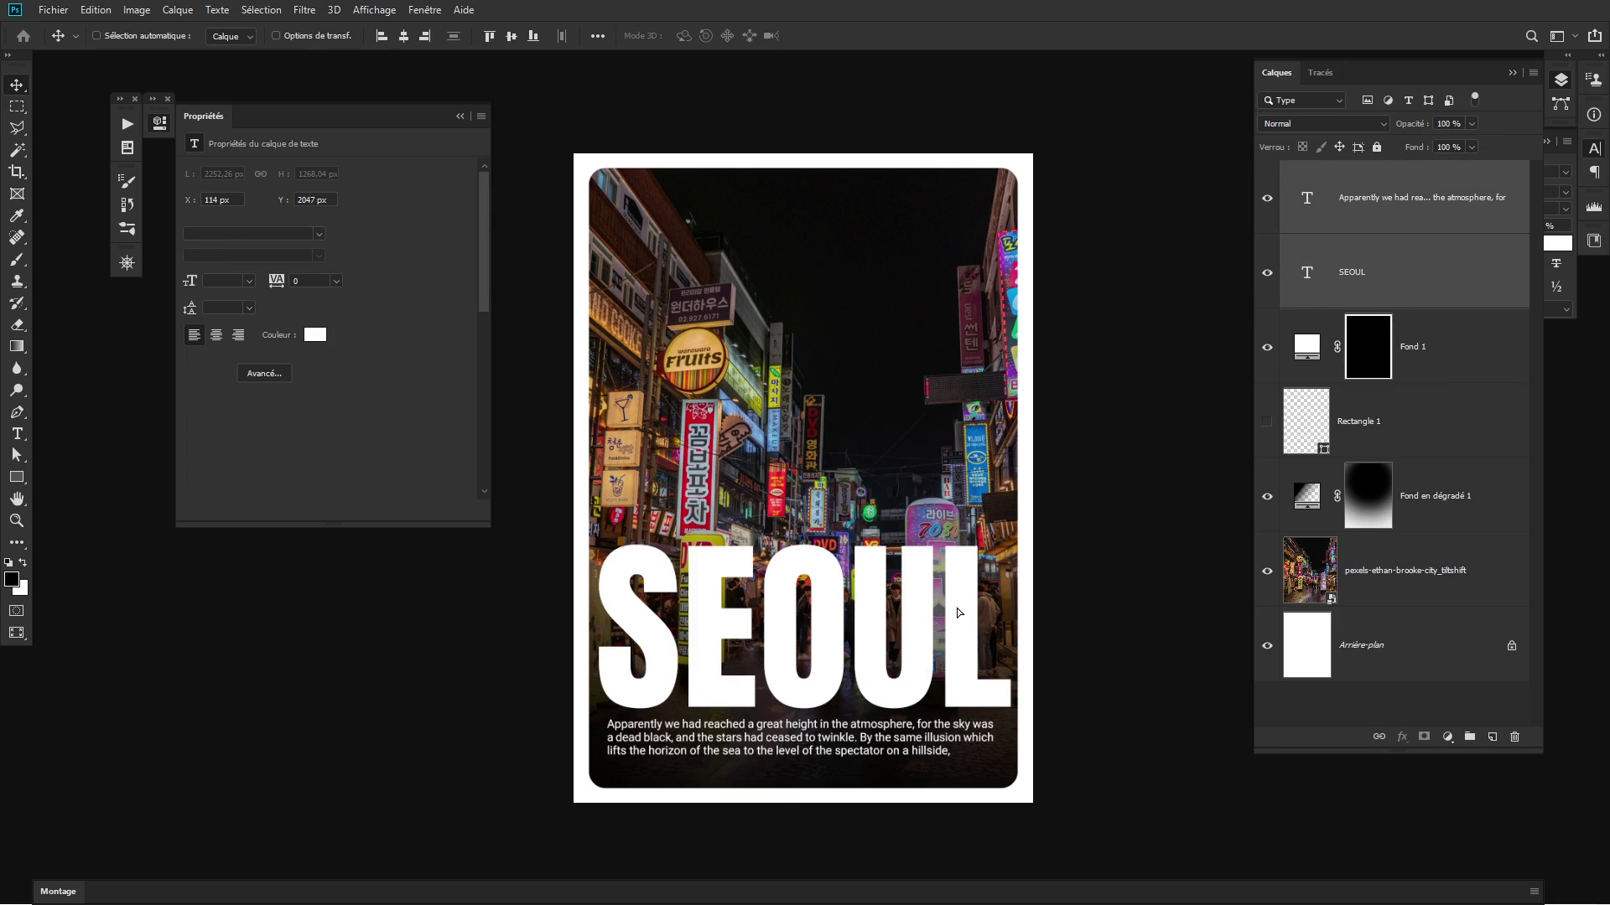
left_click_drag(969, 621, 969, 261)
Move only the paragraph back to the photo's lower area, at about Y 3060 px, and collapse the text properties
left_click(1364, 507)
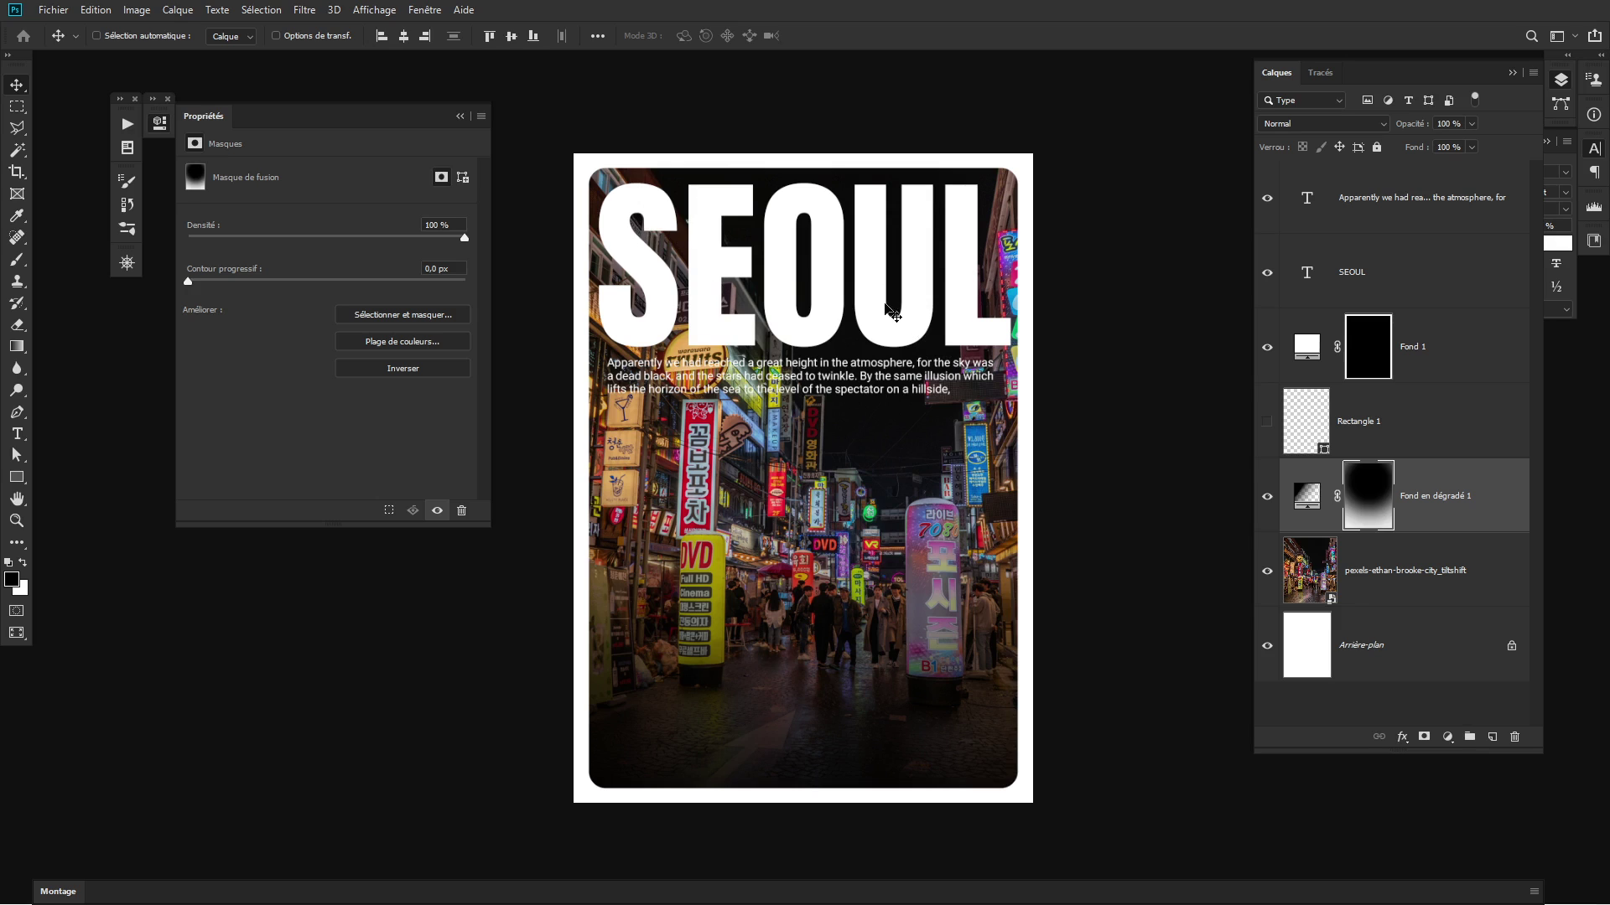
key("ctrl")
double_click(905, 394)
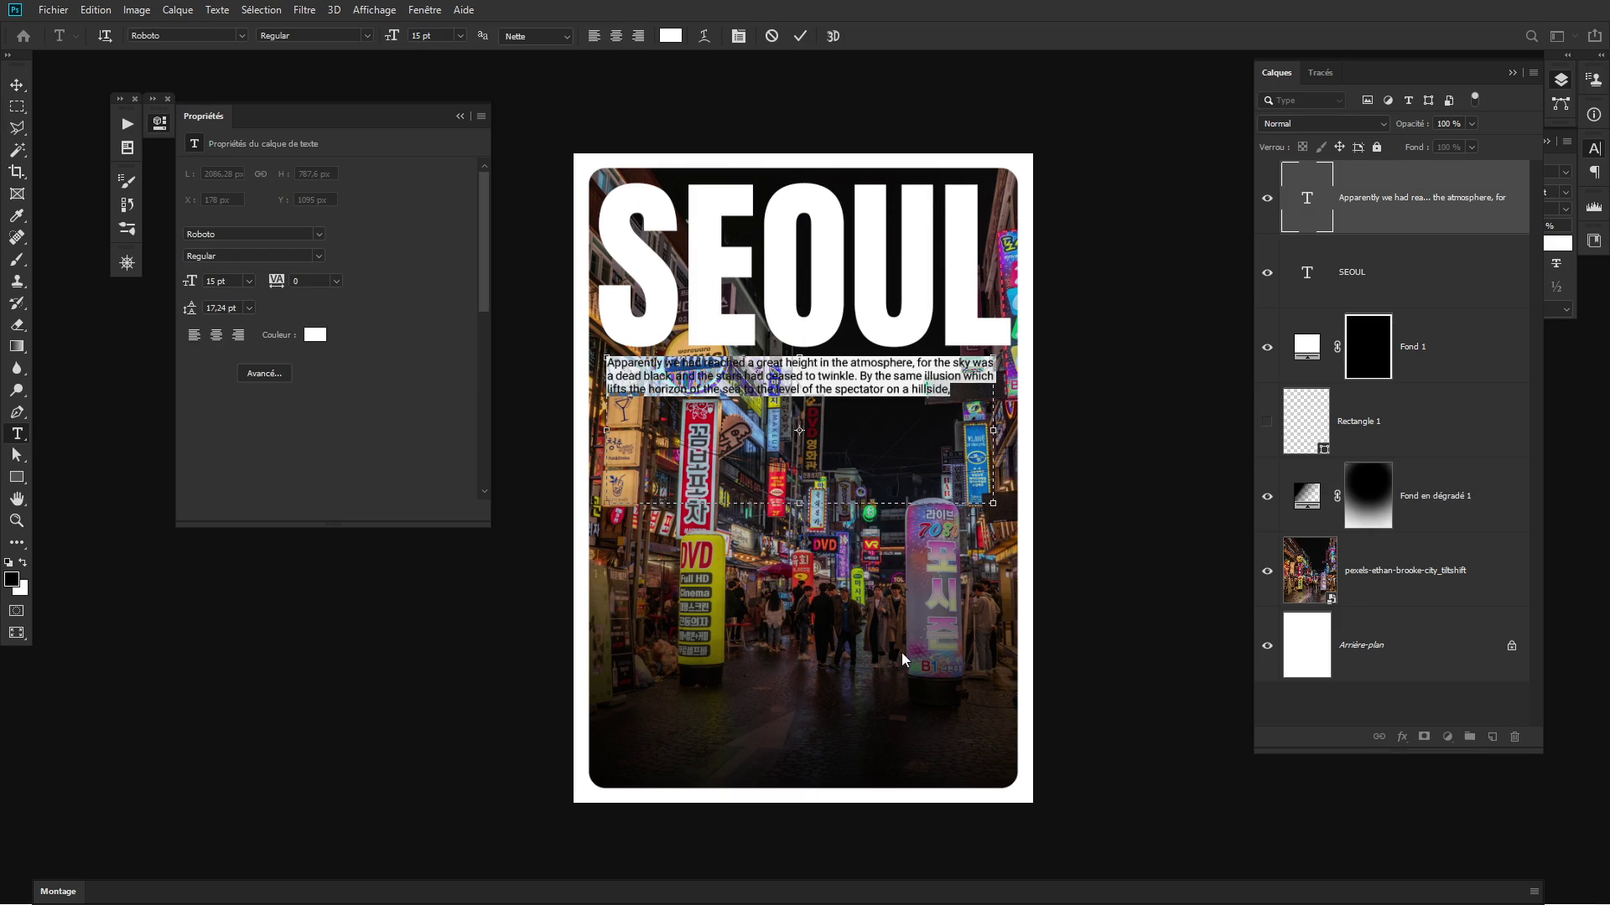
key("Escape")
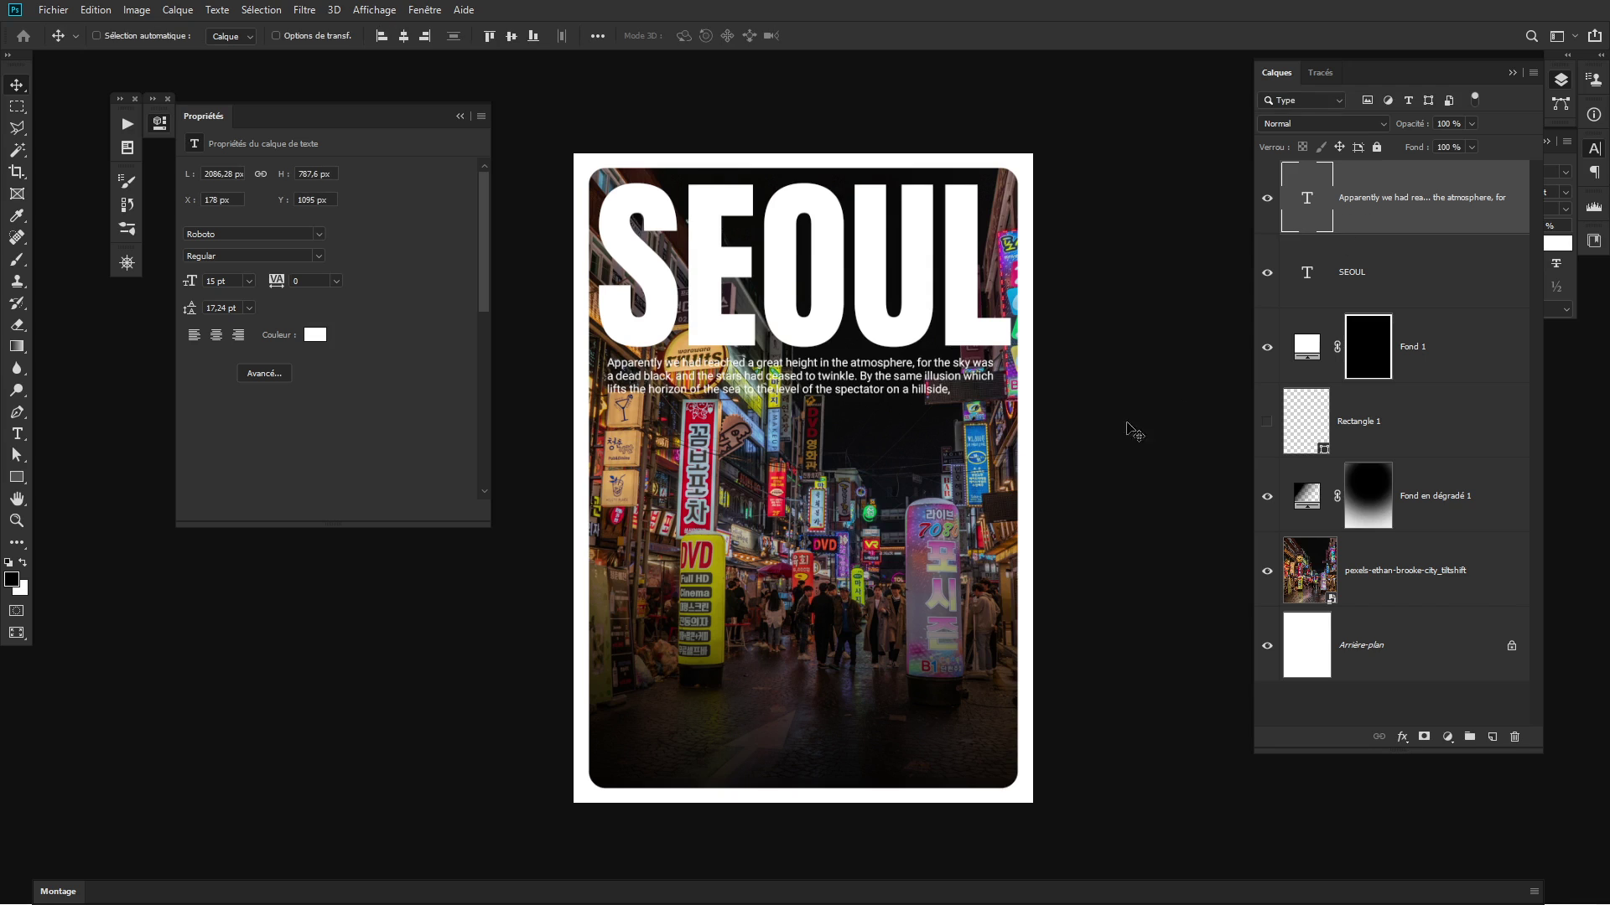
left_click_drag(885, 415, 852, 753)
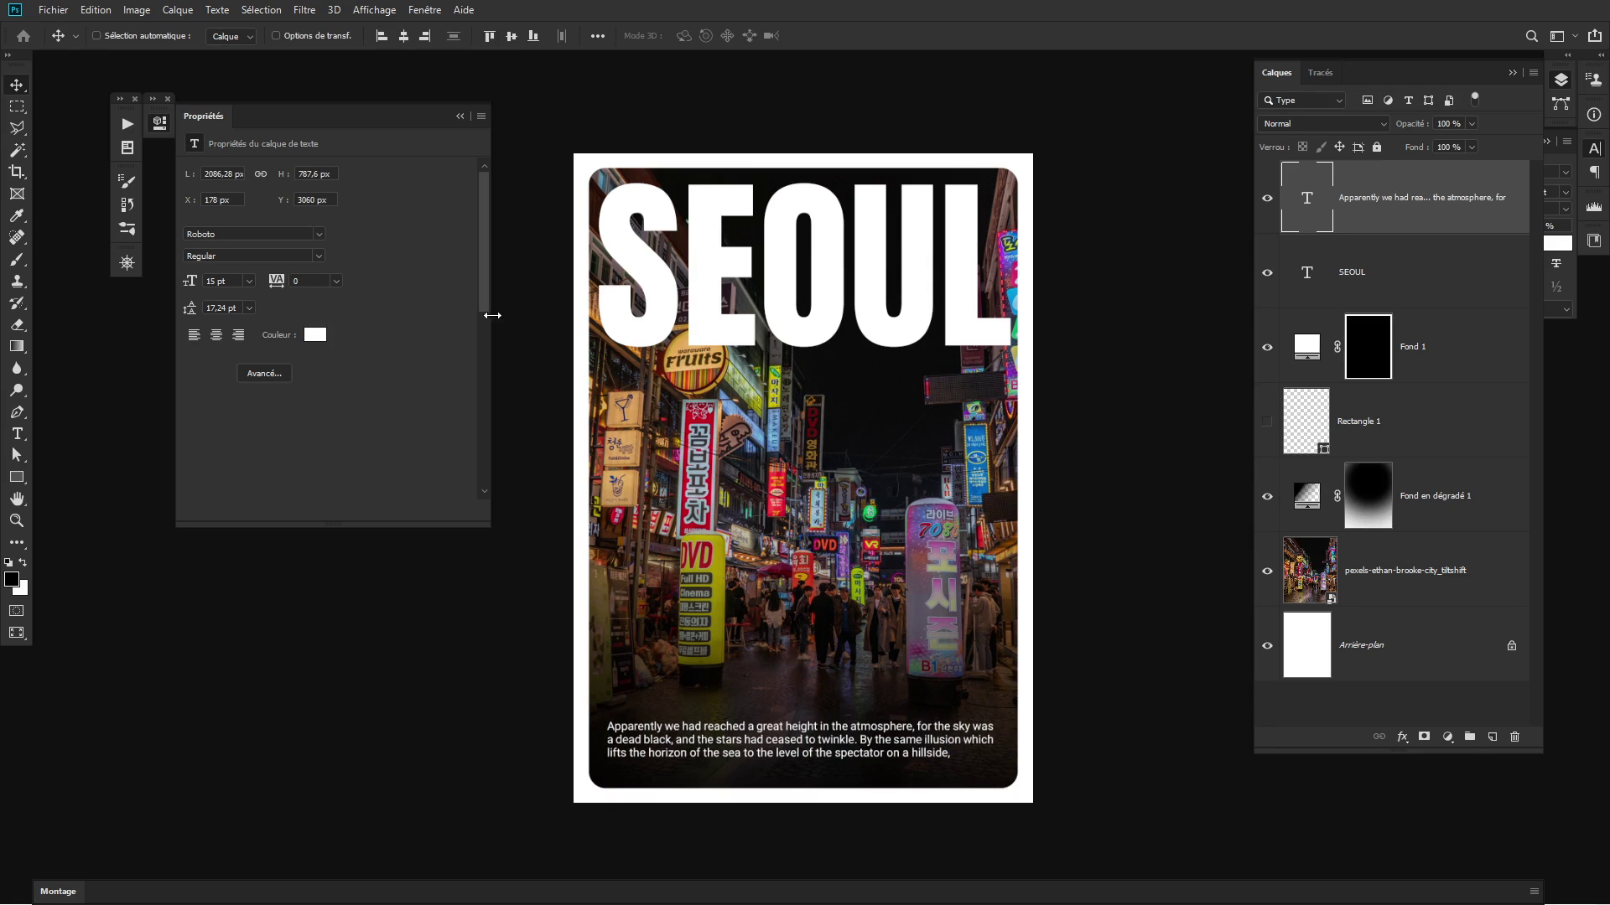
left_click(460, 116)
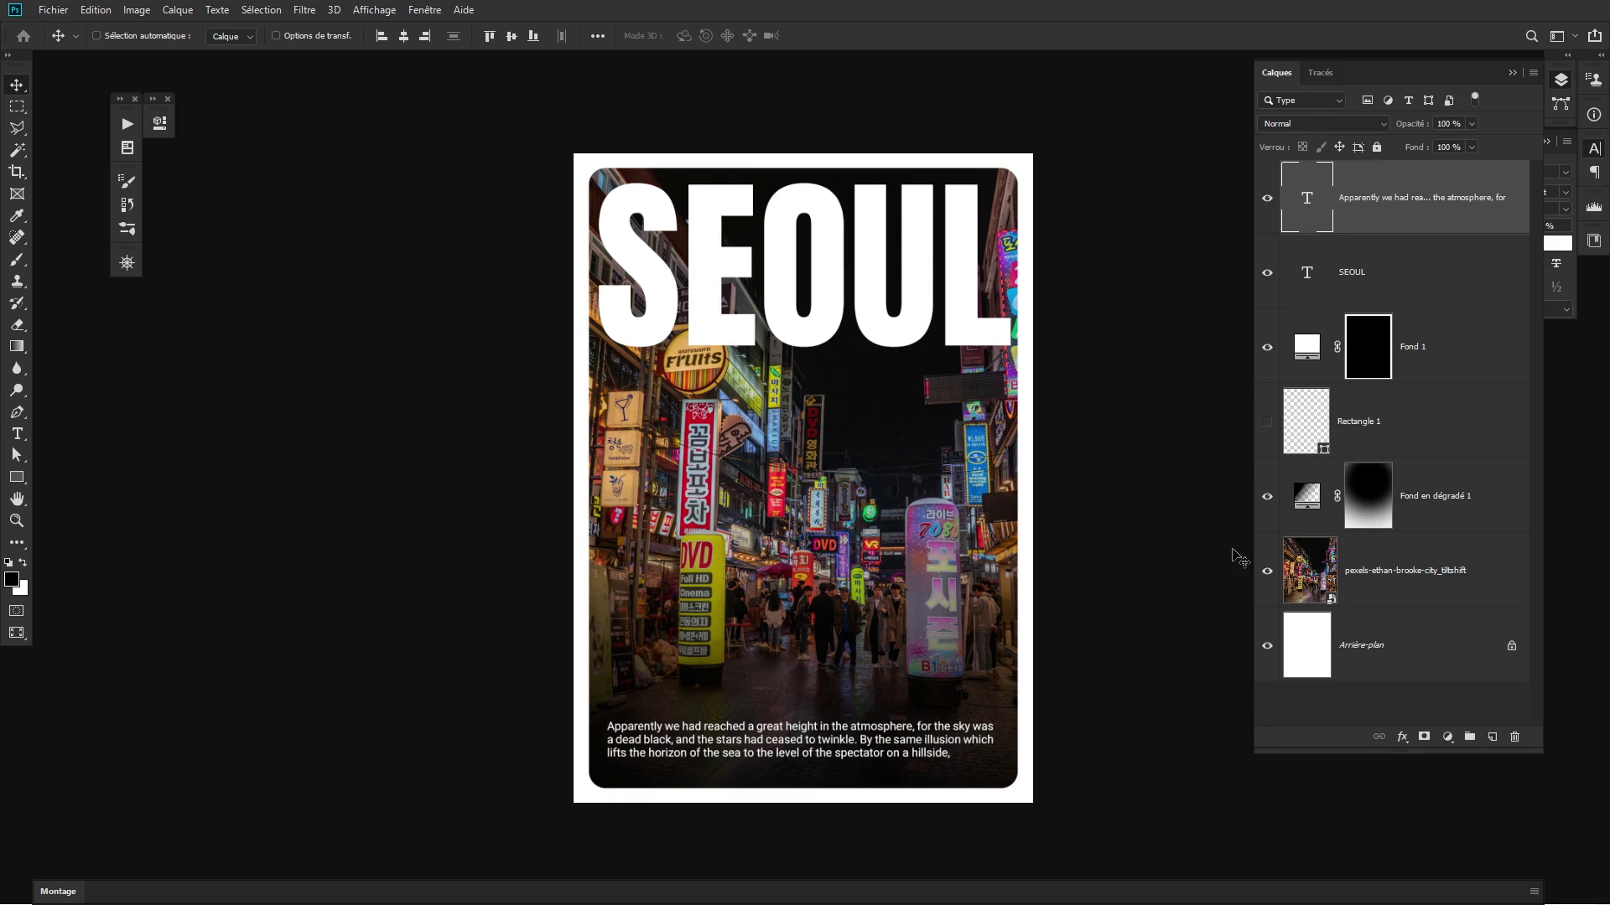
key("alt+Tab")
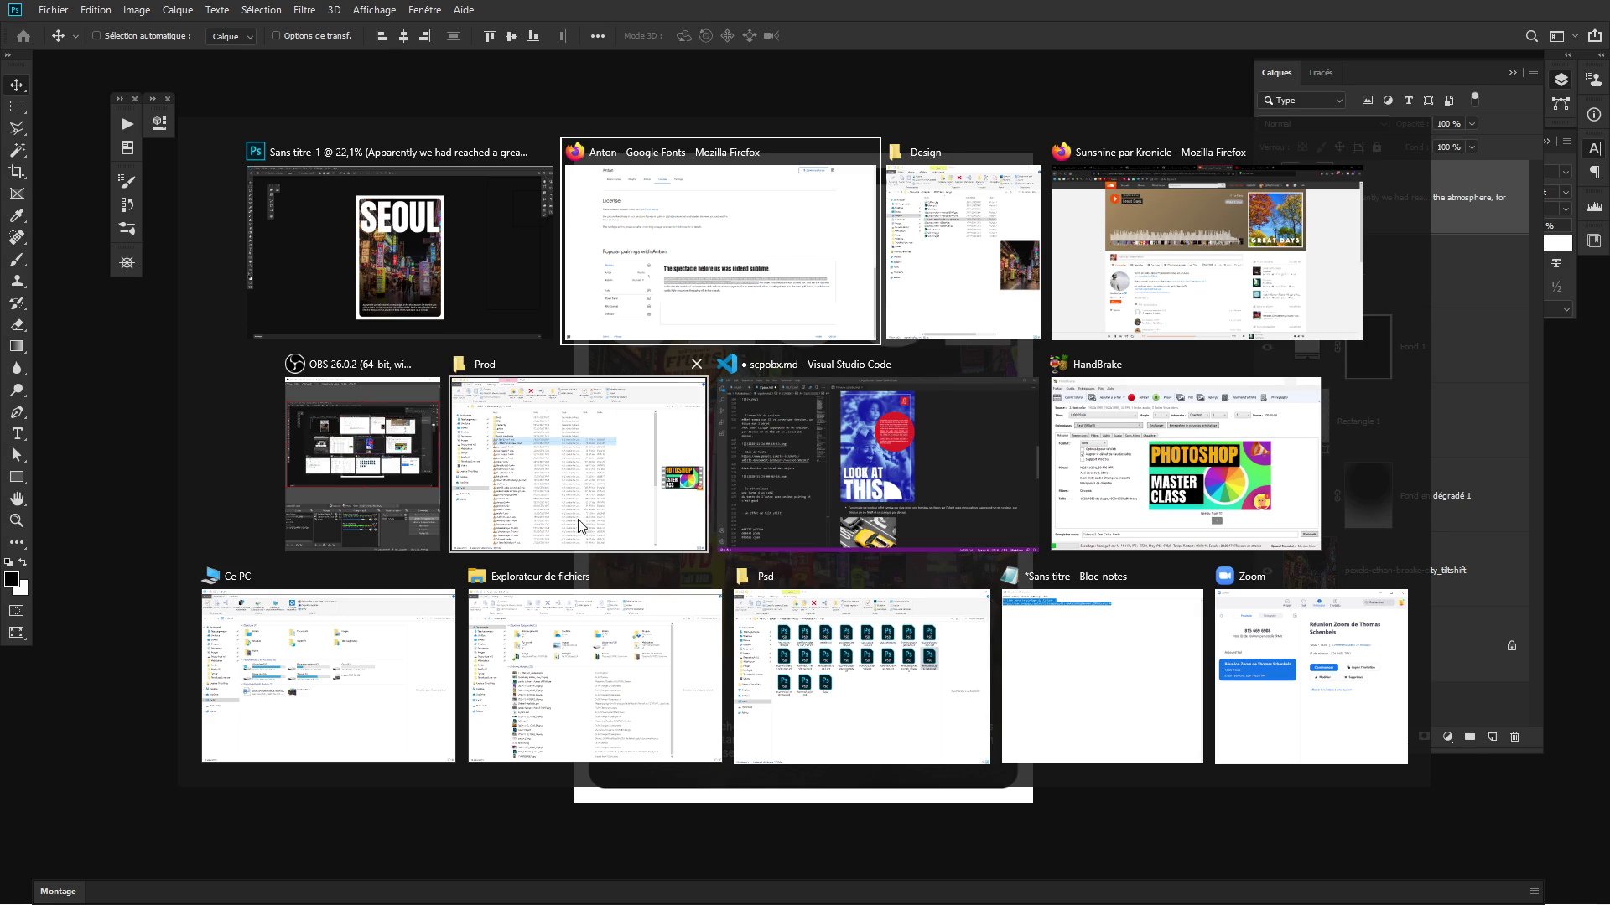
key("Escape")
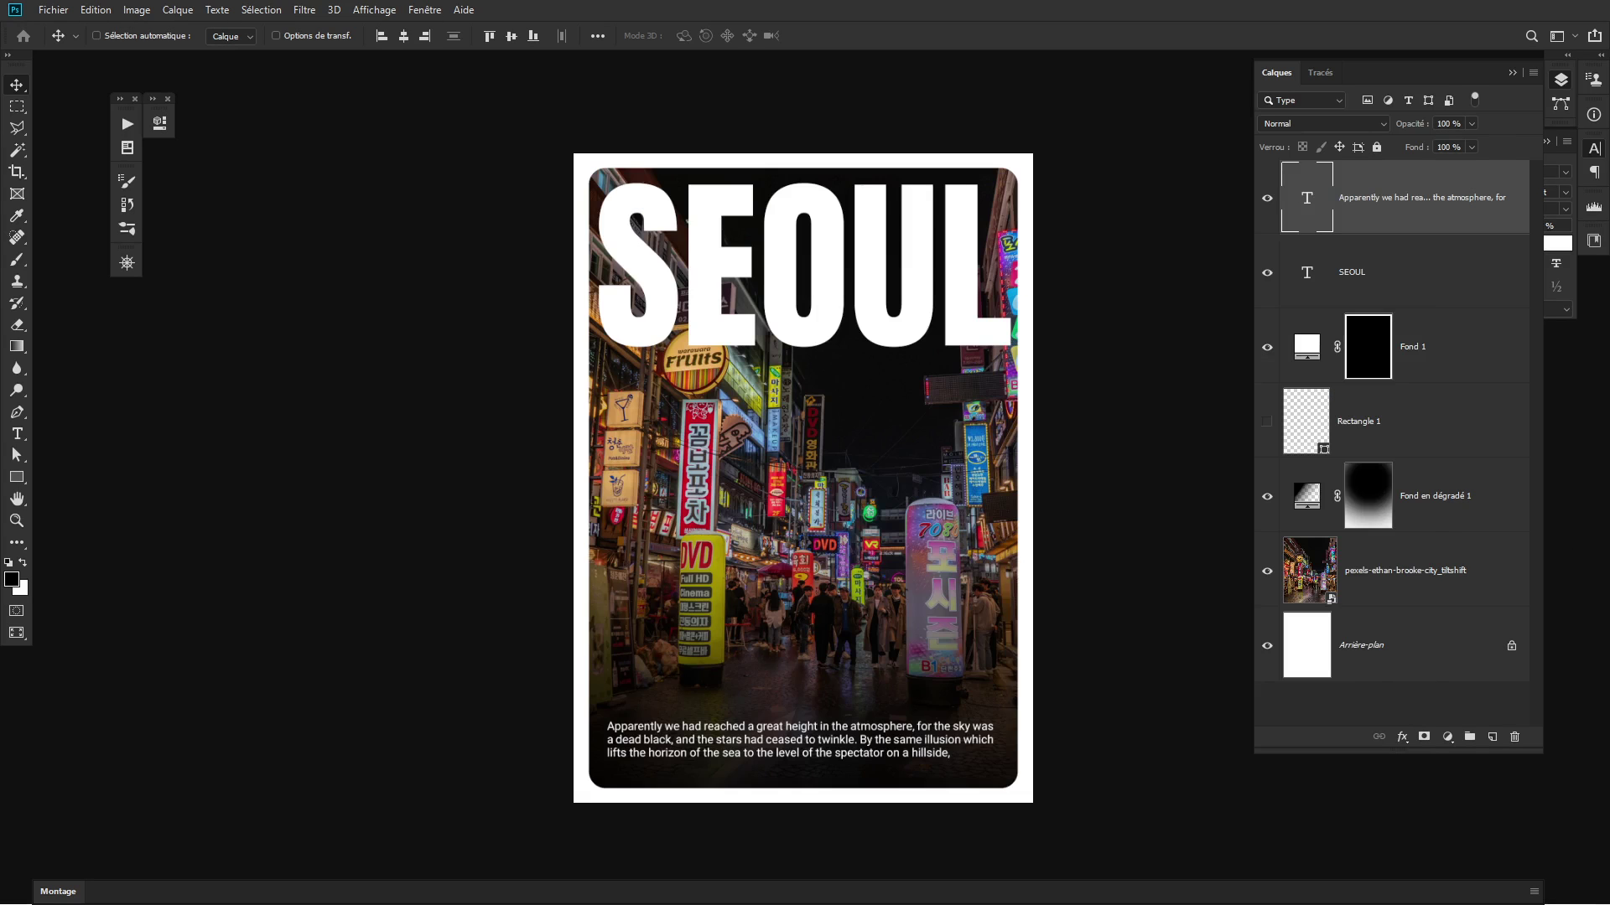